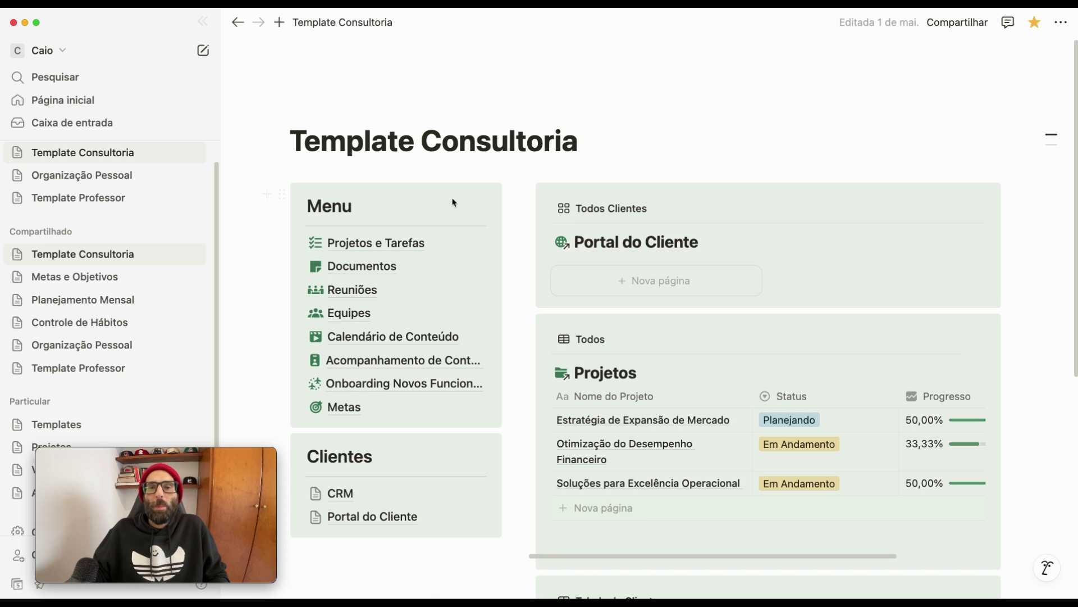
- Collapse the sidebar and open the CRM page from the Clientes section in a new tab, switching to that tab
{"action": "scroll", "coordinate": [384, 320], "scroll_direction": "down", "scroll_amount": 5}
{"action": "scroll", "coordinate": [384, 325], "scroll_direction": "down", "scroll_amount": 1}
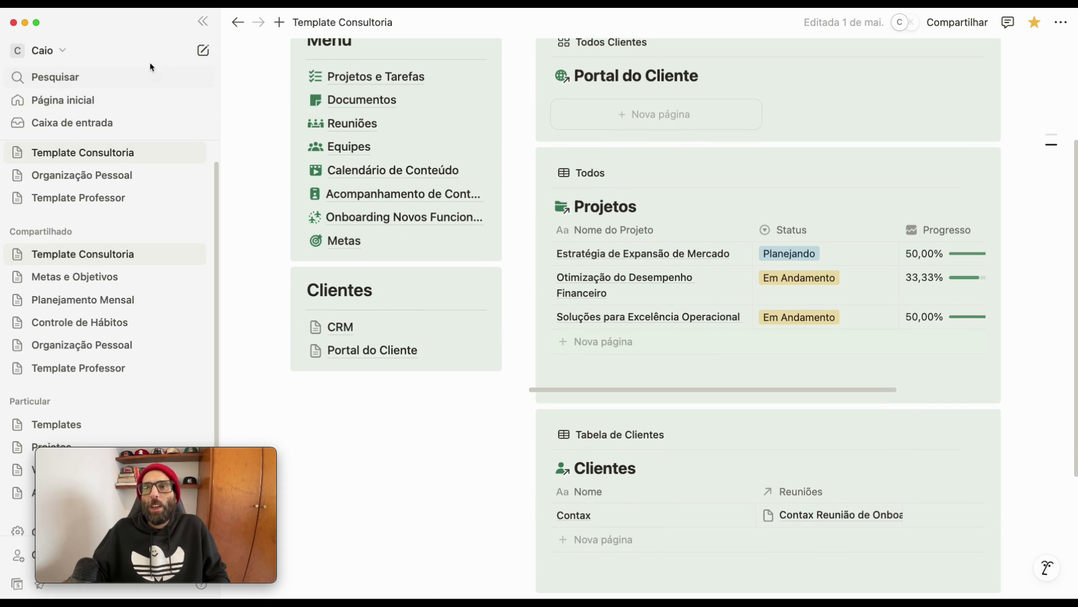
{"action": "left_click", "coordinate": [203, 22]}
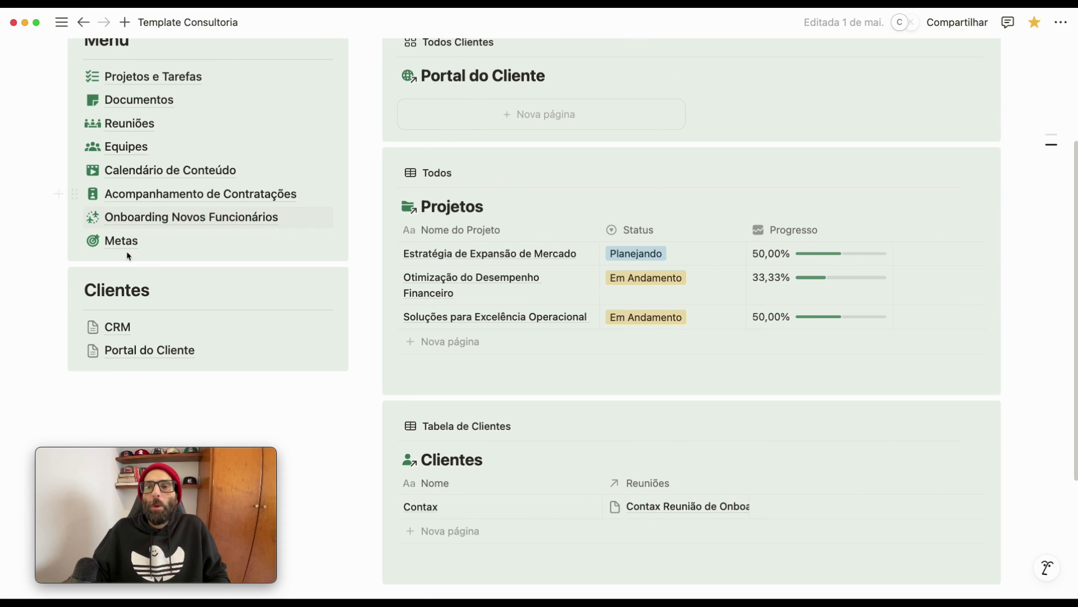
{"action": "mouse_move", "coordinate": [121, 330]}
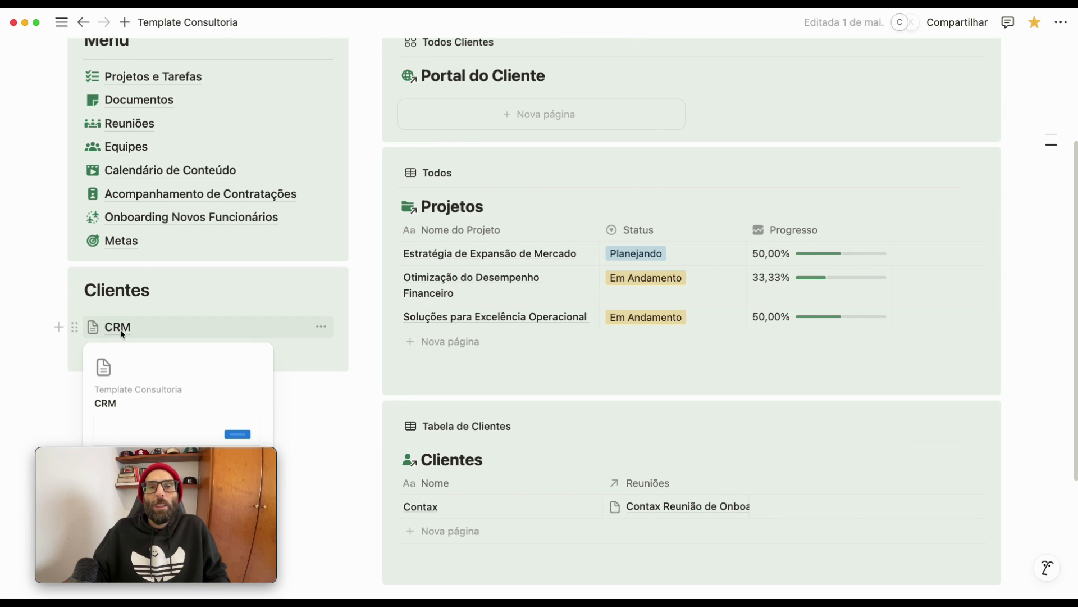
{"action": "left_click", "coordinate": [120, 329], "text": "super"}
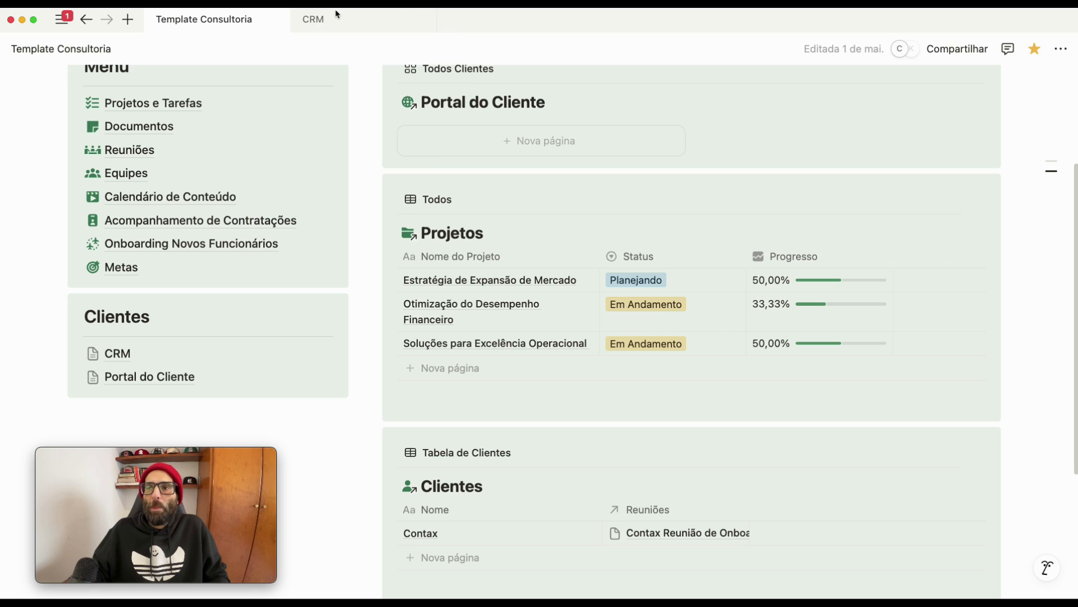
{"action": "left_click", "coordinate": [336, 18]}
- Insert a new empty database in table view (Visualização em tabela) directly below the CRM page title
{"action": "left_click", "coordinate": [411, 490]}
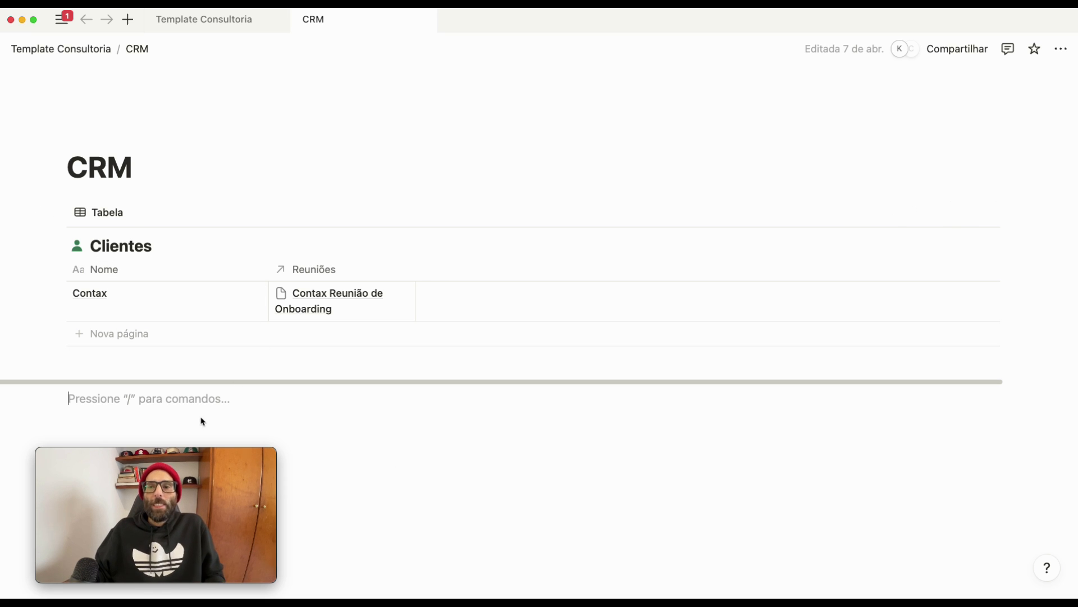
{"action": "left_click", "coordinate": [156, 170]}
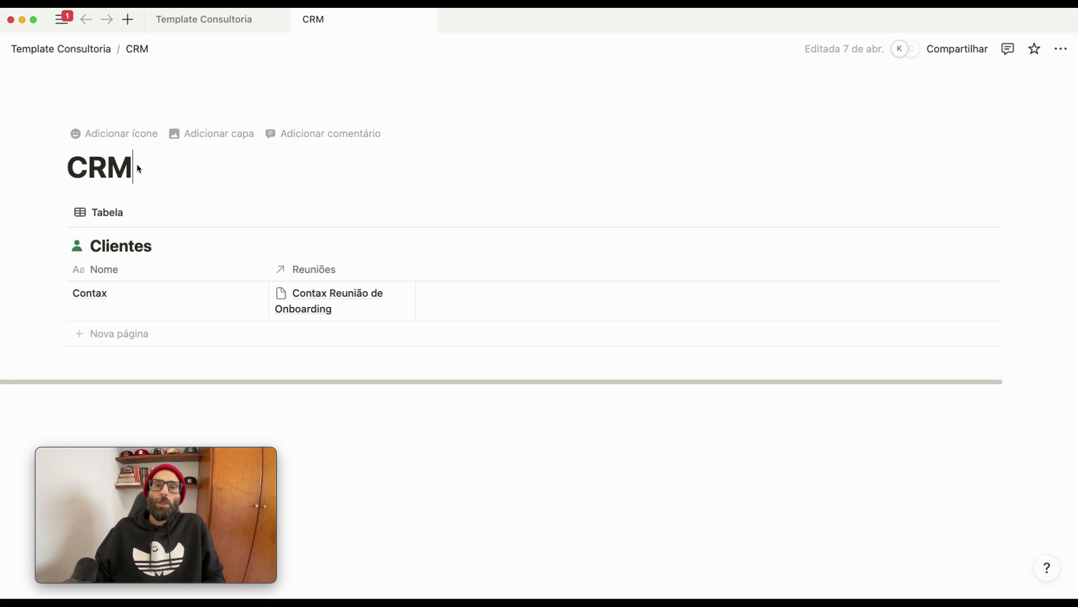
{"action": "key", "text": "Return"}
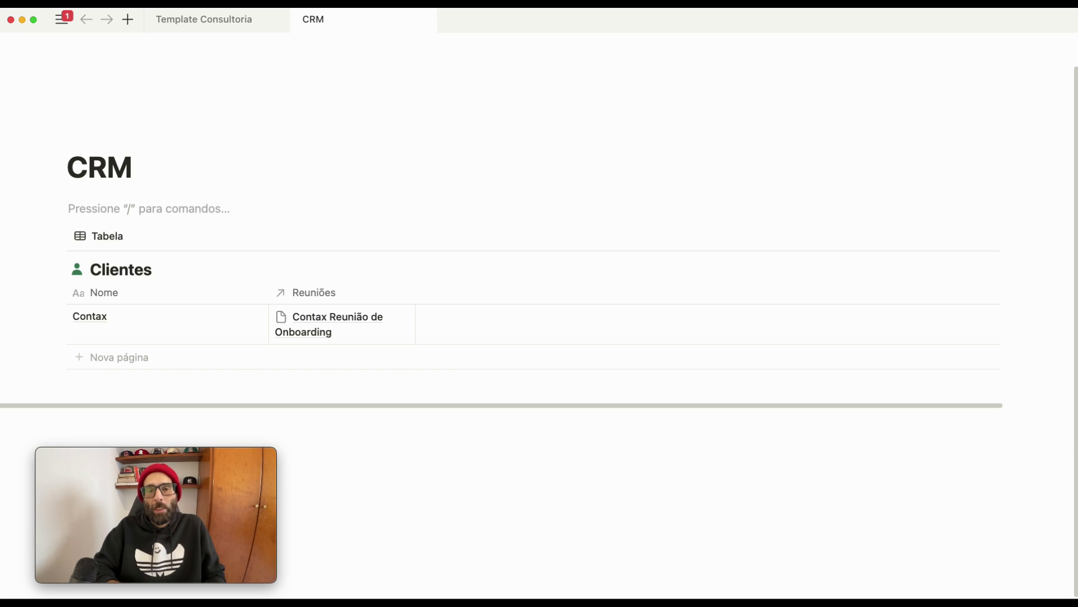
{"action": "type", "text": "/"}
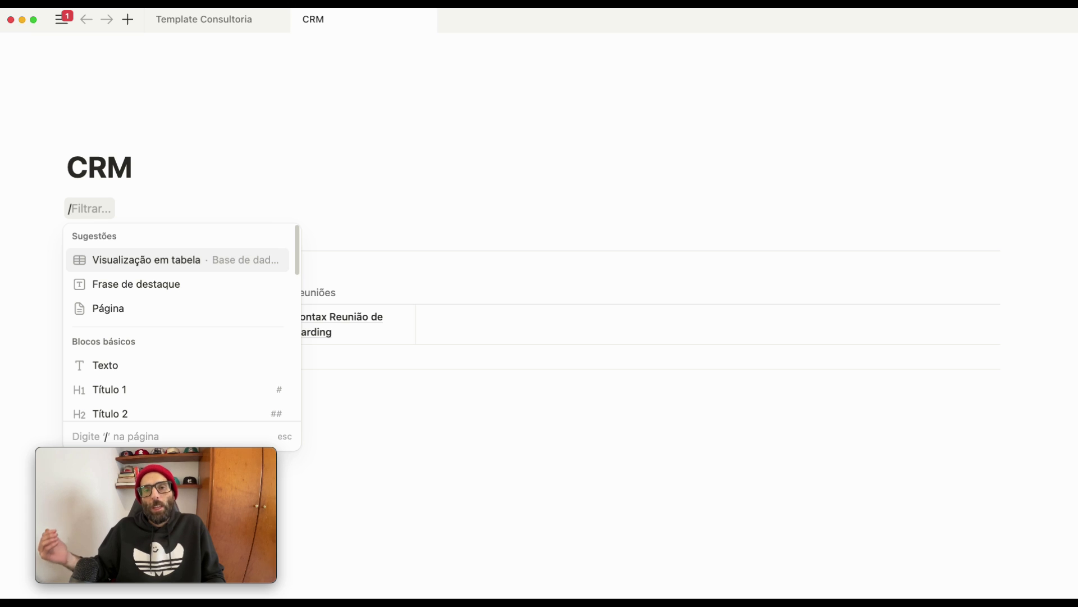
{"action": "type", "text": "visu"}
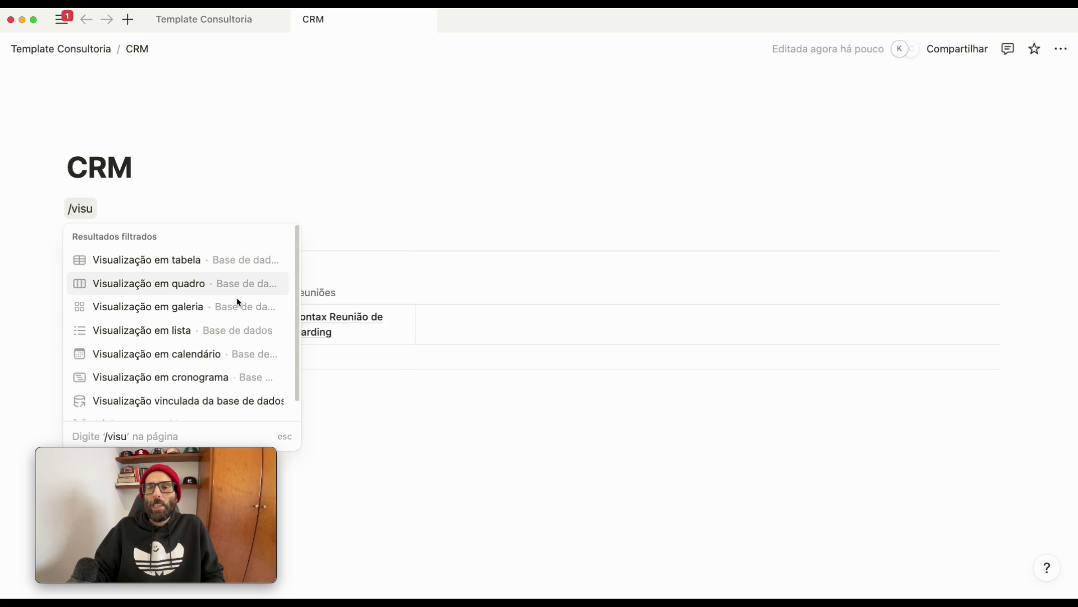
{"action": "left_click", "coordinate": [214, 267]}
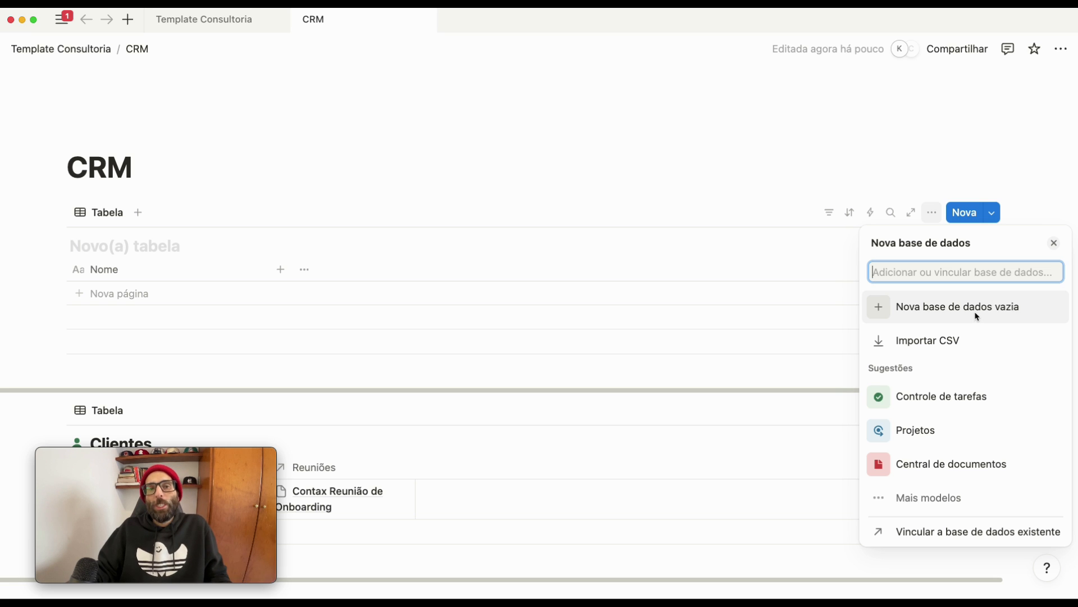
{"action": "left_click", "coordinate": [939, 306]}
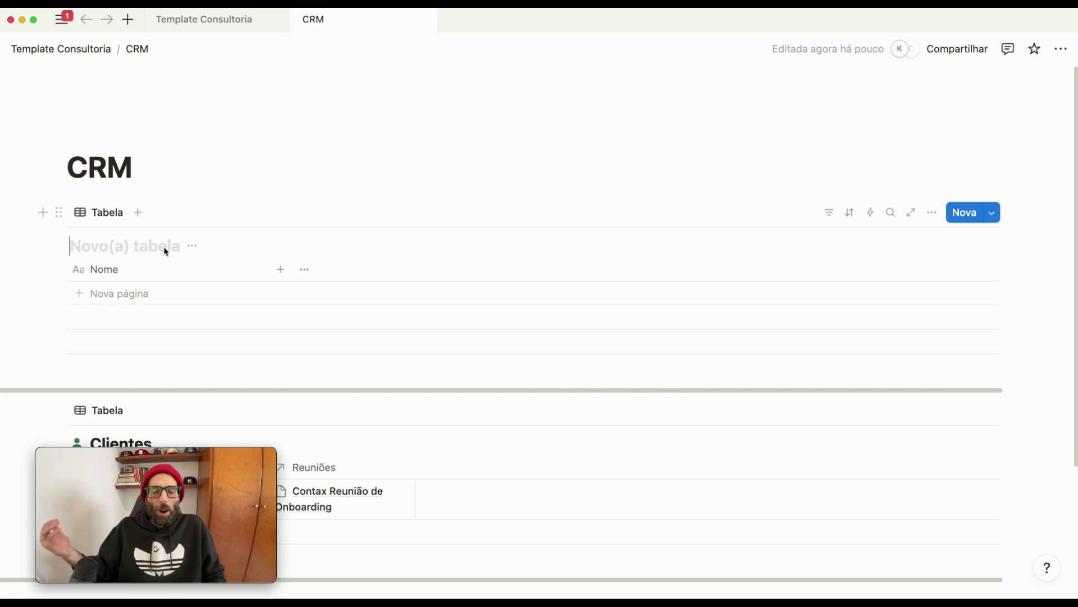
- Title the new database "Pipeline de Vendas Consultoria"
{"action": "type", "text": "Pi"}
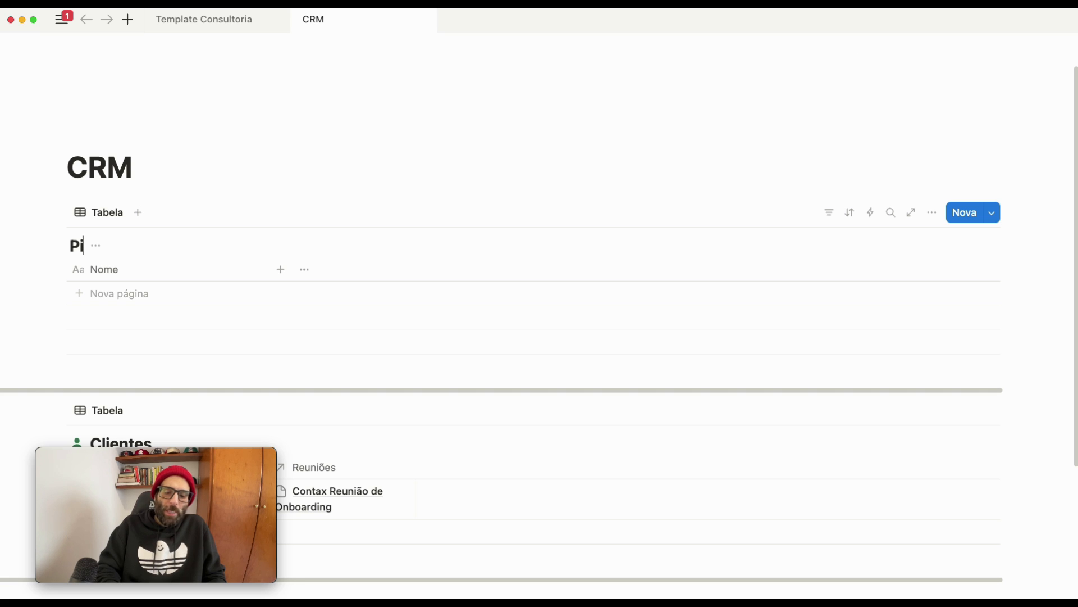
{"action": "type", "text": "peline de Vendas"}
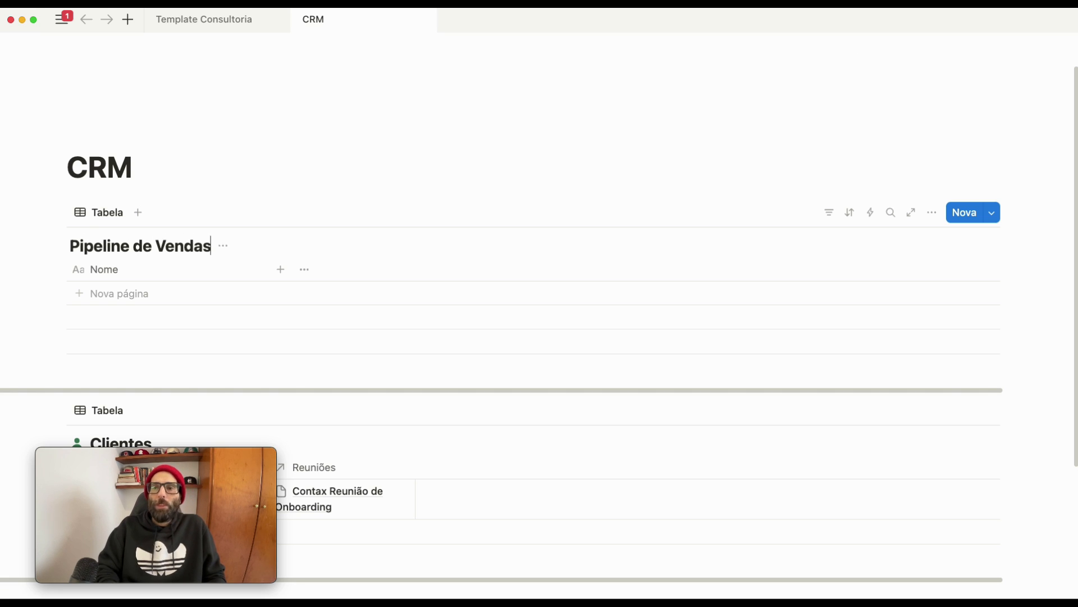
{"action": "type", "text": " COnsu"}
{"action": "key", "text": "BackSpace"}
{"action": "key", "text": "BackSpace"}
{"action": "key", "text": "BackSpace"}
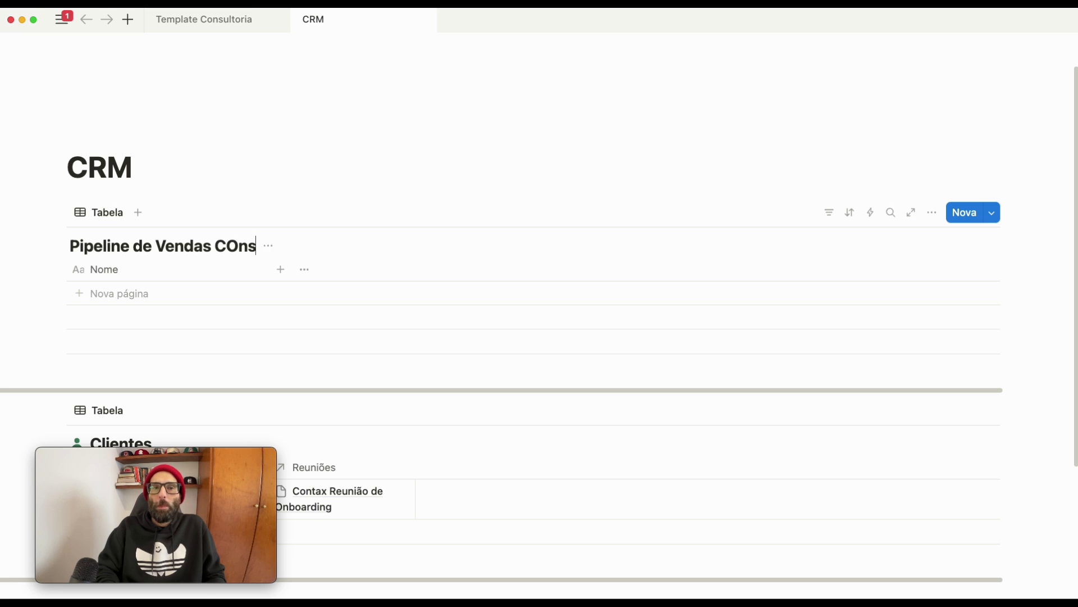
{"action": "key", "text": "BackSpace"}
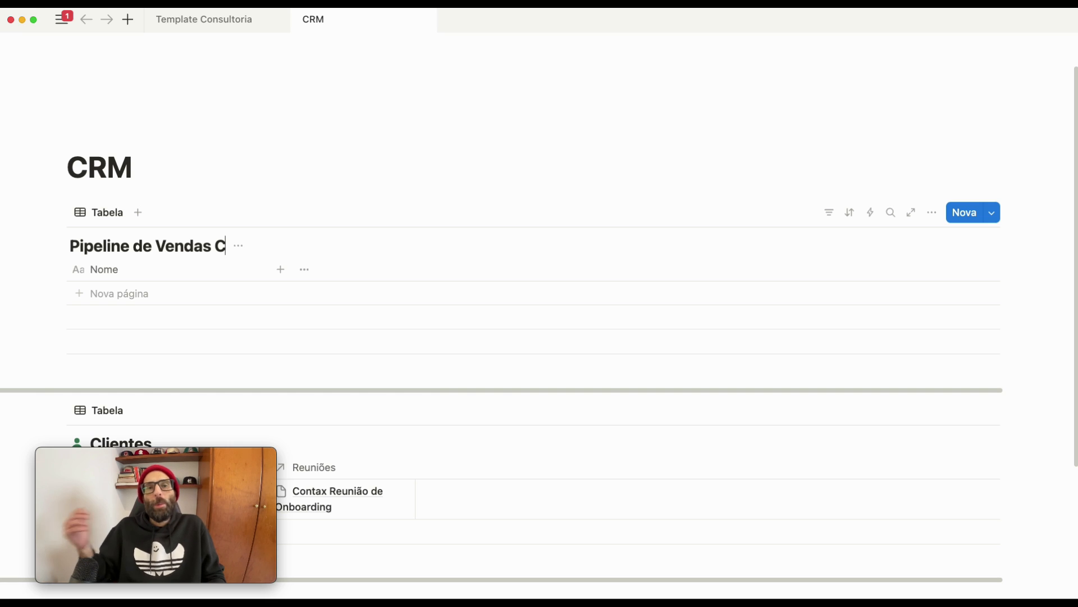
{"action": "type", "text": "on"}
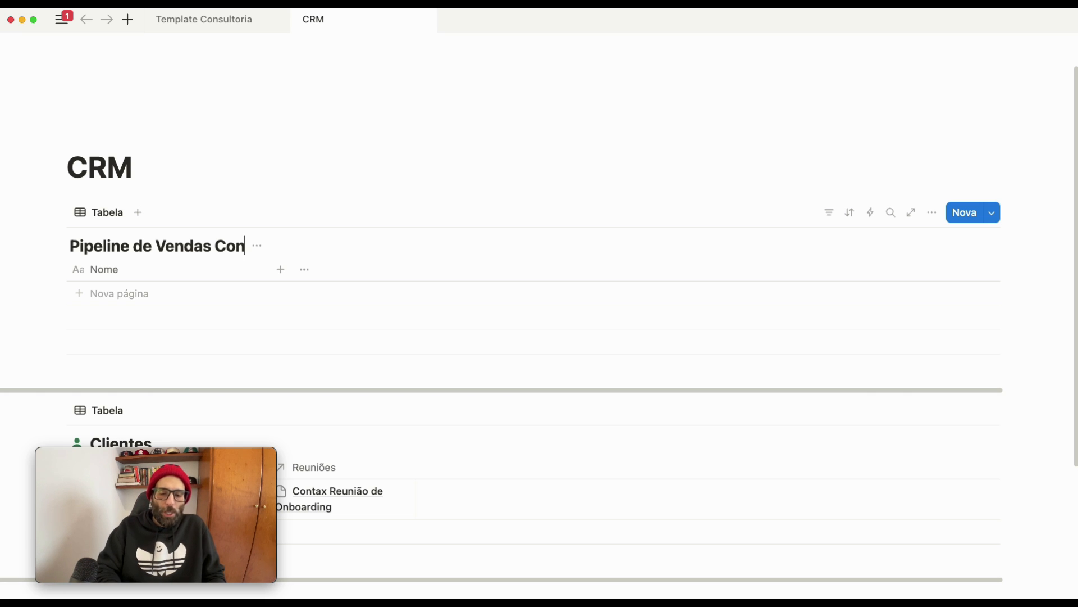
{"action": "type", "text": "sultoria"}
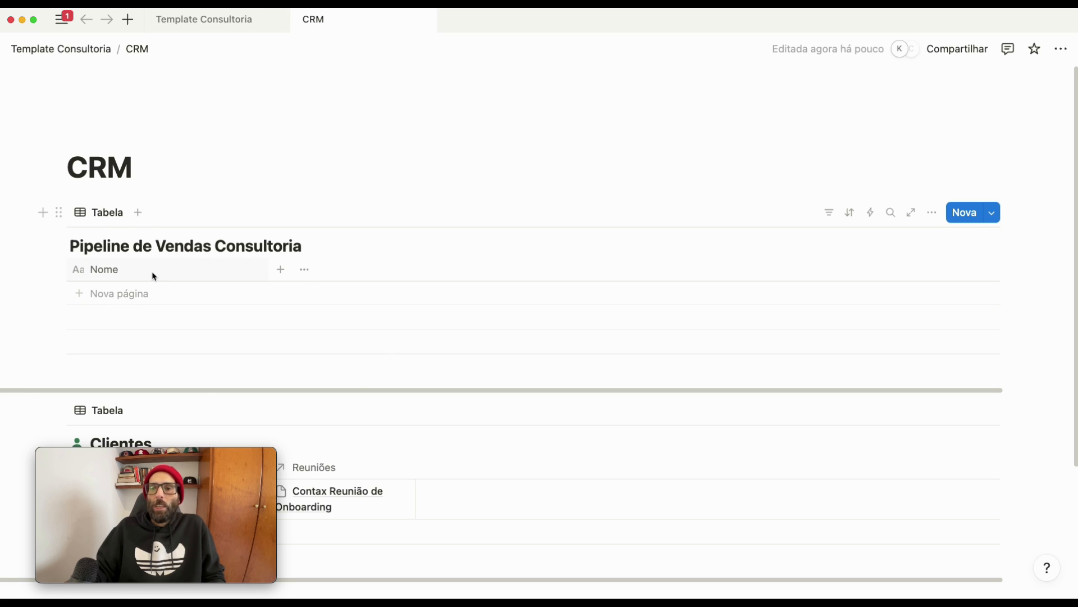
- Rename the Nome property of the Pipeline de Vendas Consultoria table to "Nome do Negócio"
{"action": "left_click", "coordinate": [124, 271]}
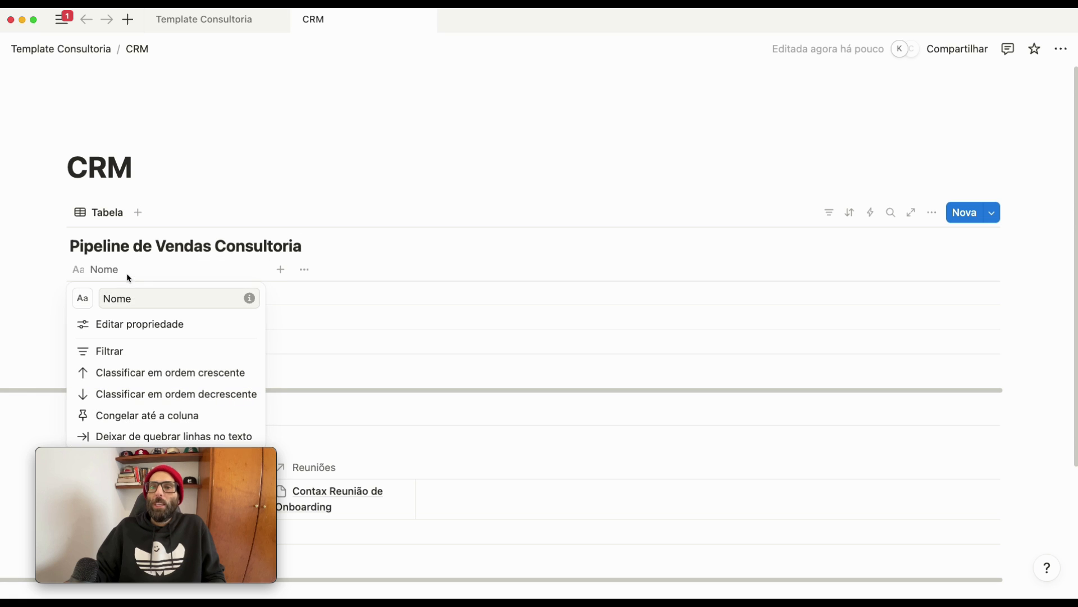
{"action": "left_click", "coordinate": [122, 272]}
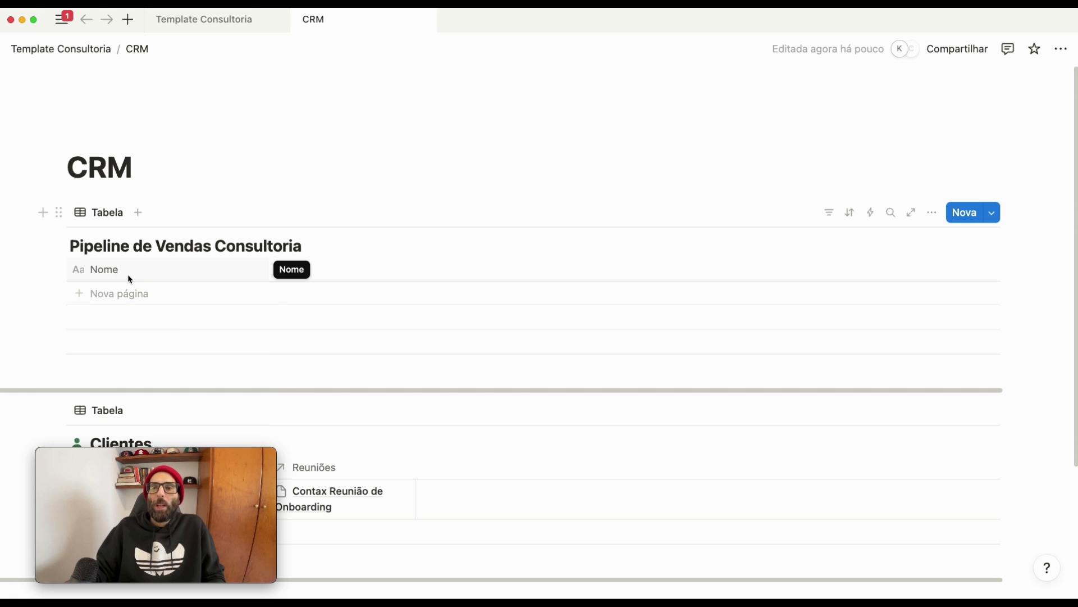
{"action": "left_click", "coordinate": [126, 272]}
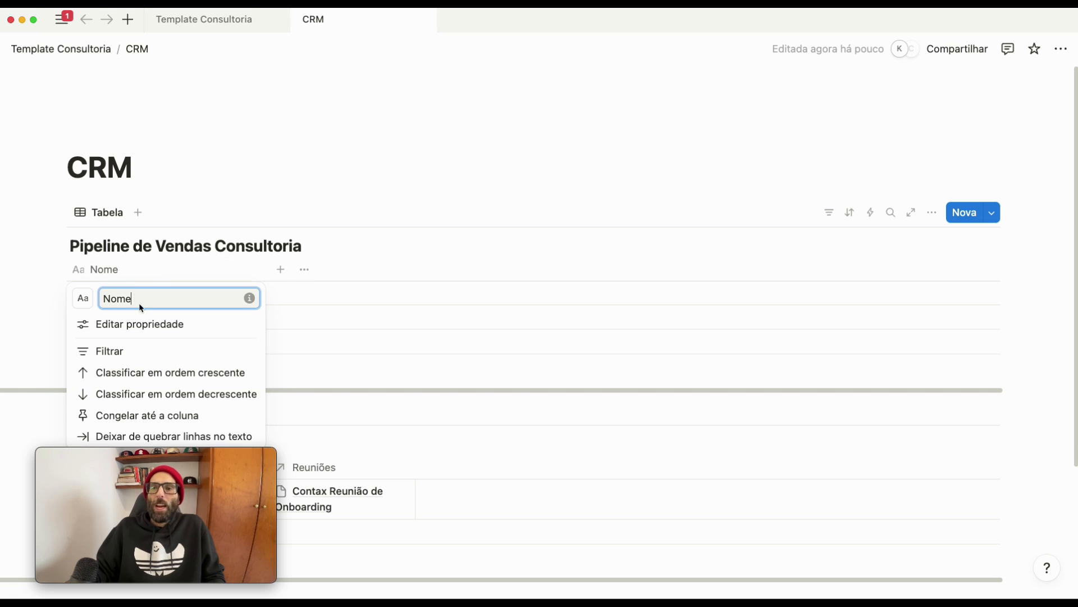
{"action": "type", "text": "do"}
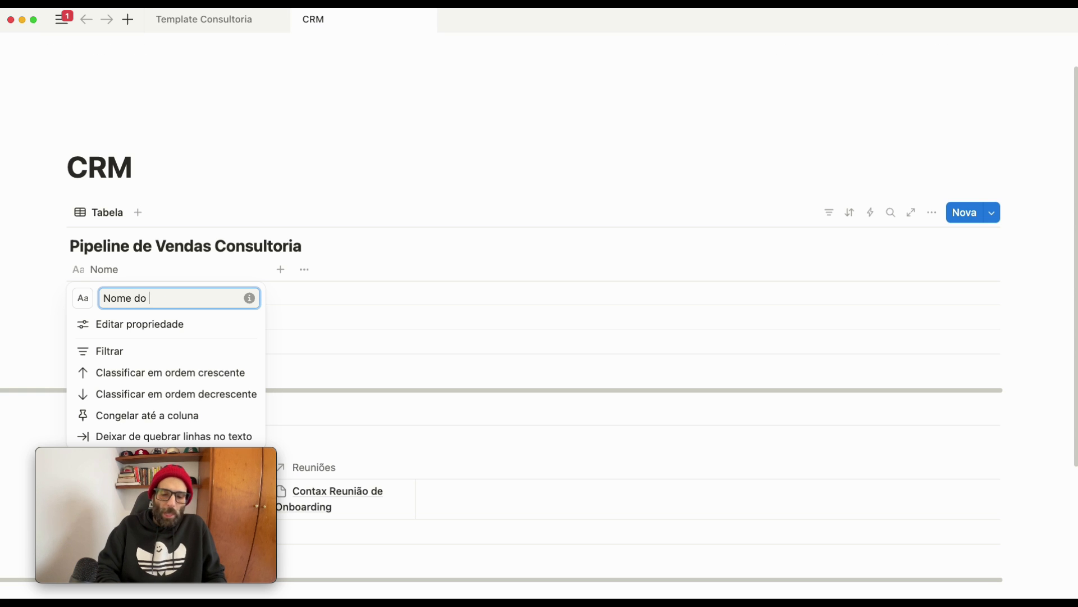
{"action": "type", "text": " Neg"}
{"action": "type", "text": "ócio"}
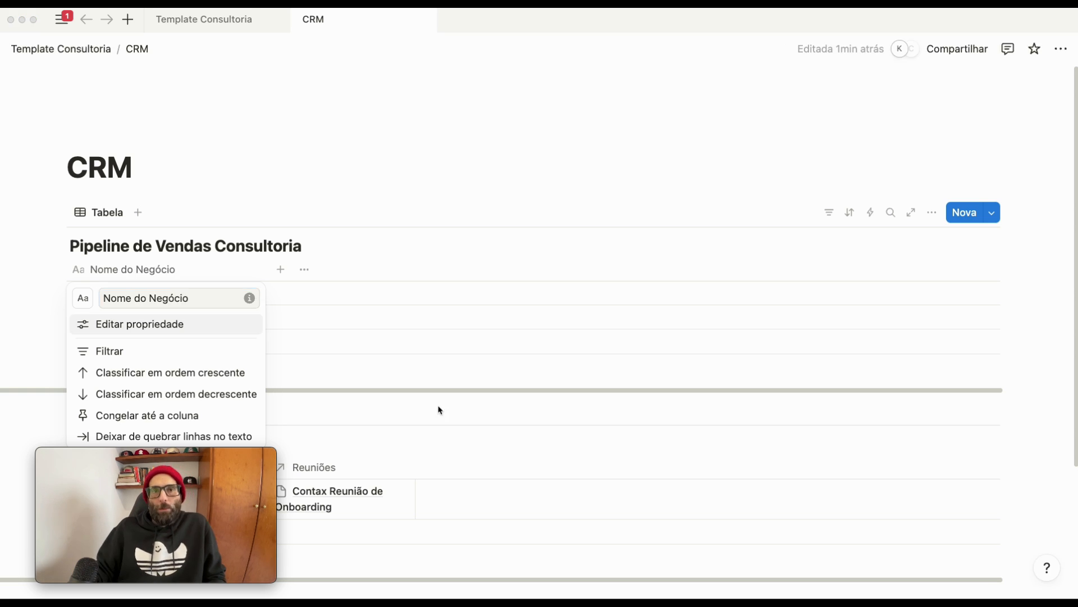
{"action": "left_click", "coordinate": [438, 409]}
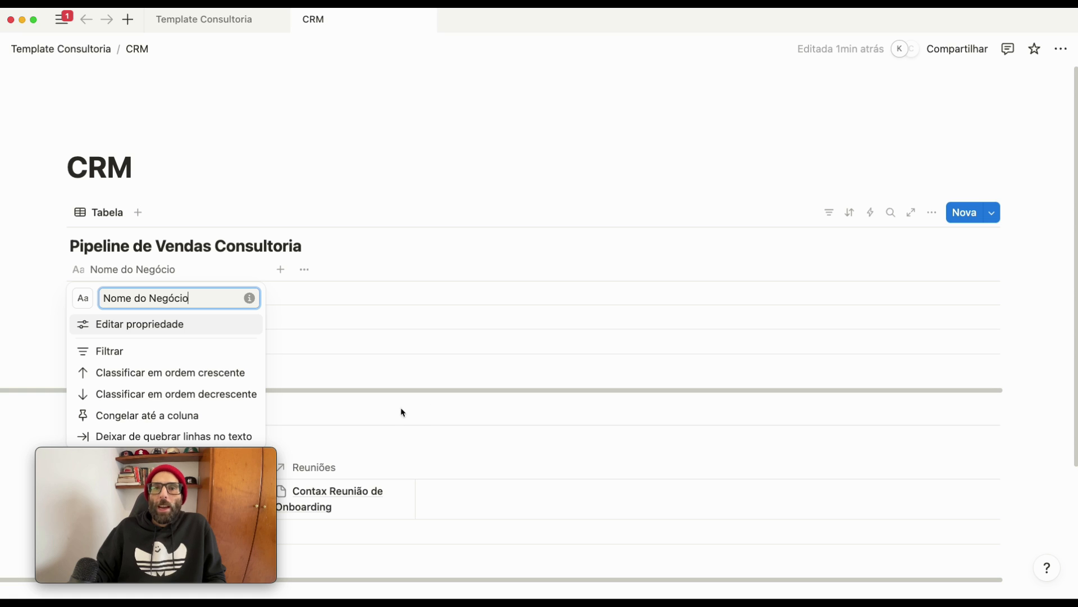
{"action": "left_click", "coordinate": [406, 410]}
- Rename the table view of the Pipeline de Vendas Consultoria database to "Todos"
{"action": "left_click", "coordinate": [112, 217]}
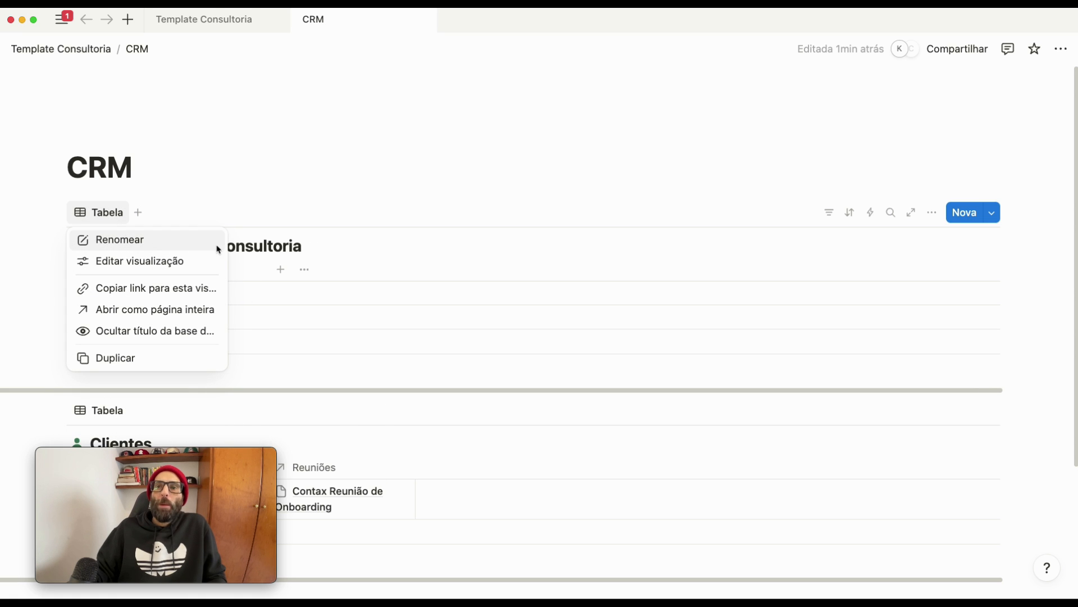
{"action": "left_click", "coordinate": [157, 249]}
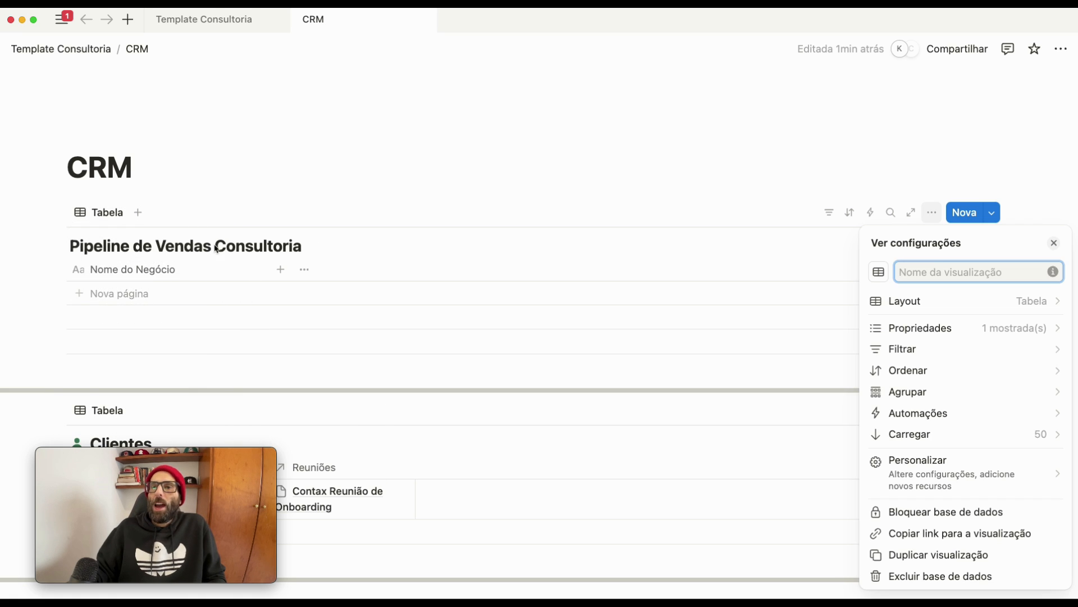
{"action": "type", "text": "Todos"}
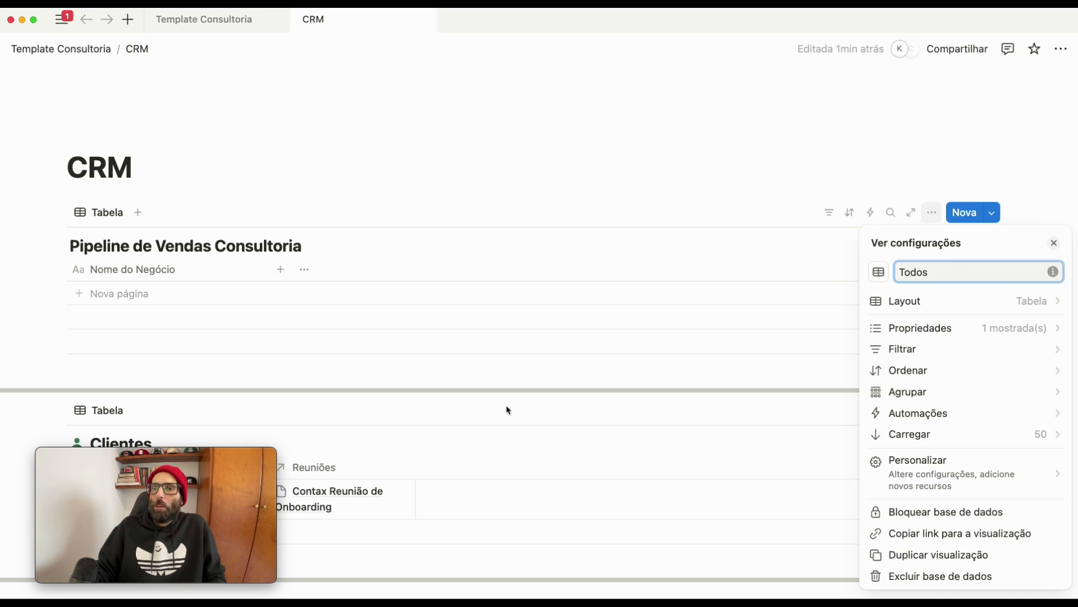
{"action": "left_click", "coordinate": [535, 446]}
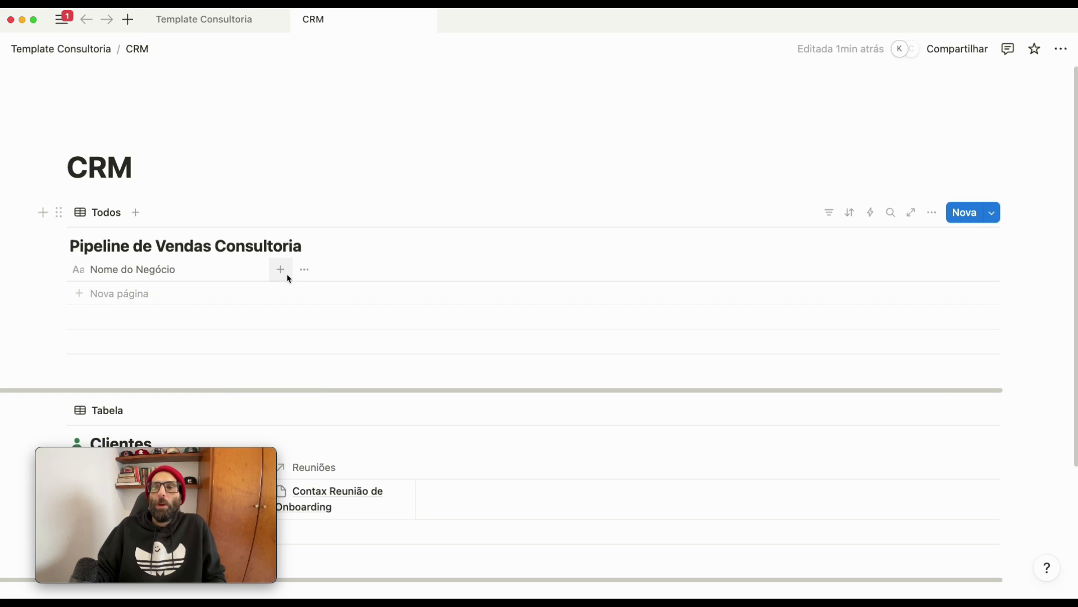
- Add a bidirectional relation property to the Clientes database in the pipeline table, naming the related property "Negócio"
{"action": "left_click", "coordinate": [281, 270]}
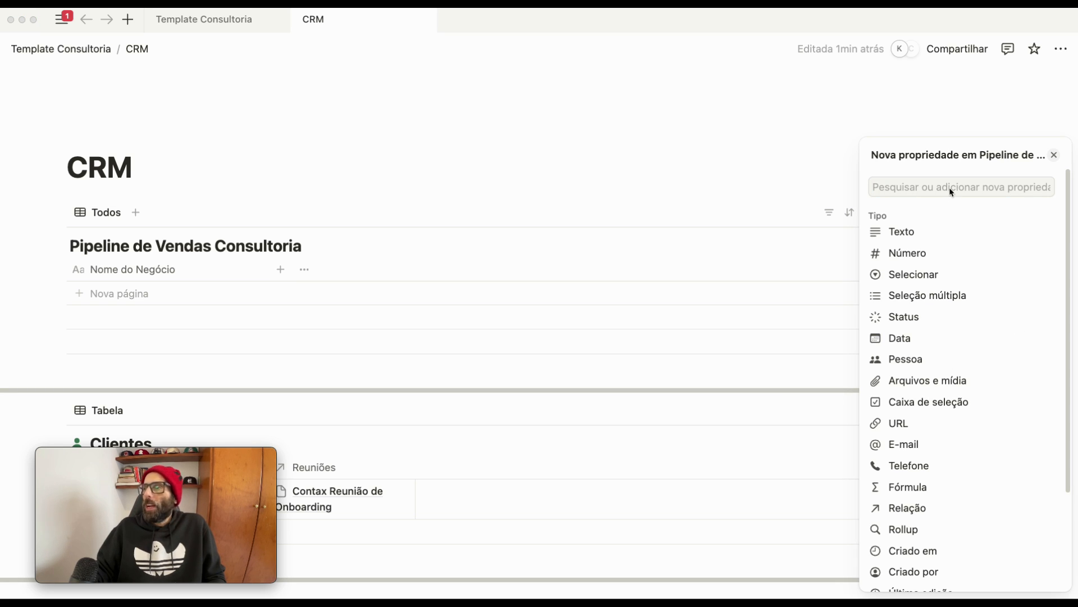
{"action": "left_click", "coordinate": [951, 192]}
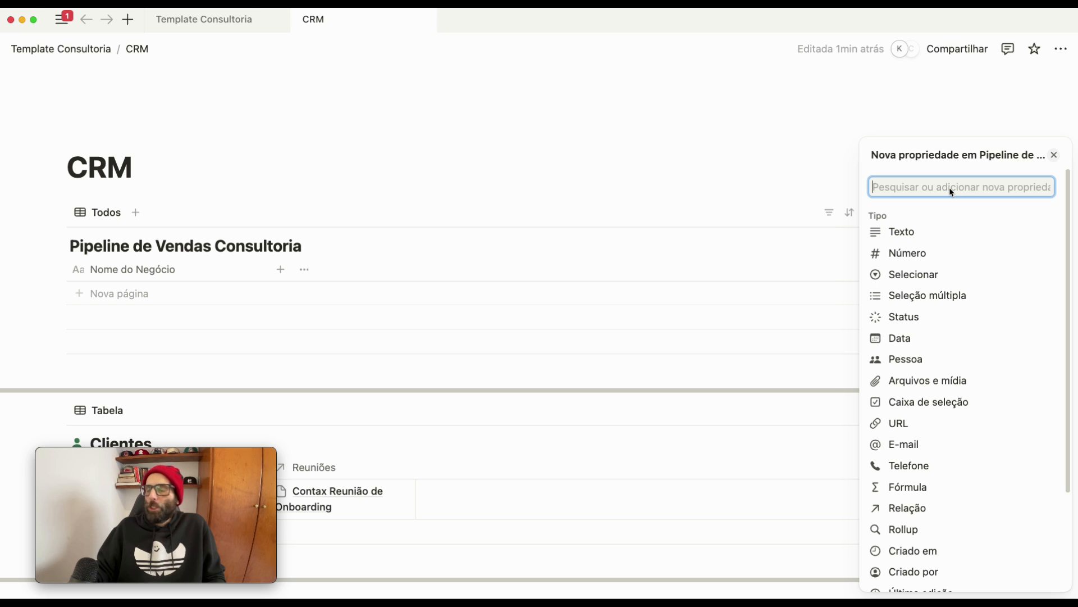
{"action": "type", "text": "rela"}
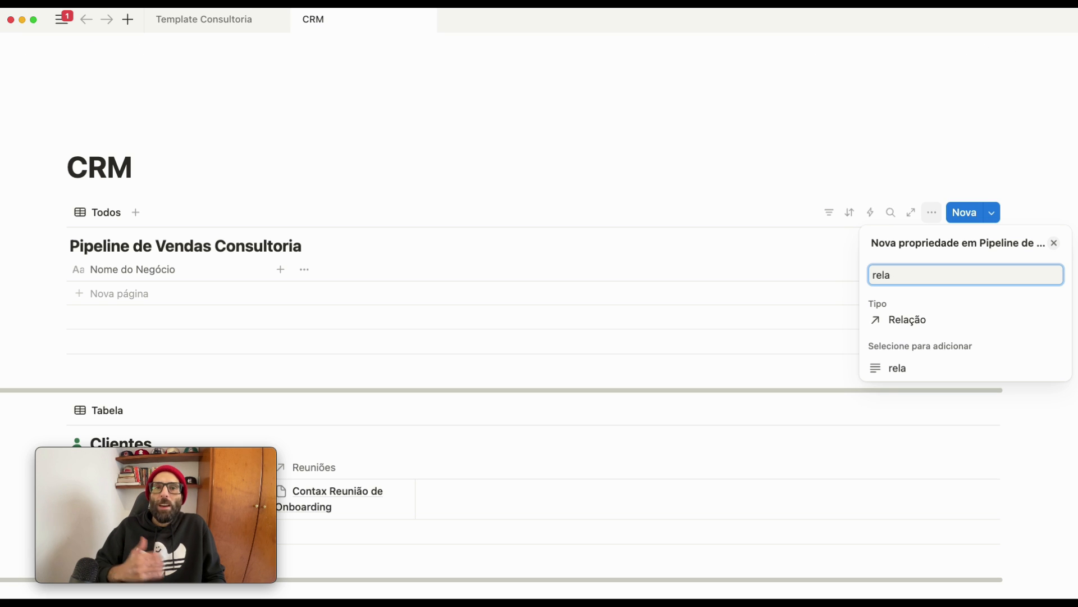
{"action": "left_click", "coordinate": [908, 320]}
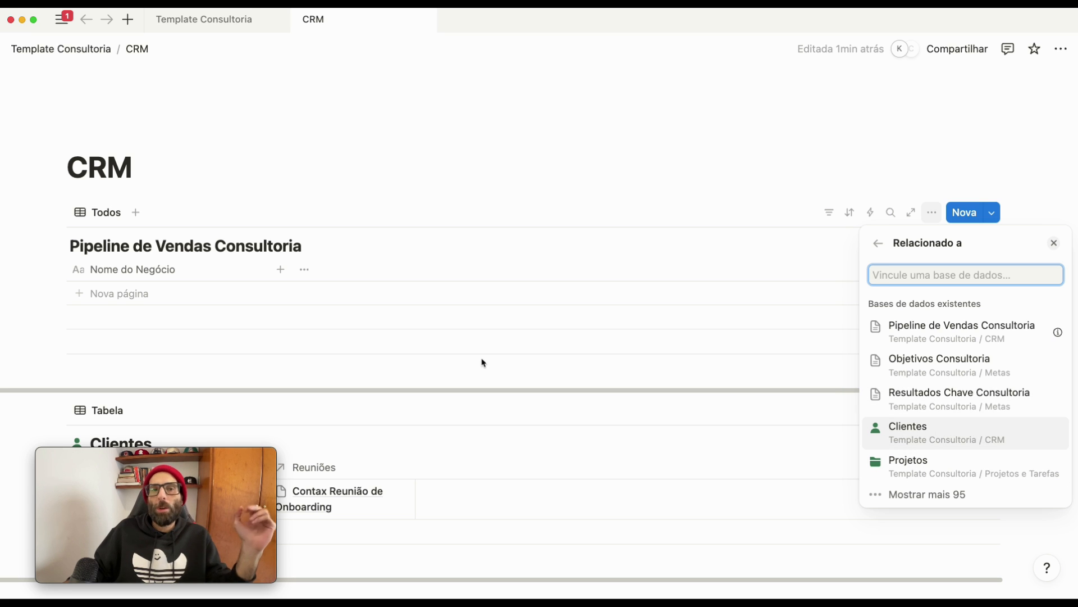
{"action": "left_click", "coordinate": [910, 444]}
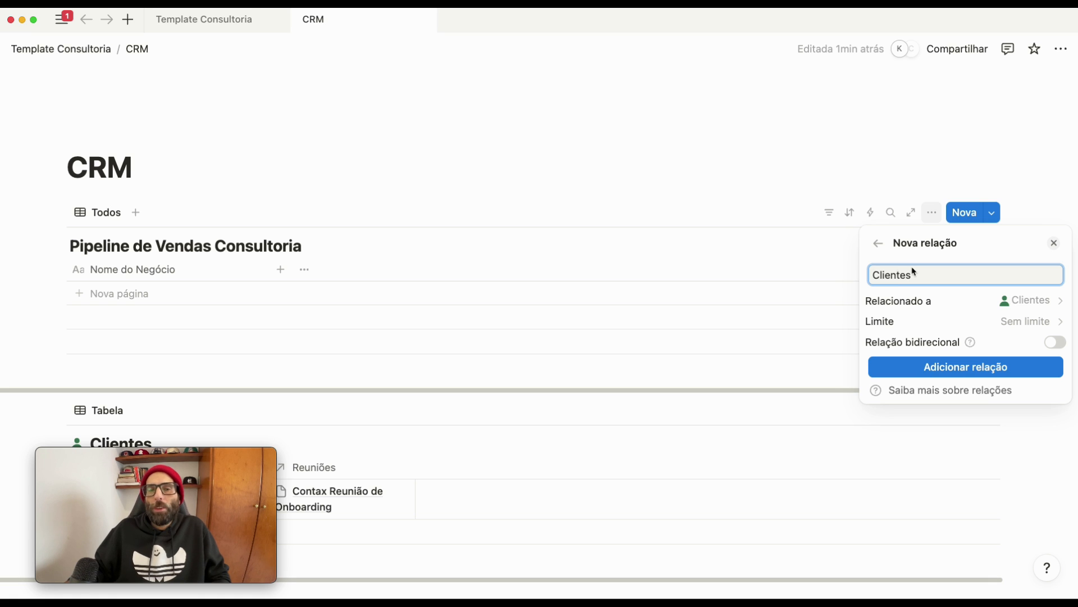
{"action": "left_click", "coordinate": [1055, 343]}
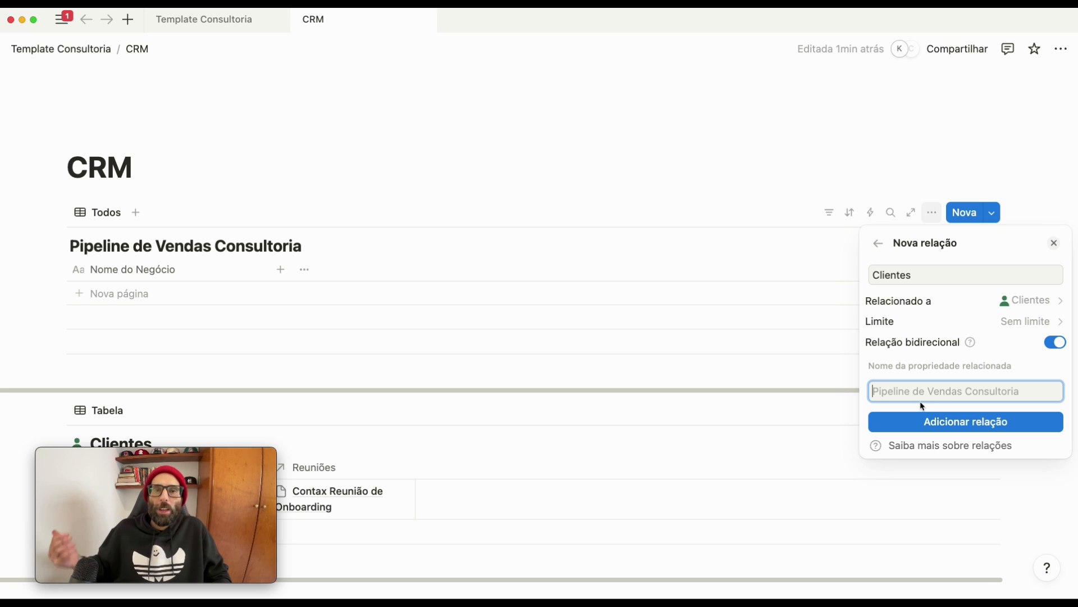
{"action": "type", "text": "Neg'ócio"}
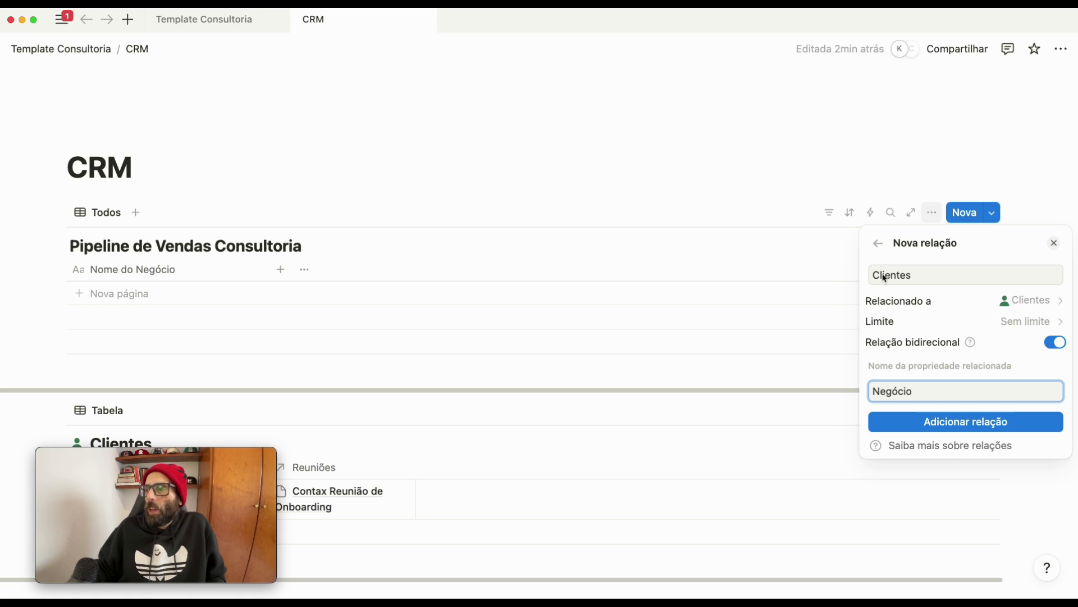
{"action": "left_click", "coordinate": [933, 421]}
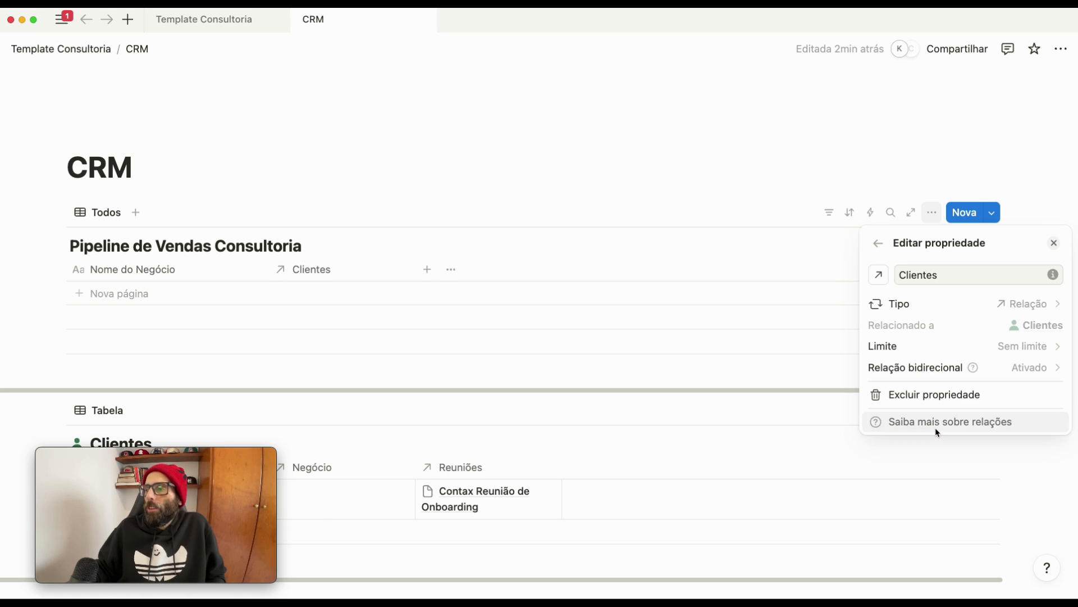
- Move the Negócio column of the Clientes table to directly after the Reuniões column
{"action": "left_click", "coordinate": [618, 428]}
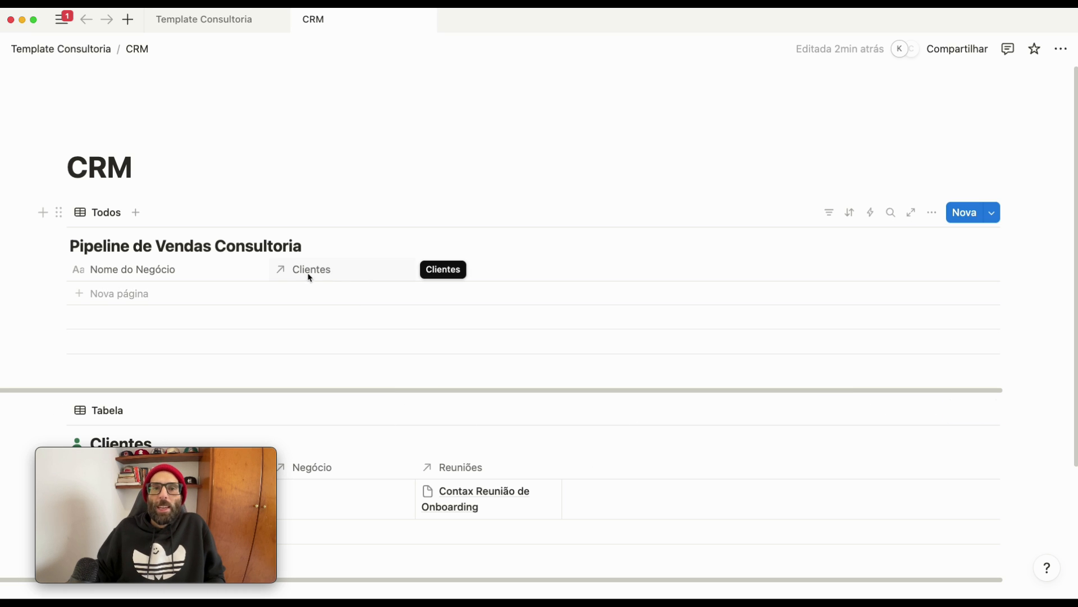
{"action": "scroll", "coordinate": [310, 277], "scroll_direction": "down", "scroll_amount": 3}
{"action": "left_click_drag", "start_coordinate": [346, 337], "coordinate": [481, 339]}
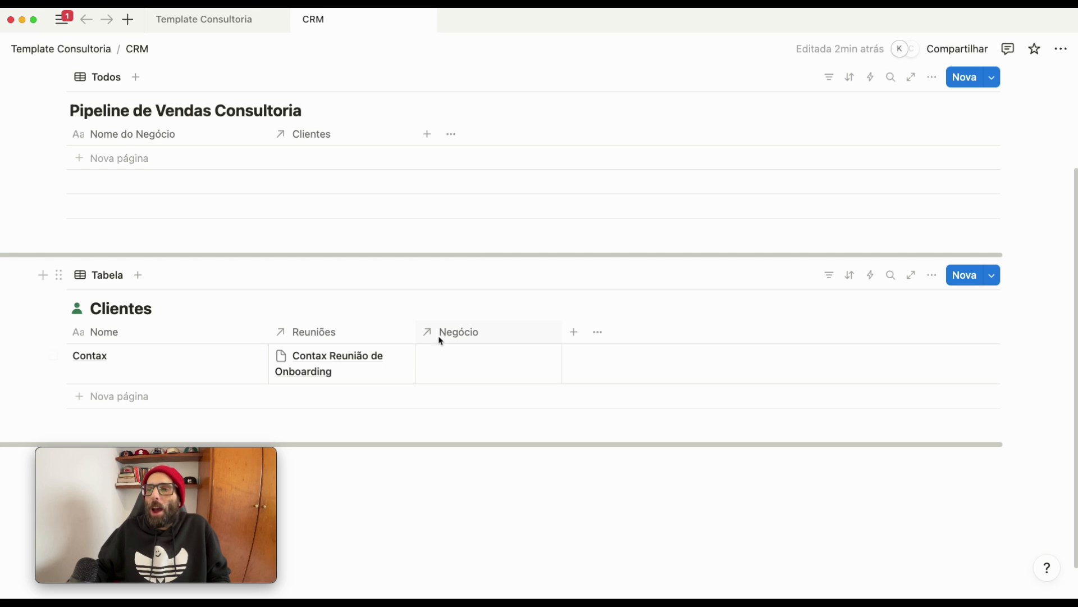
{"action": "mouse_move", "coordinate": [439, 340]}
{"action": "left_mouse_down"}
{"action": "mouse_move", "coordinate": [387, 336]}
{"action": "mouse_move", "coordinate": [457, 337]}
{"action": "mouse_move", "coordinate": [356, 342]}
{"action": "mouse_move", "coordinate": [425, 342]}
{"action": "left_mouse_up"}
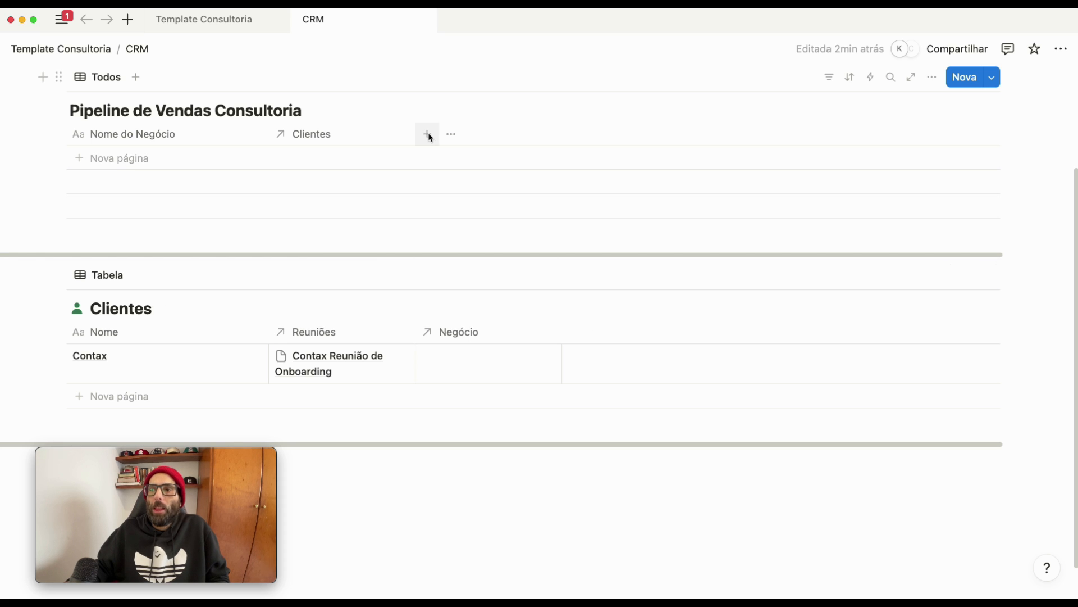
- Add a number property to the Pipeline de Vendas Consultoria table and set its number format to Real (BRL)
{"action": "left_click", "coordinate": [319, 157]}
{"action": "scroll", "coordinate": [347, 216], "scroll_direction": "up", "scroll_amount": 2}
{"action": "scroll", "coordinate": [348, 232], "scroll_direction": "up", "scroll_amount": 1}
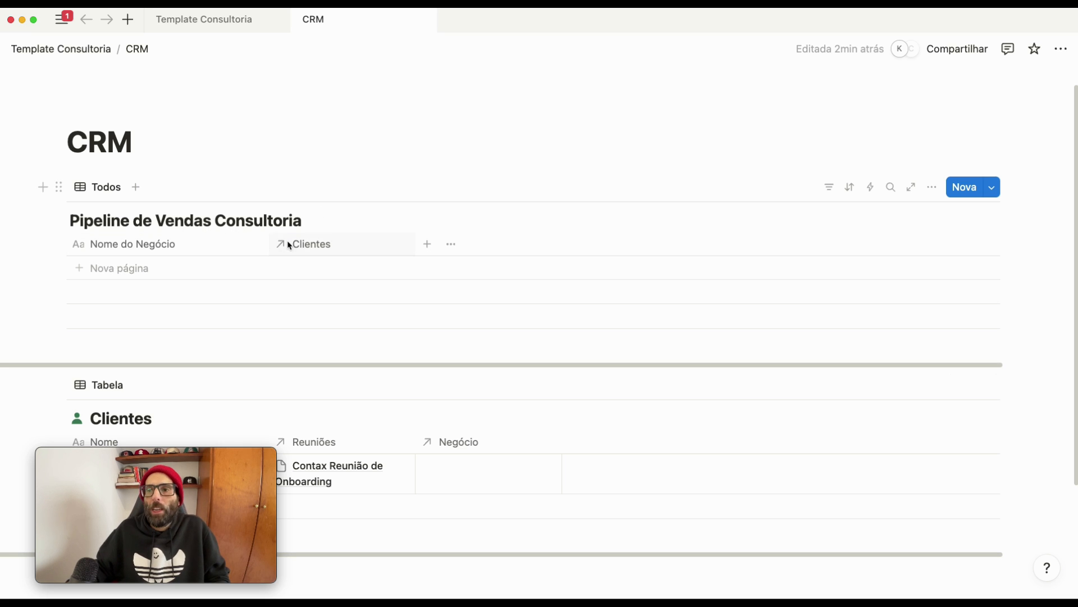
{"action": "left_click", "coordinate": [427, 244]}
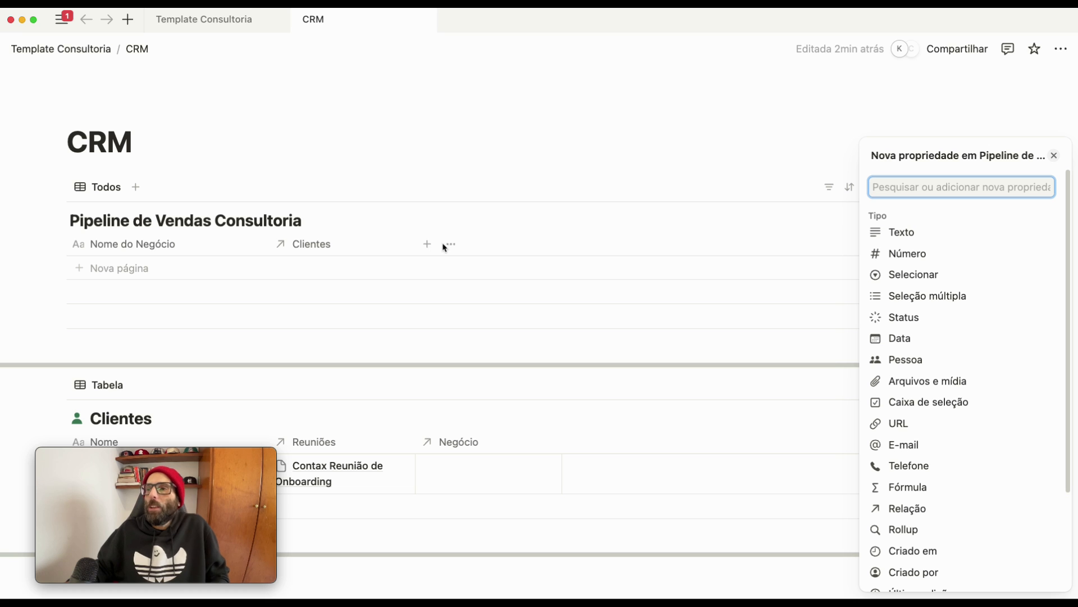
{"action": "left_click", "coordinate": [915, 260]}
{"action": "left_click", "coordinate": [977, 305]}
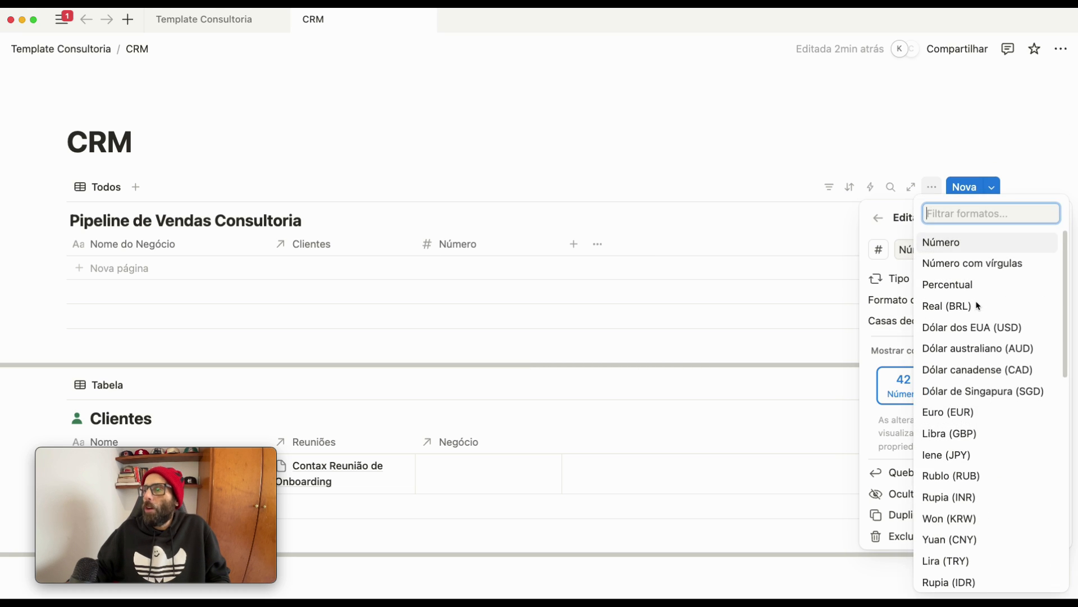
{"action": "left_click", "coordinate": [952, 309]}
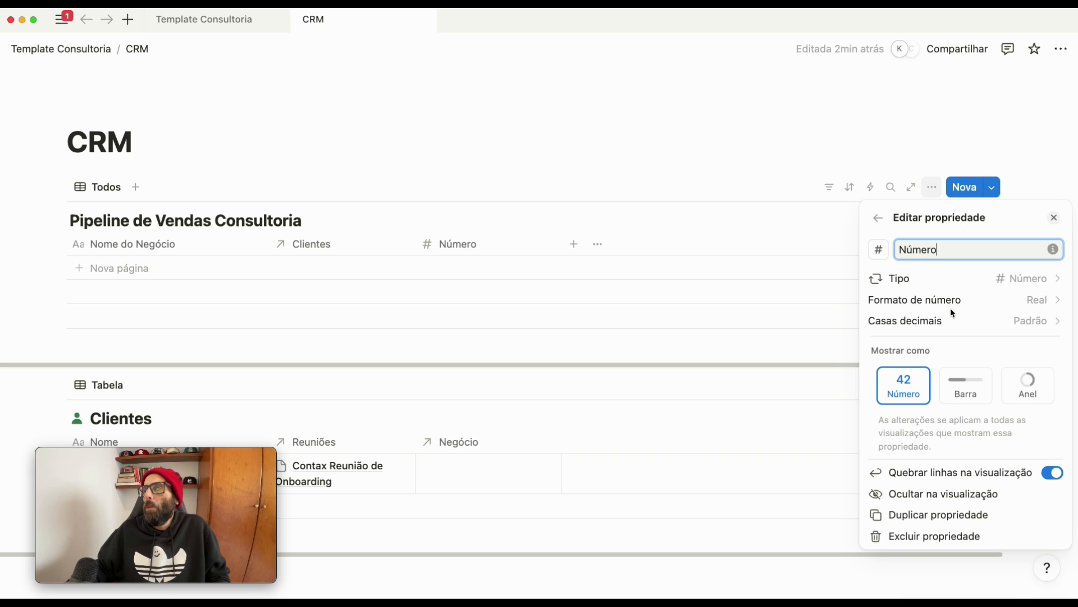
{"action": "left_click", "coordinate": [983, 325]}
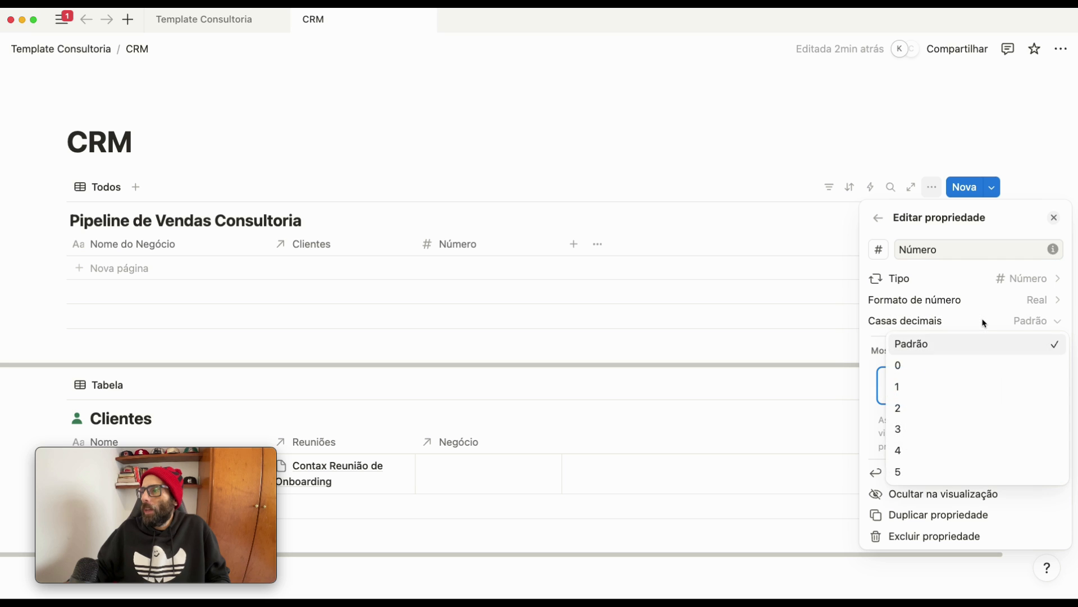
{"action": "key", "text": "Escape"}
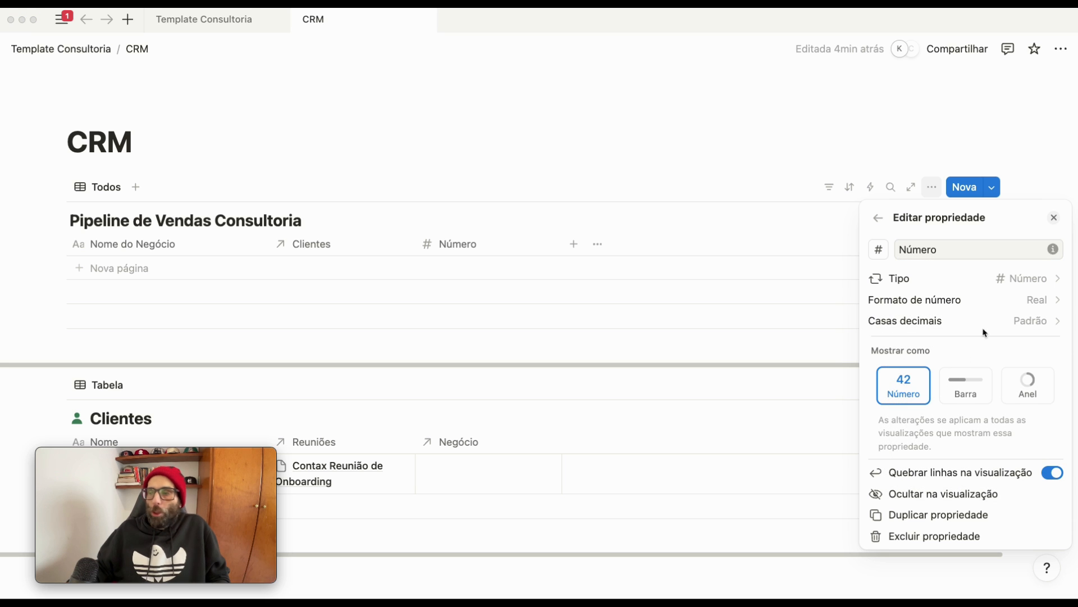
- Rename the pipeline table's new number property to "Valor do Negócio"
{"action": "left_click", "coordinate": [938, 253]}
{"action": "type", "text": "Valor do"}
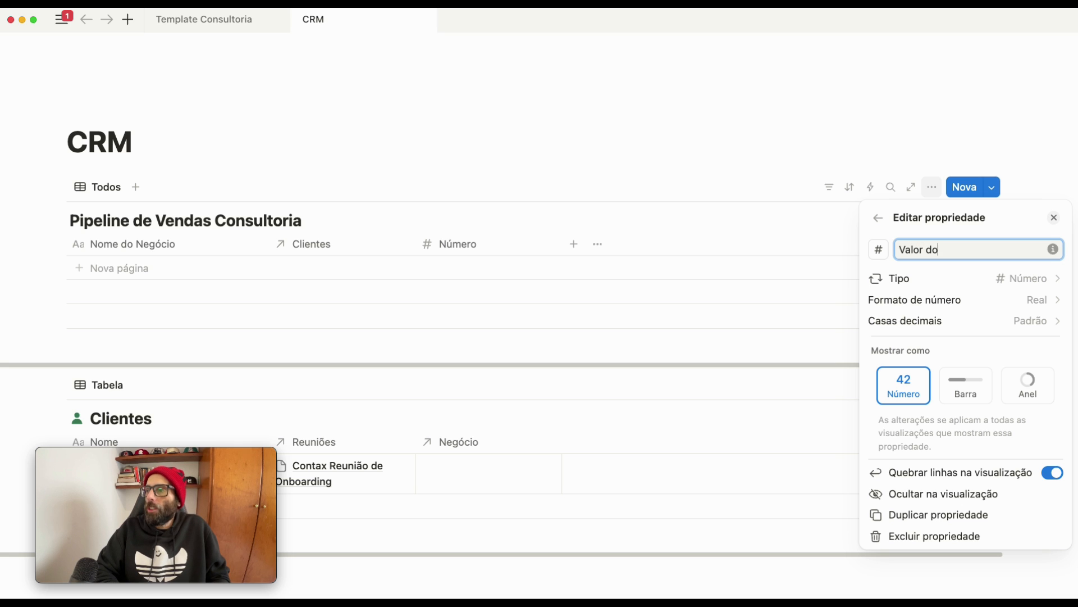
{"action": "type", "text": " Nego"}
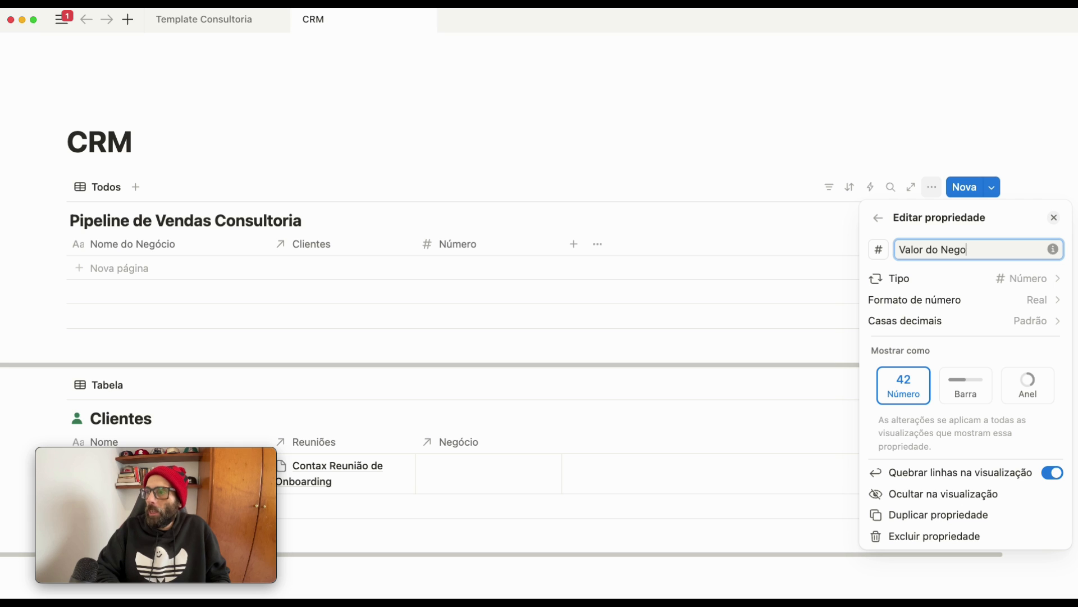
{"action": "key", "text": "BackSpace"}
{"action": "type", "text": "ócio"}
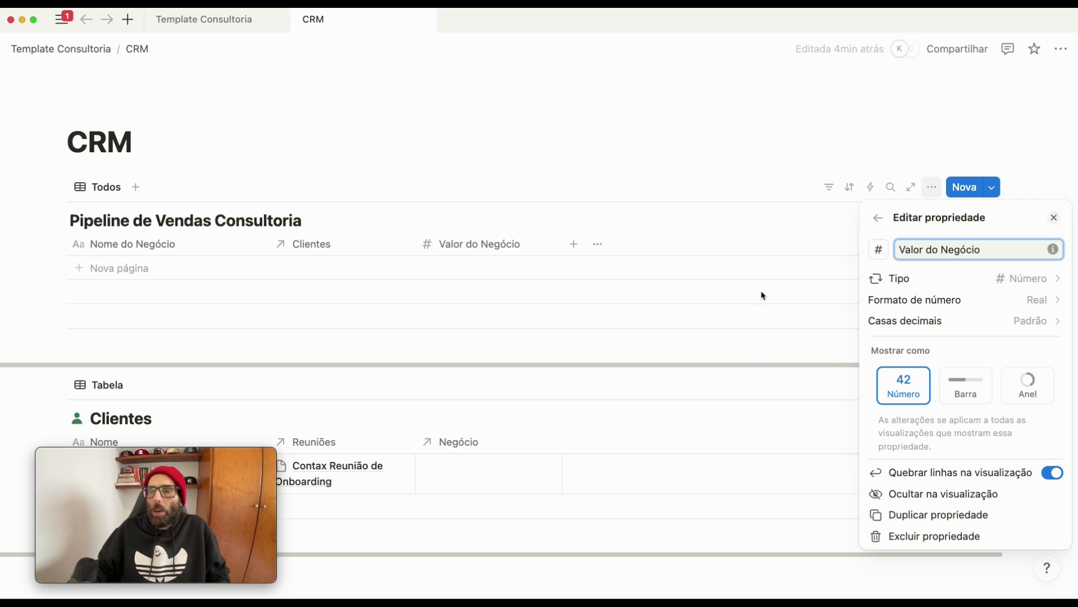
{"action": "left_click", "coordinate": [766, 390]}
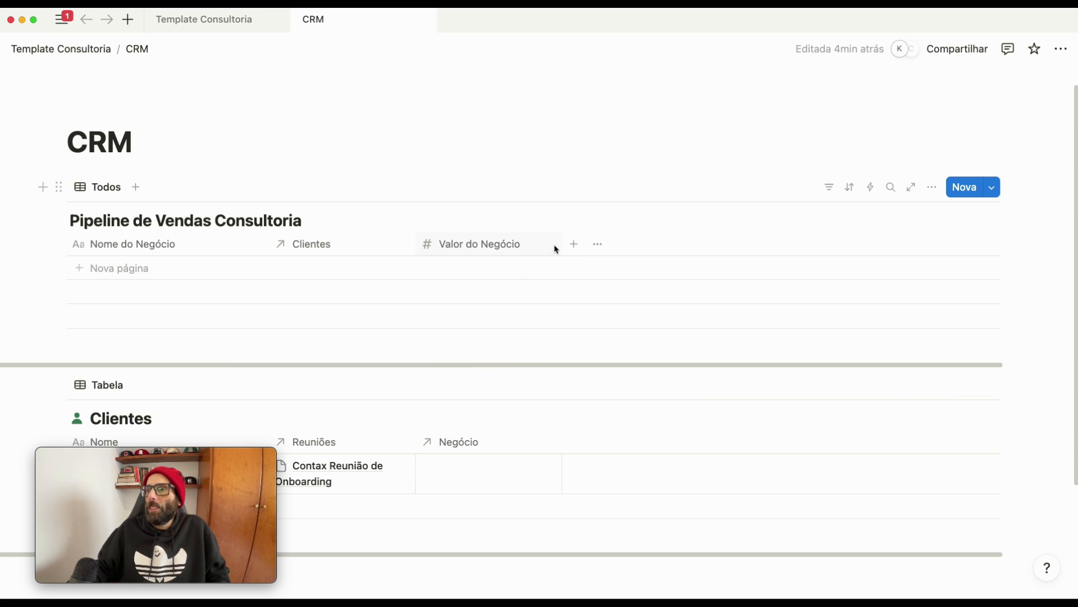
- Add a single-select property named "Etapa do Processo" to the pipeline table
{"action": "left_click", "coordinate": [575, 244]}
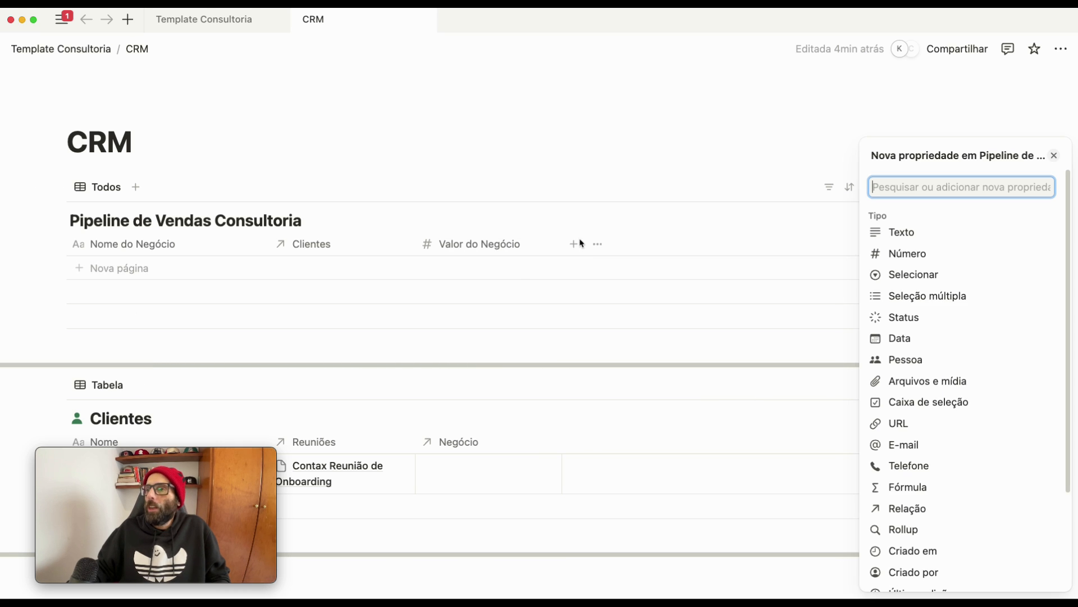
{"action": "left_click", "coordinate": [914, 275]}
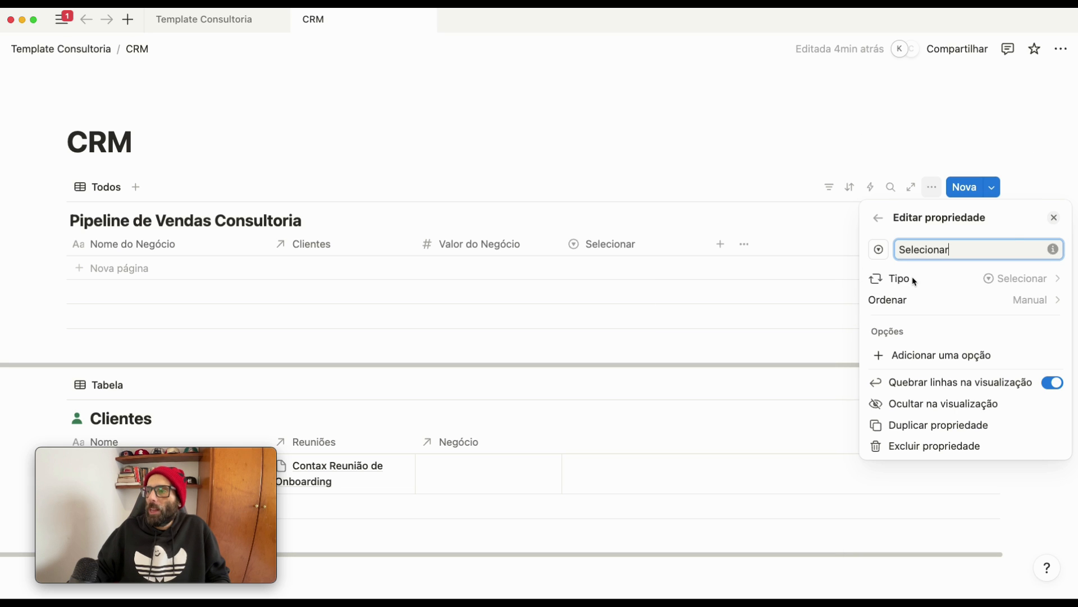
{"action": "left_click_drag", "start_coordinate": [972, 256], "coordinate": [861, 249]}
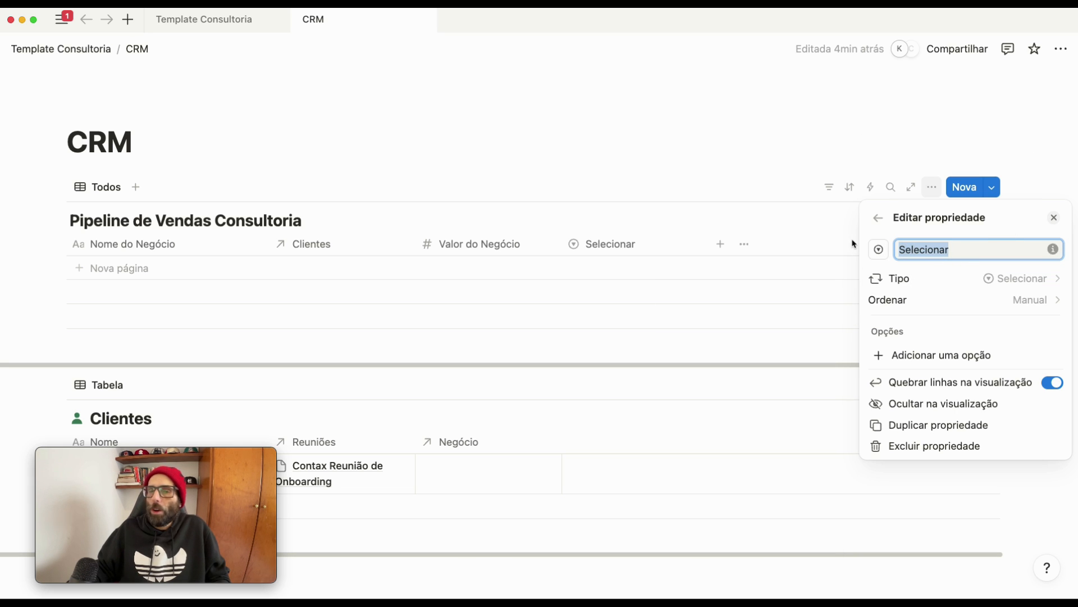
{"action": "type", "text": "Etapa do Processo"}
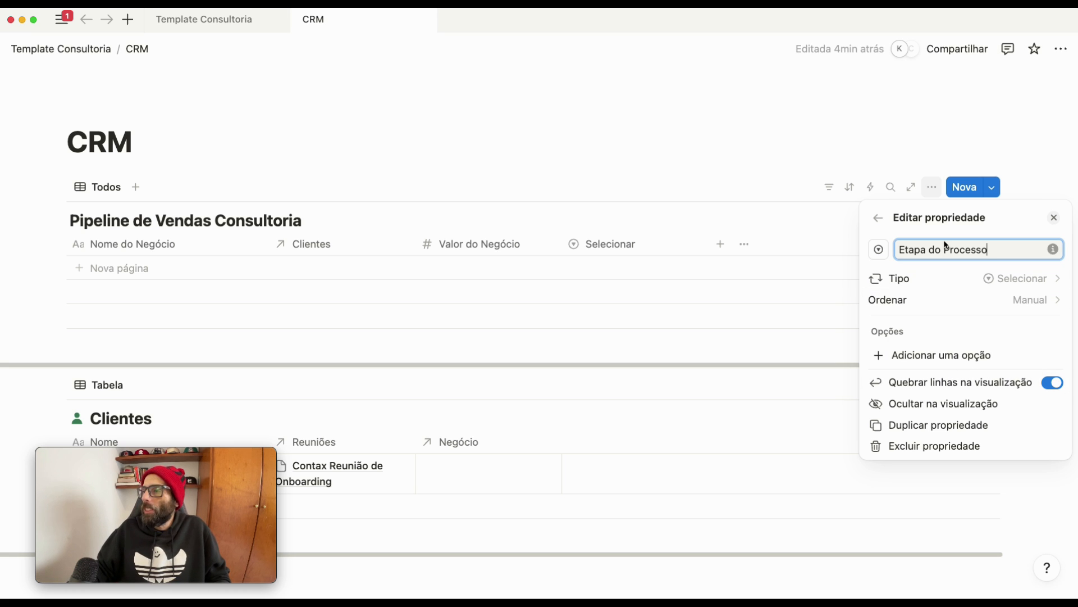
- Add the options "Lead", "Qualificado" and "Negociação" to the Etapa do Processo property
{"action": "left_click", "coordinate": [933, 358]}
{"action": "type", "text": "Lead"}
{"action": "key", "text": "Return"}
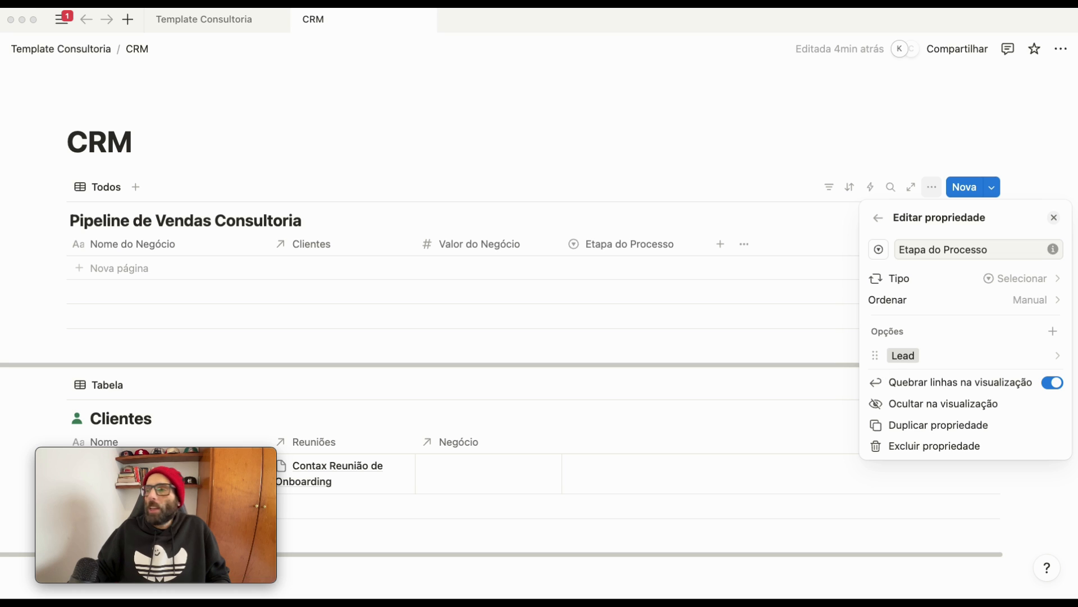
{"action": "left_click", "coordinate": [1056, 334]}
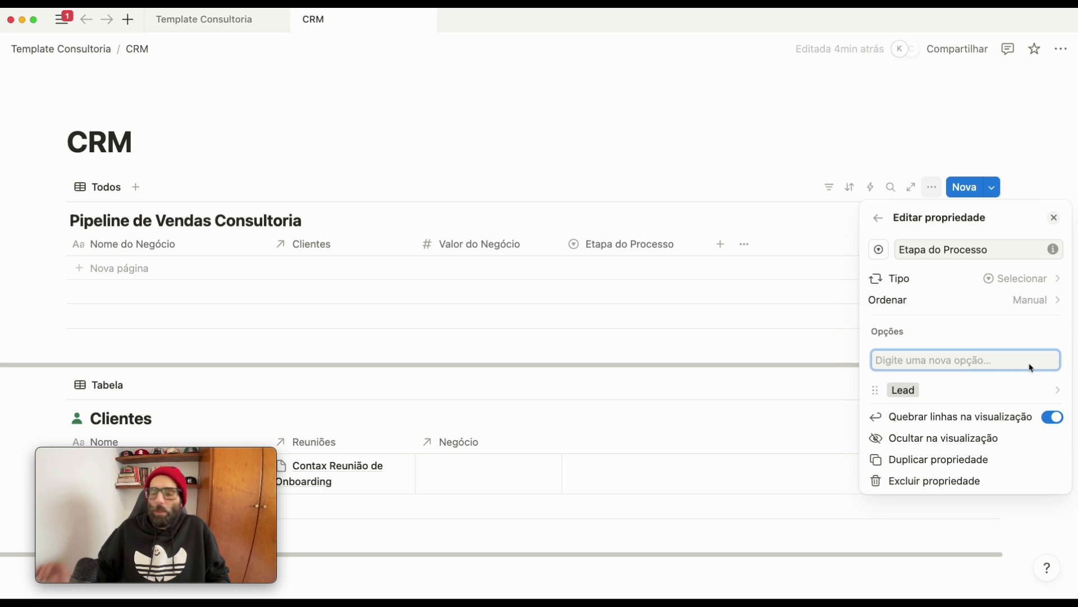
{"action": "type", "text": "Qualific"}
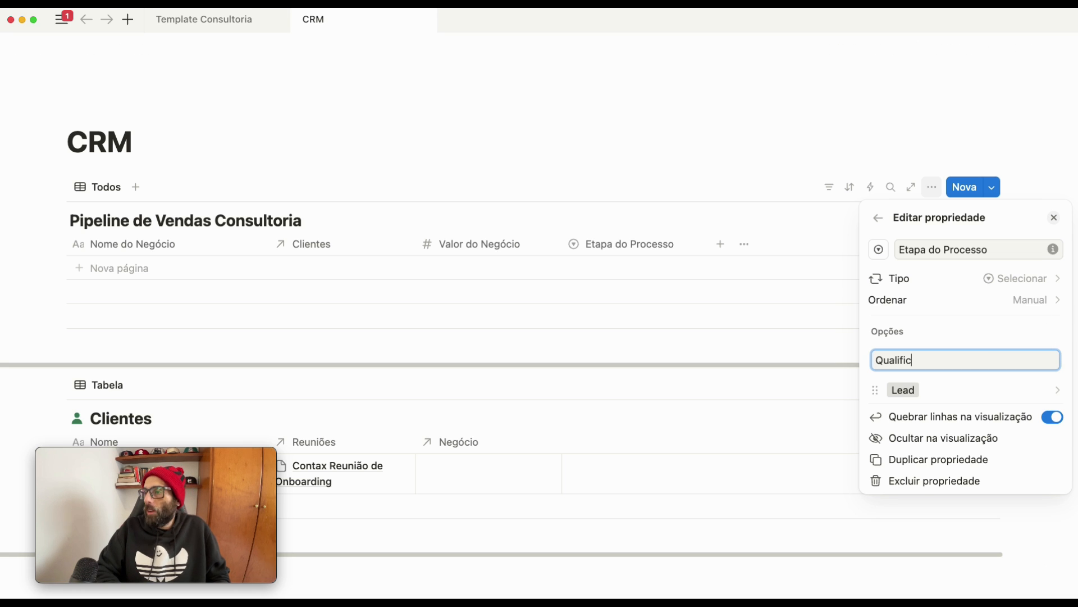
{"action": "type", "text": "ado"}
{"action": "key", "text": "Return"}
{"action": "type", "text": "Negociação"}
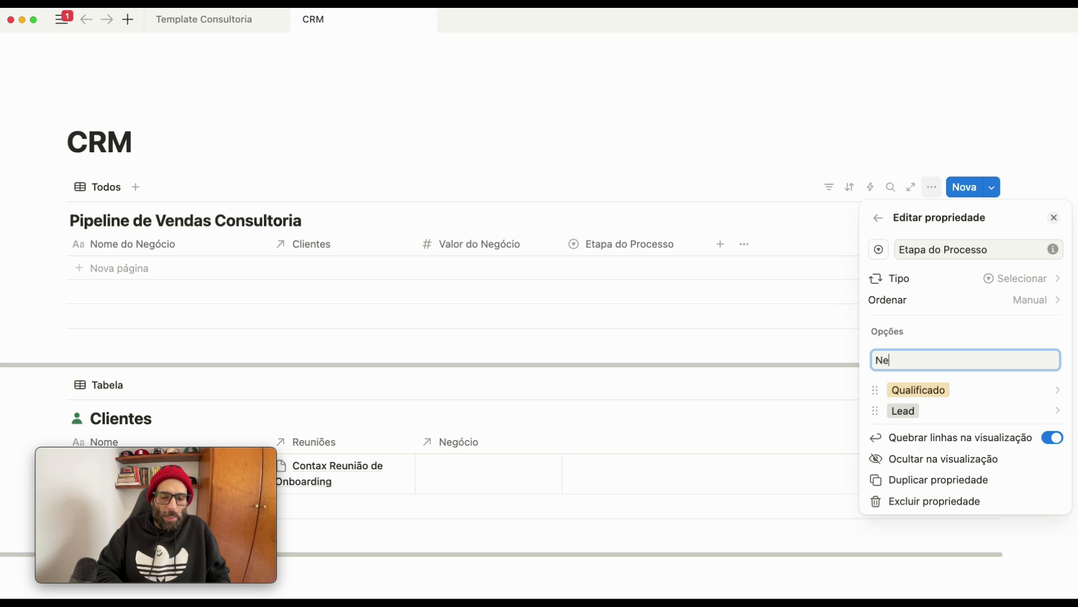
{"action": "key", "text": "Return"}
- Add the closing-stage options "Fechado - Perdido" and "Fechado - Ganho" to the Etapa do Processo property
{"action": "type", "text": "Fechado -"}
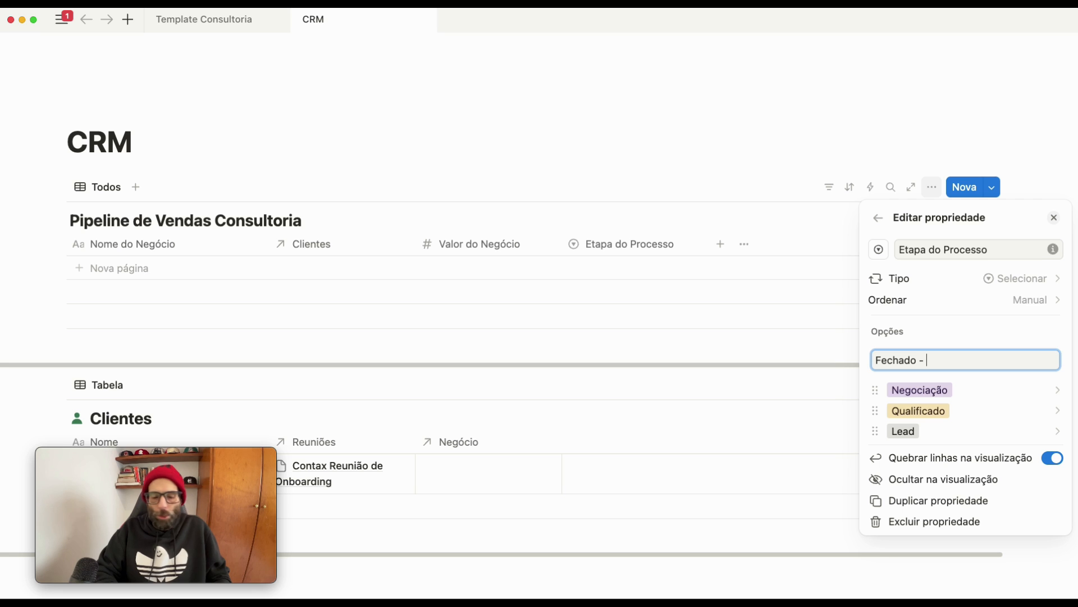
{"action": "type", "text": " Perdido"}
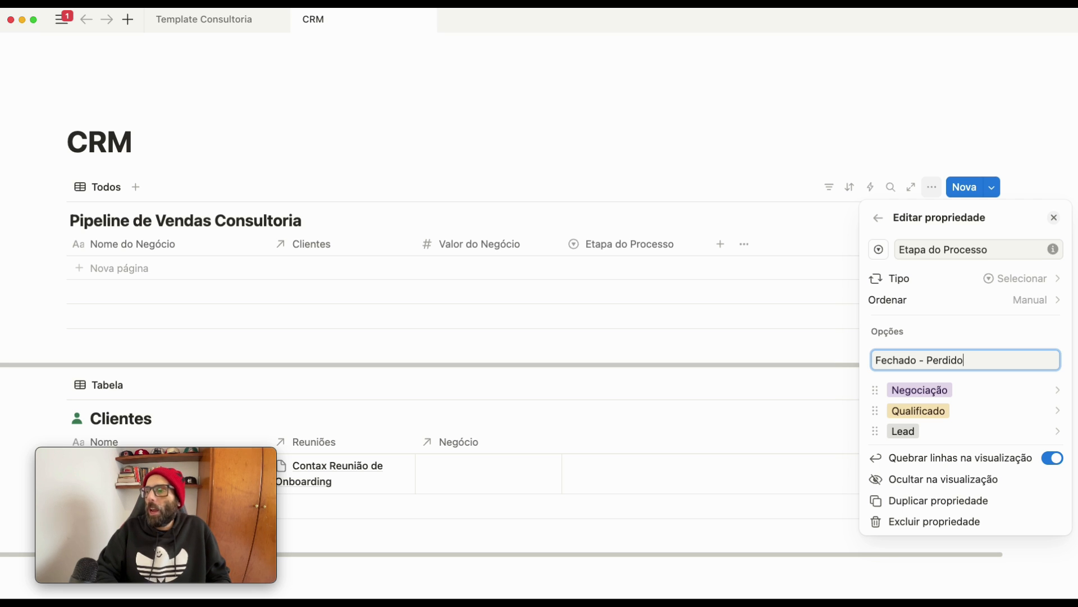
{"action": "key", "text": "Return"}
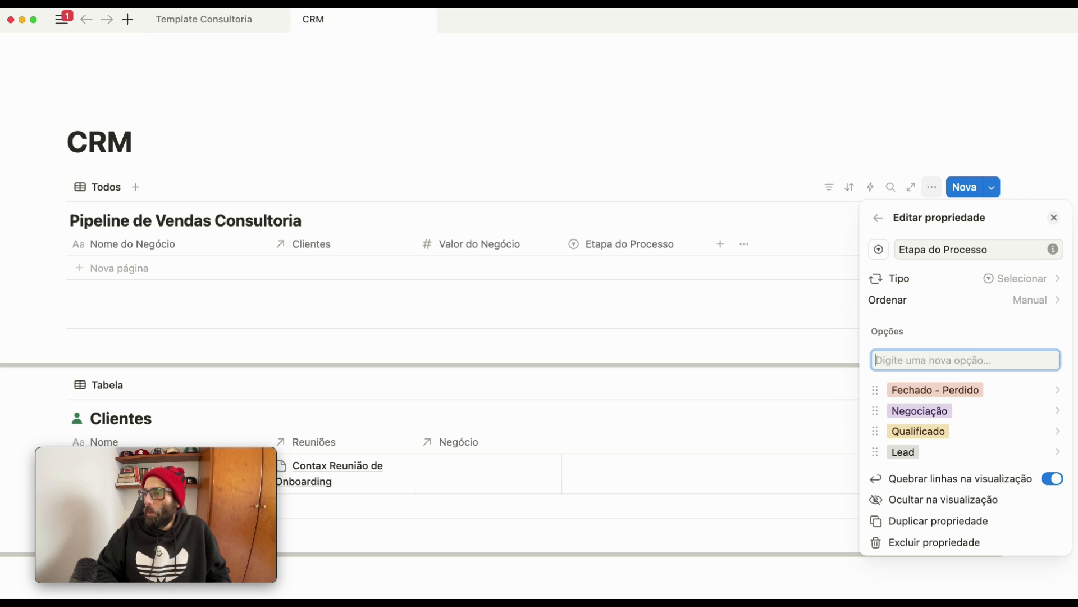
{"action": "type", "text": "Fechadp"}
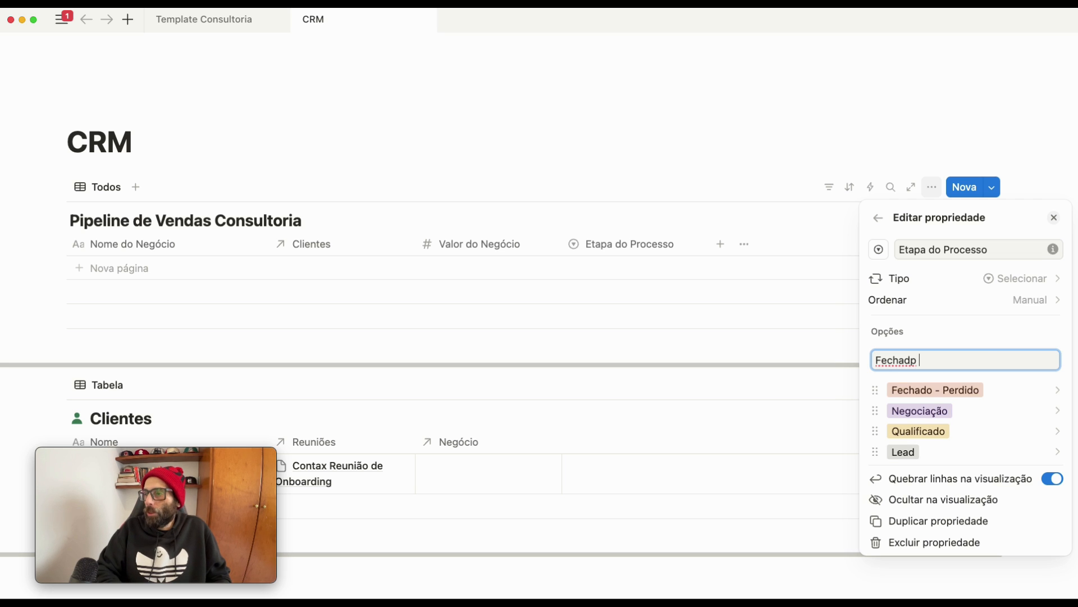
{"action": "type", "text": " - Ganho"}
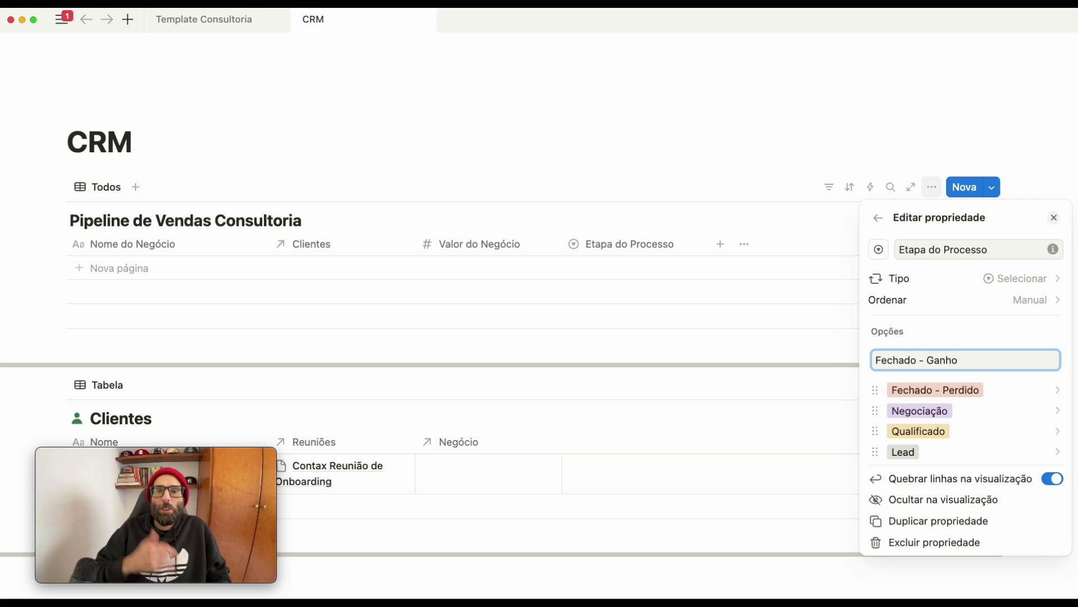
{"action": "key", "text": "Return"}
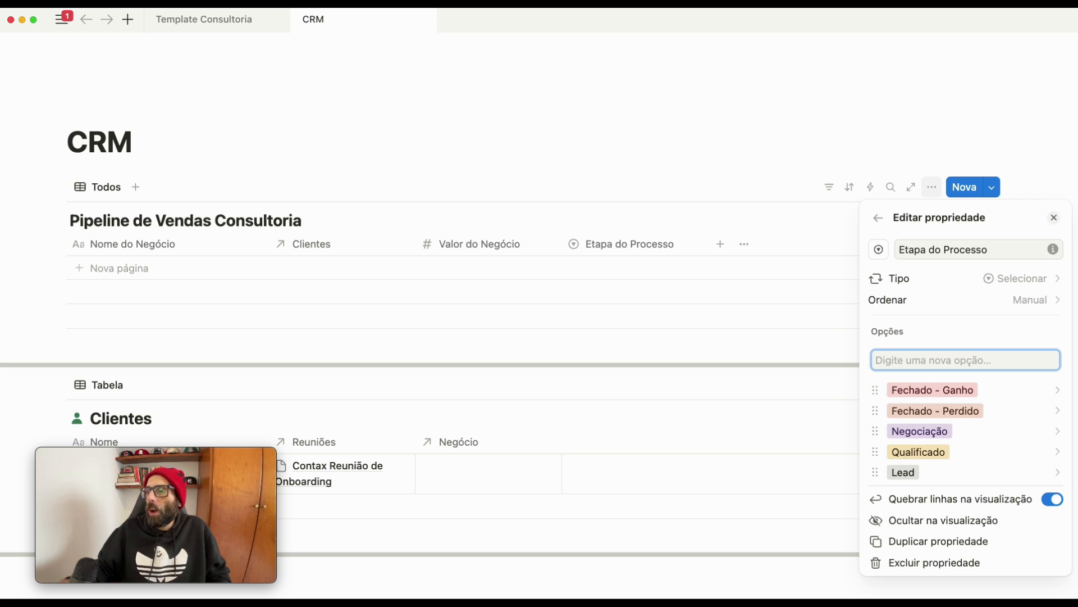
- Color the Fechado - Ganho option green (Verde) and the Fechado - Perdido option red (Vermelho)
{"action": "left_click", "coordinate": [917, 397]}
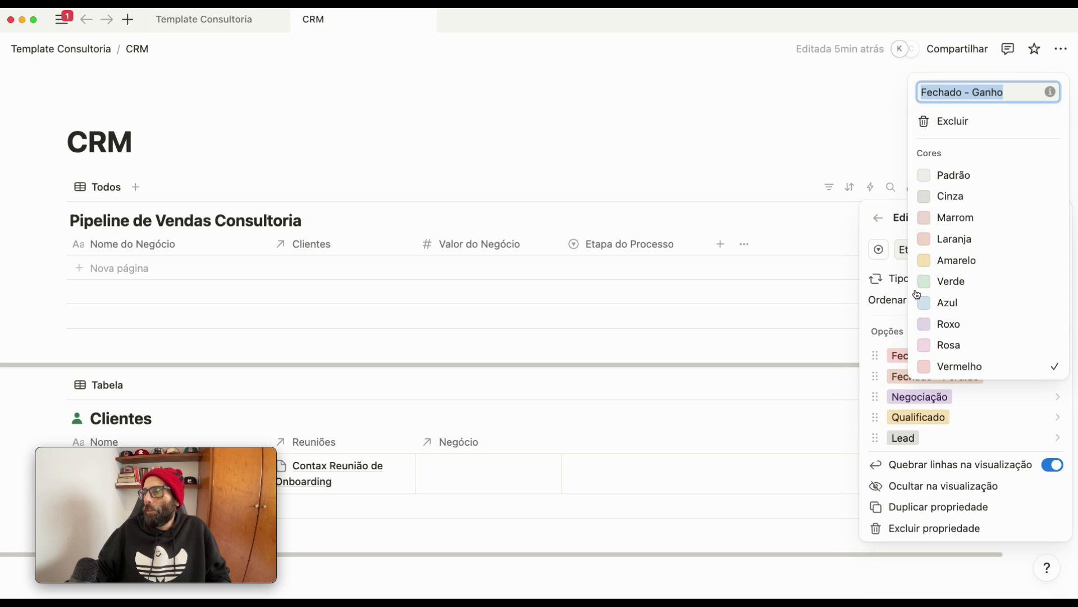
{"action": "left_click", "coordinate": [922, 281]}
{"action": "key", "text": "Escape"}
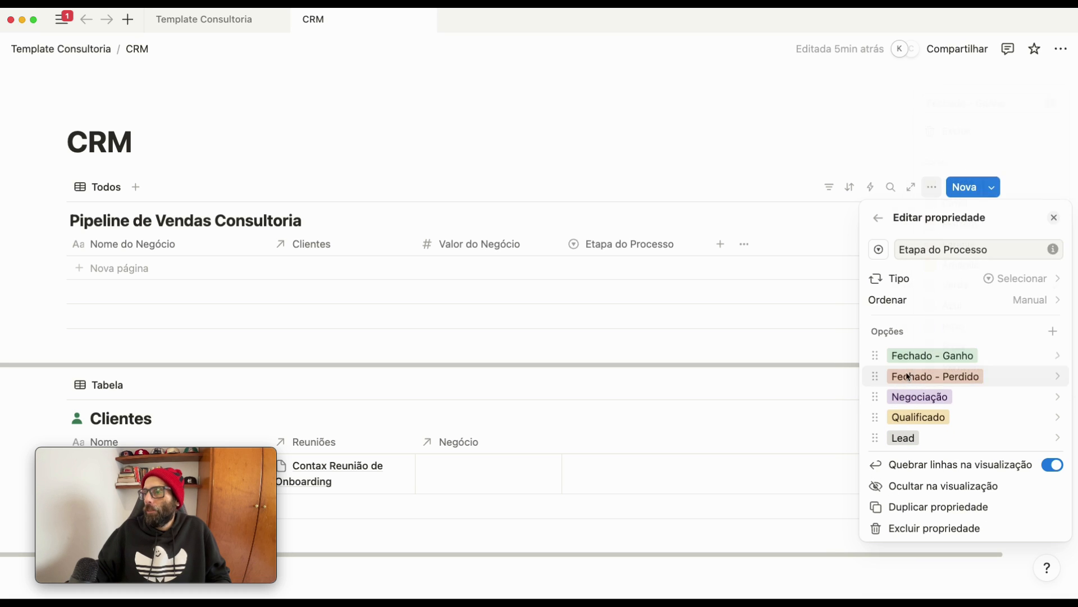
{"action": "left_click", "coordinate": [908, 377]}
{"action": "left_click", "coordinate": [948, 352]}
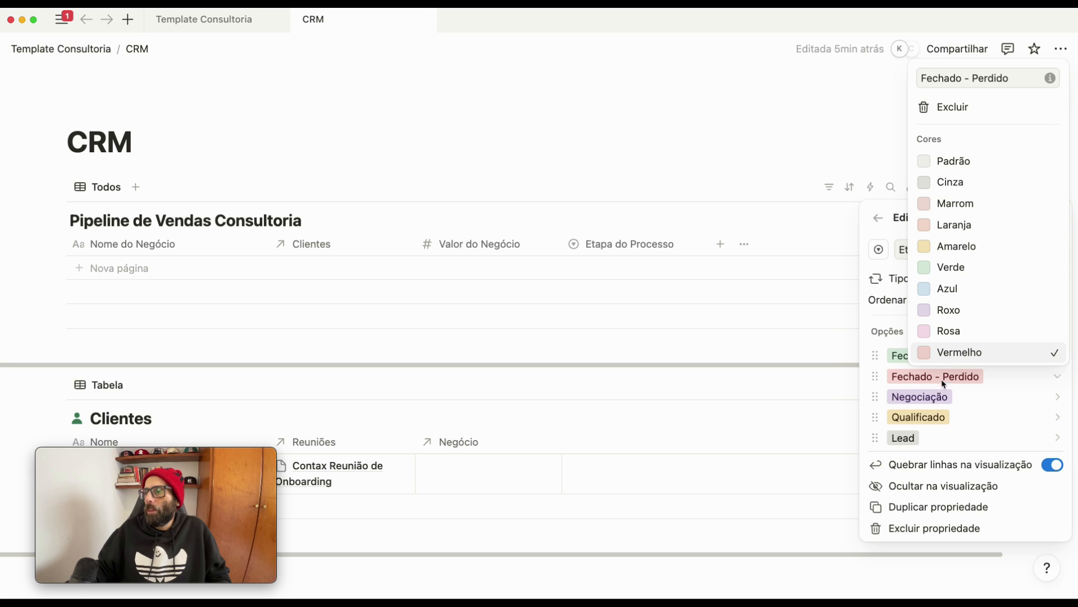
{"action": "key", "text": "Escape"}
- Color the Negociação option blue (Azul) and the Qualificado option green (Verde)
{"action": "left_click", "coordinate": [927, 398]}
{"action": "left_click", "coordinate": [927, 308]}
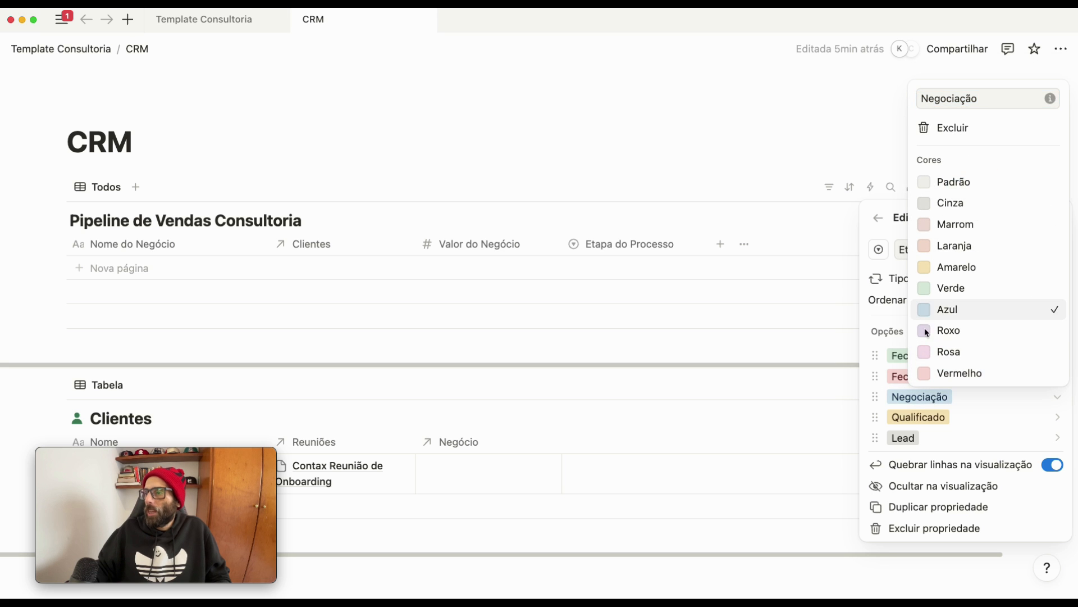
{"action": "key", "text": "Escape"}
{"action": "left_click", "coordinate": [917, 417]}
{"action": "left_click", "coordinate": [932, 309]}
{"action": "key", "text": "Escape"}
- Reorder the Etapa do Processo options as Lead, Qualificado, Negociação, Fechado - Ganho, Fechado - Perdido
{"action": "left_click_drag", "start_coordinate": [878, 435], "coordinate": [876, 357]}
{"action": "left_click_drag", "start_coordinate": [880, 441], "coordinate": [878, 375]}
{"action": "left_click_drag", "start_coordinate": [876, 438], "coordinate": [880, 399]}
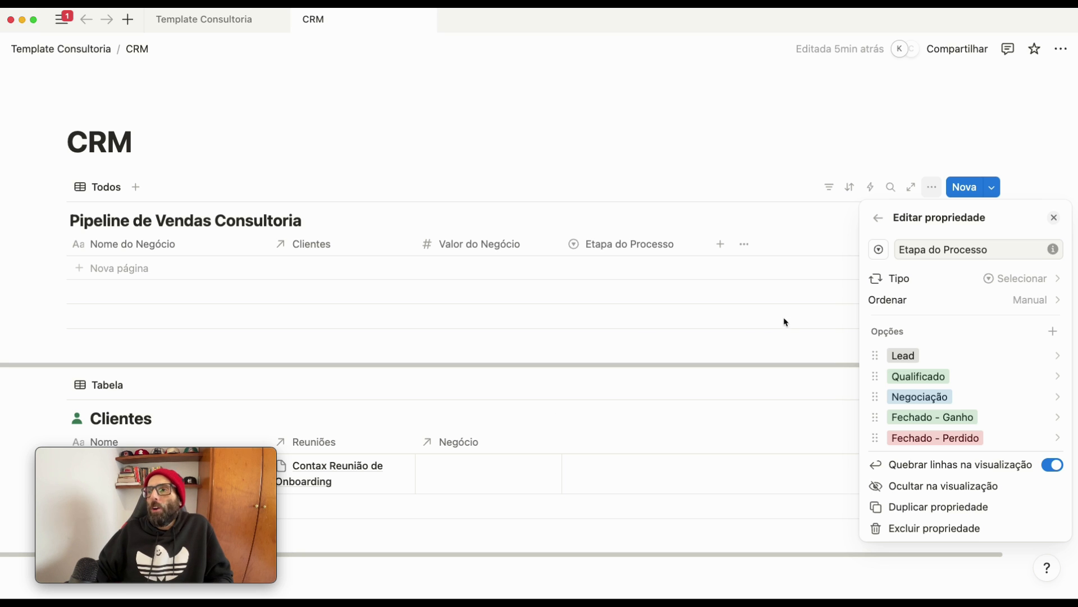
{"action": "left_click", "coordinate": [781, 337]}
- Add a date property named "Data de Fechamento" to the pipeline table
{"action": "left_click", "coordinate": [720, 243]}
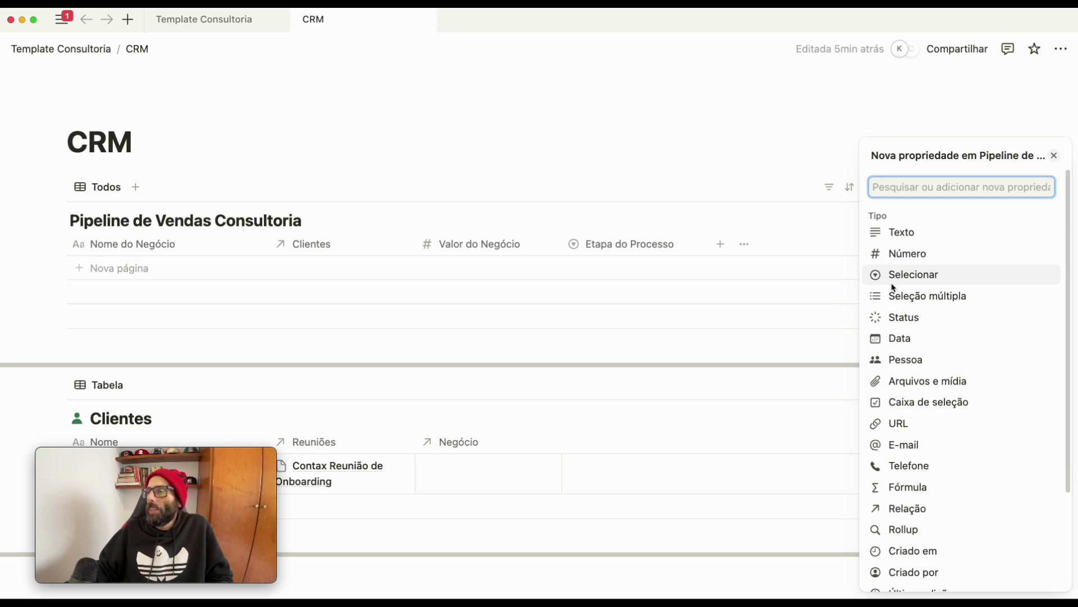
{"action": "left_click", "coordinate": [910, 339]}
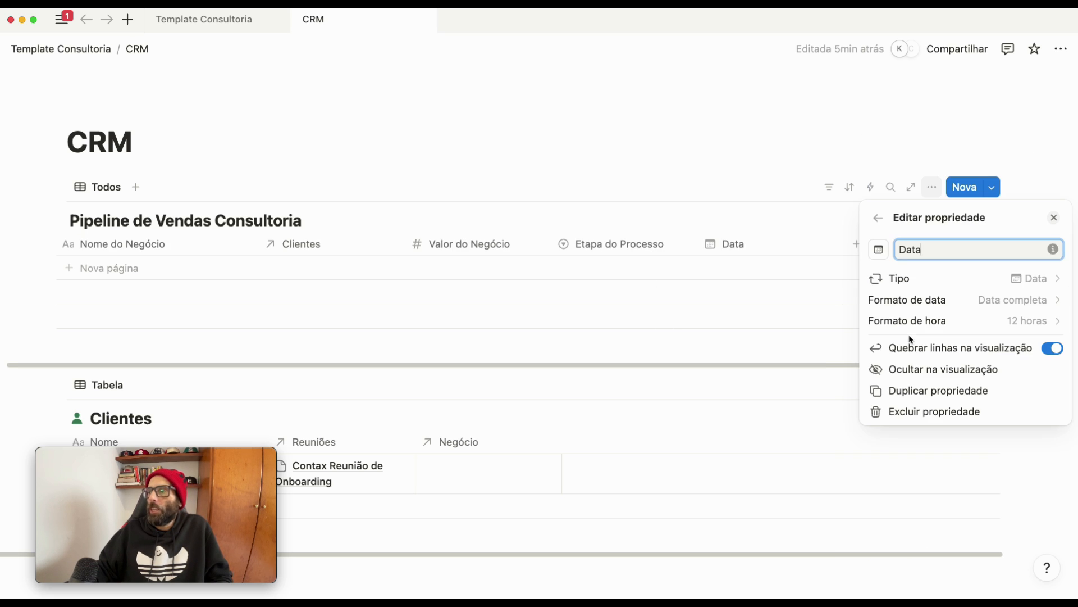
{"action": "left_click", "coordinate": [934, 248]}
{"action": "type", "text": "de Fechamento"}
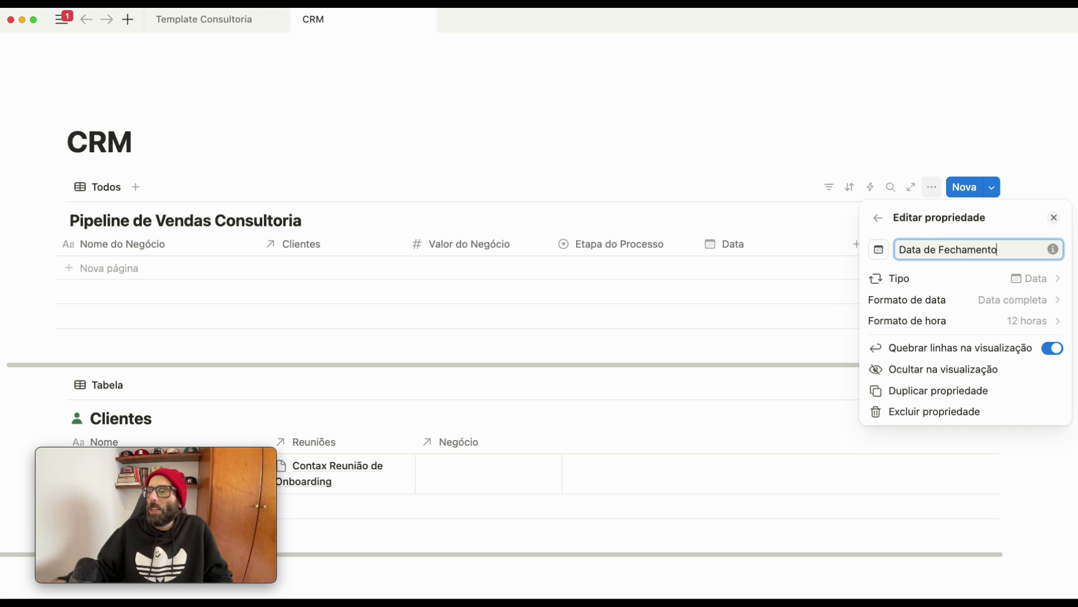
- Set the time format of the Data de Fechamento property to 24 hours (24 horas)
{"action": "left_click", "coordinate": [1020, 320]}
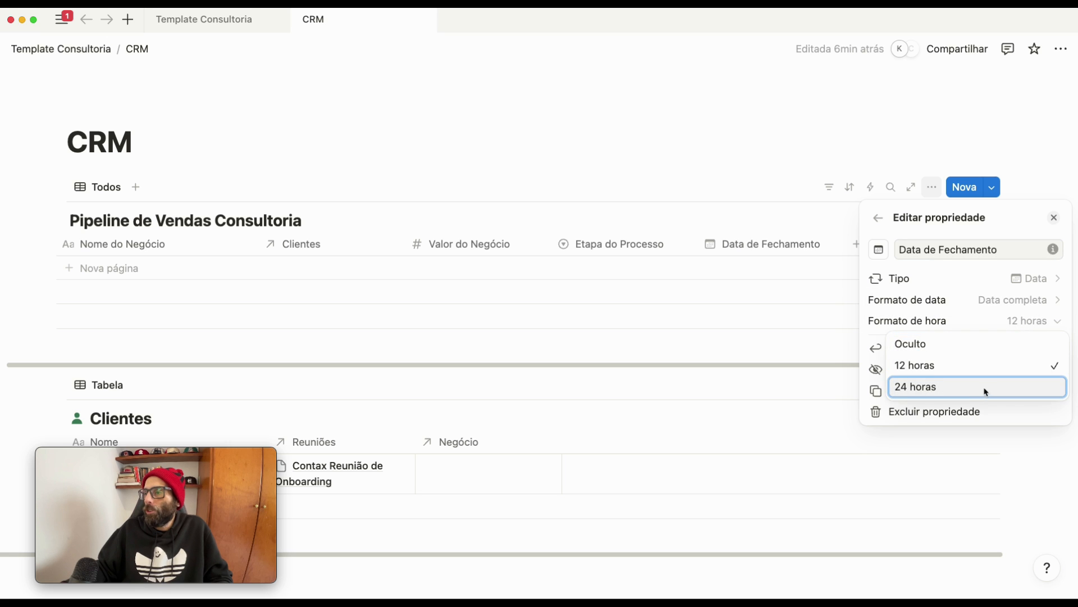
{"action": "left_click", "coordinate": [1022, 386]}
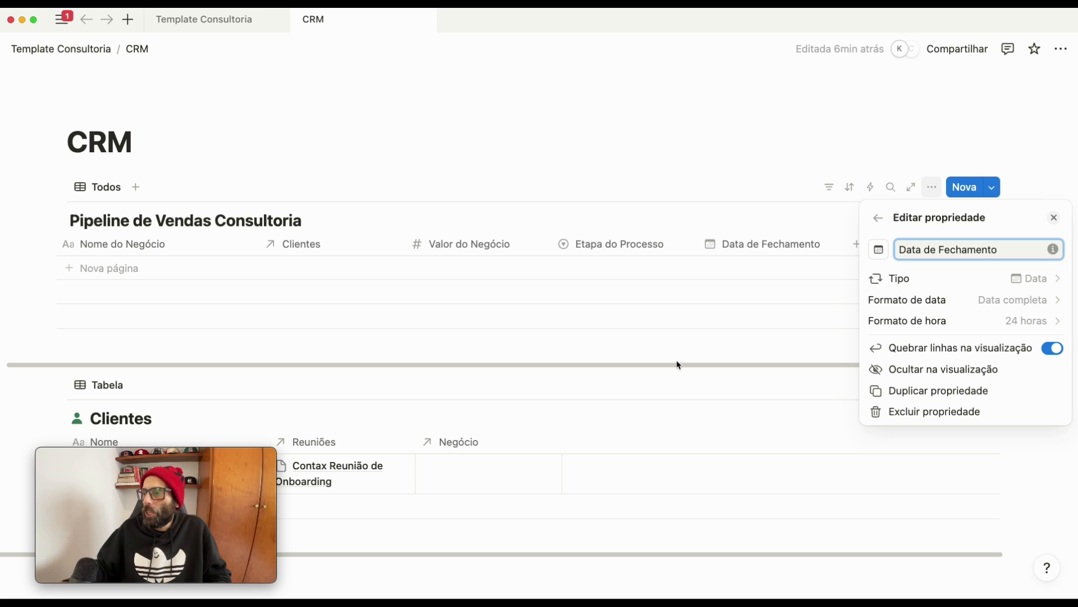
{"action": "left_click", "coordinate": [684, 343]}
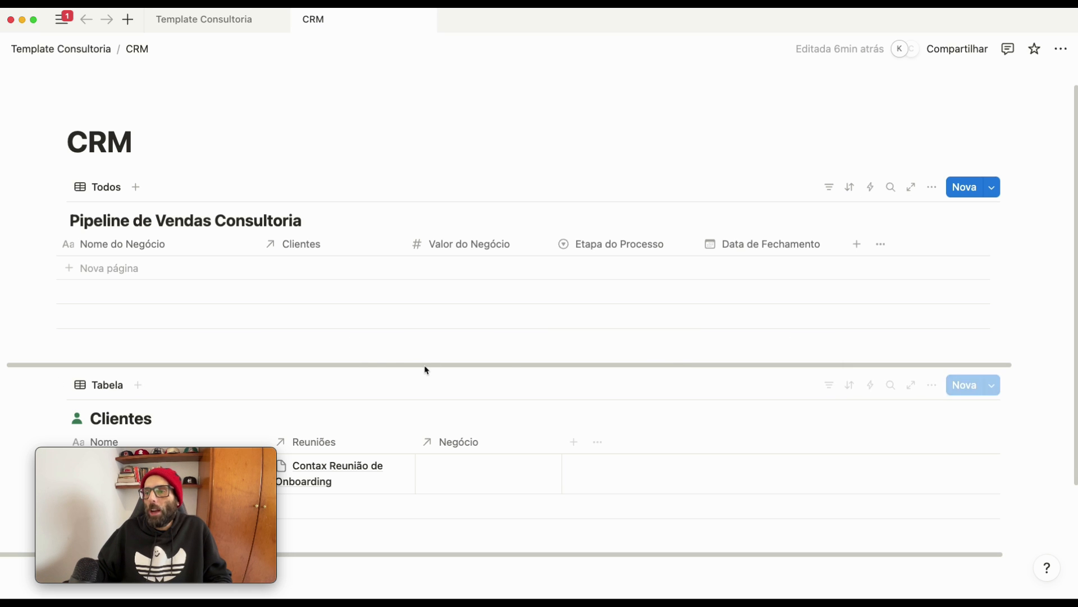
{"action": "left_click", "coordinate": [402, 267]}
{"action": "left_click", "coordinate": [543, 292]}
- Rename the table view of the Clientes database to "Todos"
{"action": "scroll", "coordinate": [450, 193], "scroll_direction": "down", "scroll_amount": 3}
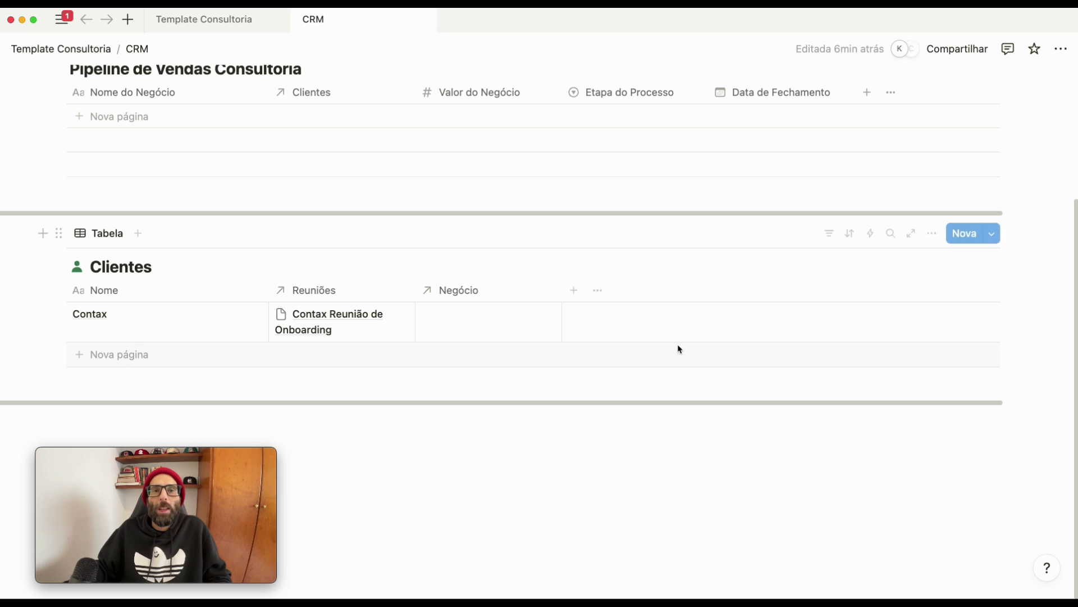
{"action": "left_click", "coordinate": [236, 420]}
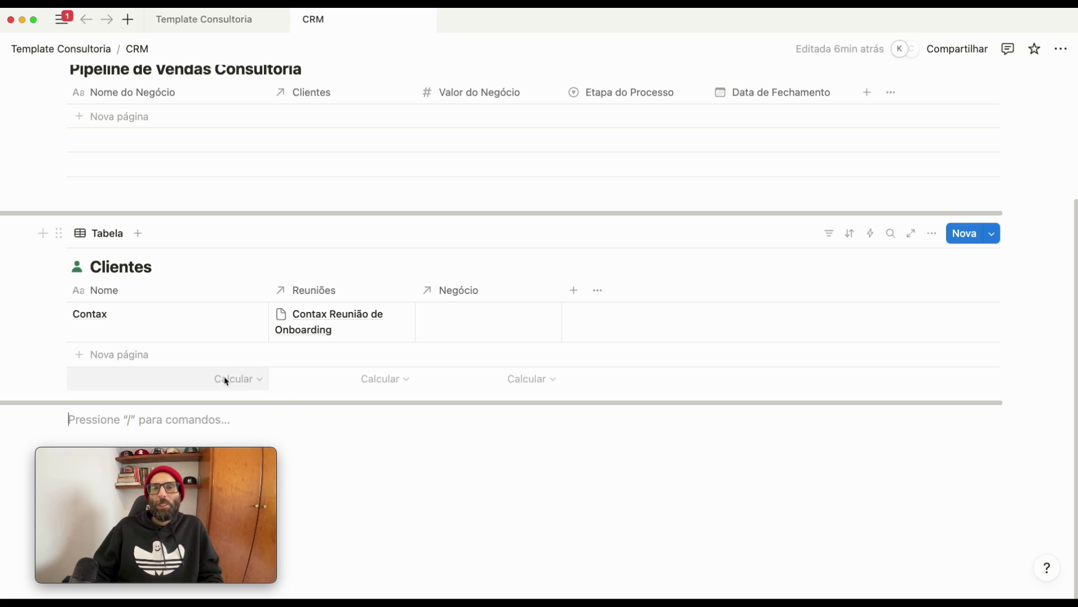
{"action": "left_click", "coordinate": [98, 233]}
{"action": "left_click", "coordinate": [115, 264]}
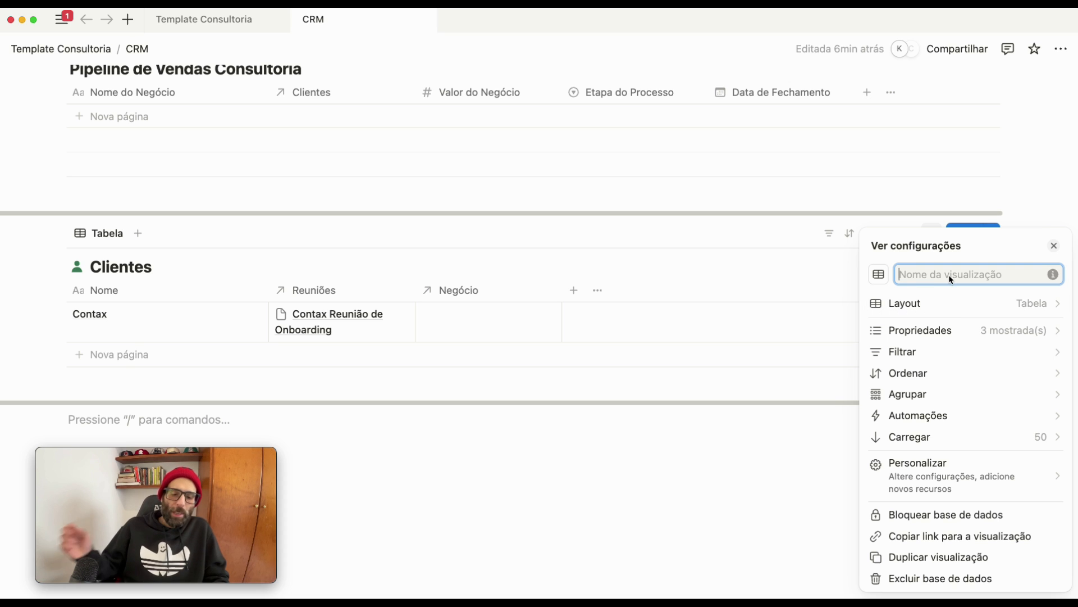
{"action": "type", "text": "TOfo"}
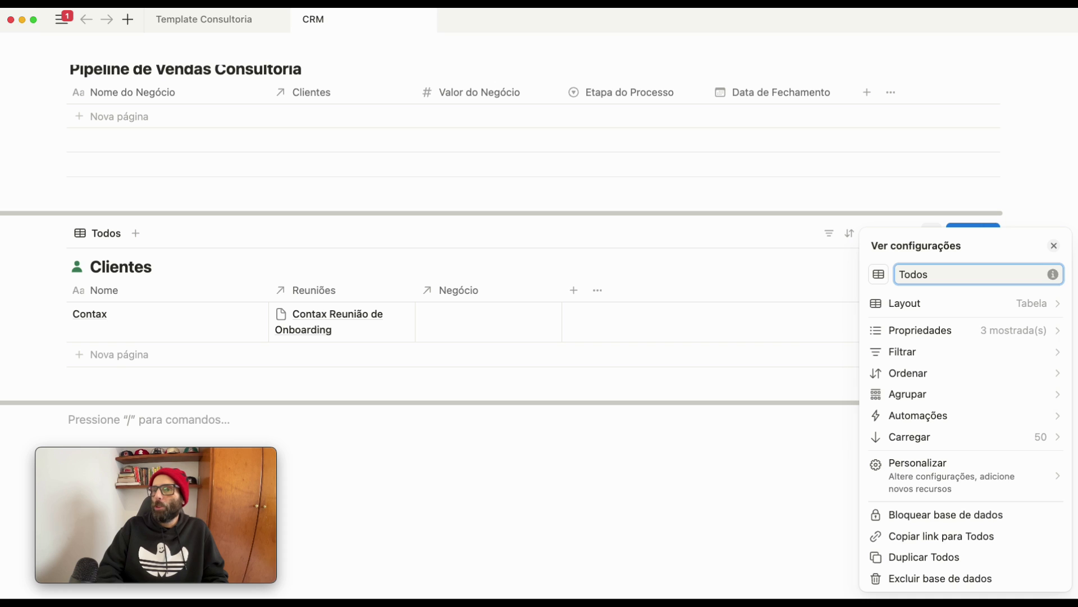
{"action": "left_click", "coordinate": [616, 531]}
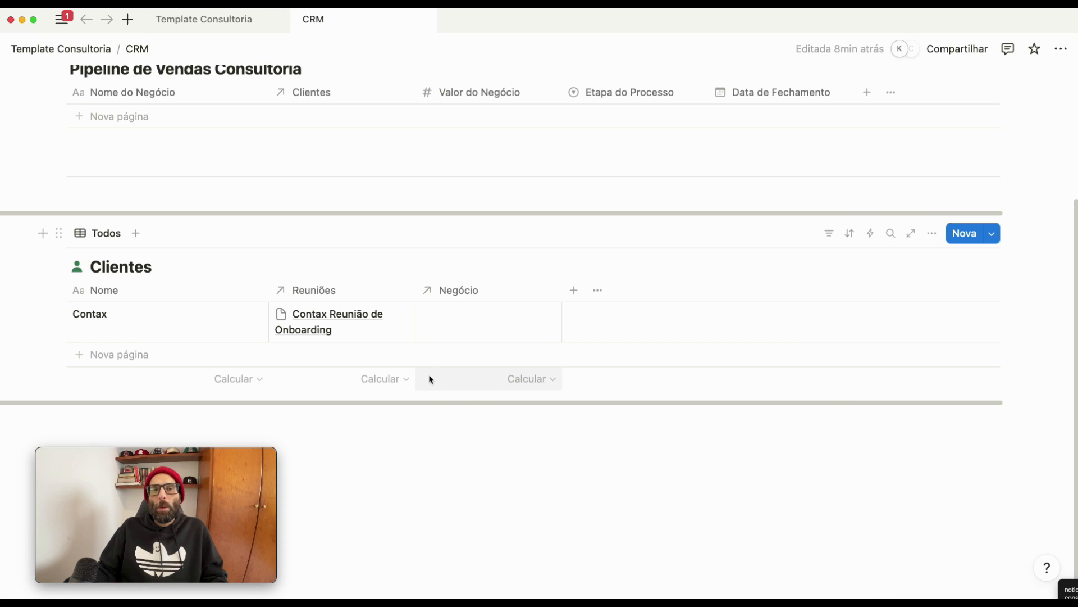
- Rename the Nome title property of the Clientes table to "Empresa"
{"action": "left_click", "coordinate": [130, 291]}
{"action": "left_click_drag", "start_coordinate": [150, 324], "coordinate": [67, 319]}
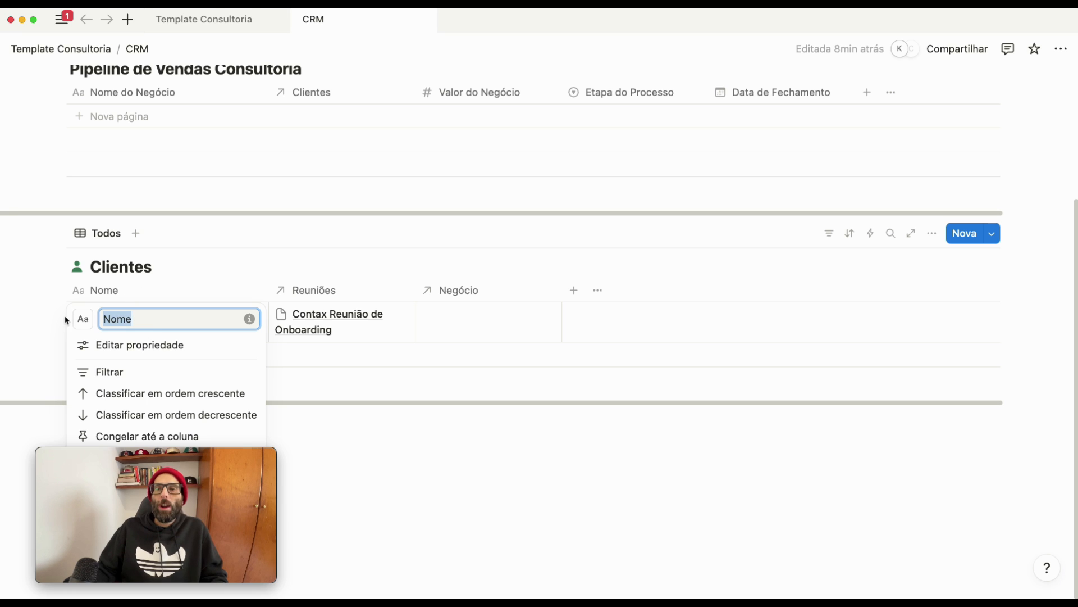
{"action": "type", "text": "Empresa"}
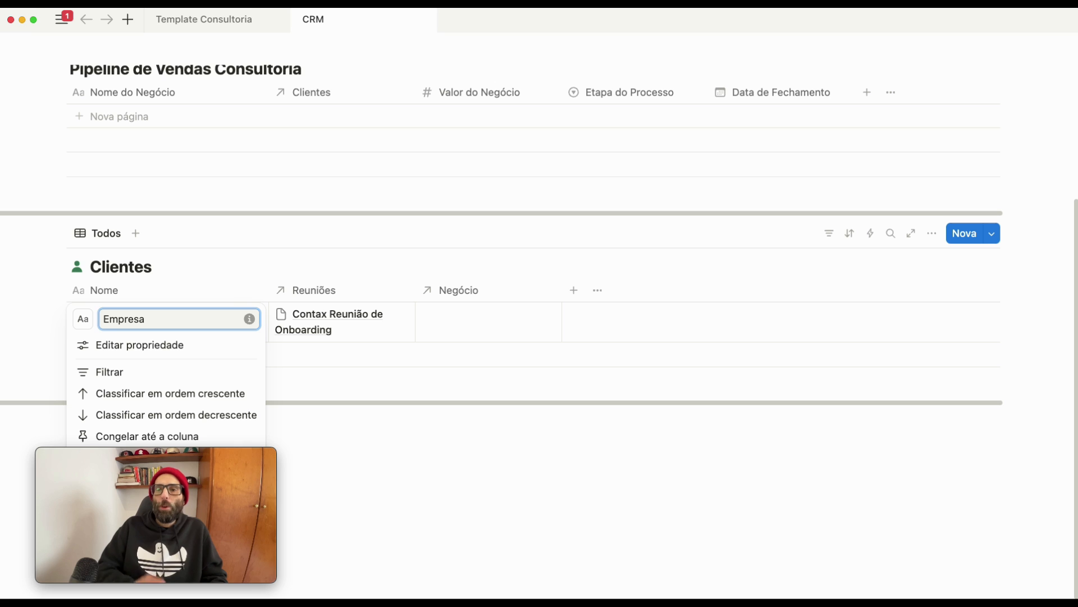
{"action": "left_click", "coordinate": [527, 414]}
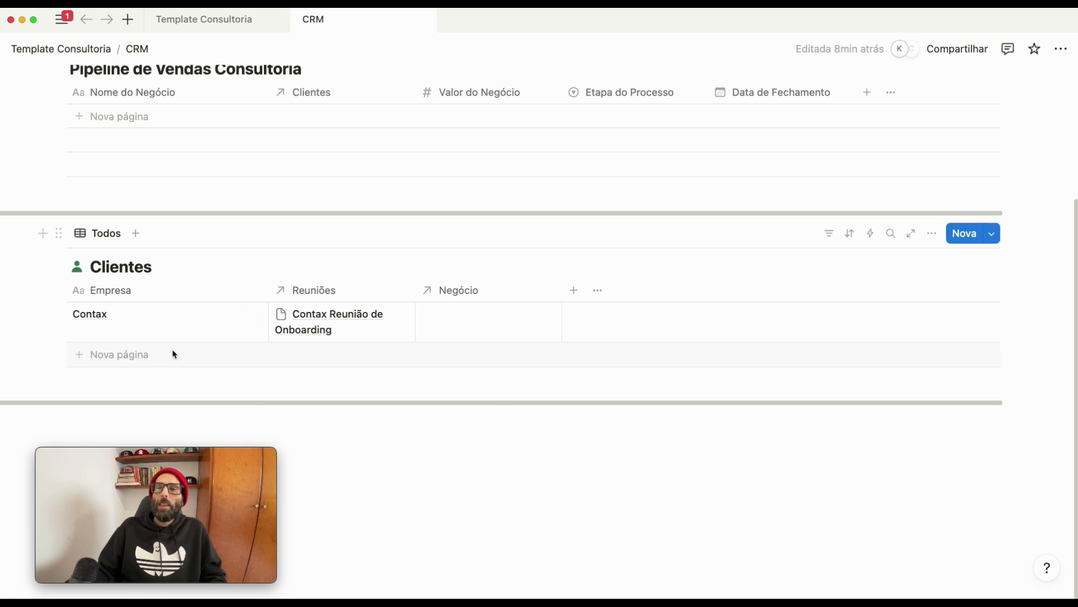
- Add a text property named "Pessoa do Contato" to the Clientes table
{"action": "left_click", "coordinate": [572, 290]}
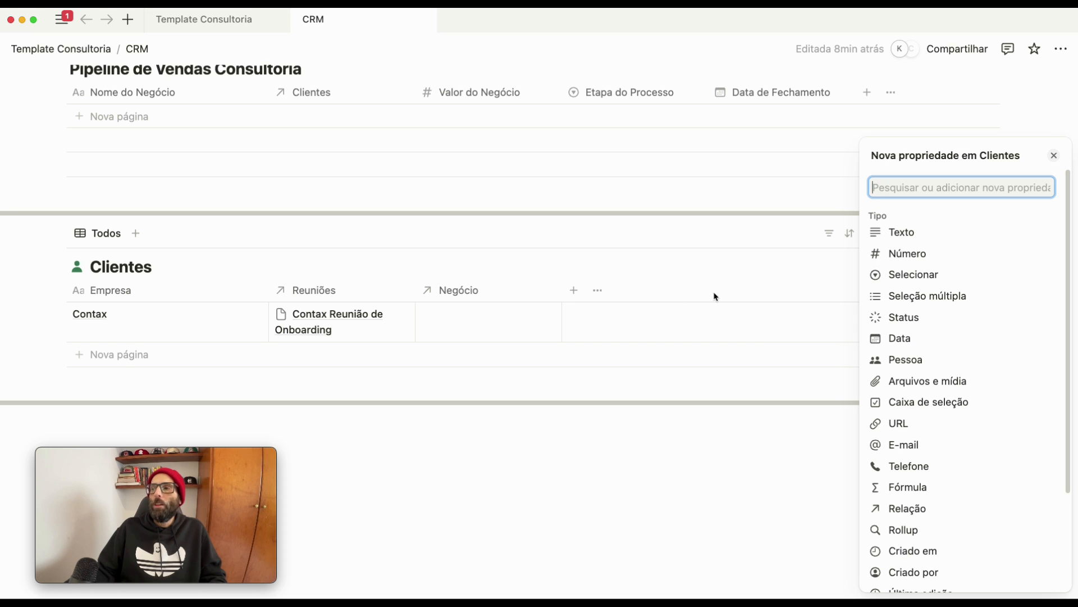
{"action": "left_click", "coordinate": [966, 236]}
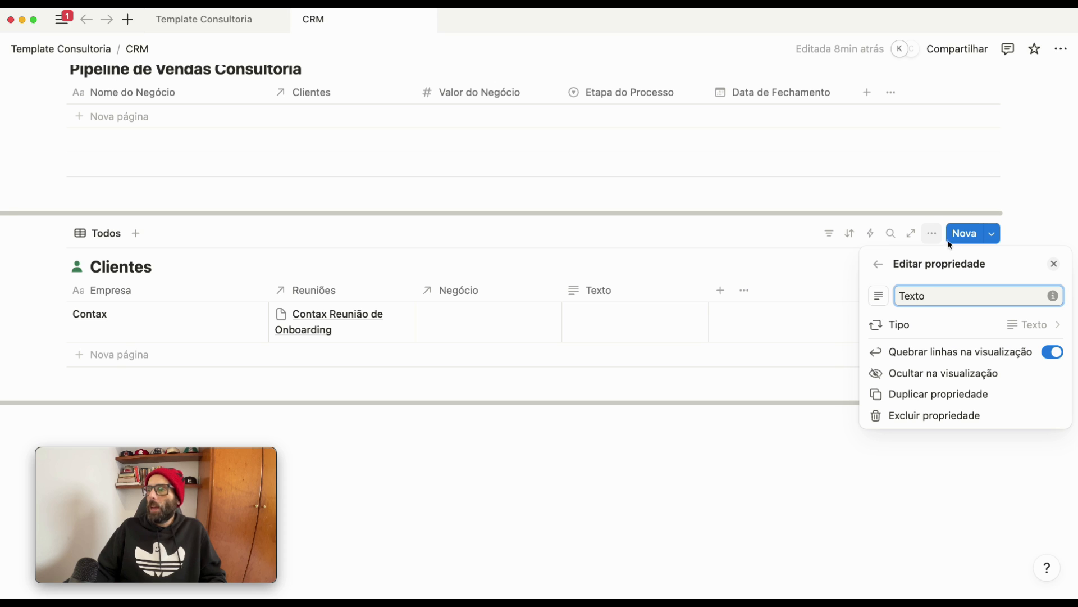
{"action": "double_click", "coordinate": [952, 302]}
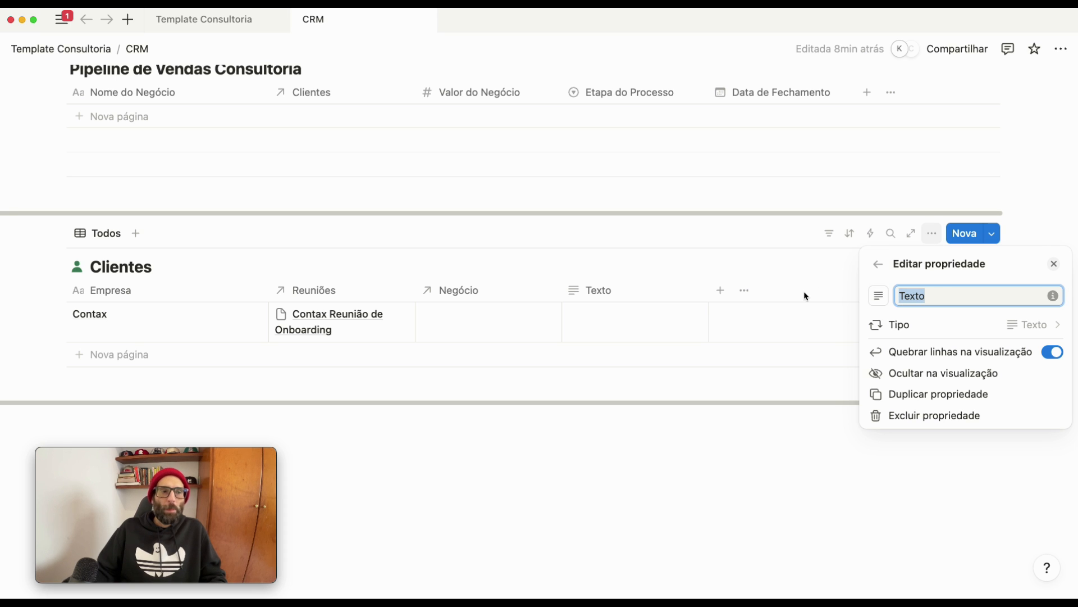
{"action": "type", "text": "P"}
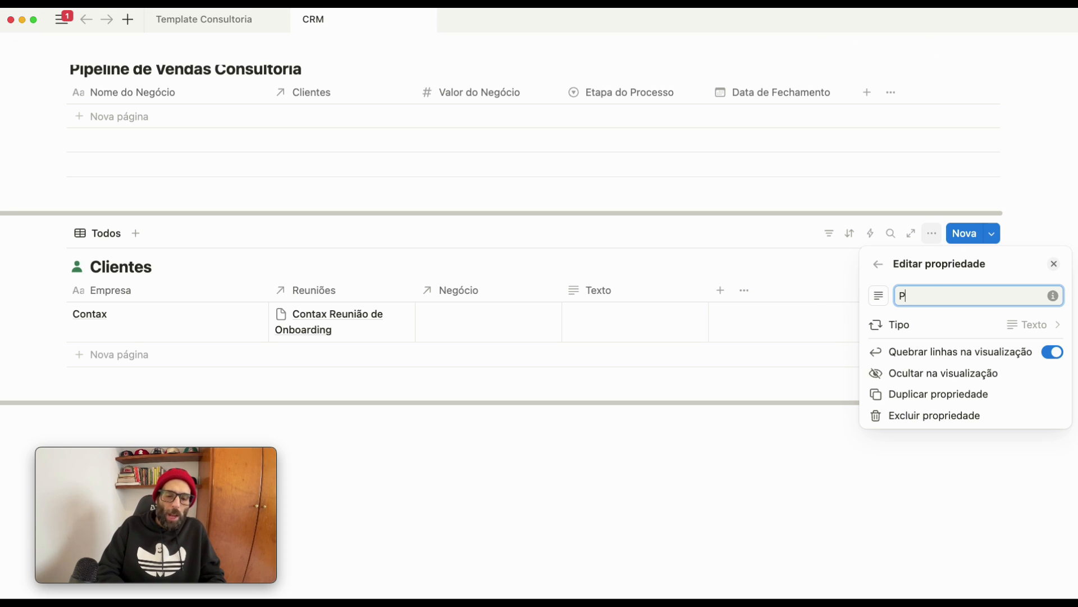
{"action": "type", "text": "essoa do Contato"}
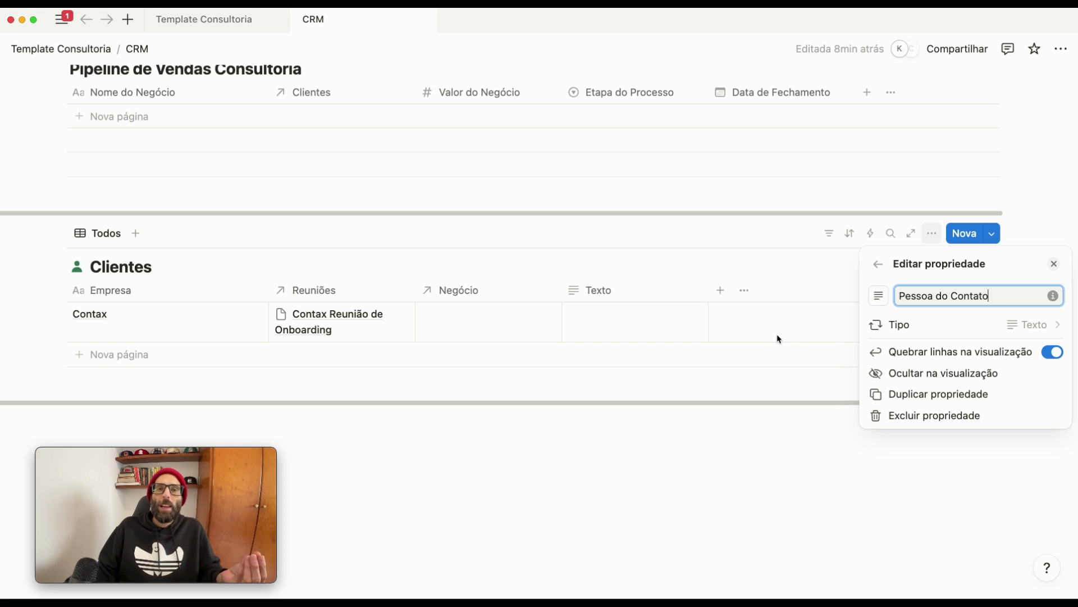
{"action": "left_click", "coordinate": [795, 481]}
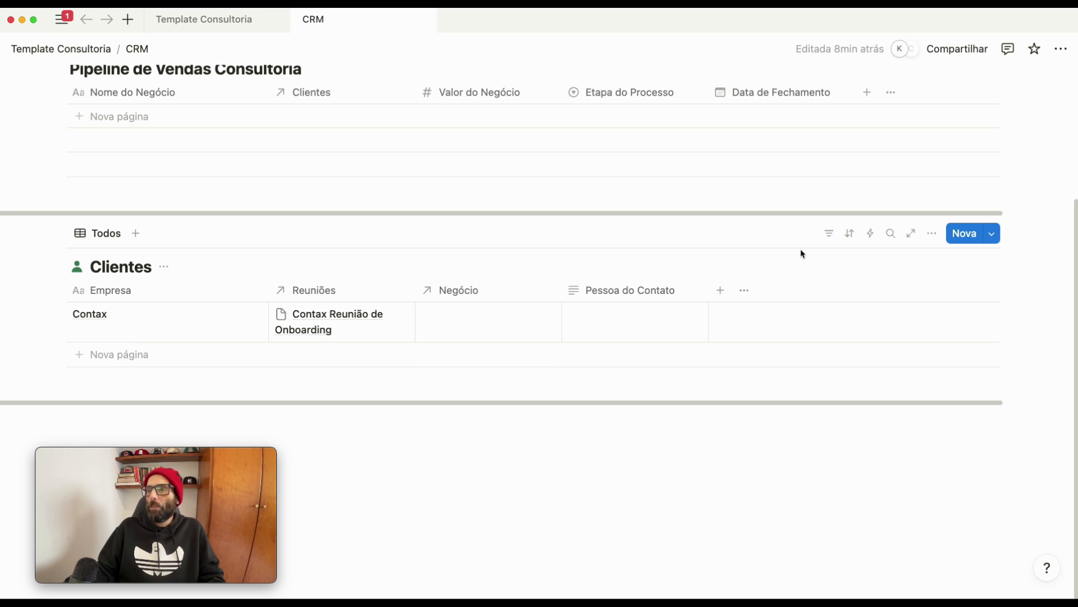
- Add an E-mail property and a Telefone property of the matching types to the Clientes table, keeping their default names
{"action": "left_click", "coordinate": [721, 295]}
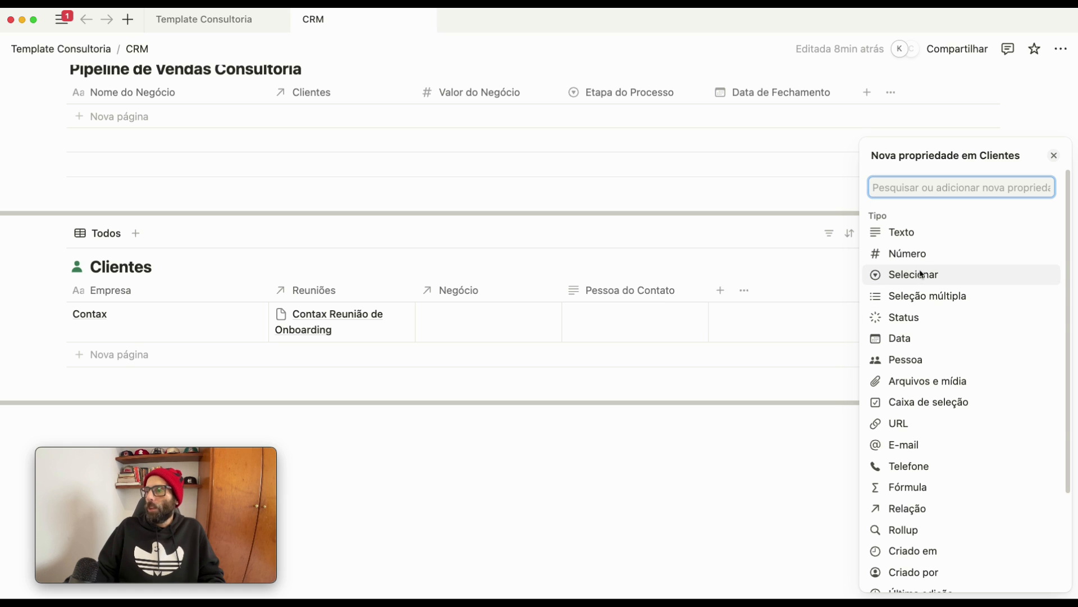
{"action": "left_click", "coordinate": [906, 448]}
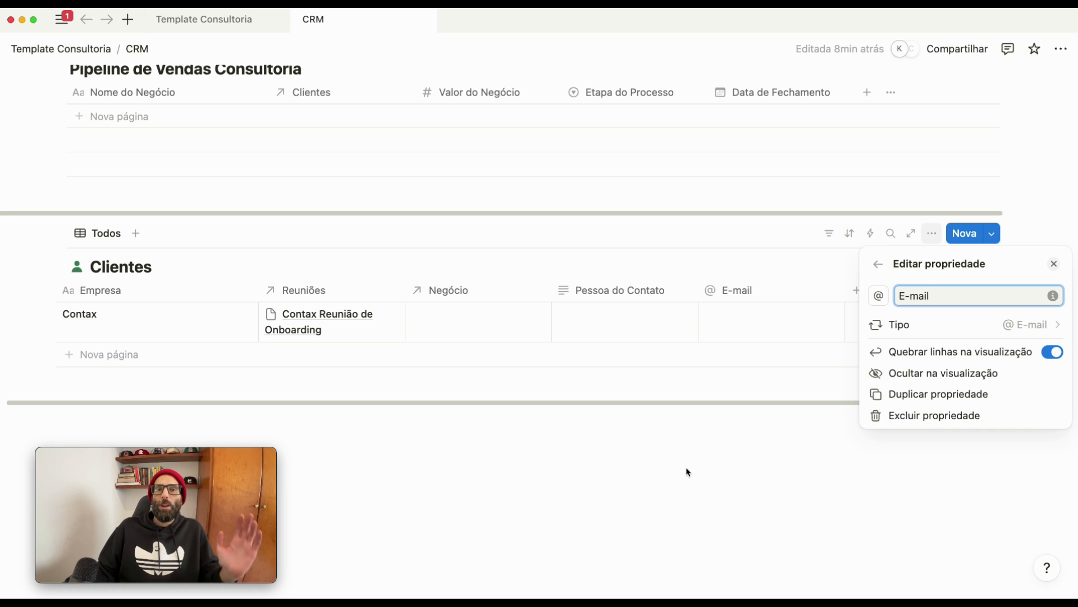
{"action": "left_click", "coordinate": [695, 511]}
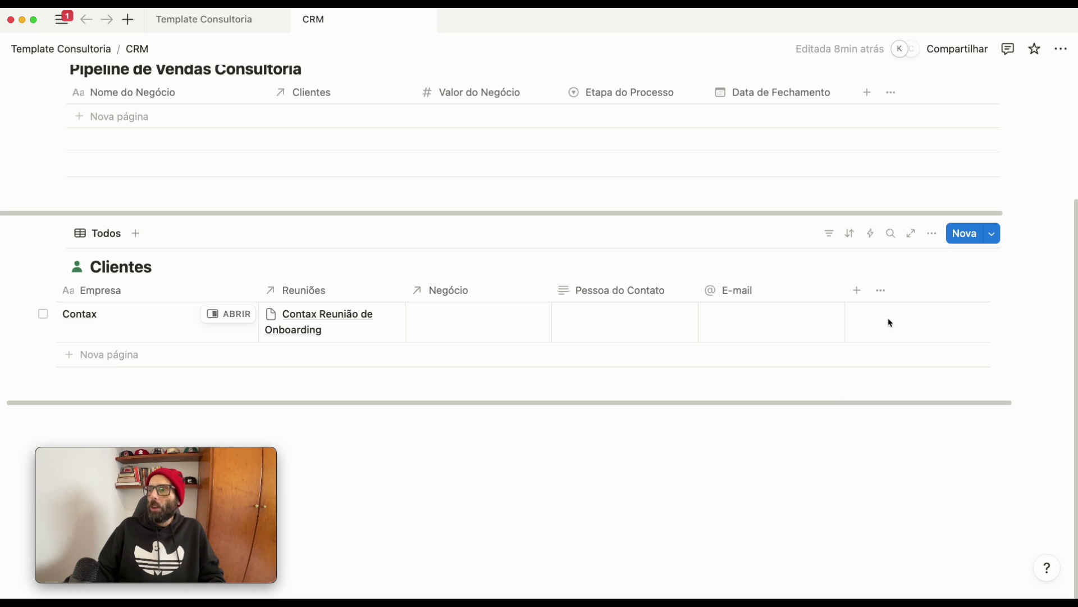
{"action": "left_click", "coordinate": [856, 292]}
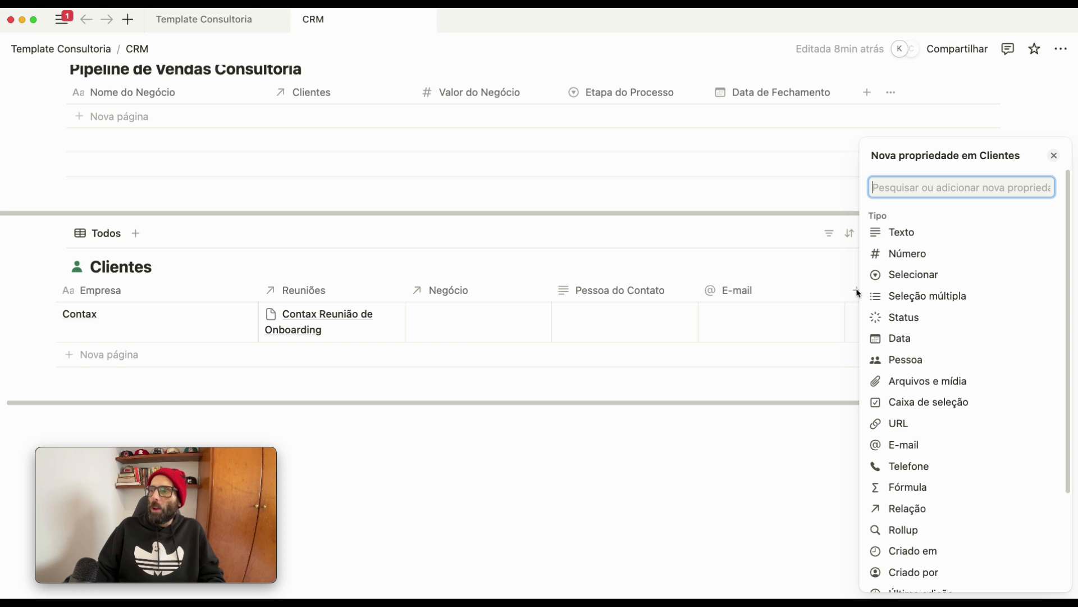
{"action": "left_click", "coordinate": [895, 466]}
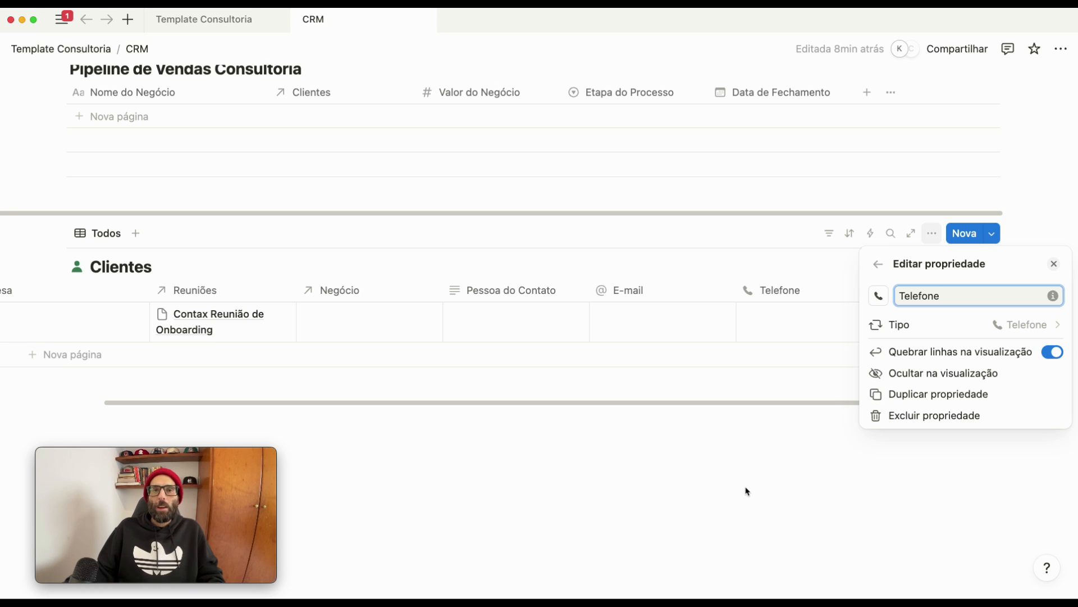
{"action": "left_click", "coordinate": [279, 588]}
{"action": "left_click", "coordinate": [917, 441]}
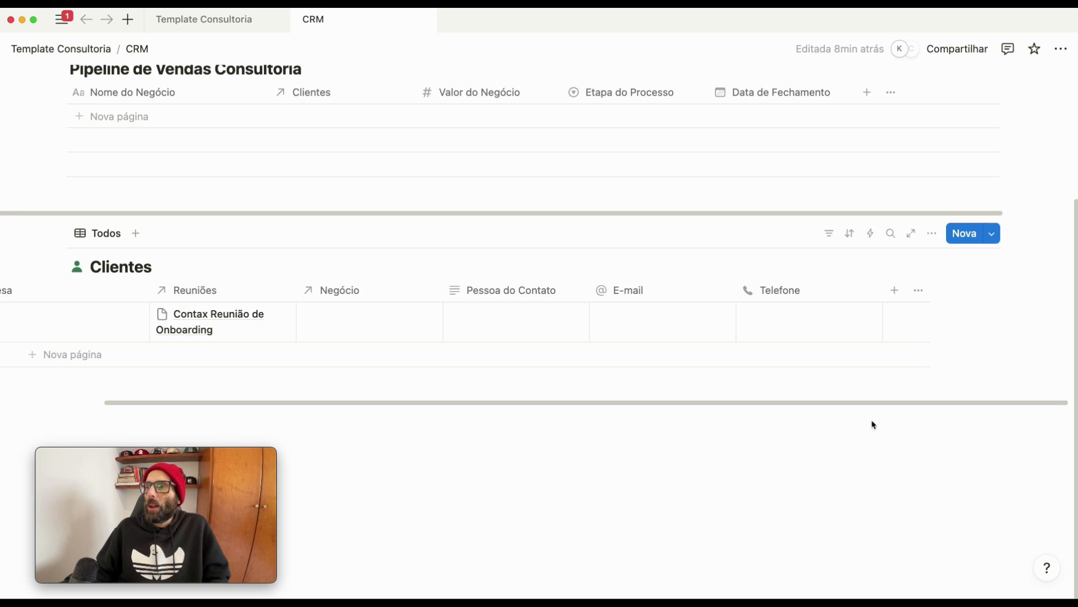
- Add a select (Selecionar) property named "Status" to the Clientes table
{"action": "left_click", "coordinate": [895, 290]}
{"action": "left_click", "coordinate": [902, 276]}
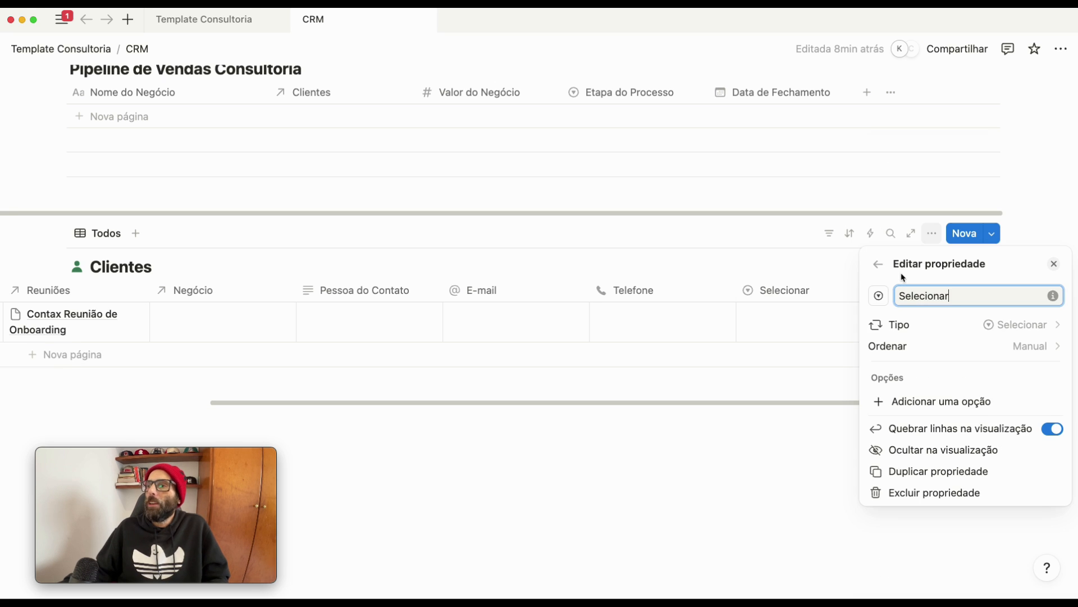
{"action": "left_click_drag", "start_coordinate": [966, 298], "coordinate": [869, 293]}
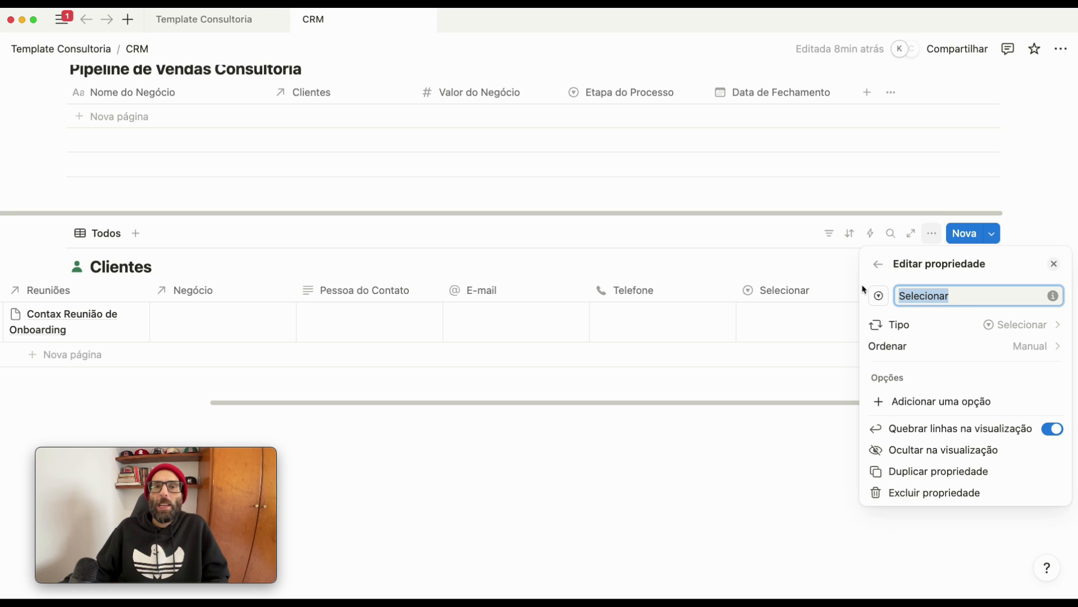
{"action": "type", "text": "Status"}
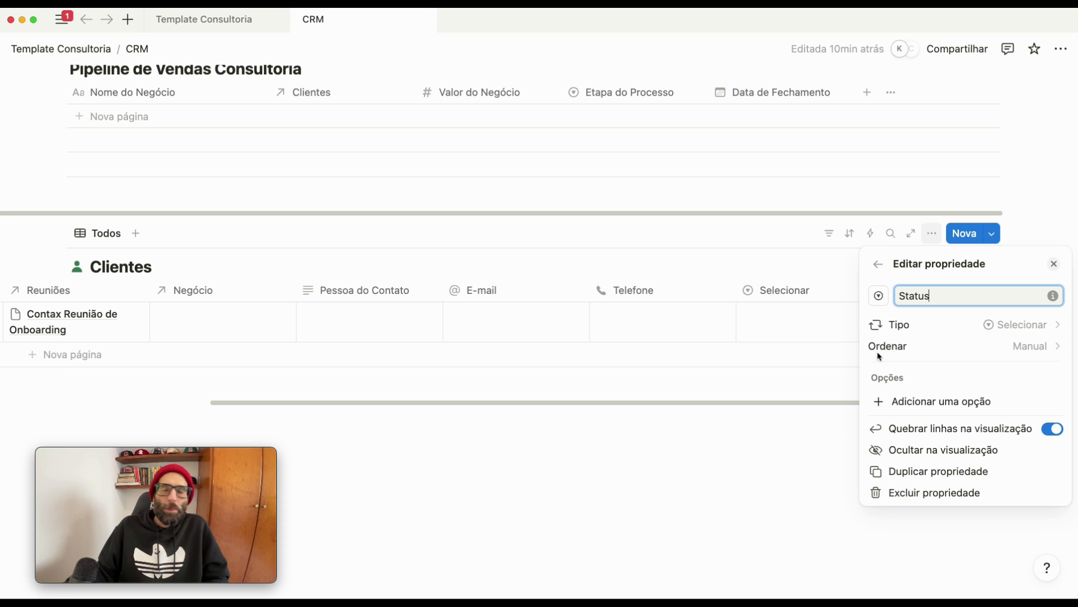
- Add the options Lead, Potencial Cliente and Cliente Ativo to the Status property
{"action": "left_click", "coordinate": [926, 401]}
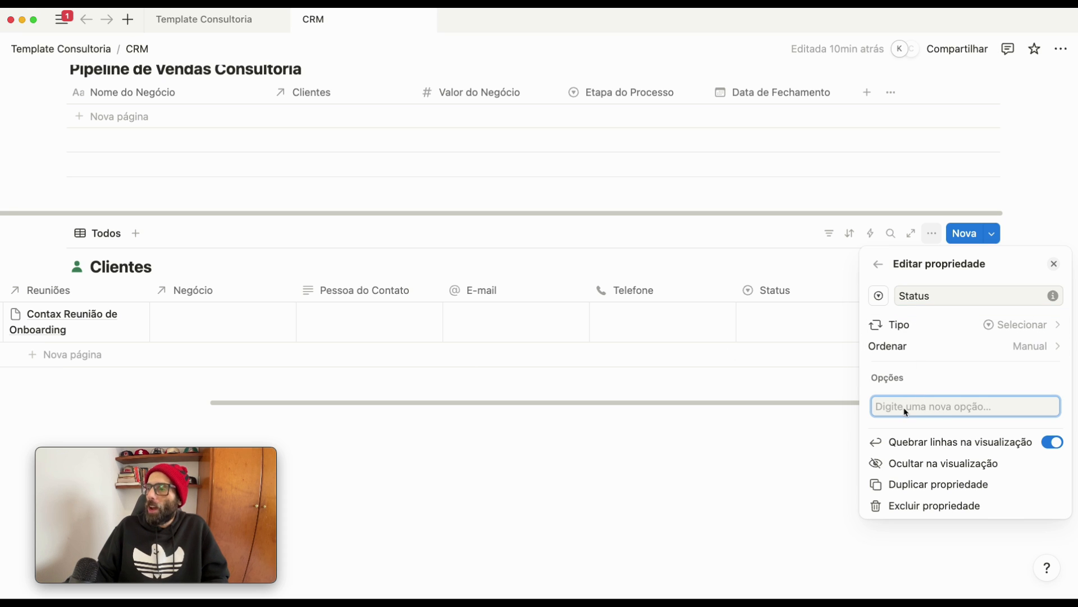
{"action": "type", "text": "Lead"}
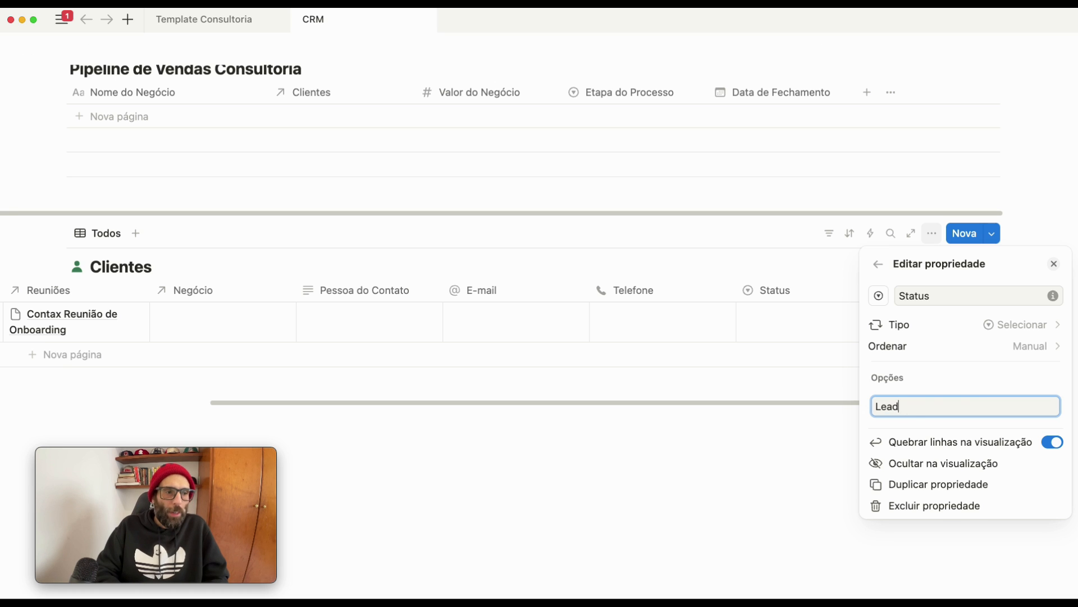
{"action": "key", "text": "Return"}
{"action": "type", "text": "Pote"}
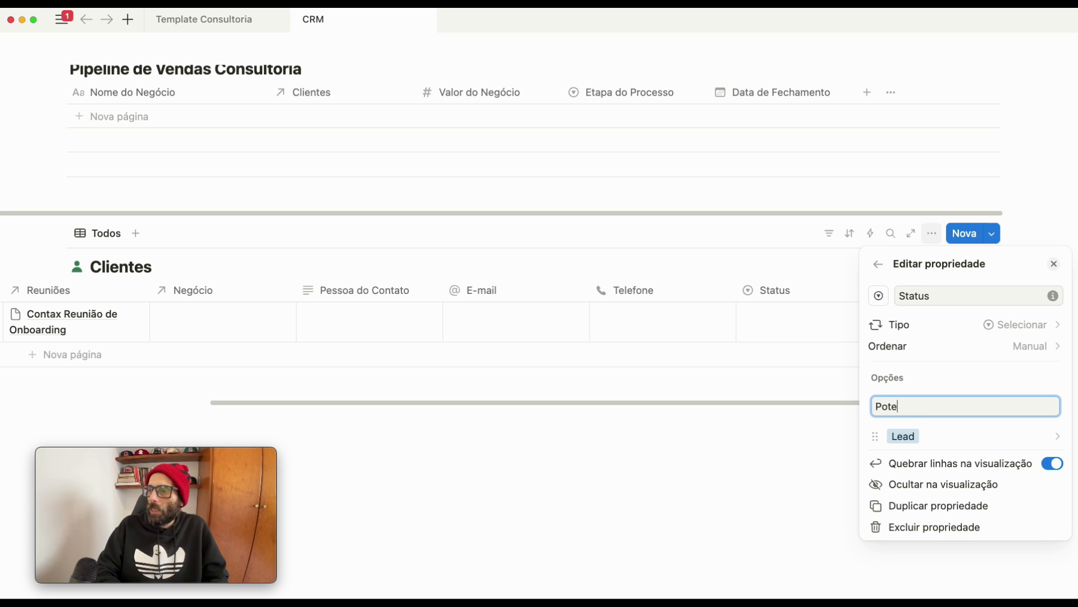
{"action": "type", "text": "ncial Cliente"}
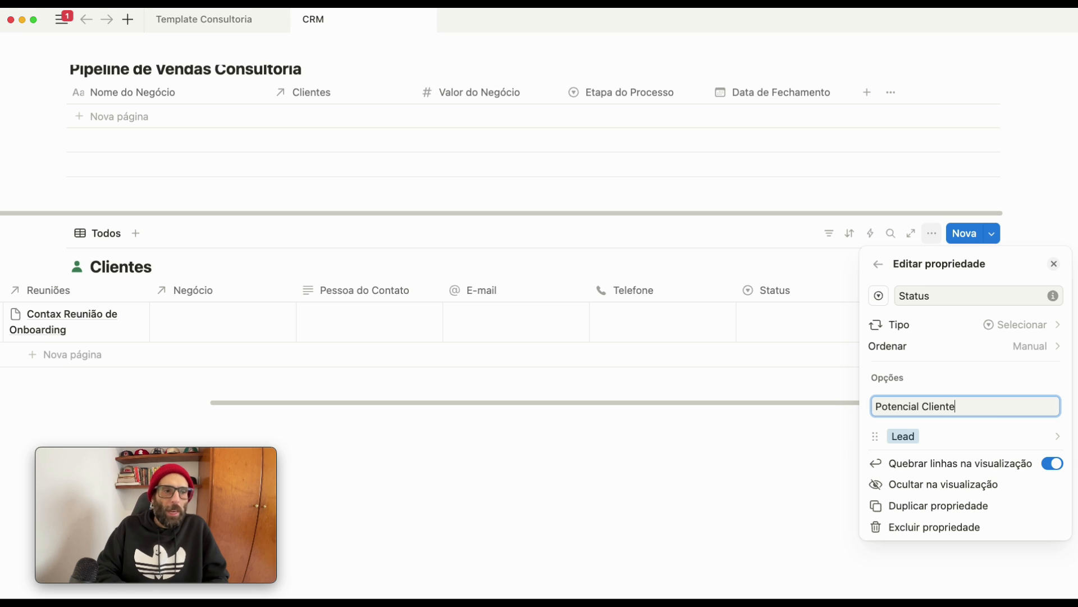
{"action": "key", "text": "Return"}
{"action": "type", "text": "Cliente Ativo"}
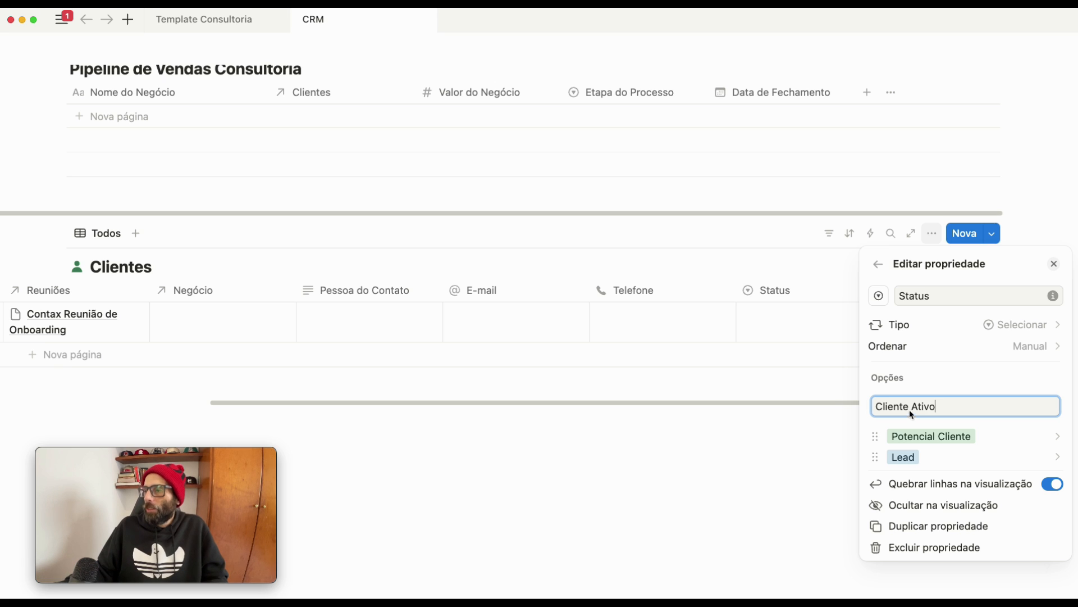
{"action": "key", "text": "Return"}
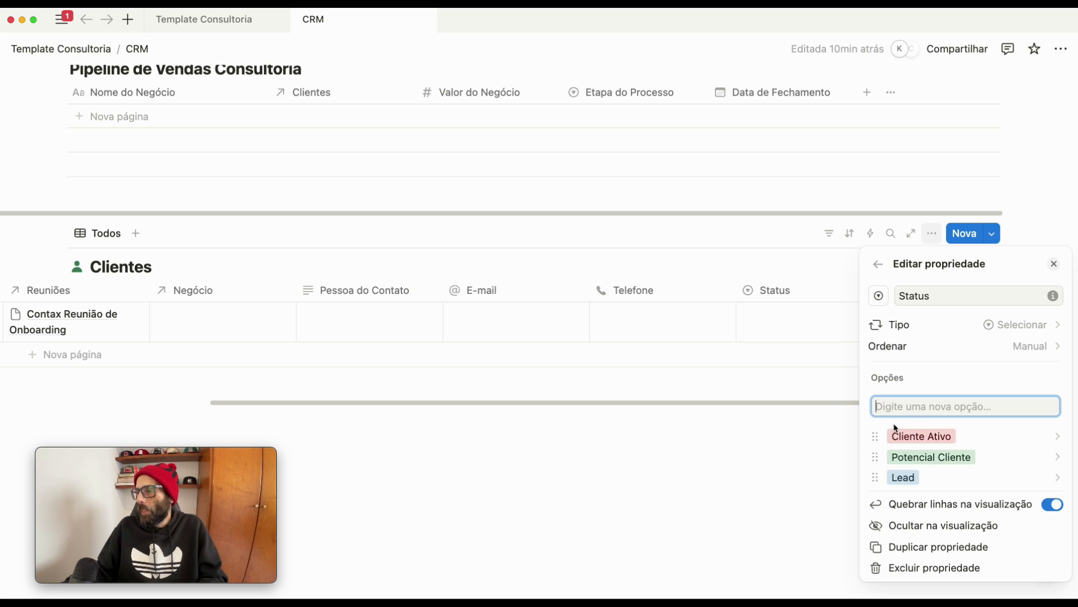
- Move the Lead option to the first place in the Status options and color it gray (Cinza)
{"action": "left_click_drag", "start_coordinate": [878, 480], "coordinate": [876, 437]}
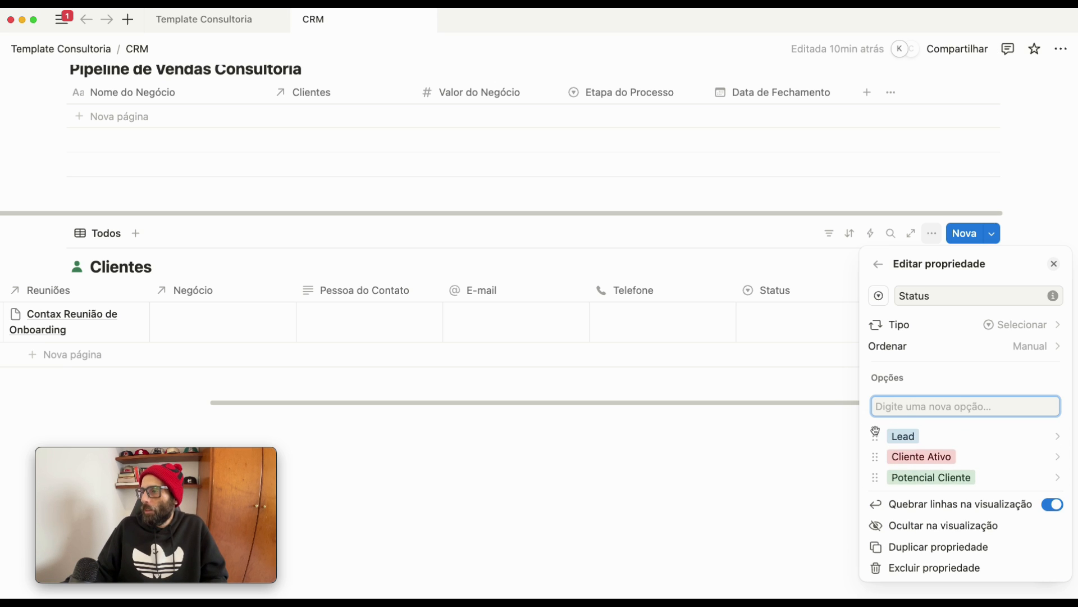
{"action": "left_click", "coordinate": [908, 440]}
{"action": "left_click", "coordinate": [968, 243]}
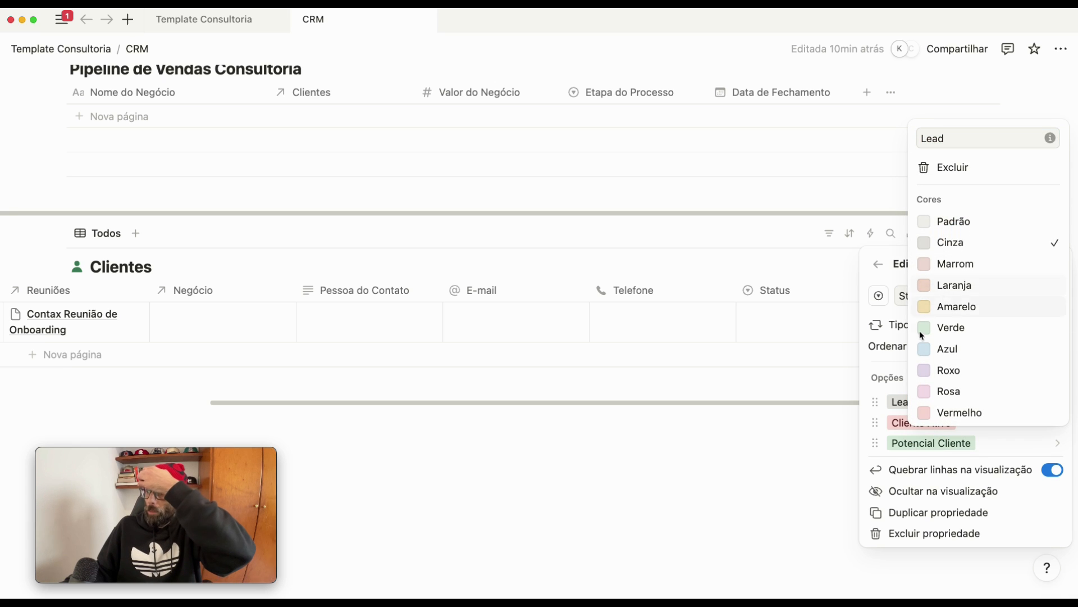
- Color the Cliente Ativo option of the Status property green (Verde)
{"action": "left_click", "coordinate": [898, 422]}
{"action": "left_click", "coordinate": [910, 423]}
{"action": "left_click", "coordinate": [949, 313]}
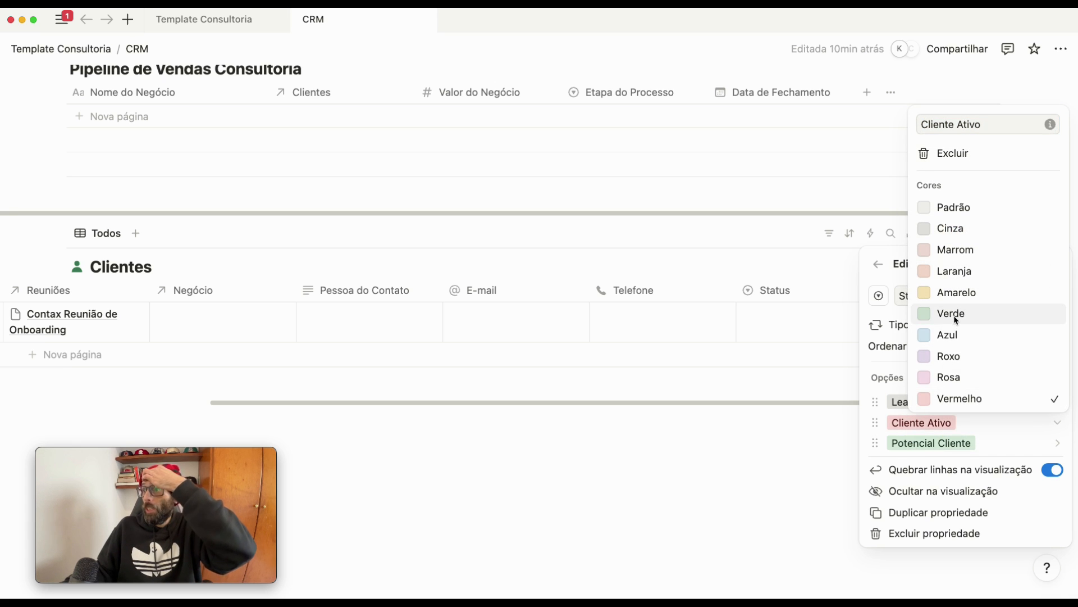
- Color the Potencial Cliente option of the Status property blue (Azul) and move it above Cliente Ativo
{"action": "left_click", "coordinate": [916, 447]}
{"action": "left_click", "coordinate": [921, 444]}
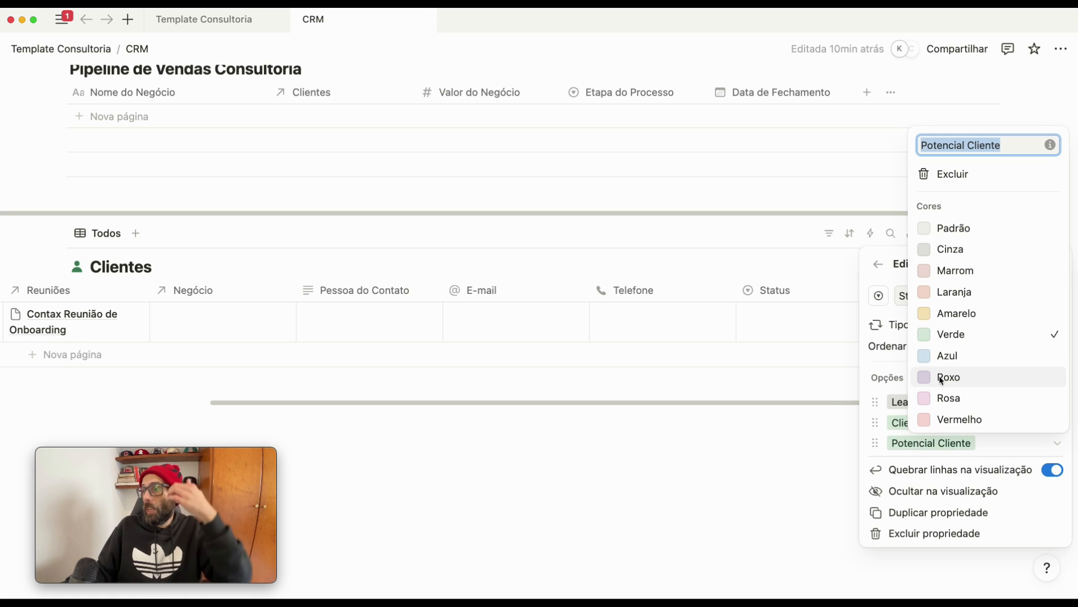
{"action": "left_click", "coordinate": [944, 355]}
{"action": "left_click", "coordinate": [876, 449]}
{"action": "left_click_drag", "start_coordinate": [875, 443], "coordinate": [878, 421]}
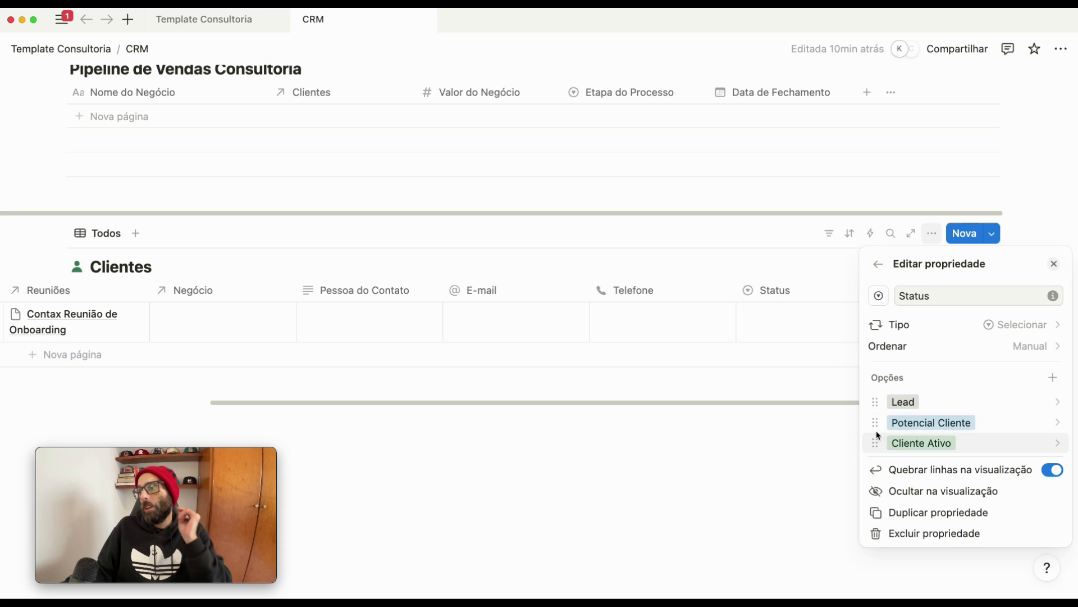
{"action": "left_click", "coordinate": [784, 451]}
- Duplicate the Status property of the Clientes table and rename the copy "Origem do Contato"
{"action": "left_click", "coordinate": [788, 294]}
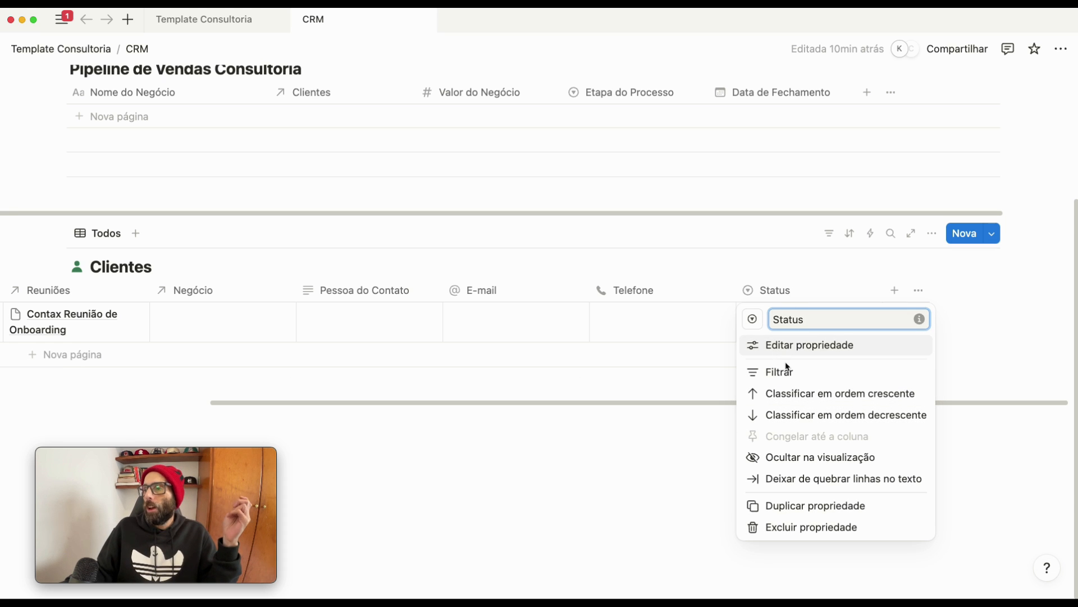
{"action": "left_click", "coordinate": [796, 504]}
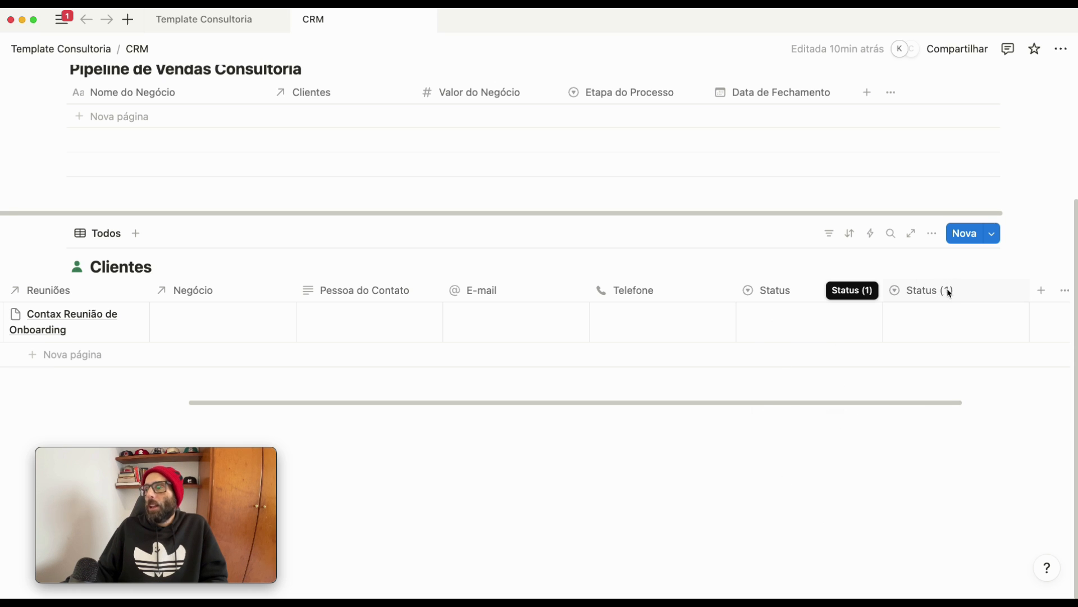
{"action": "left_click", "coordinate": [929, 294]}
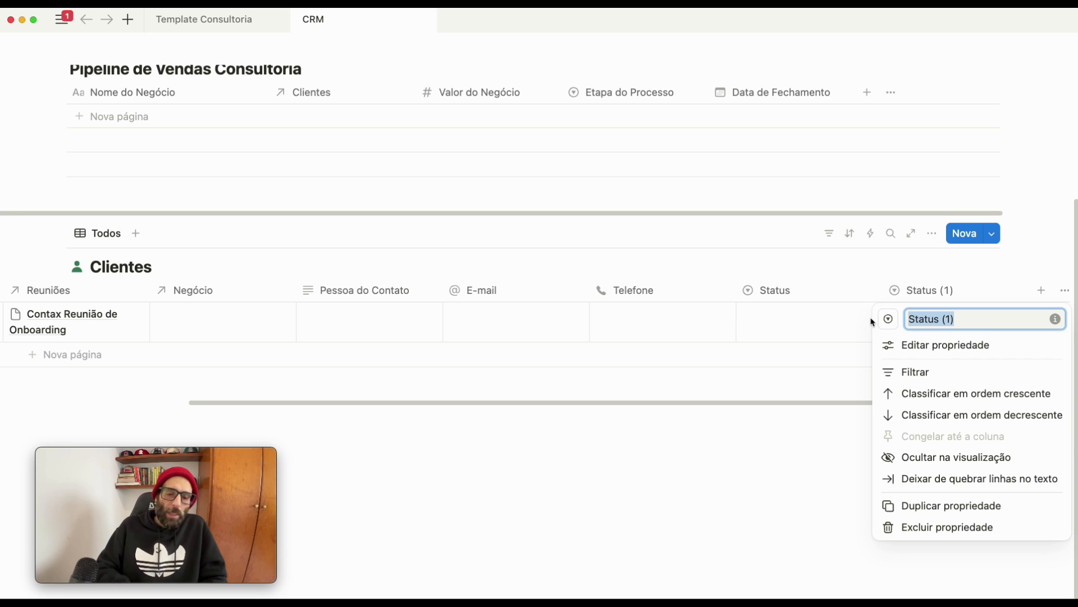
{"action": "type", "text": "Origem do COnt"}
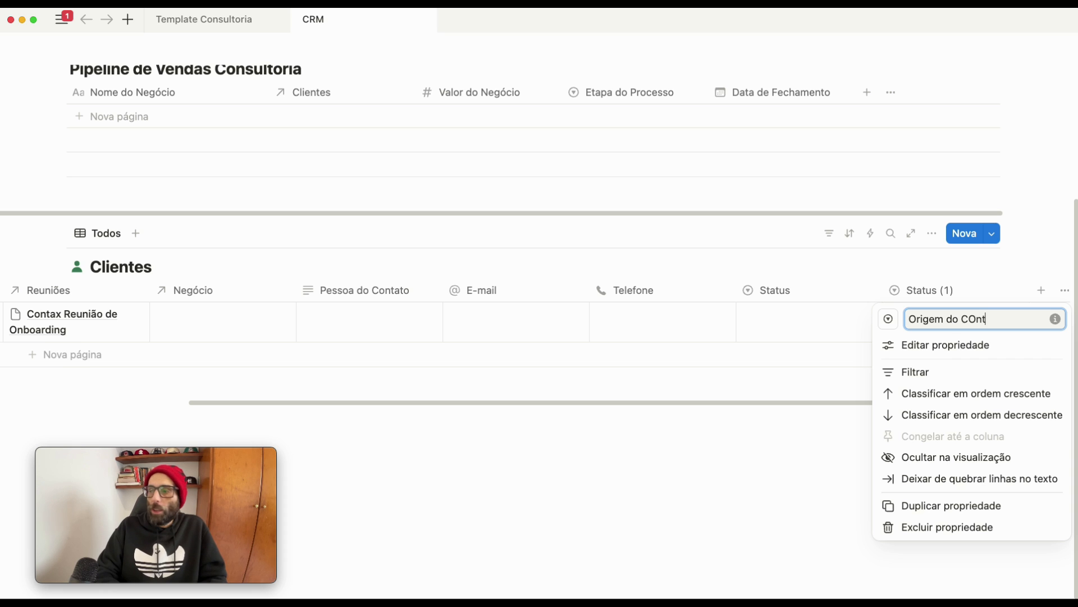
{"action": "type", "text": "n"}
{"action": "key", "text": "BackSpace"}
{"action": "key", "text": "BackSpace"}
{"action": "type", "text": "ontato"}
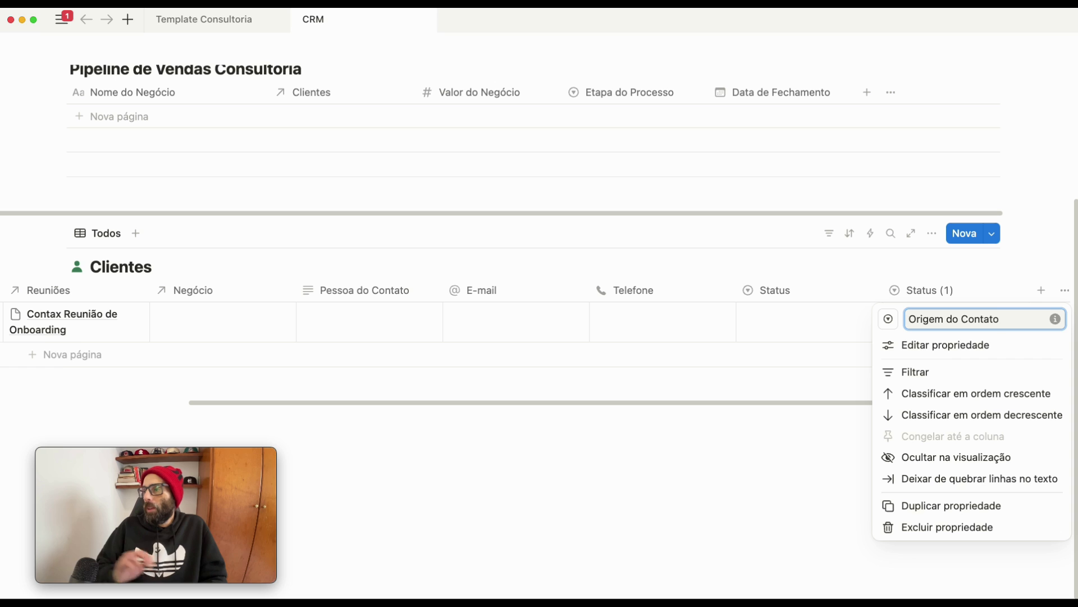
- Rename the Origem do Contato options Lead, Potencial Cliente and Cliente Ativo as Evento, Site and Indicação
{"action": "left_click", "coordinate": [922, 349]}
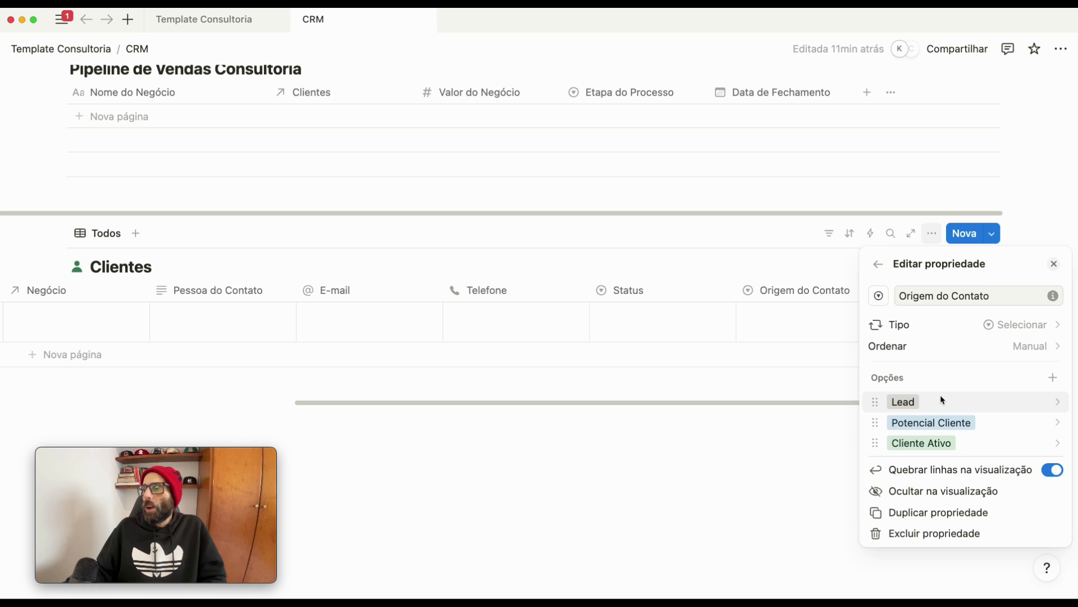
{"action": "left_click", "coordinate": [921, 403]}
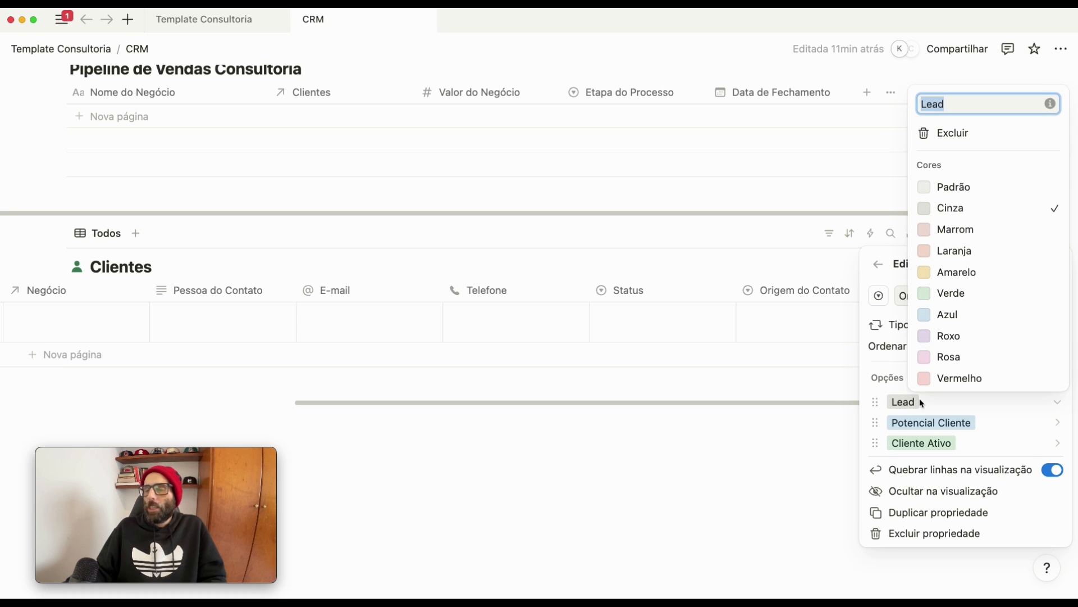
{"action": "type", "text": "Evento"}
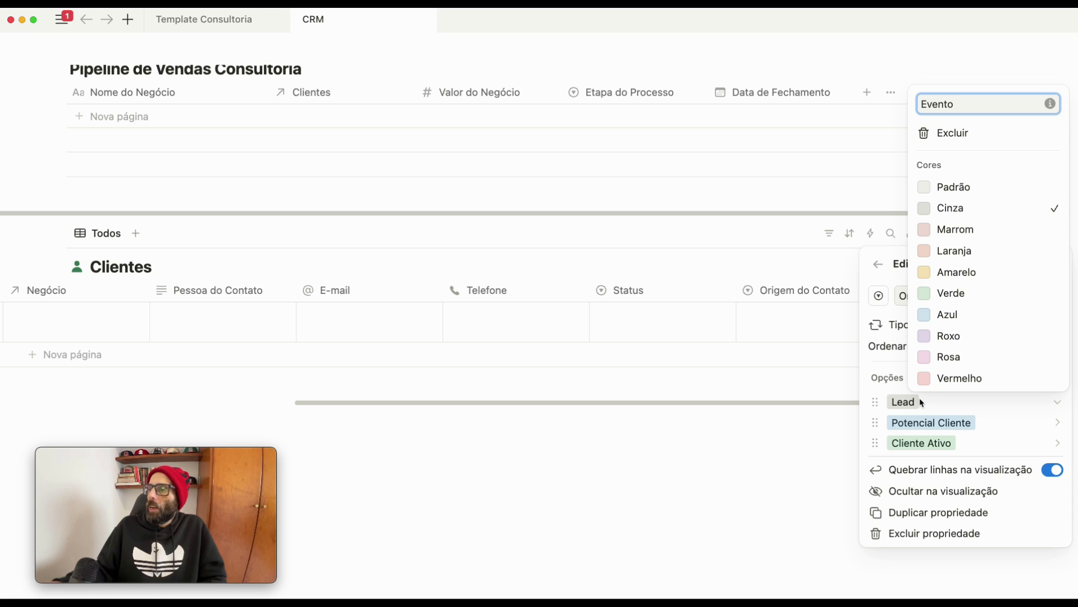
{"action": "key", "text": "Return"}
{"action": "left_click", "coordinate": [917, 433]}
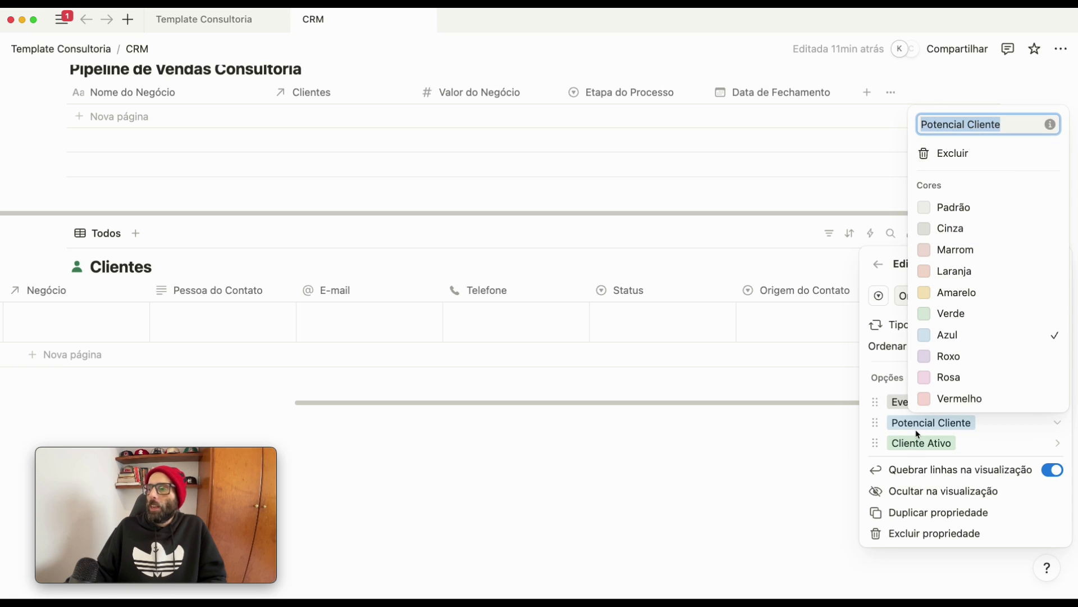
{"action": "type", "text": "S"}
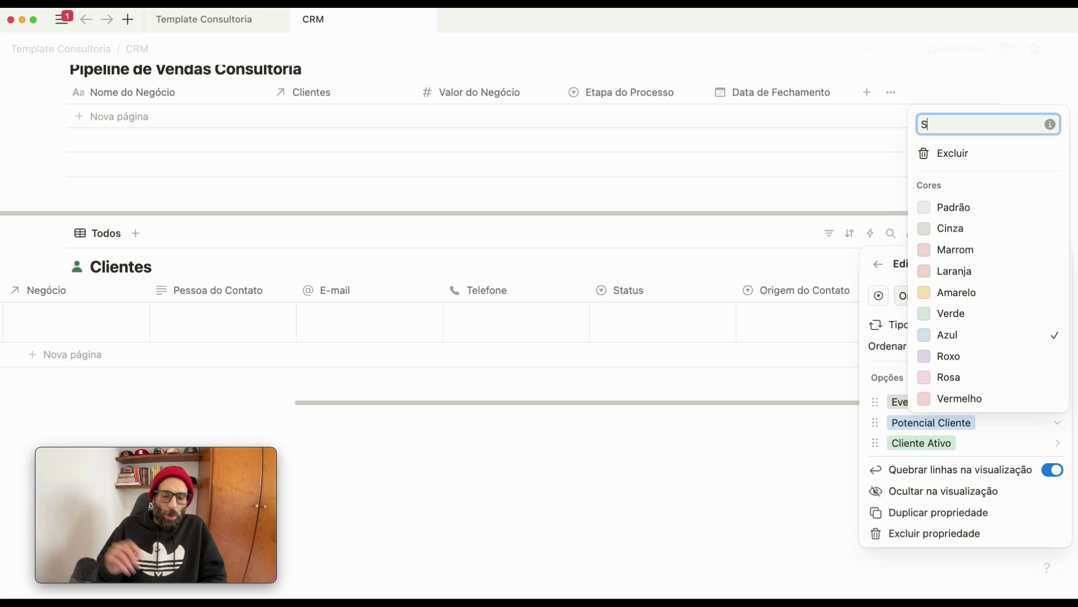
{"action": "type", "text": "ite"}
{"action": "key", "text": "Return"}
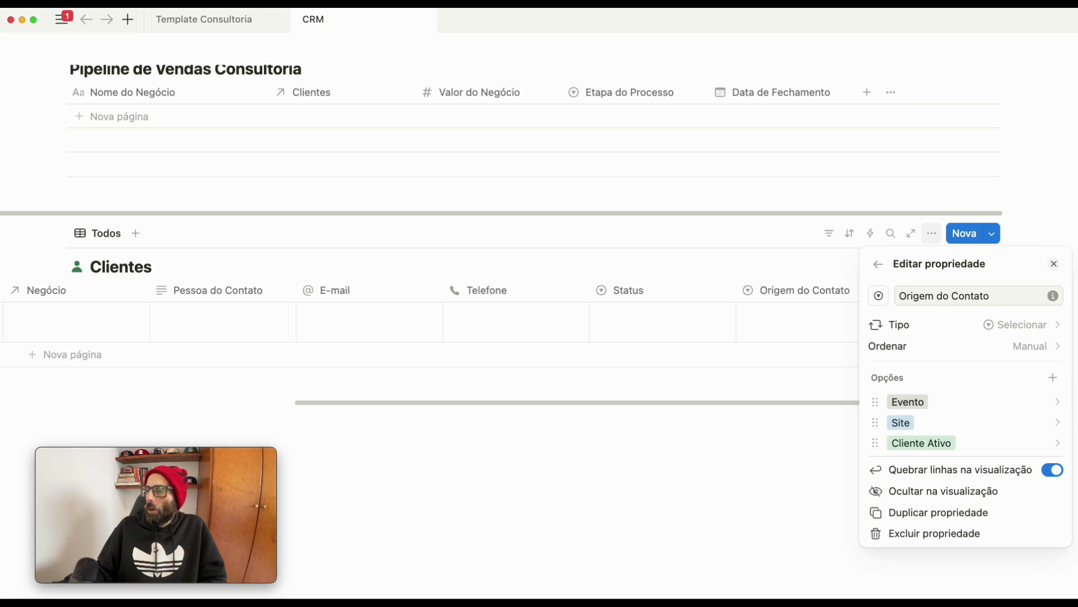
{"action": "left_click", "coordinate": [930, 443]}
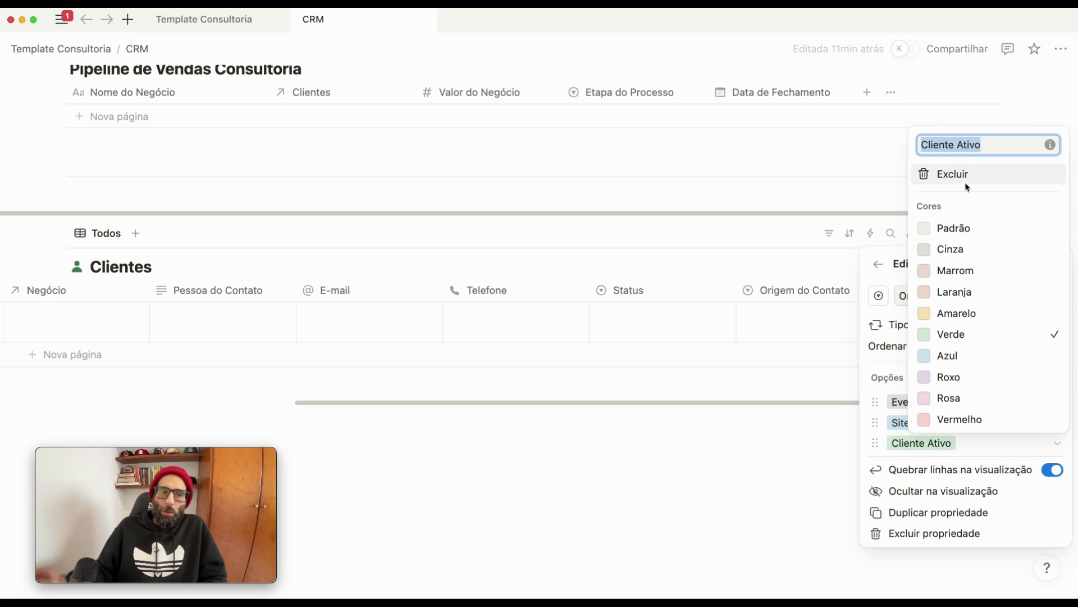
{"action": "key", "text": "BackSpace"}
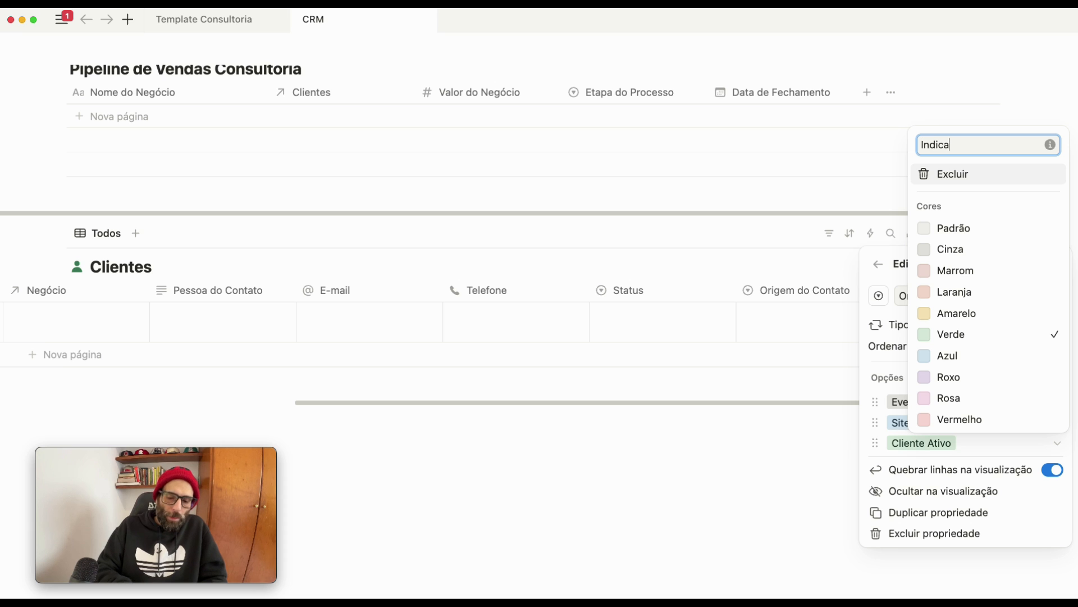
{"action": "type", "text": "Indicação"}
{"action": "key", "text": "Return"}
{"action": "left_click", "coordinate": [1052, 378]}
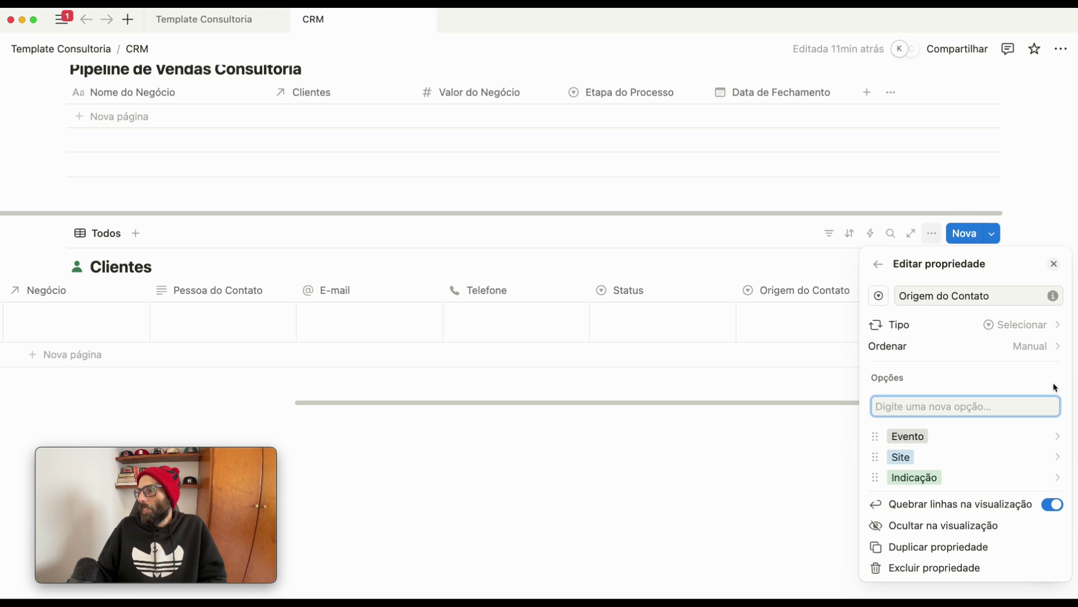
{"action": "type", "text": "Ins"}
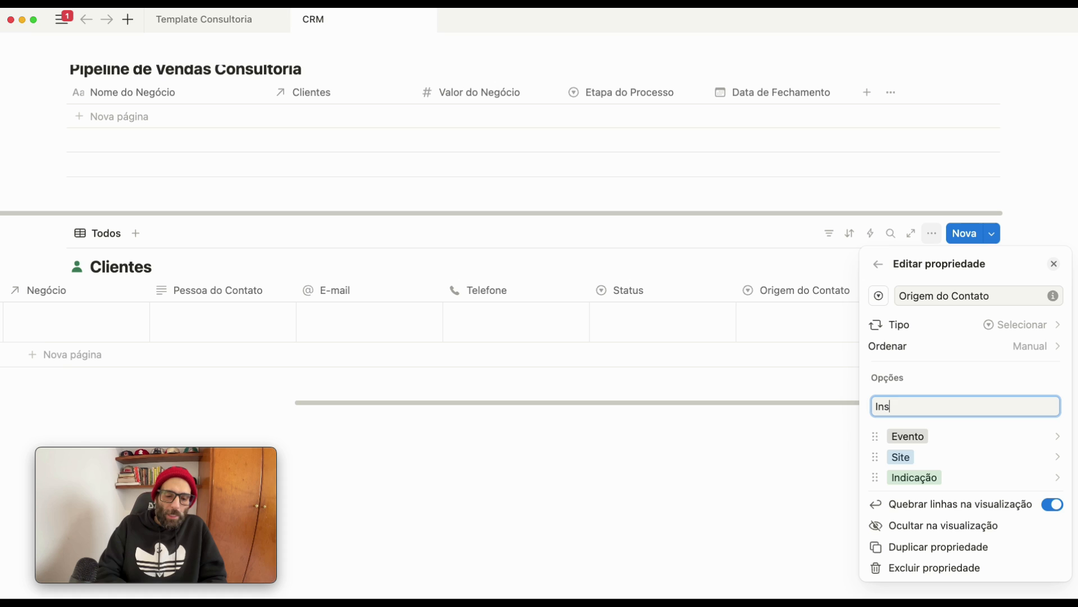
{"action": "type", "text": "tagram"}
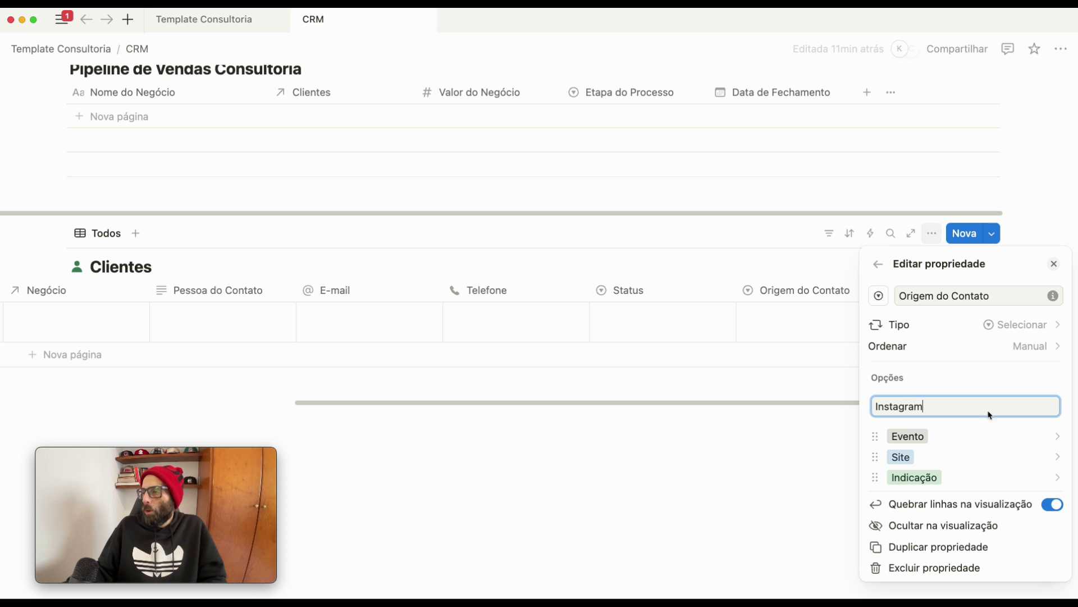
{"action": "key", "text": "Escape"}
{"action": "left_click", "coordinate": [954, 402]}
{"action": "left_click", "coordinate": [878, 397]}
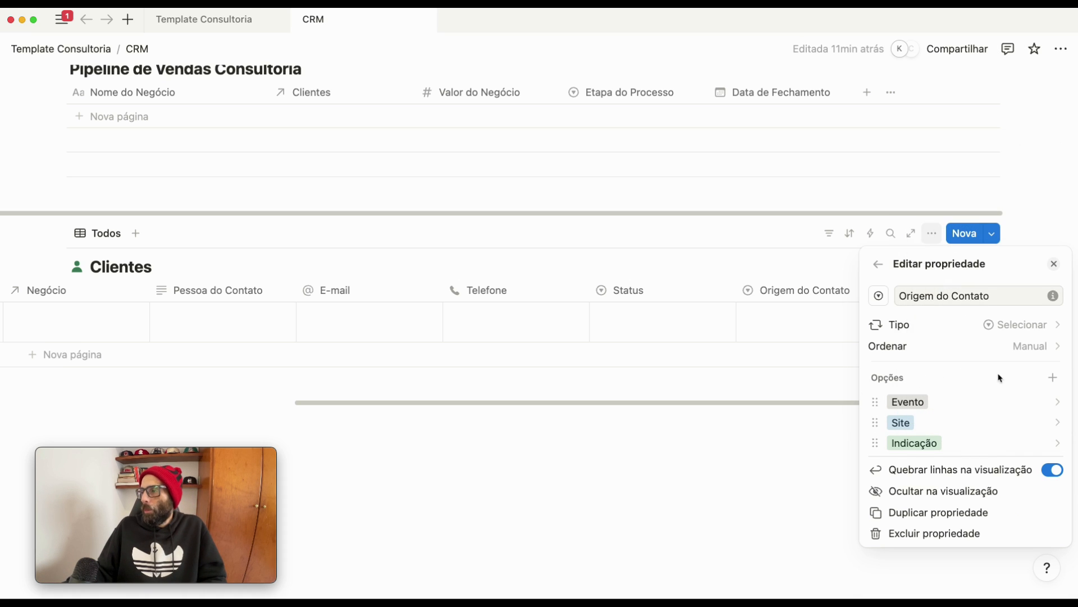
- Add an Instagram option to the Origem do Contato property and finish editing the property
{"action": "left_click", "coordinate": [1050, 379]}
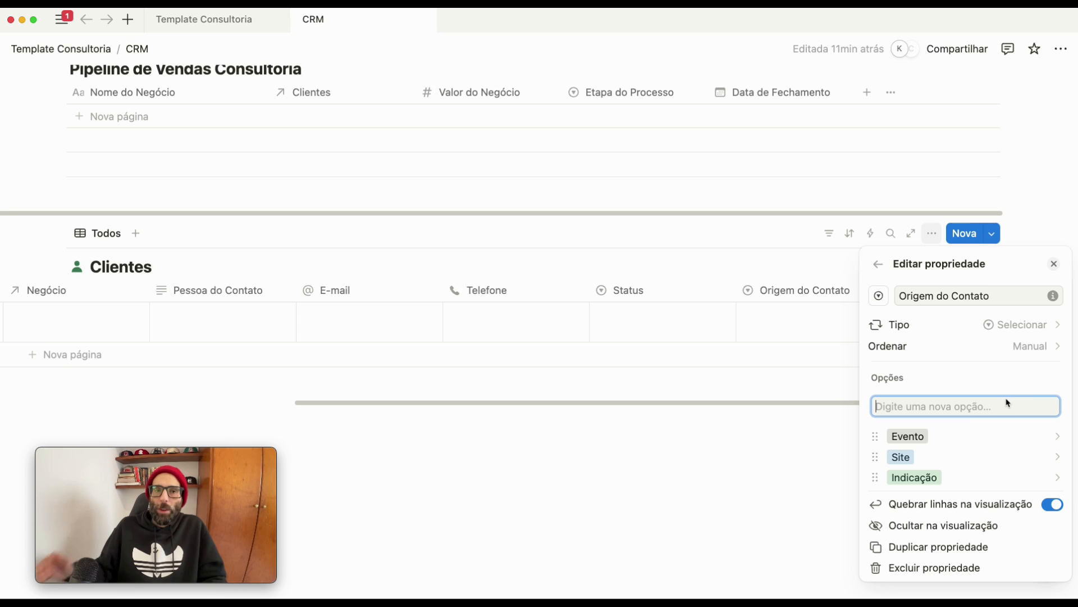
{"action": "type", "text": "In"}
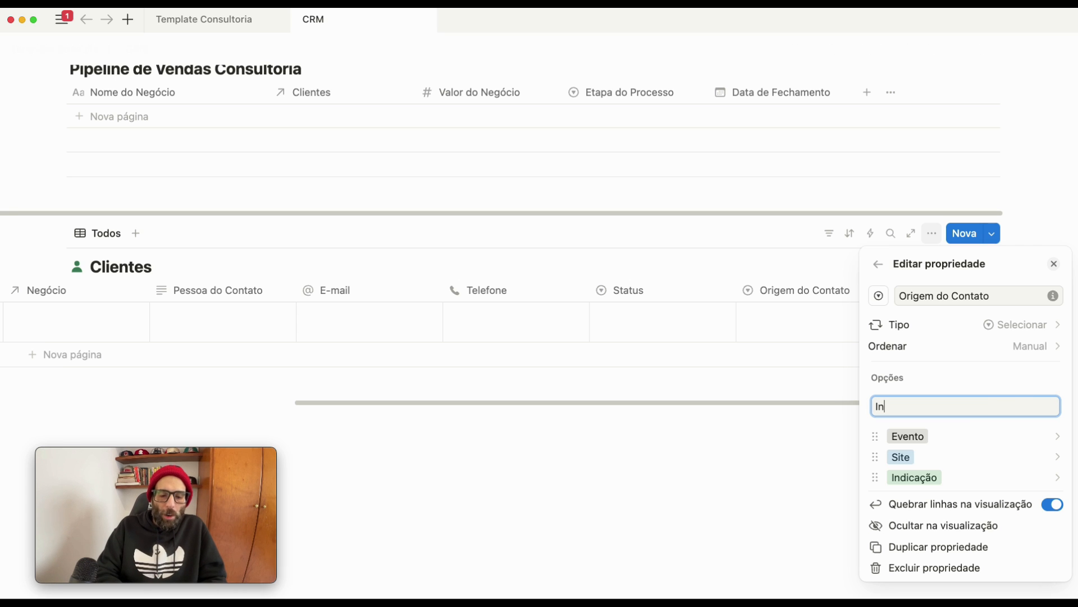
{"action": "type", "text": "stagram"}
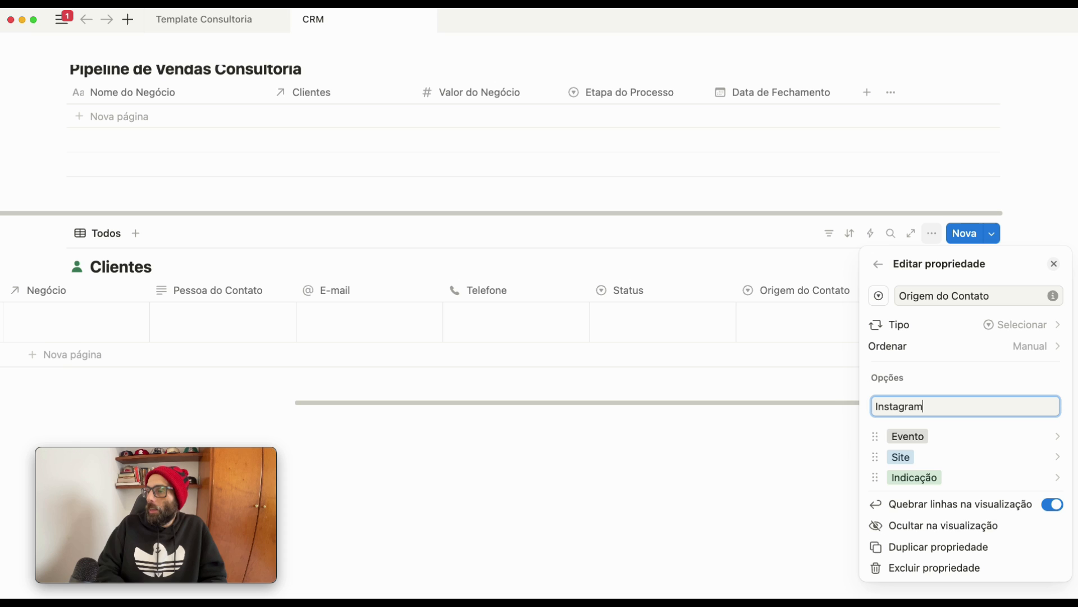
{"action": "key", "text": "Return"}
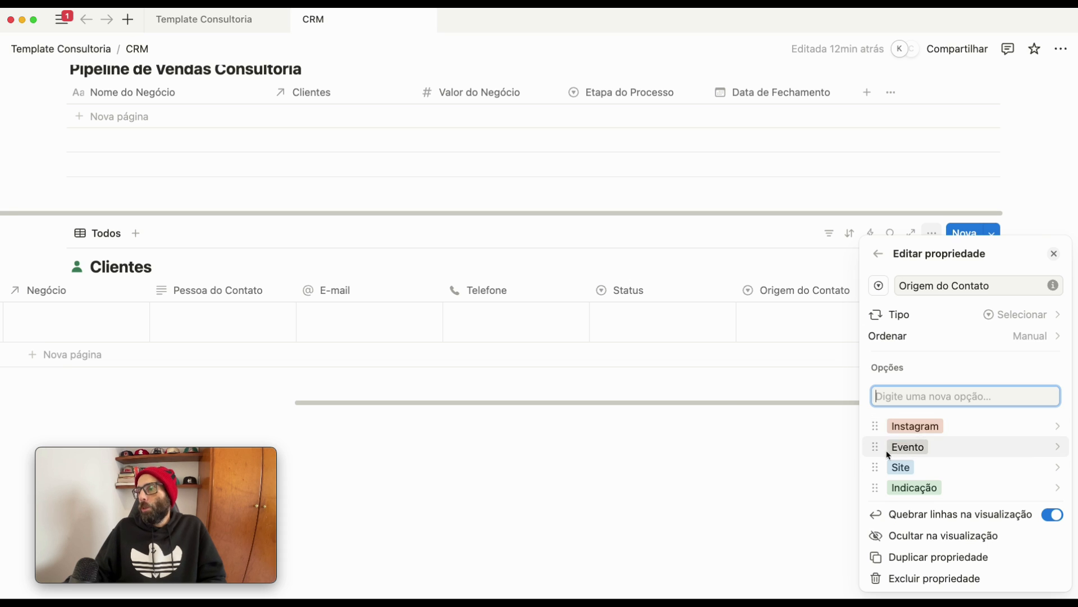
{"action": "left_click", "coordinate": [696, 451]}
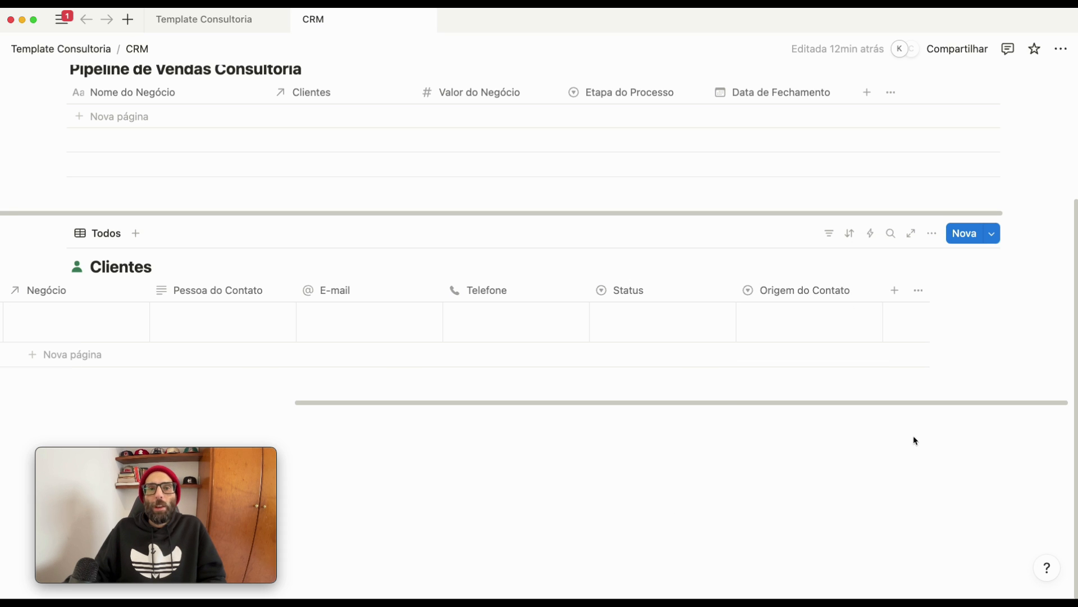
- Start a new relation (Relação) property in the Clientes table linked to the equipes consultoria database
{"action": "left_click", "coordinate": [894, 293]}
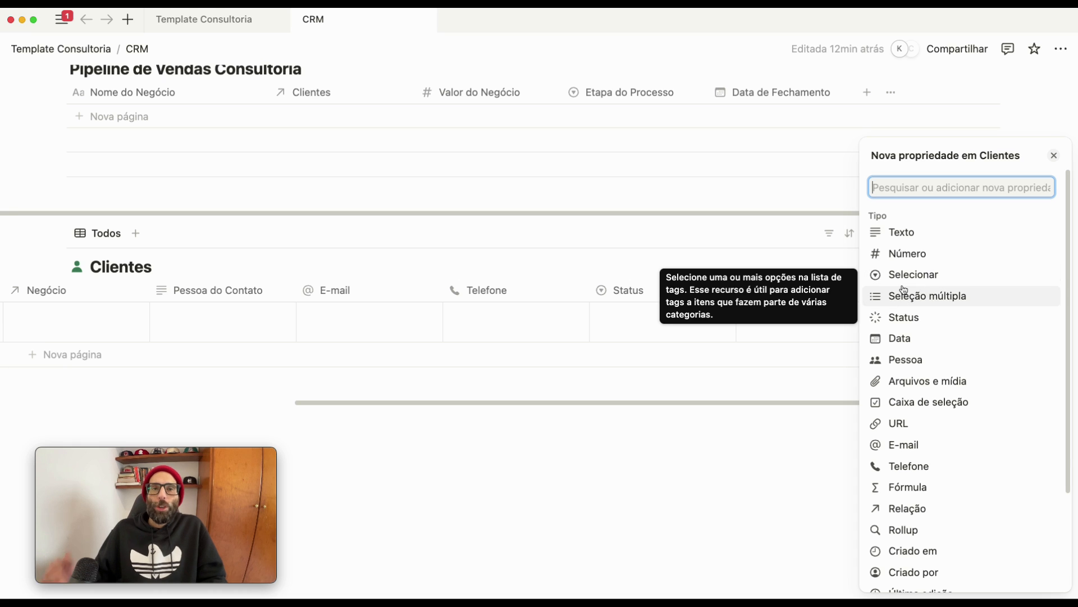
{"action": "type", "text": "rela"}
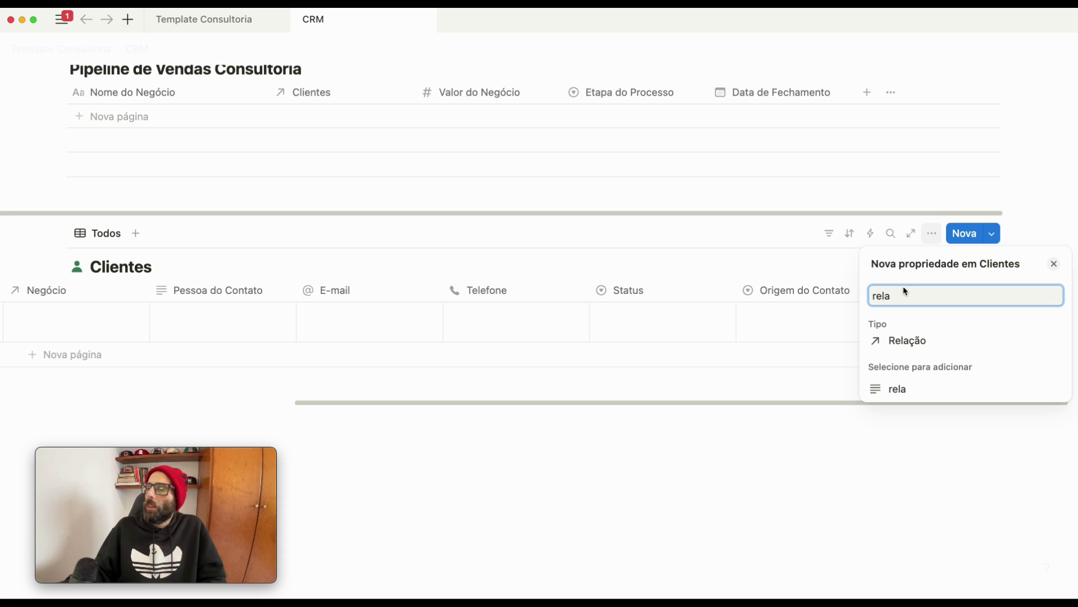
{"action": "left_click", "coordinate": [896, 346]}
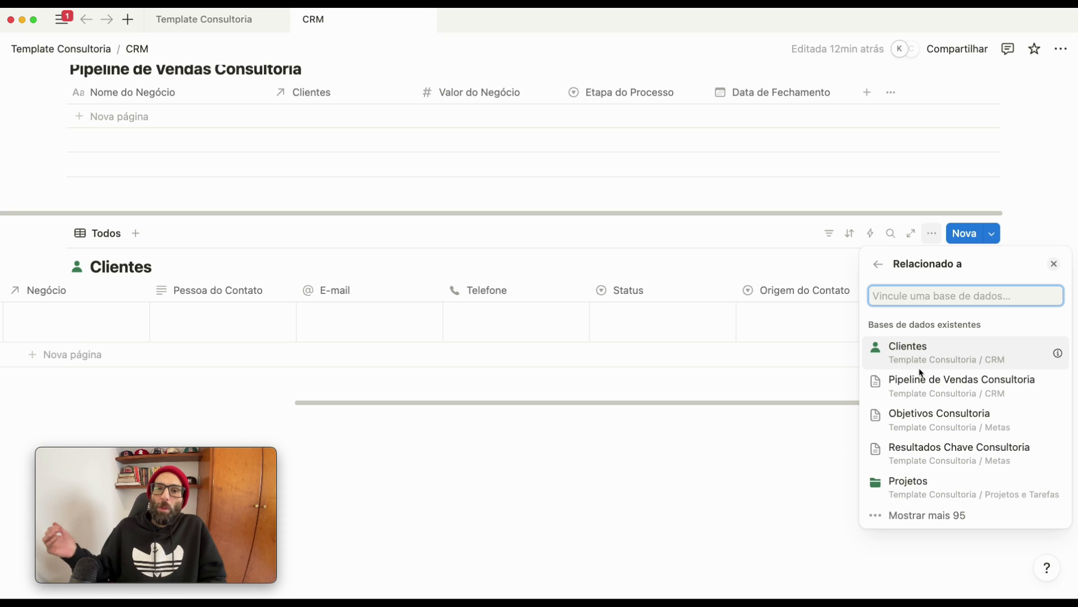
{"action": "type", "text": "equi"}
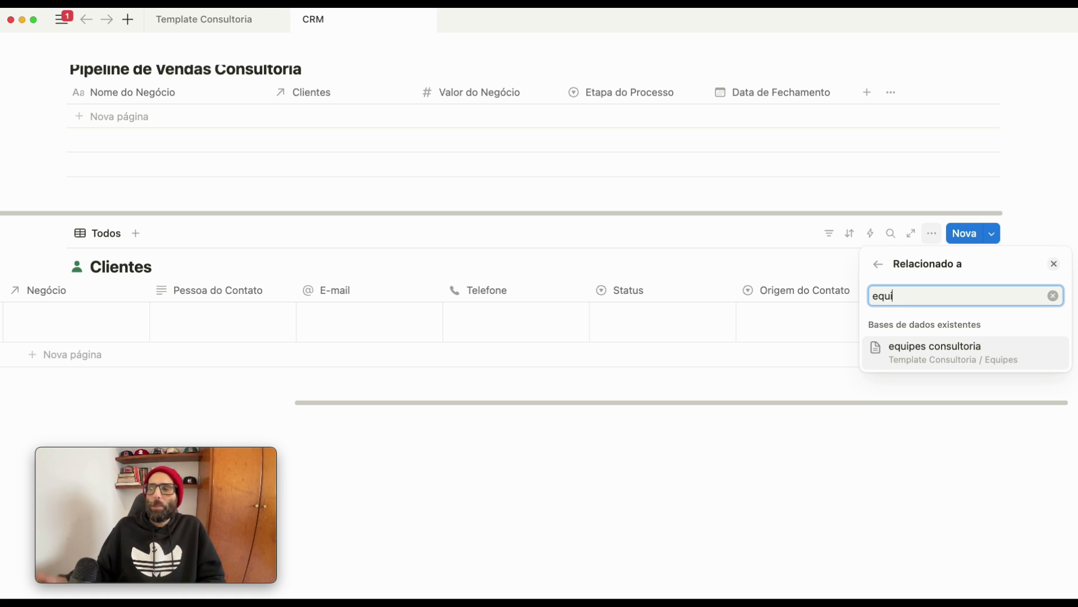
{"action": "left_click", "coordinate": [916, 341]}
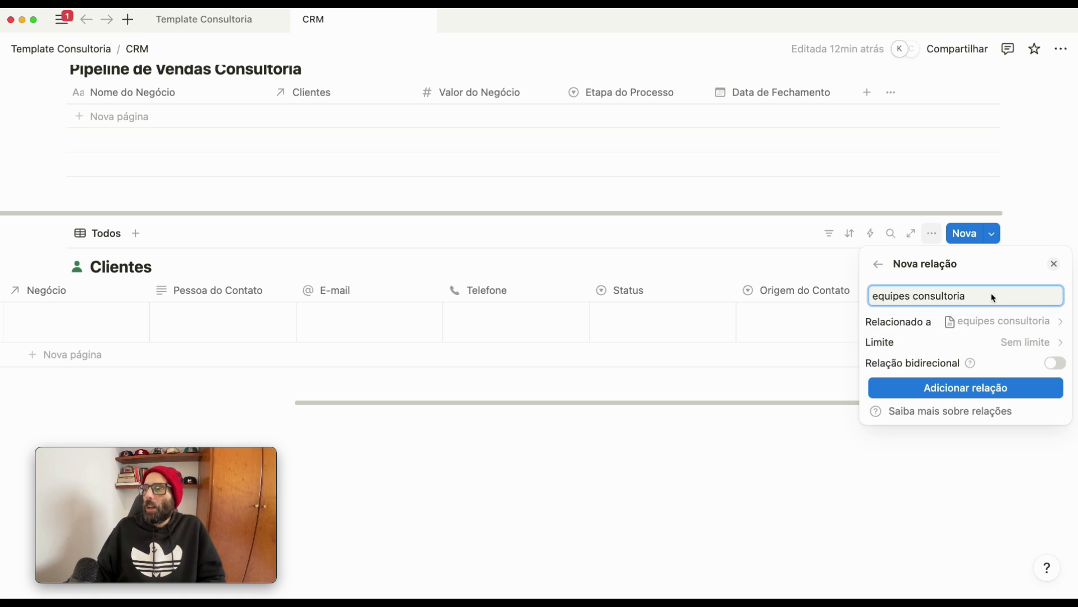
- Name the relation "Responsável Interno", make it two-way with the related property named "Clientes", and add it
{"action": "left_click_drag", "start_coordinate": [992, 297], "coordinate": [819, 285]}
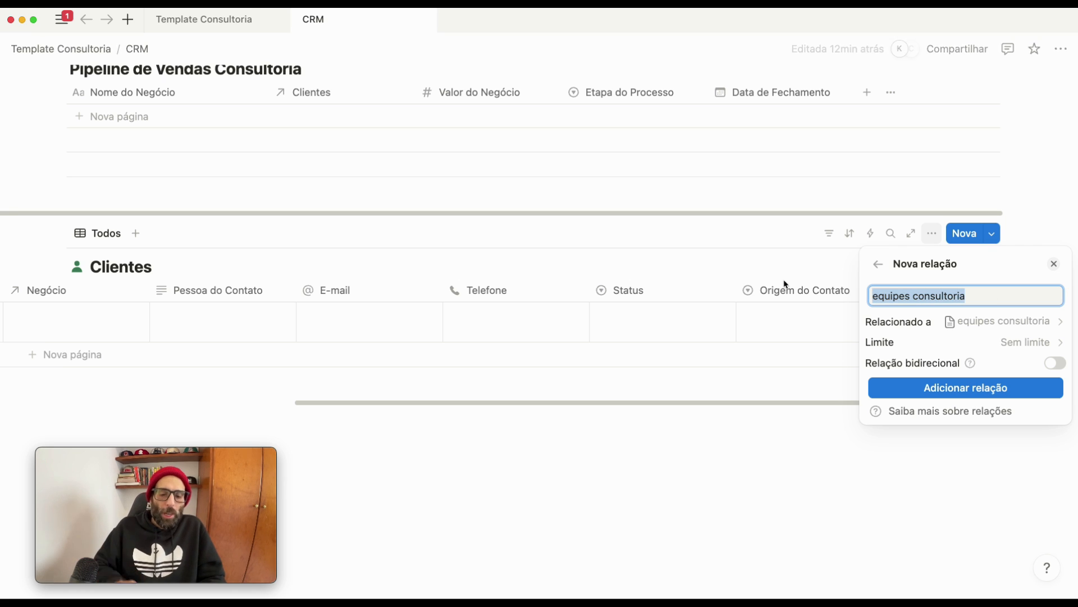
{"action": "type", "text": "Respon"}
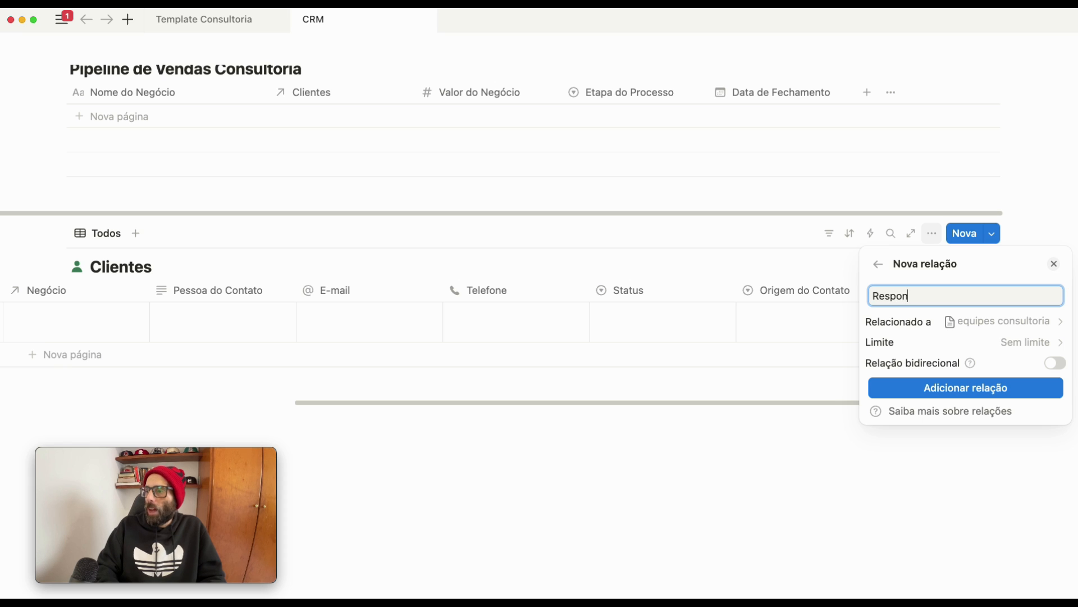
{"action": "type", "text": "sável Interno"}
{"action": "left_click", "coordinate": [1053, 367]}
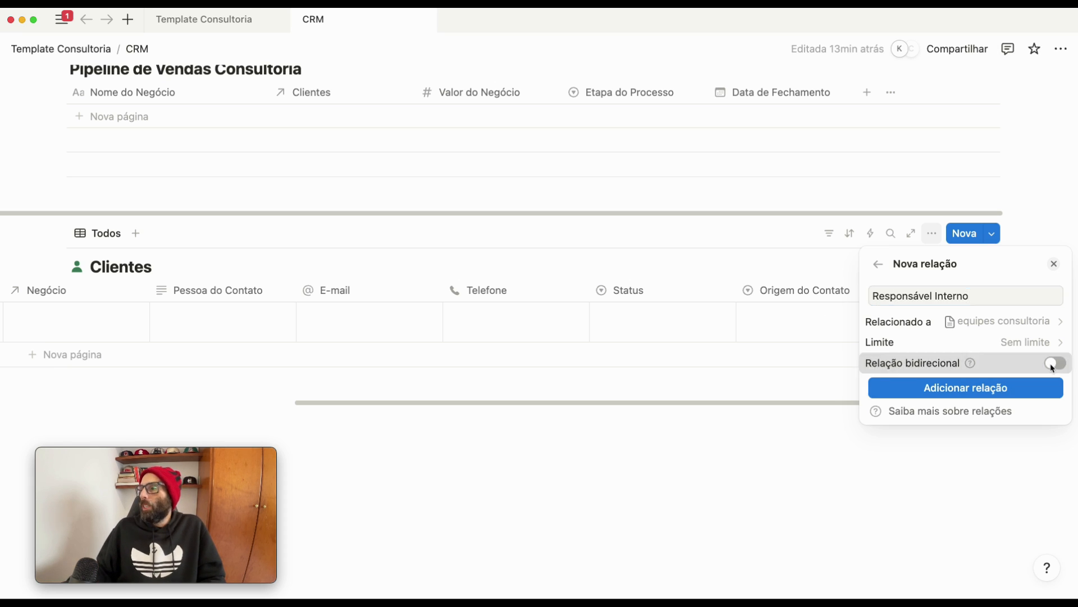
{"action": "left_click", "coordinate": [1054, 364]}
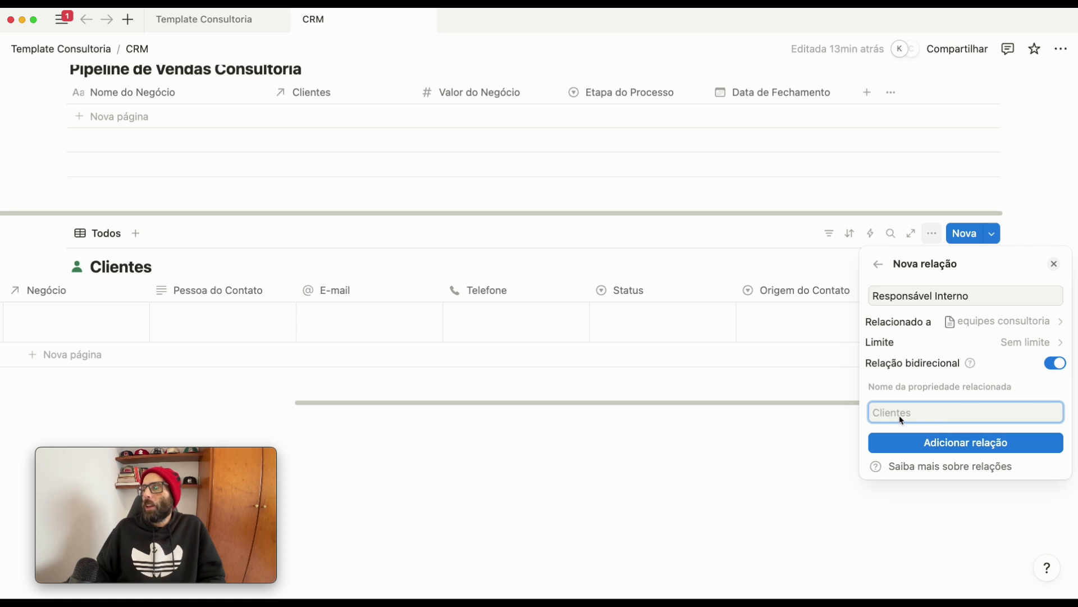
{"action": "type", "text": "Clientes"}
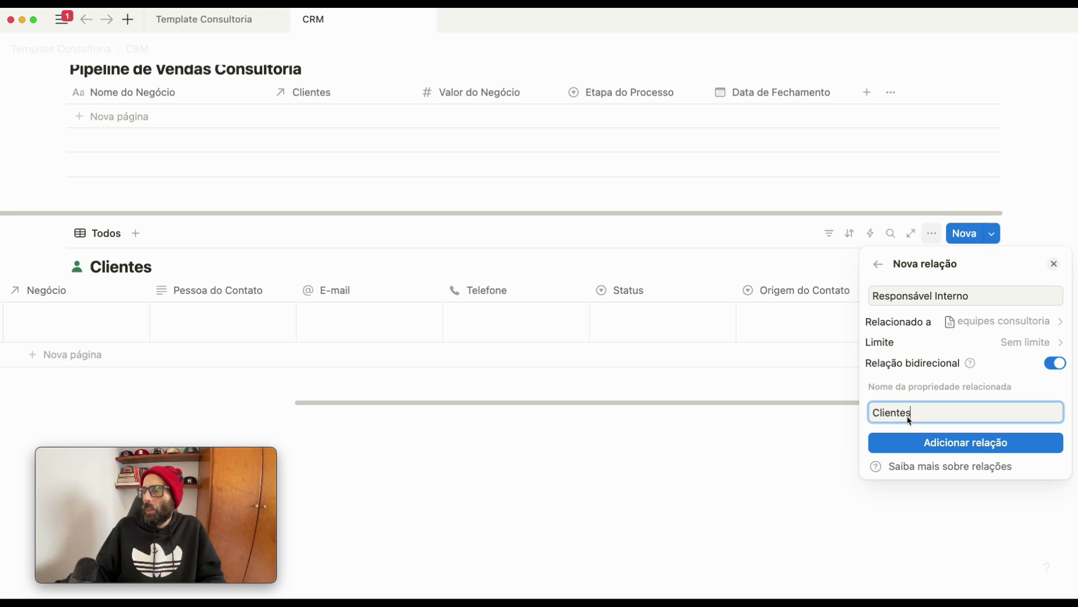
{"action": "left_click", "coordinate": [953, 442]}
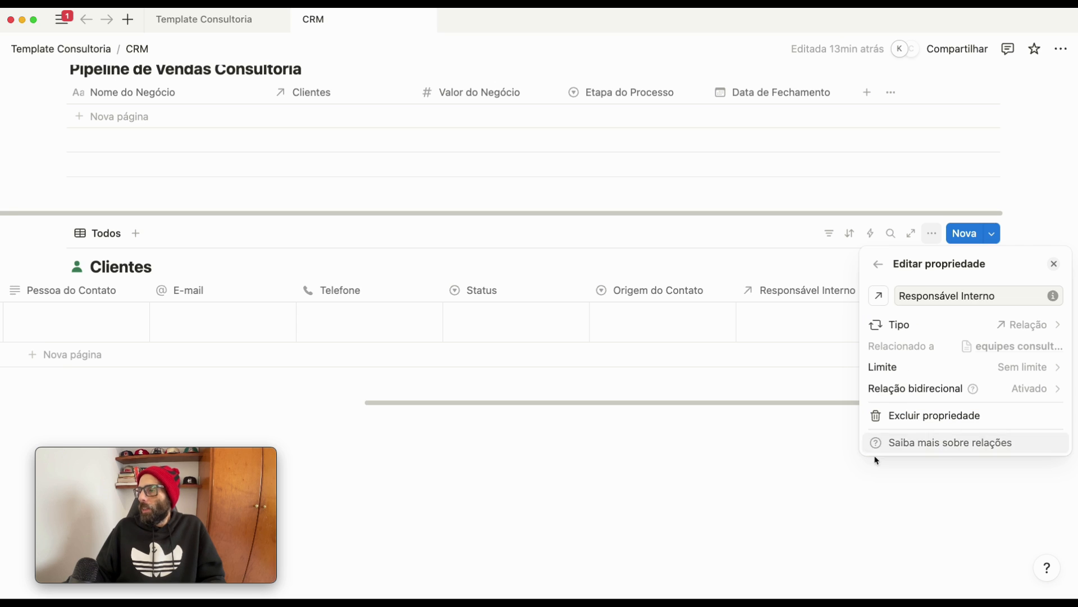
- Finish editing the Responsável Interno relation and add a date (Data) property to the Clientes table with the 24-hour (24 horas) time format
{"action": "left_click", "coordinate": [737, 368]}
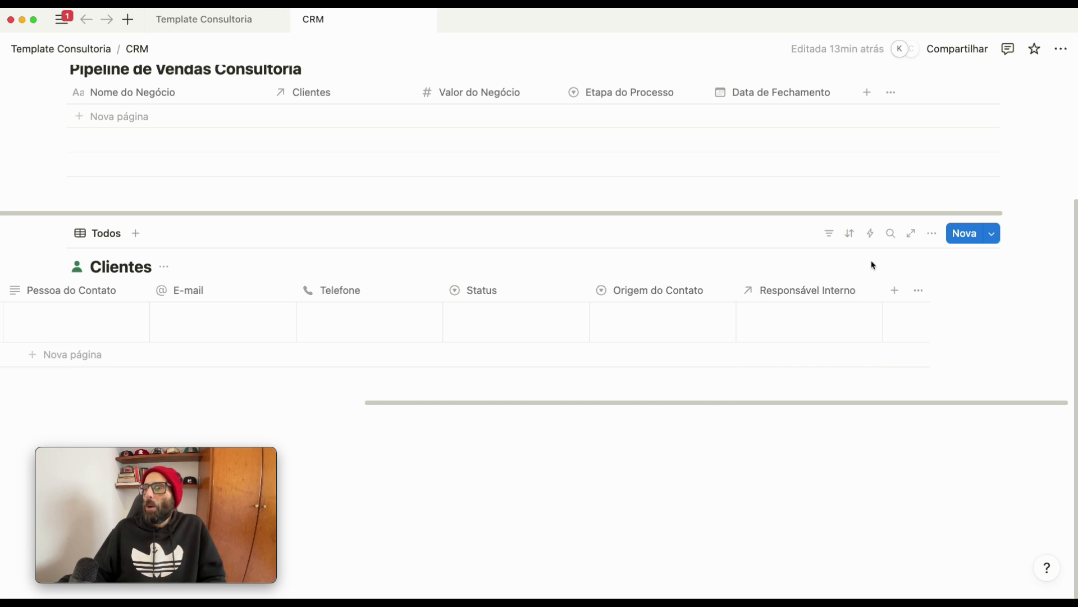
{"action": "left_click_drag", "start_coordinate": [874, 261], "coordinate": [891, 292]}
{"action": "left_click", "coordinate": [880, 428]}
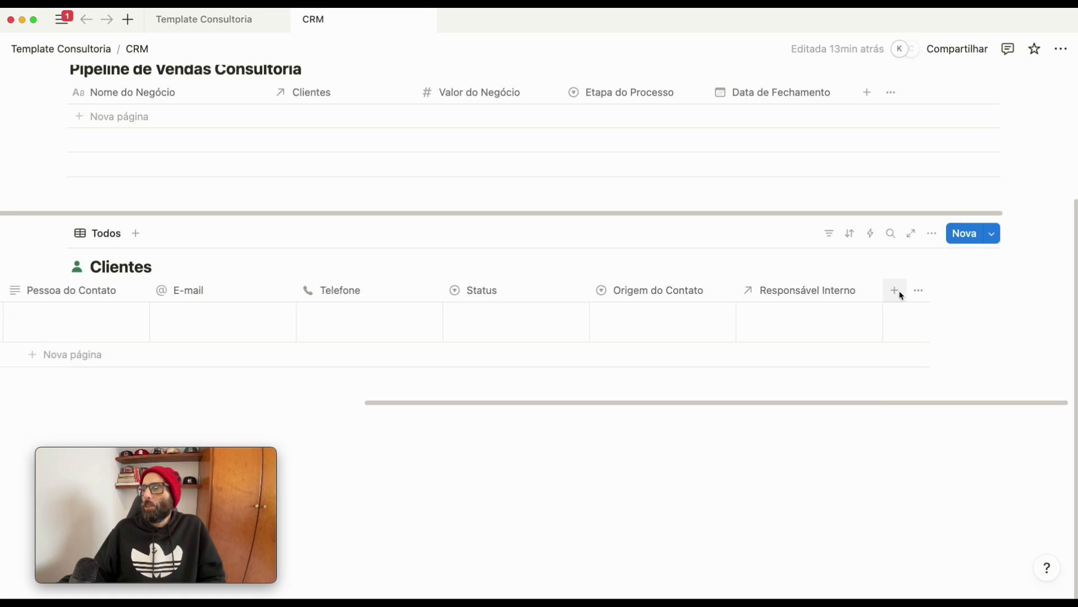
{"action": "left_click", "coordinate": [895, 290]}
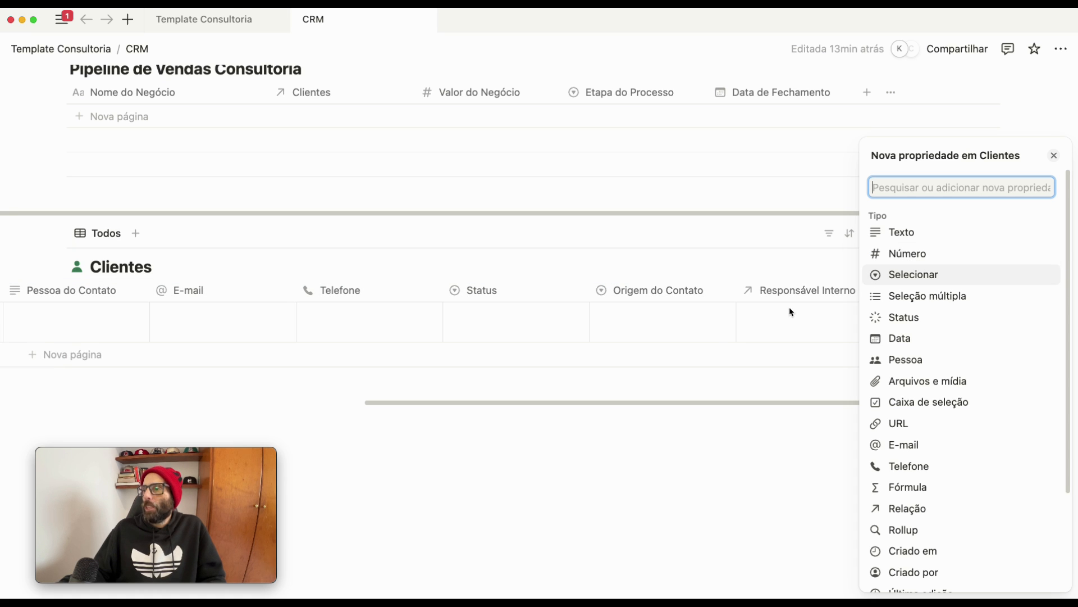
{"action": "left_click", "coordinate": [917, 339]}
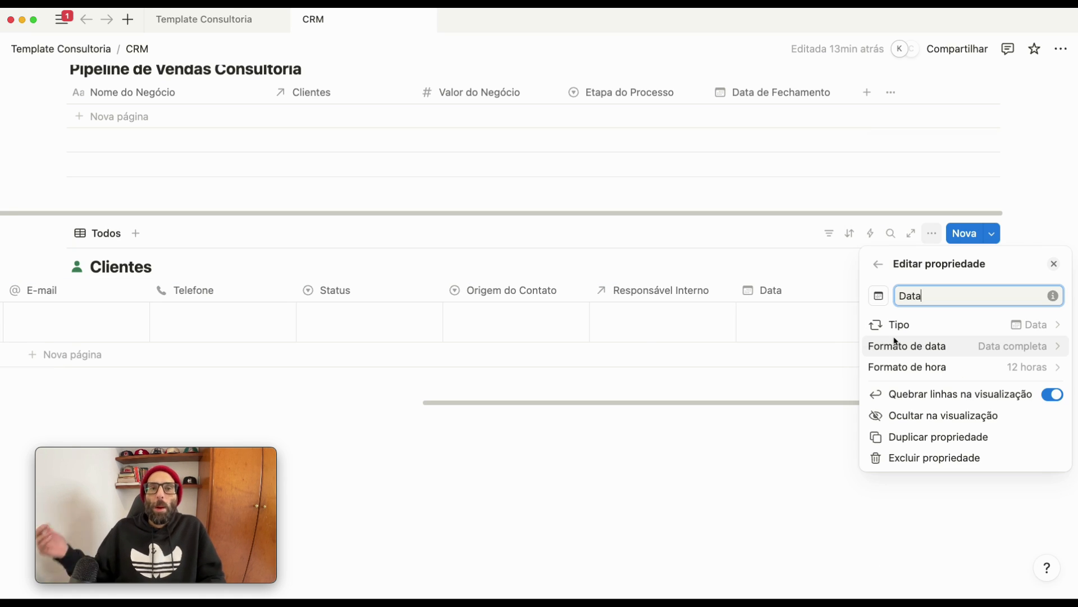
{"action": "left_click", "coordinate": [984, 368]}
{"action": "left_click", "coordinate": [902, 434]}
- Rename the new date property in the Clientes table as "Último Contato" and finish editing it
{"action": "left_click_drag", "start_coordinate": [933, 292], "coordinate": [864, 294]}
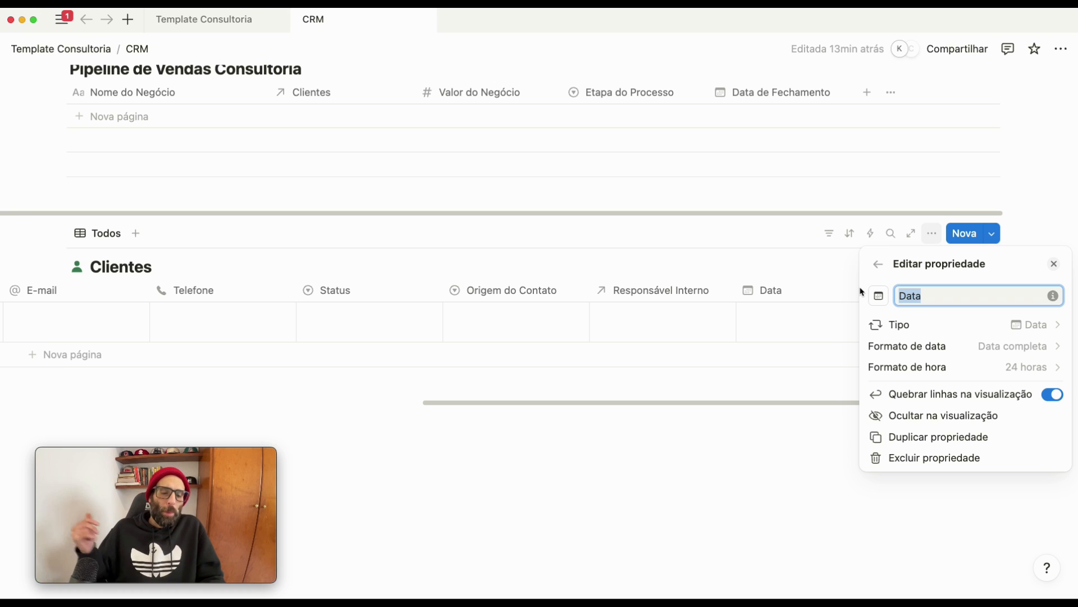
{"action": "type", "text": "´"}
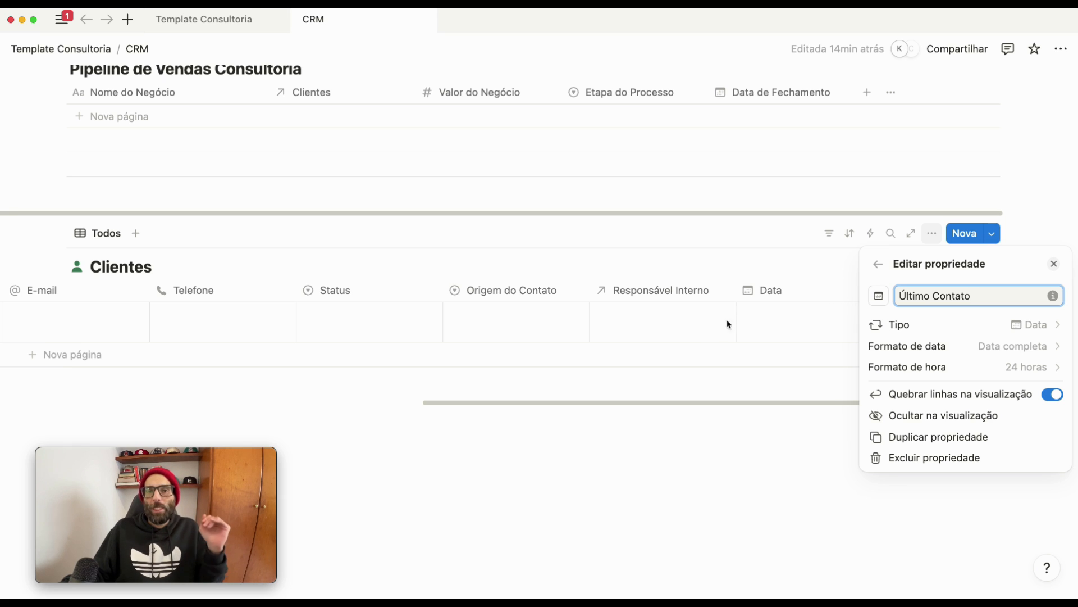
{"action": "left_click", "coordinate": [813, 272]}
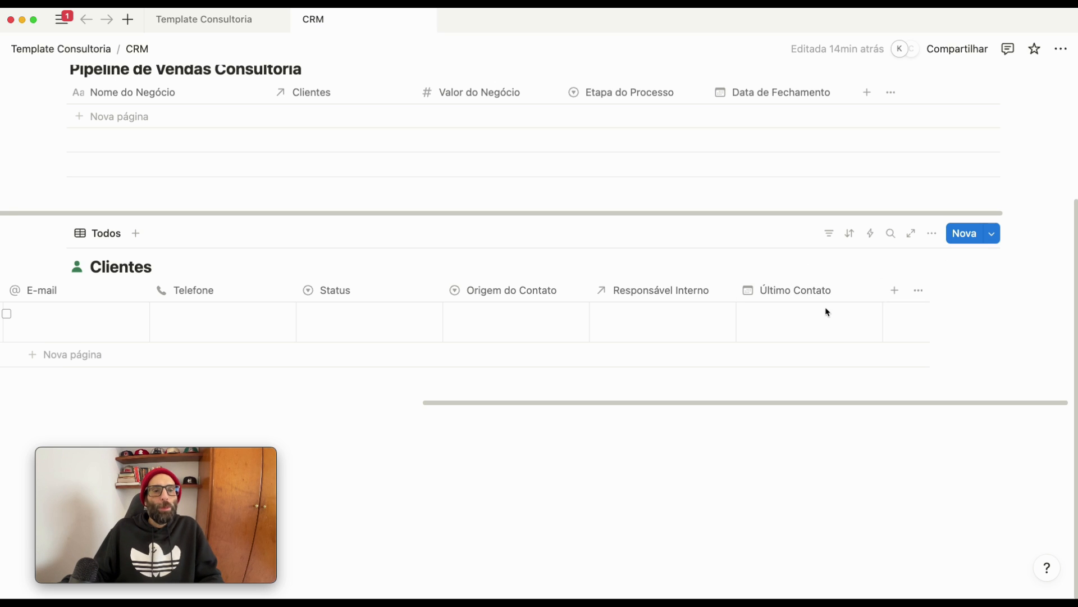
- Add a multi-select (Seleção múltipla) property named "Tags" to the Clientes table
{"action": "left_click", "coordinate": [894, 290]}
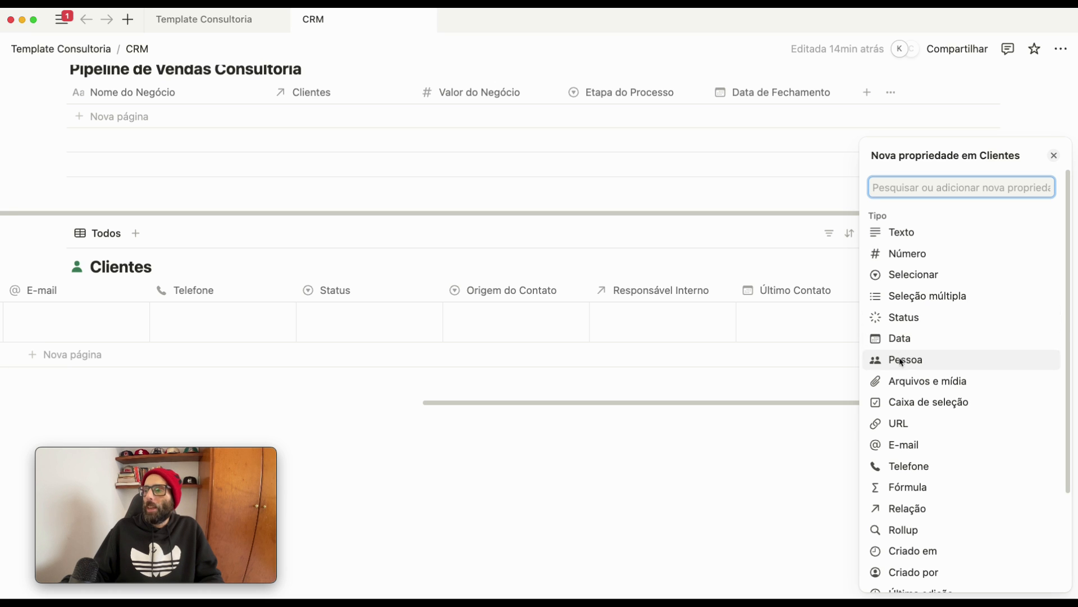
{"action": "scroll", "coordinate": [893, 438], "scroll_direction": "down", "scroll_amount": 1}
{"action": "scroll", "coordinate": [893, 438], "scroll_direction": "down", "scroll_amount": 4}
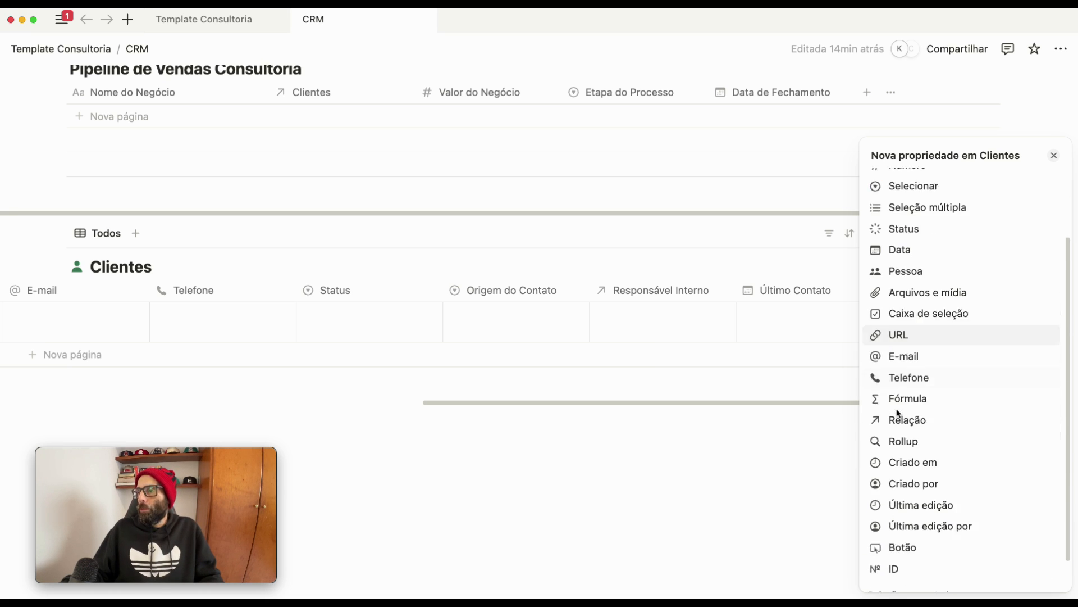
{"action": "scroll", "coordinate": [897, 413], "scroll_direction": "up", "scroll_amount": 5}
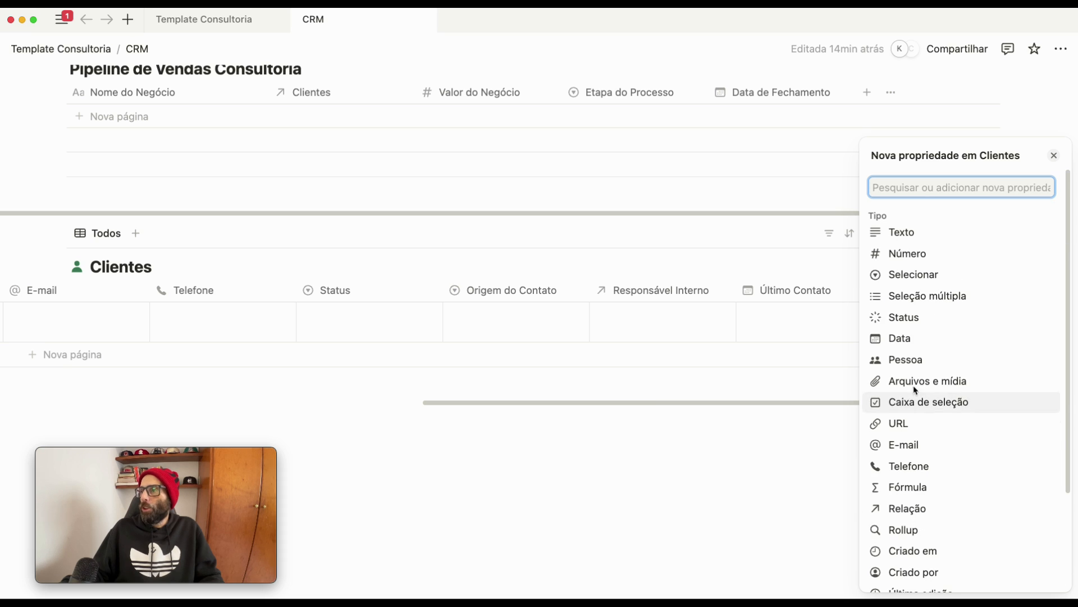
{"action": "left_click", "coordinate": [937, 295]}
{"action": "left_click_drag", "start_coordinate": [995, 298], "coordinate": [898, 295]}
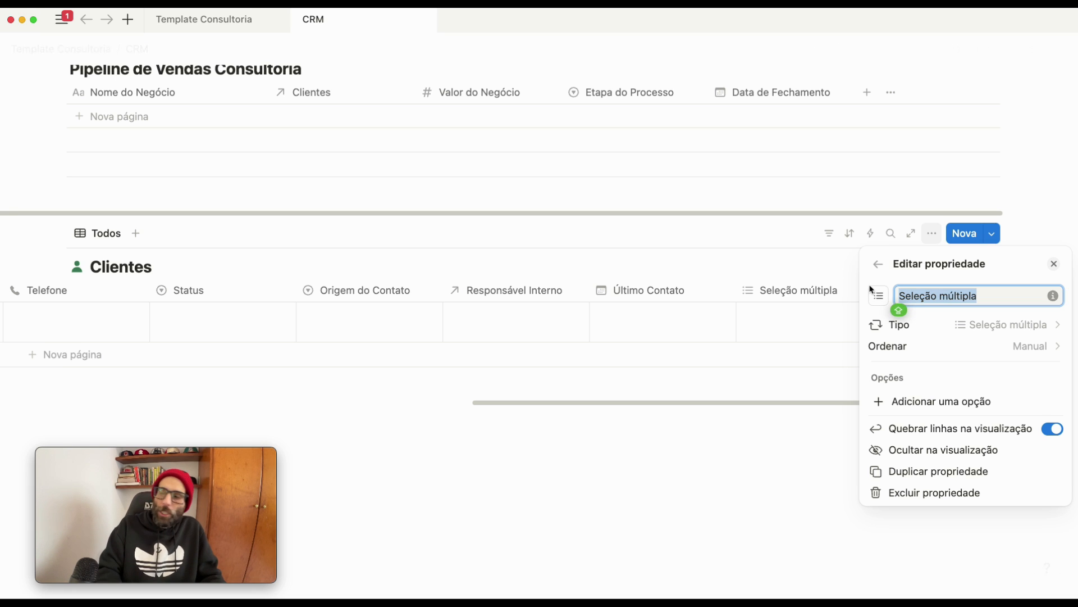
{"action": "type", "text": "Tags"}
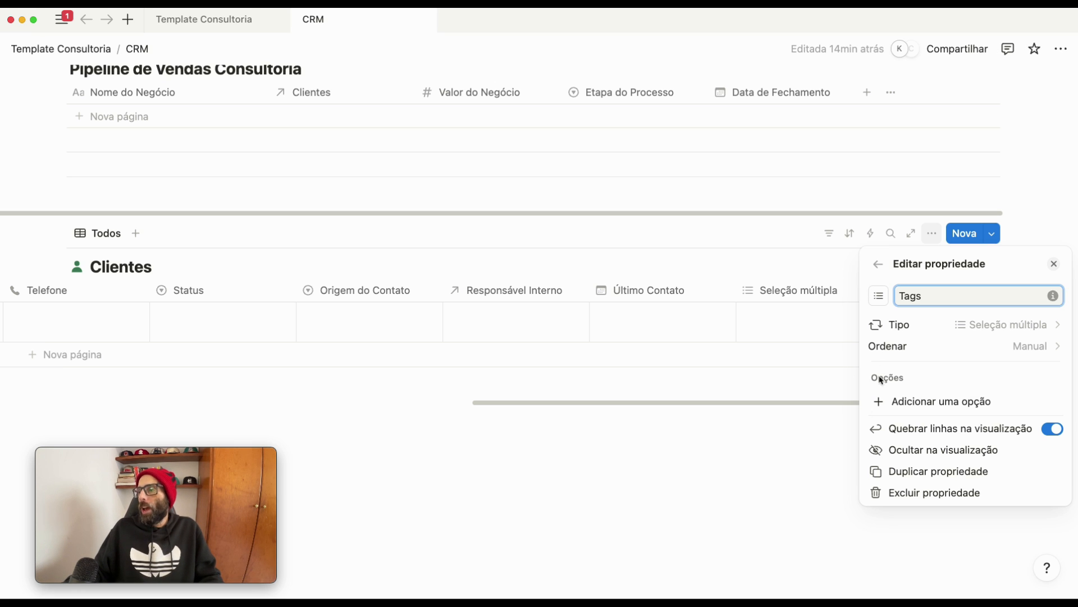
{"action": "key", "text": "Return"}
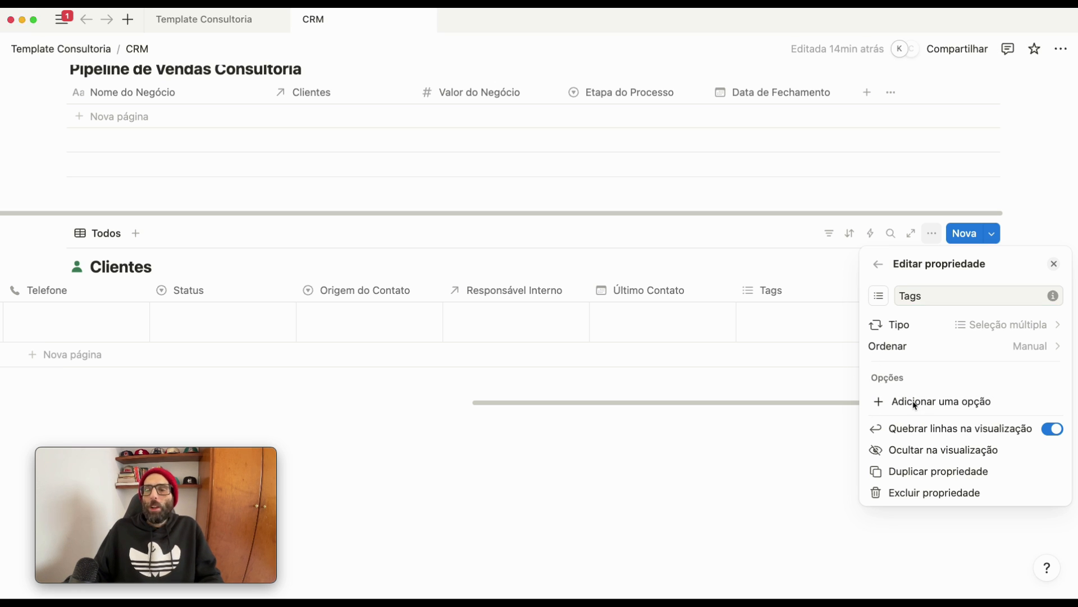
- Add the options Consultoria, Liderança and Eficiência to the Tags property
{"action": "left_click", "coordinate": [914, 403]}
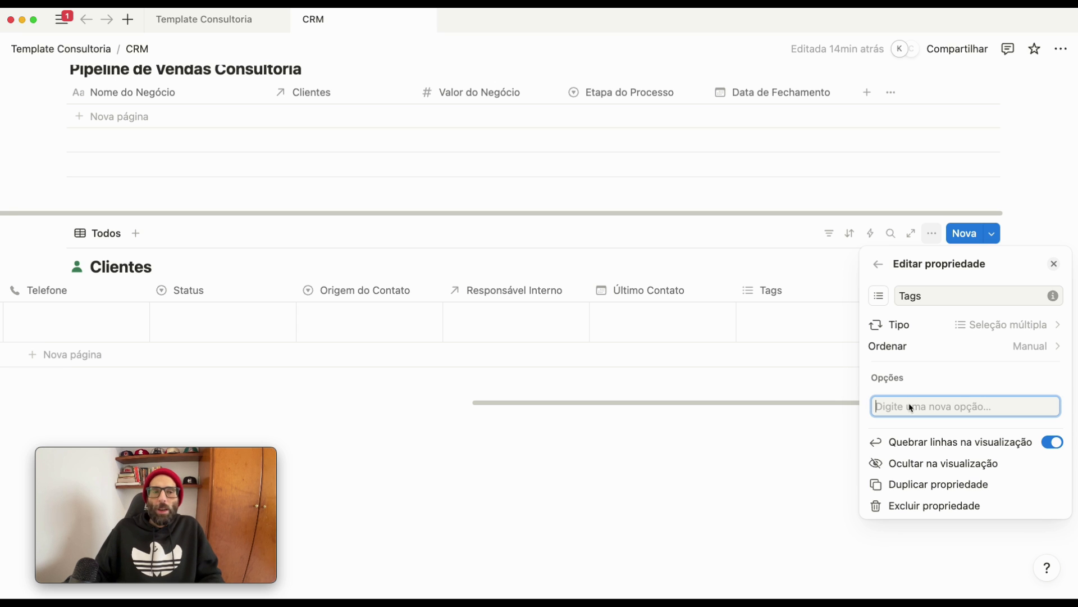
{"action": "type", "text": "Consul"}
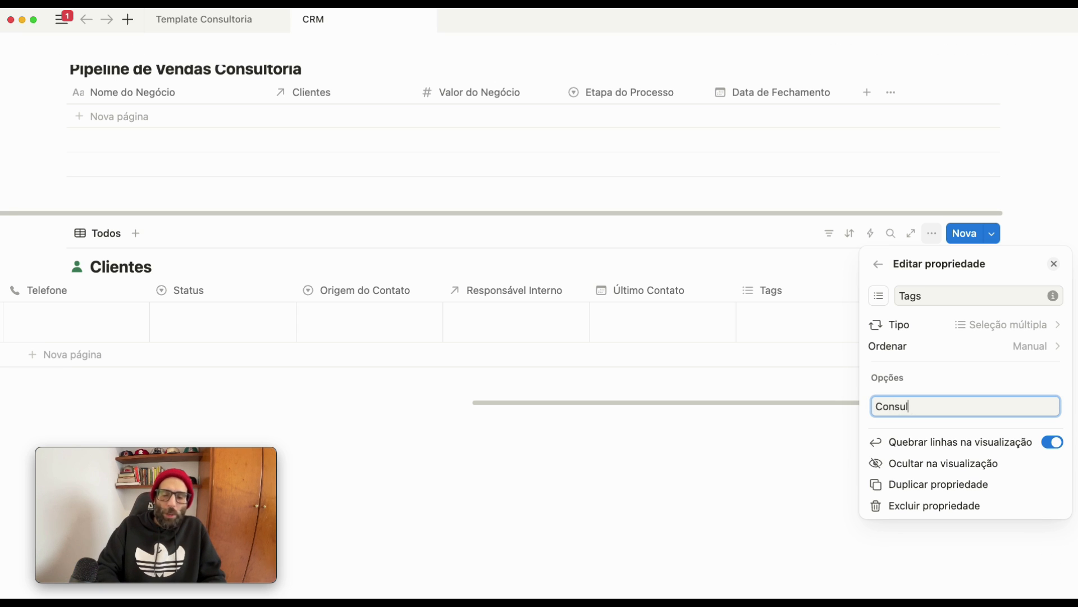
{"action": "key", "text": "Return"}
{"action": "type", "text": "Lider"}
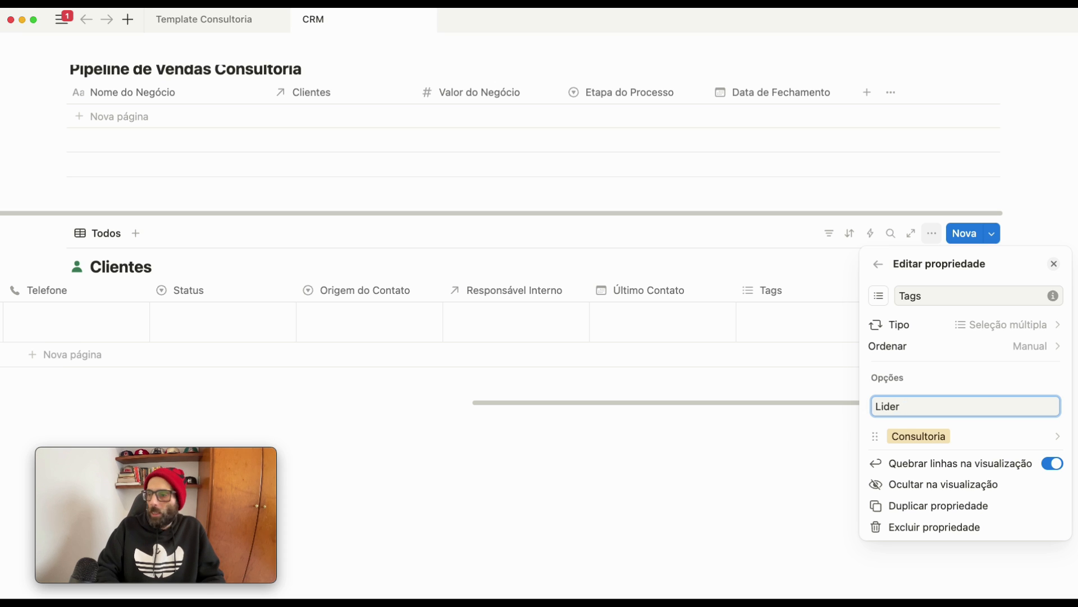
{"action": "type", "text": "ança"}
{"action": "key", "text": "Return"}
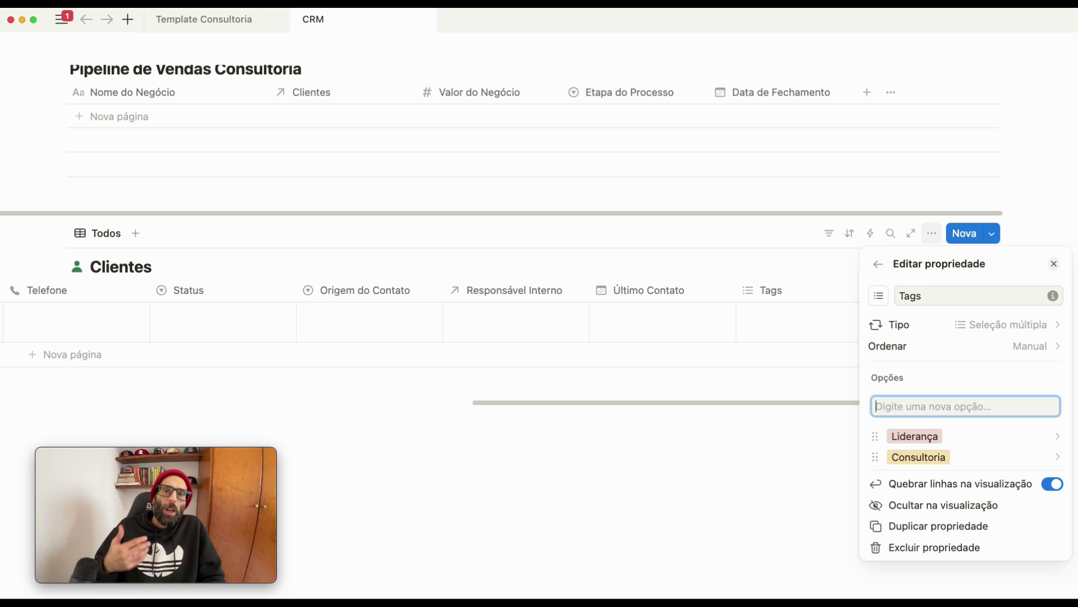
{"action": "type", "text": "Efici"}
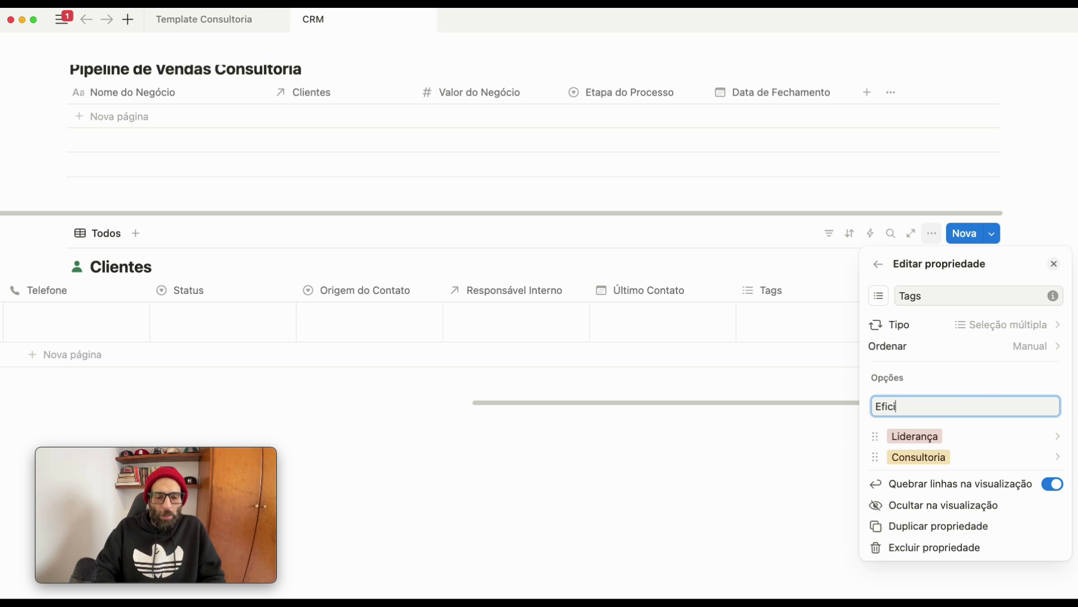
{"action": "type", "text": "ência"}
{"action": "key", "text": "Return"}
- Add the options Startup and Análise de Dados to the Tags property
{"action": "type", "text": "S"}
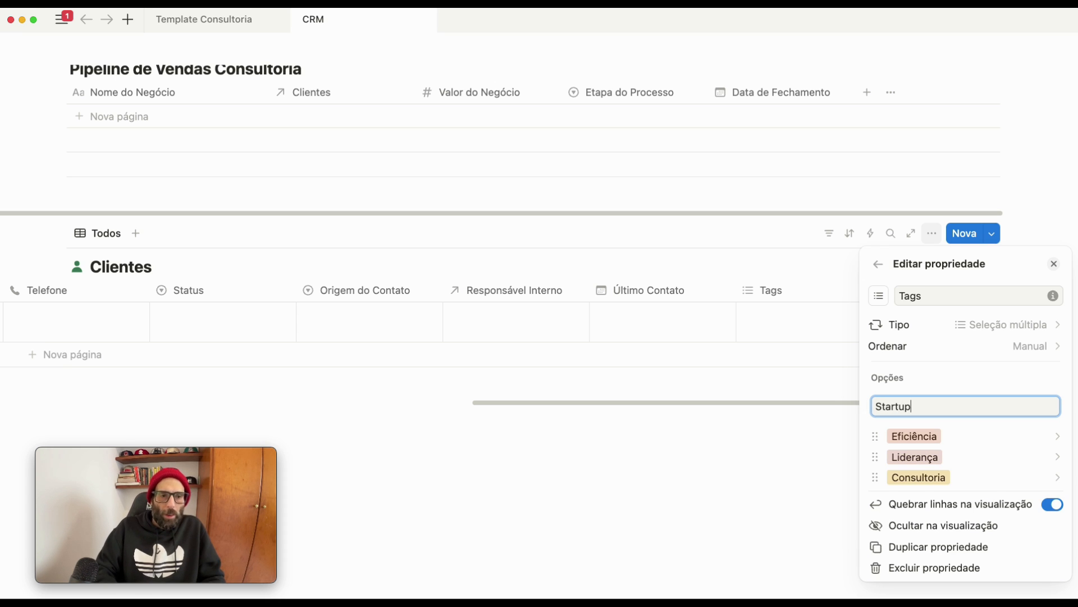
{"action": "type", "text": "tartup"}
{"action": "key", "text": "Return"}
{"action": "type", "text": "Análide de Dados"}
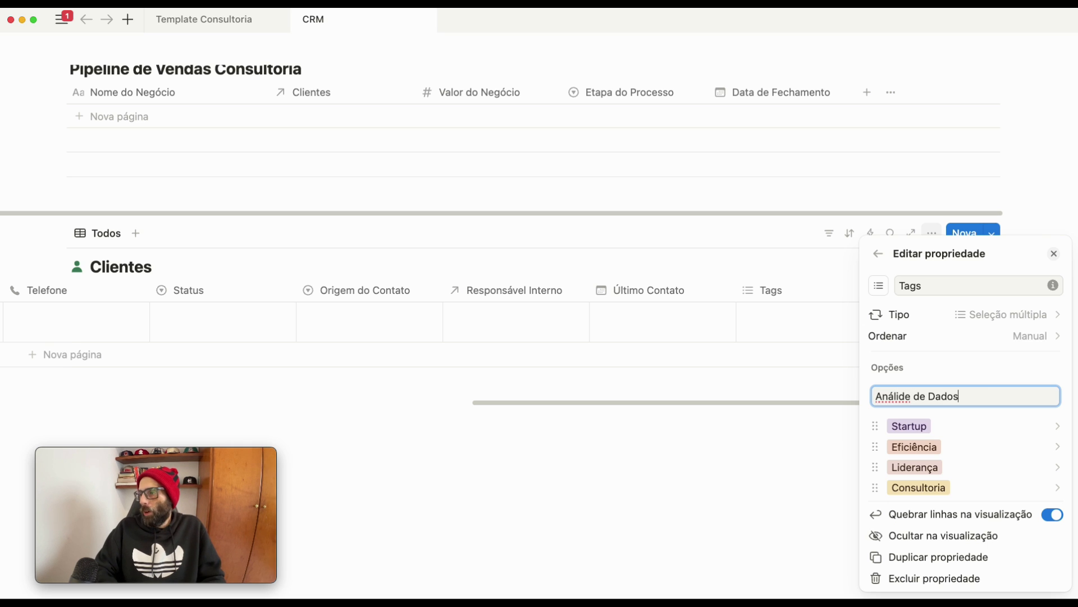
{"action": "key", "text": "BackSpace"}
{"action": "key", "text": "BackSpace"}
{"action": "key", "text": "BackSpace"}
{"action": "key", "text": "BackSpace"}
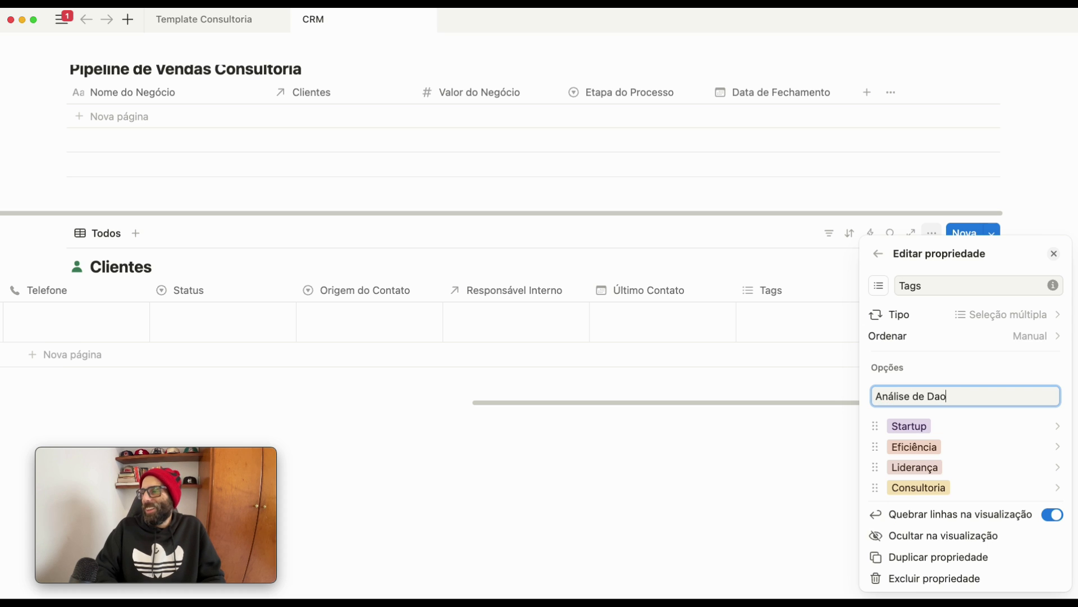
{"action": "key", "text": "Return"}
- Add the options Juridico, Compliance, Contabilidade and PME to the Tags property
{"action": "type", "text": "Juridico"}
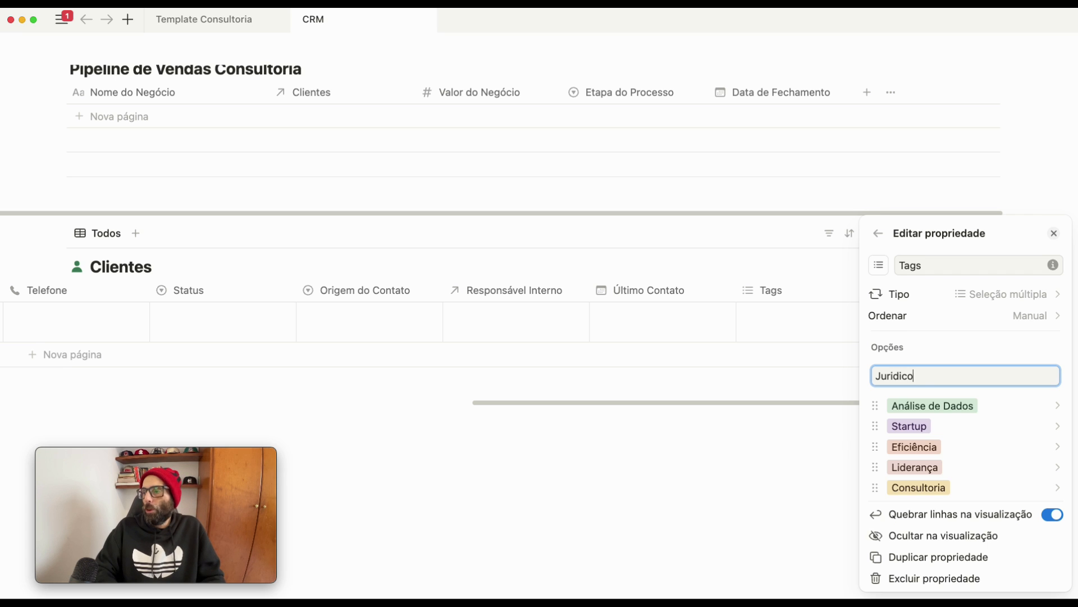
{"action": "key", "text": "Return"}
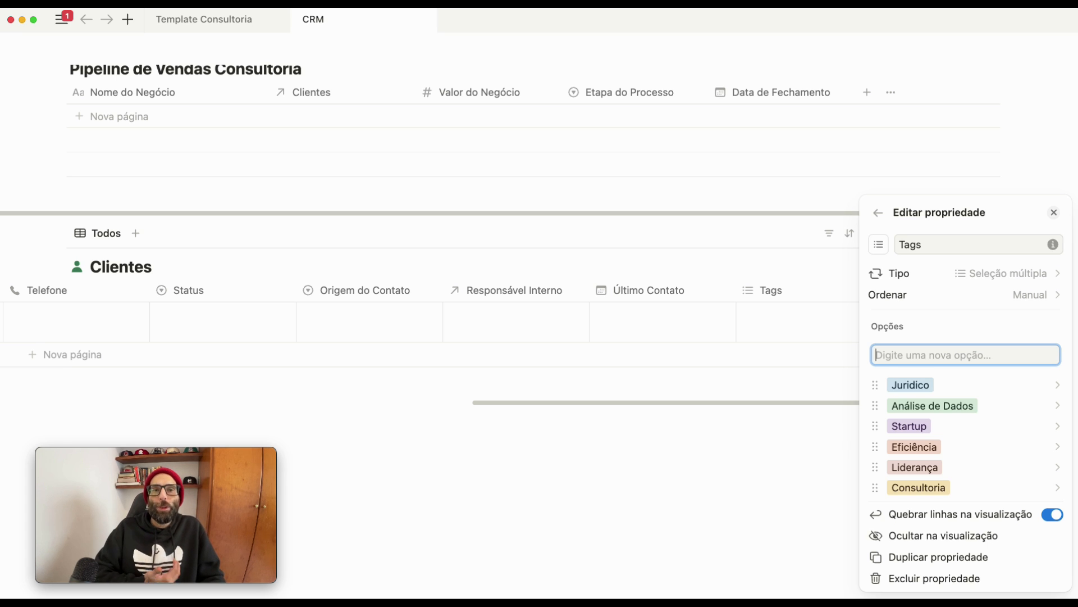
{"action": "type", "text": "Co"}
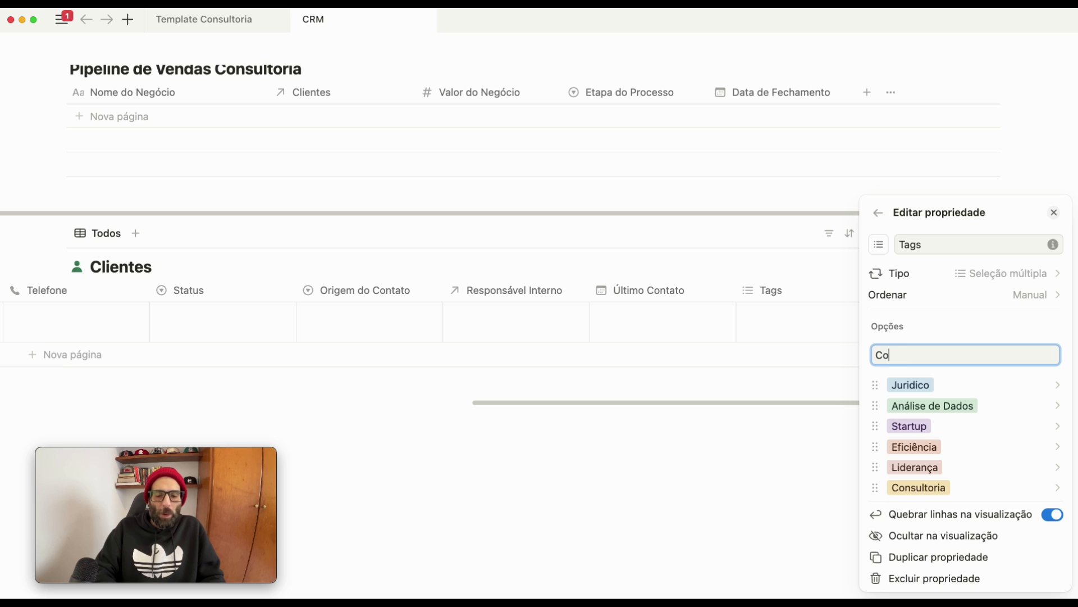
{"action": "type", "text": "mpliance"}
{"action": "key", "text": "Return"}
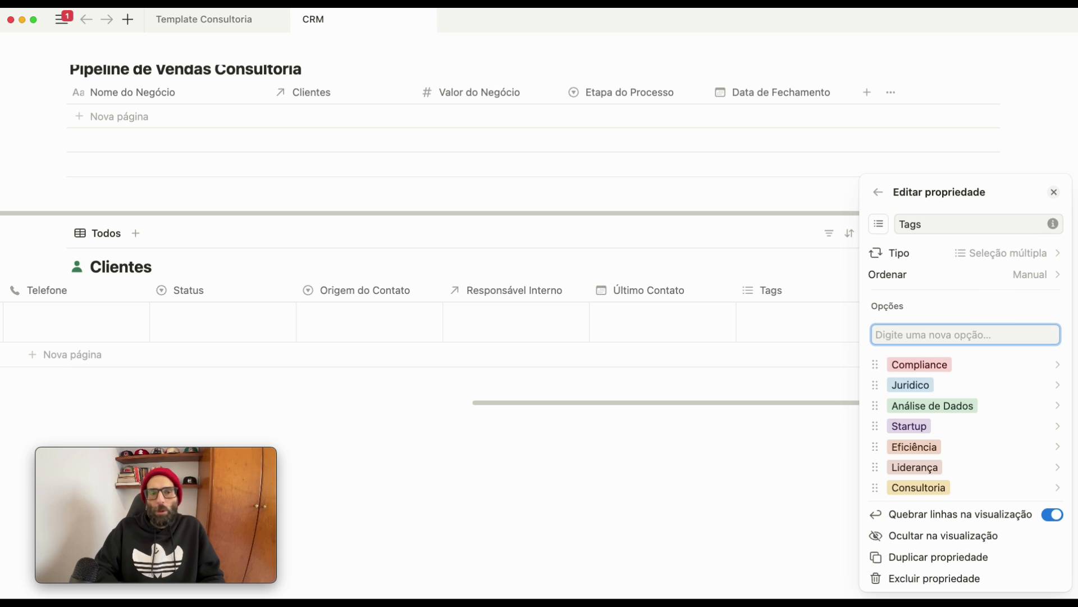
{"action": "type", "text": "Contabilidade"}
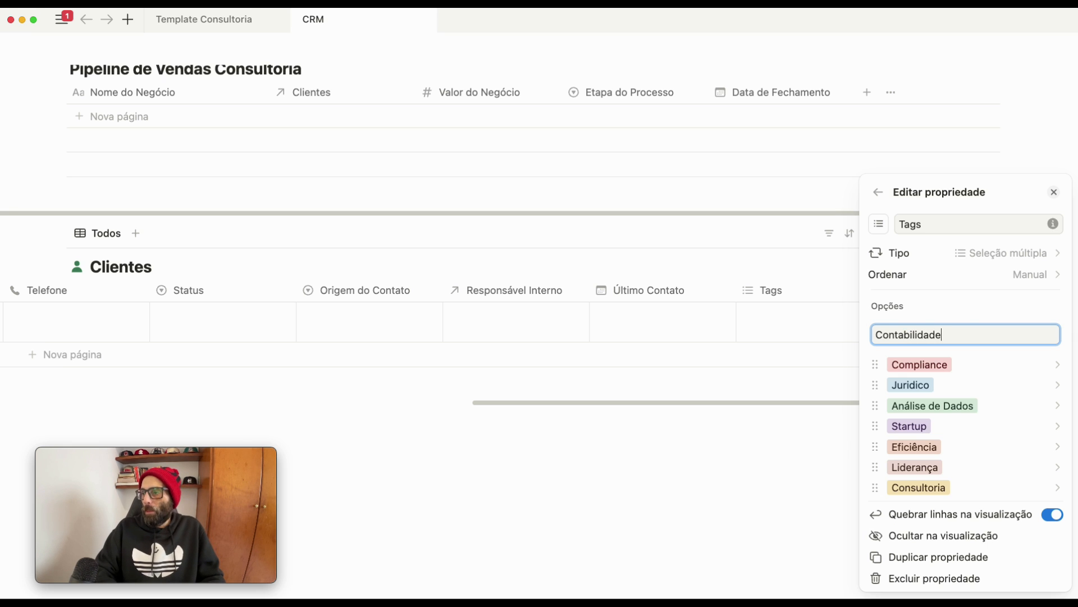
{"action": "key", "text": "Return"}
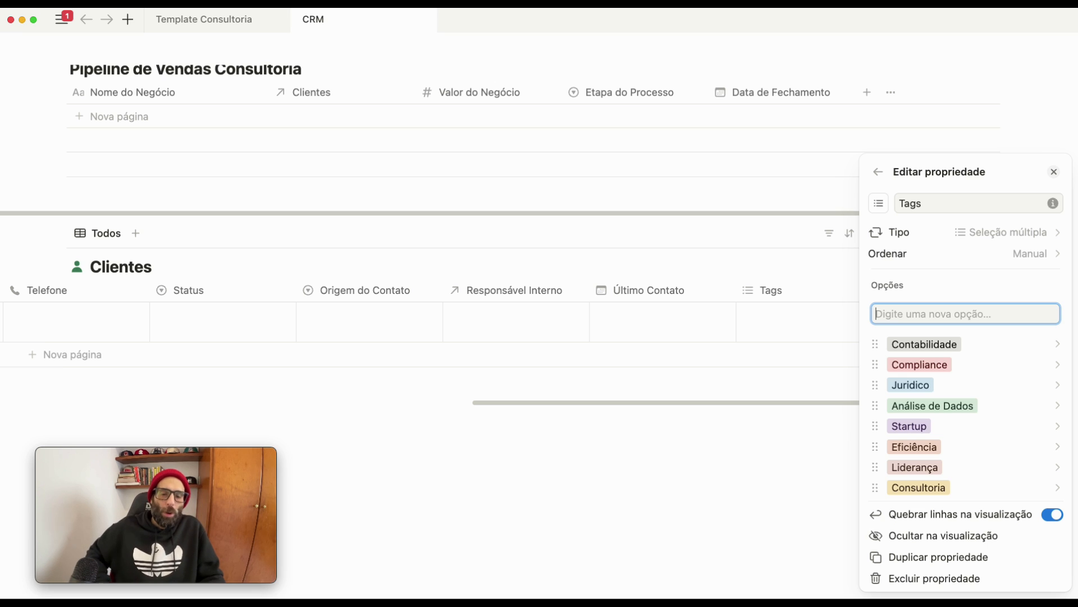
{"action": "type", "text": "PME"}
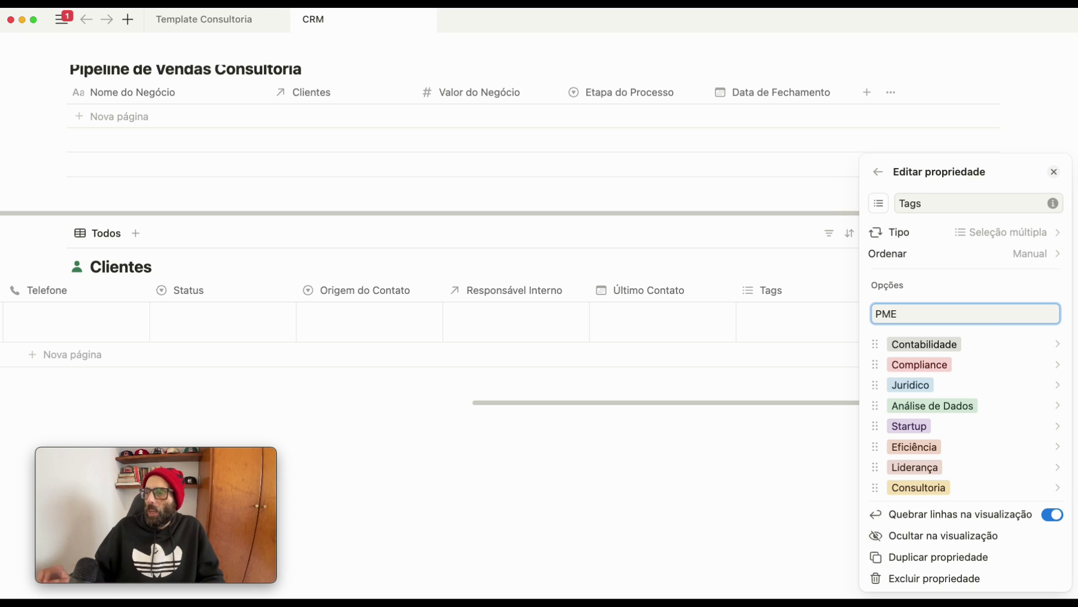
{"action": "key", "text": "Return"}
- Add the options FInanças and Gestão to the Tags property
{"action": "type", "text": "Fina"}
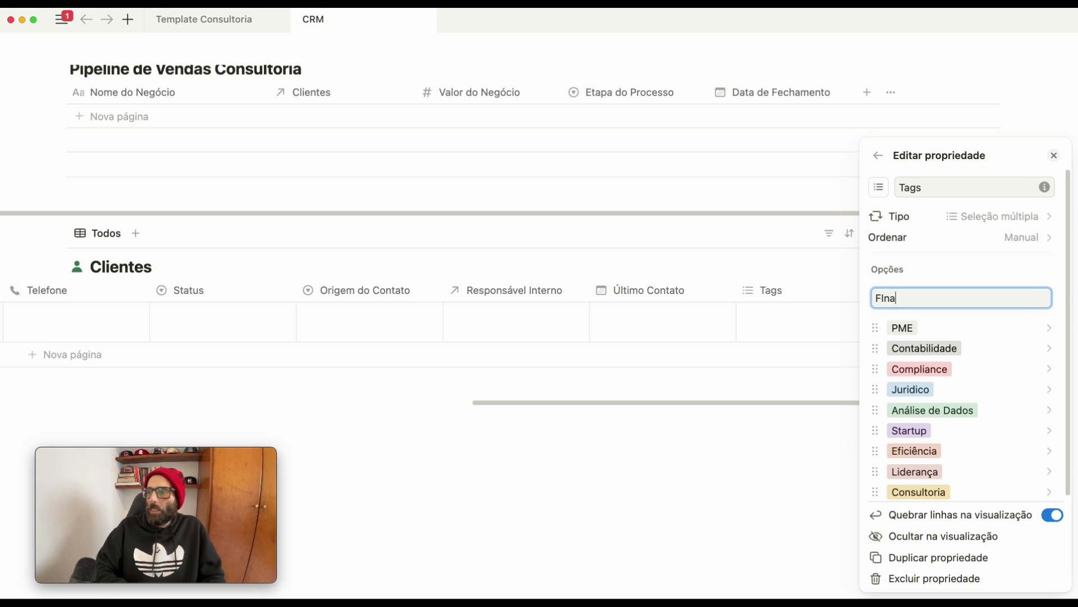
{"action": "type", "text": "nça"}
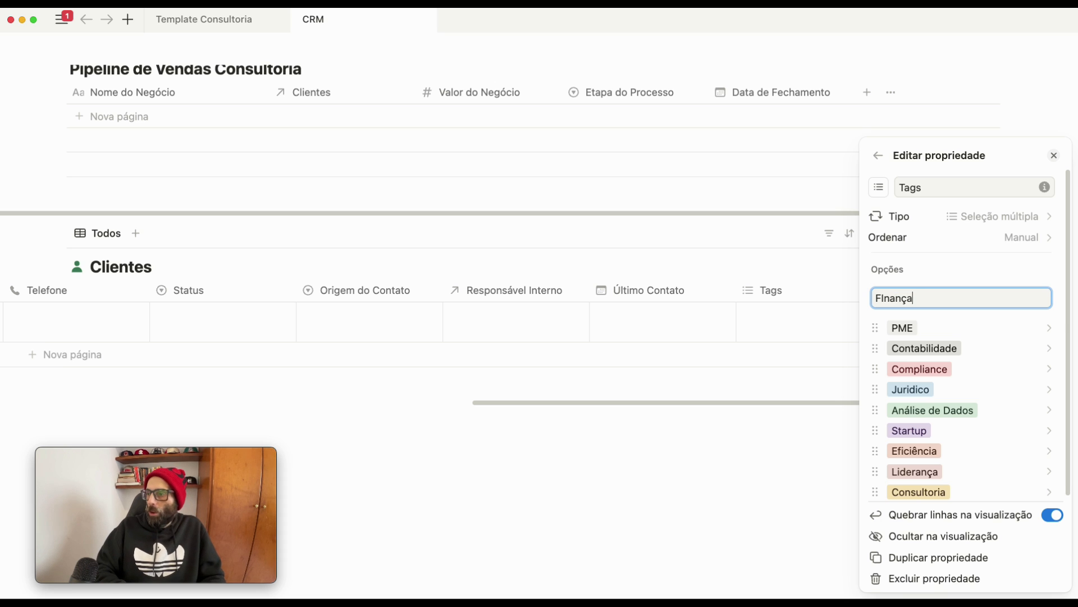
{"action": "type", "text": "s"}
{"action": "key", "text": "Return"}
{"action": "type", "text": "G"}
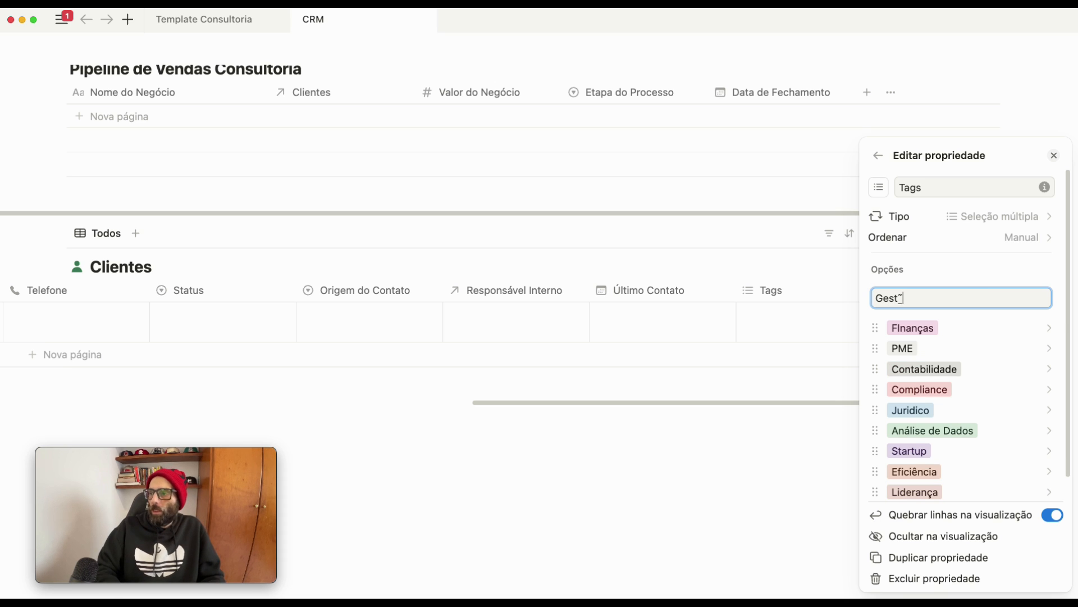
{"action": "type", "text": "estã"}
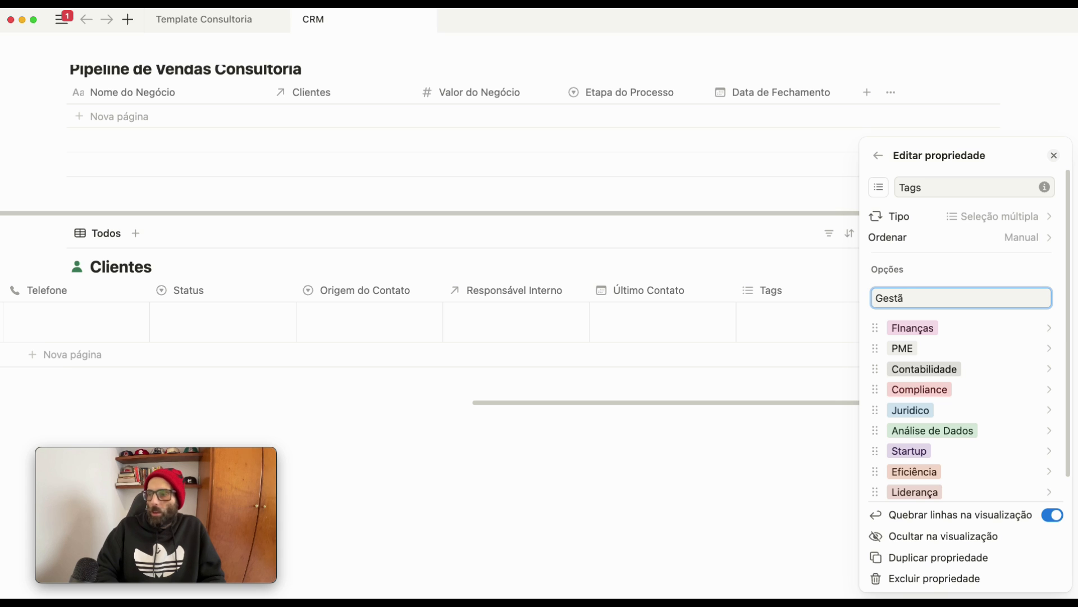
{"action": "type", "text": "o"}
{"action": "key", "text": "Return"}
- Add the options Processos and Expansão to the Tags property
{"action": "type", "text": "Proc"}
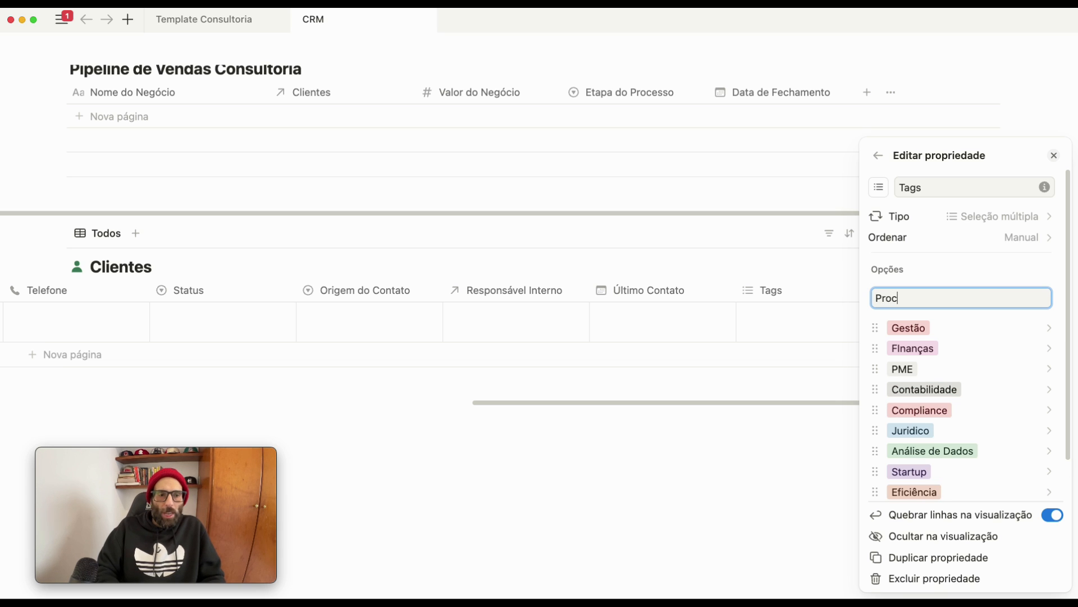
{"action": "type", "text": "essos"}
{"action": "key", "text": "Return"}
{"action": "type", "text": "E"}
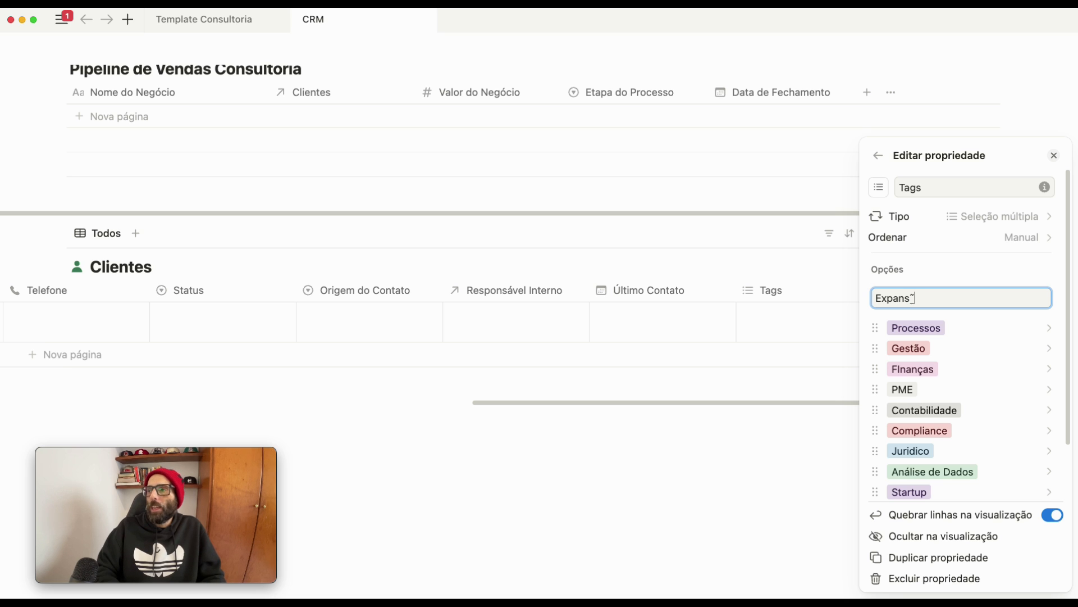
{"action": "type", "text": "xpansão"}
{"action": "key", "text": "Return"}
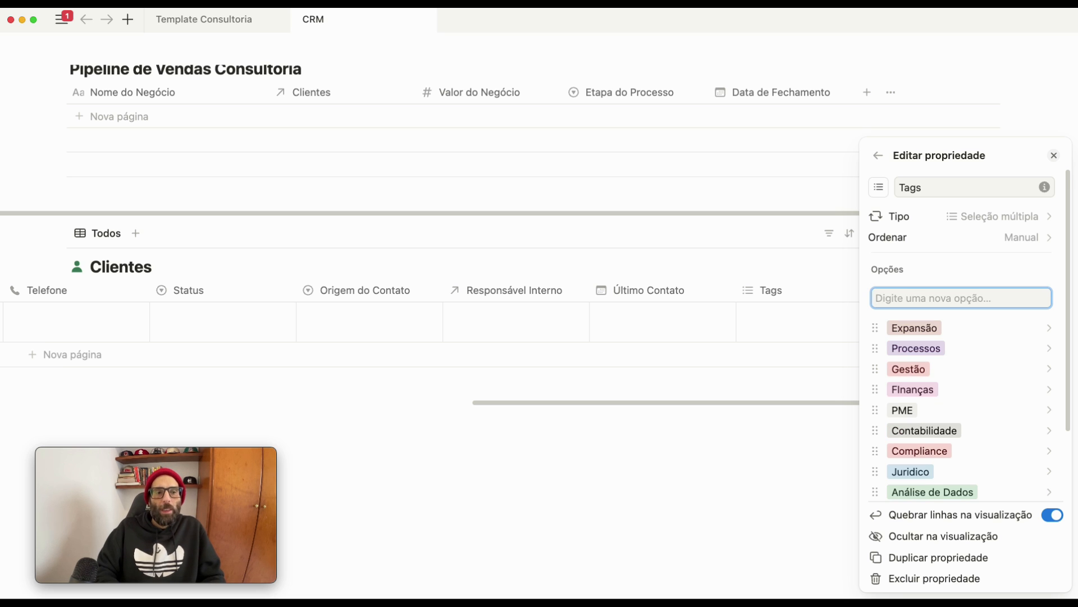
- Add the option Notion to the Tags property and close the property settings
{"action": "type", "text": "Notion"}
{"action": "key", "text": "Return"}
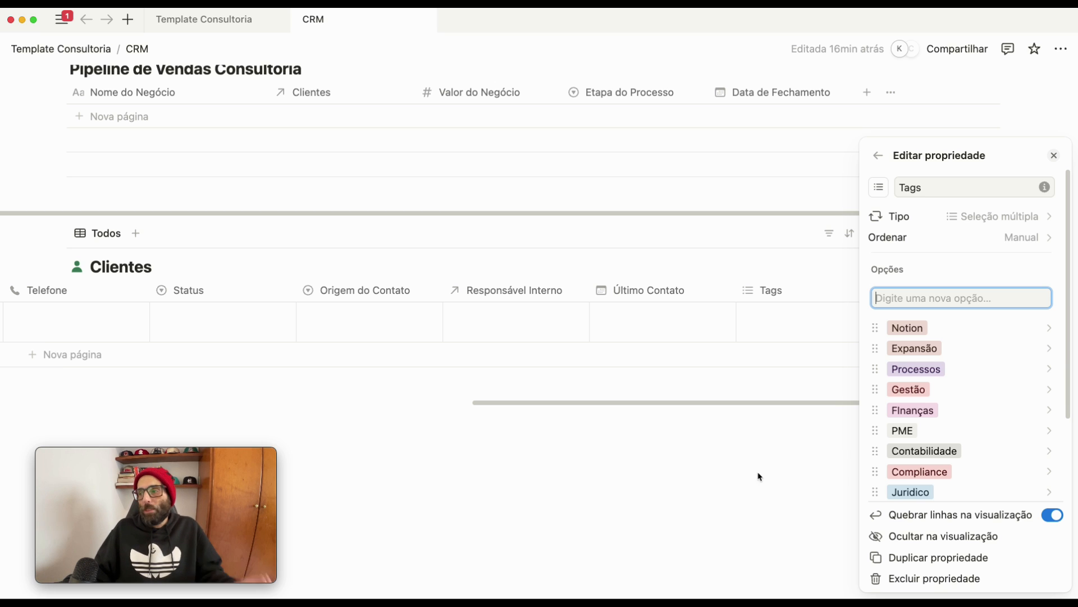
{"action": "left_click", "coordinate": [823, 454]}
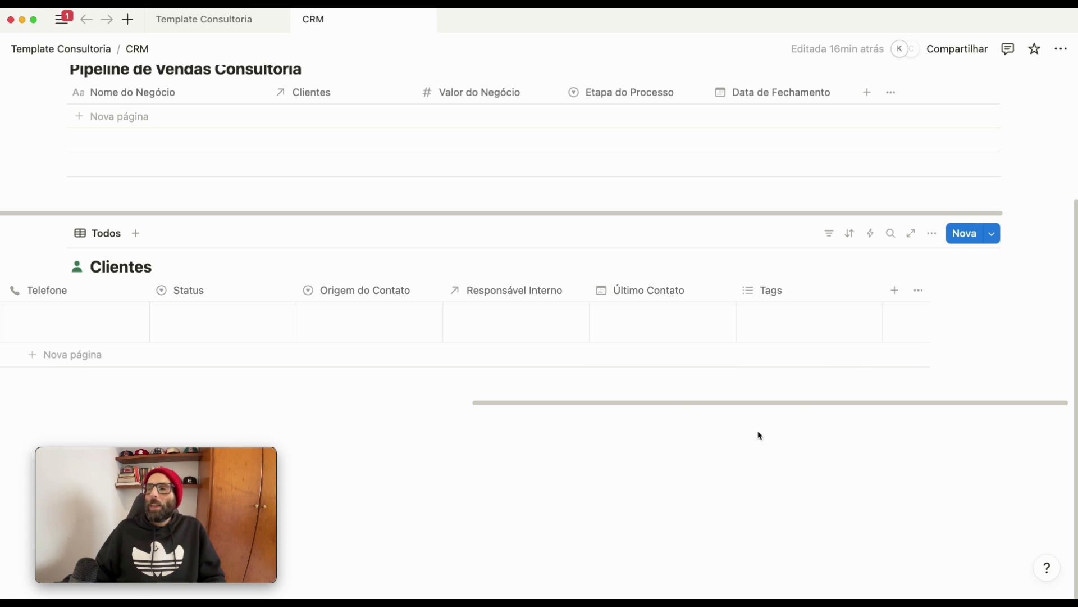
- Add two text properties to the Clientes database after Tags, keeping the default name for the first and naming the second Localização
{"action": "left_click", "coordinate": [895, 290]}
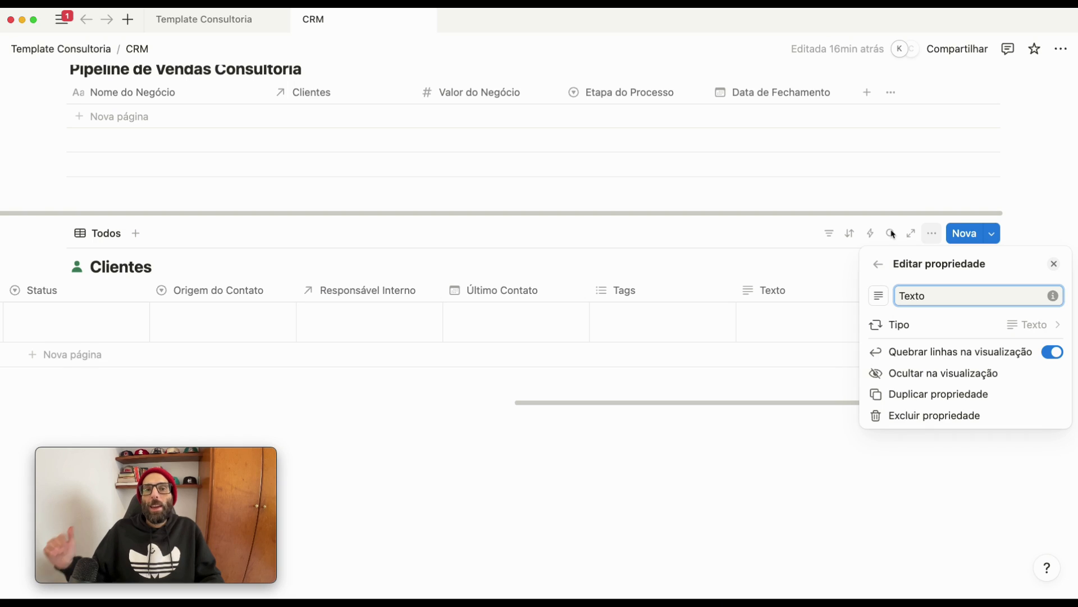
{"action": "left_click", "coordinate": [877, 266]}
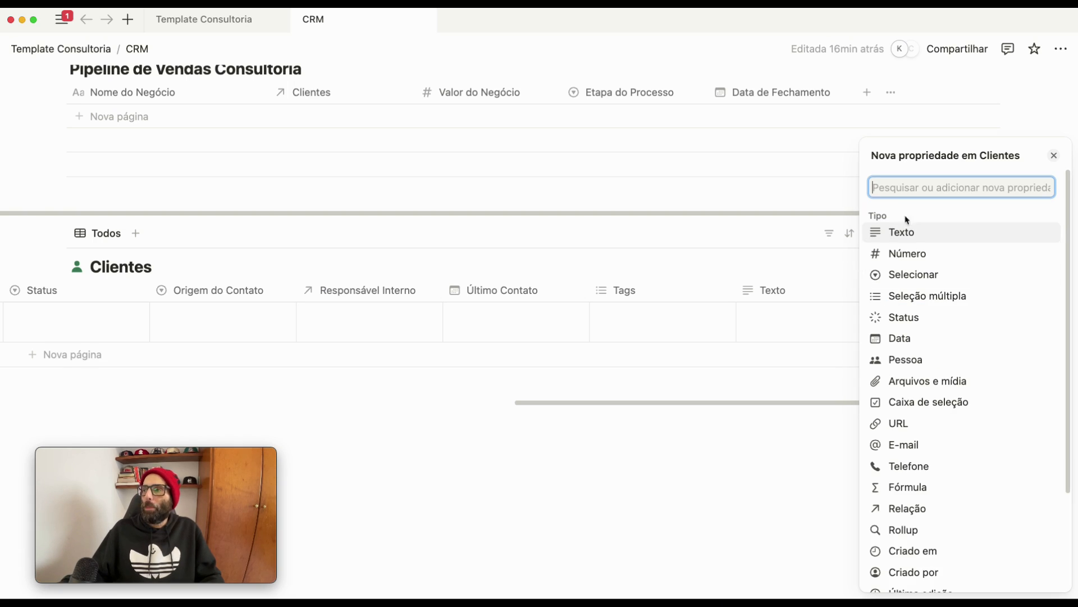
{"action": "left_click", "coordinate": [919, 238]}
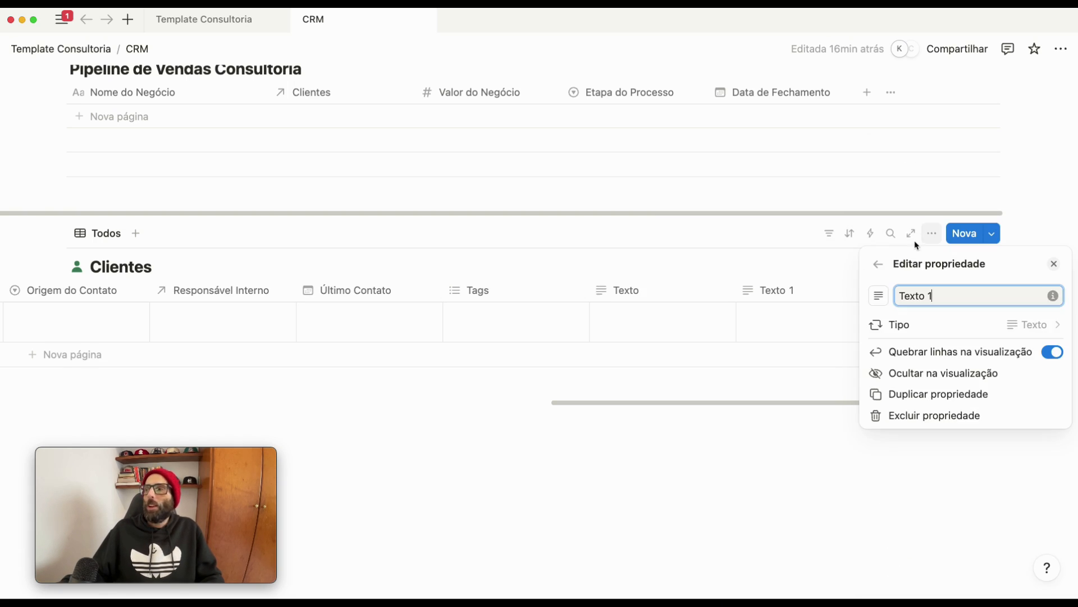
{"action": "left_click_drag", "start_coordinate": [993, 303], "coordinate": [701, 288]}
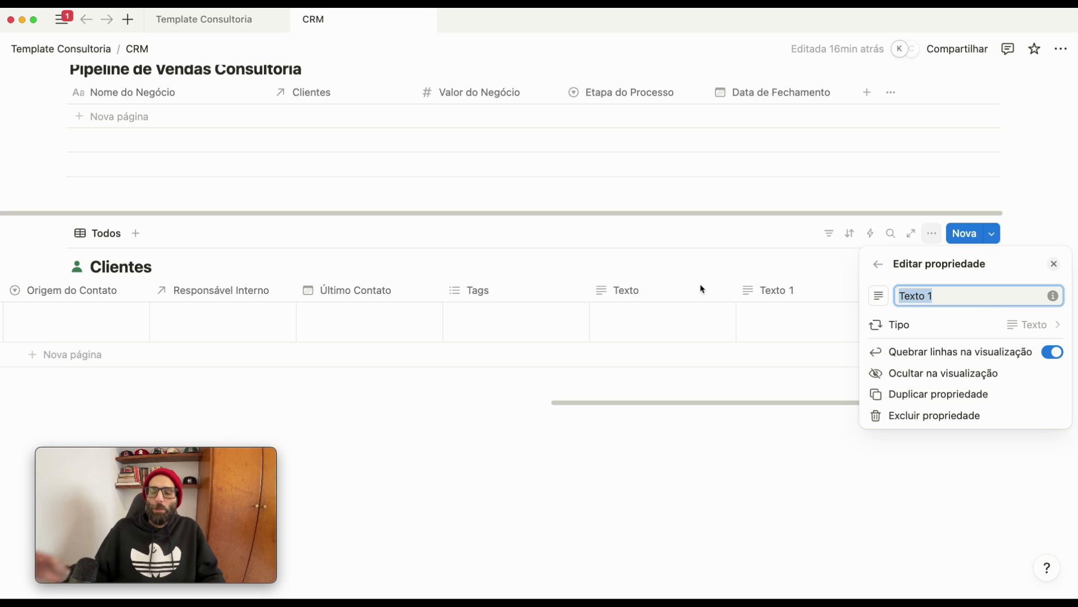
{"action": "type", "text": "Localização"}
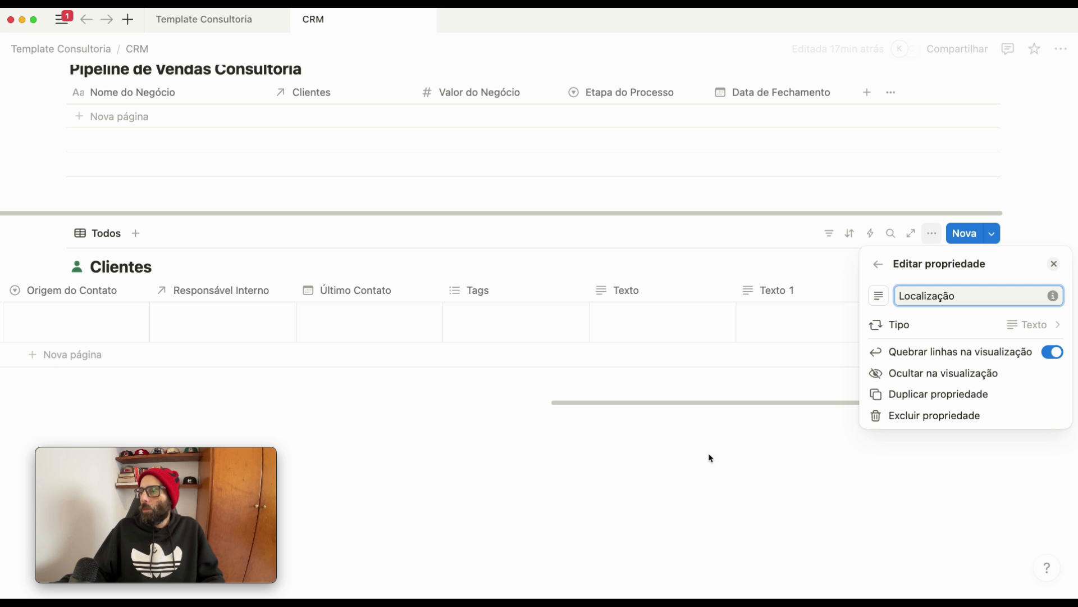
{"action": "left_click", "coordinate": [781, 485]}
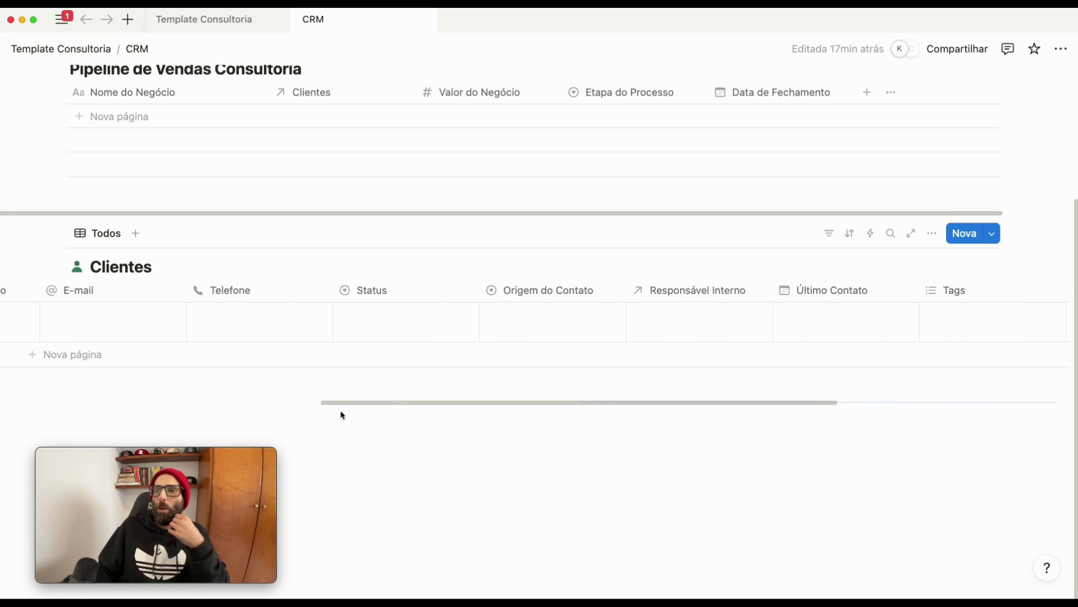
- Move the Reuniões and Negócio columns to the end of the Clientes table, with Negócio just before Reuniões
{"action": "left_click_drag", "start_coordinate": [339, 413], "coordinate": [56, 402]}
{"action": "left_click_drag", "start_coordinate": [222, 289], "coordinate": [953, 298]}
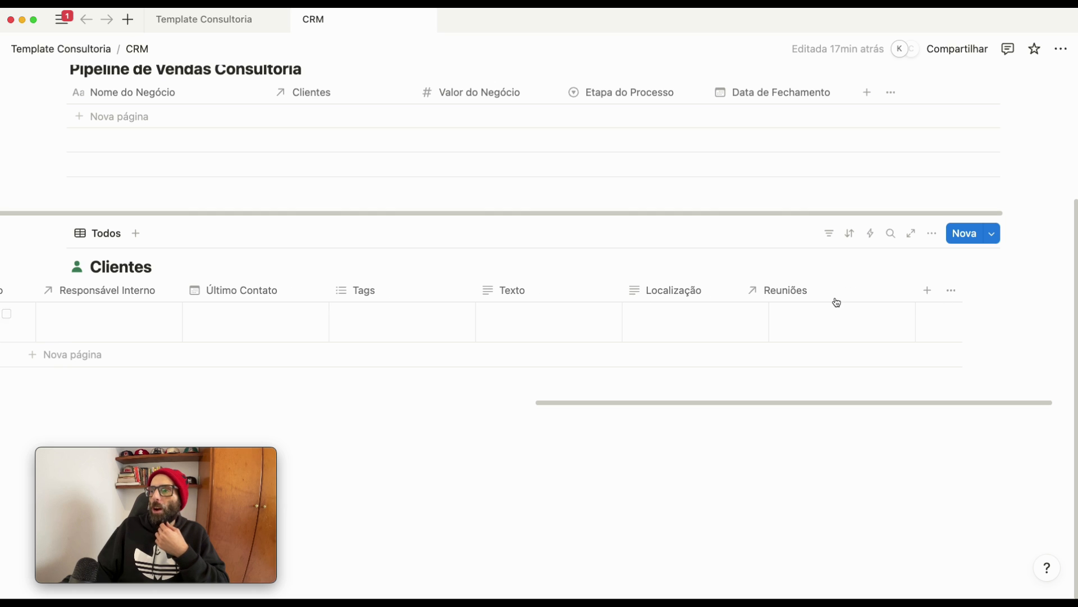
{"action": "left_click_drag", "start_coordinate": [673, 409], "coordinate": [113, 411]}
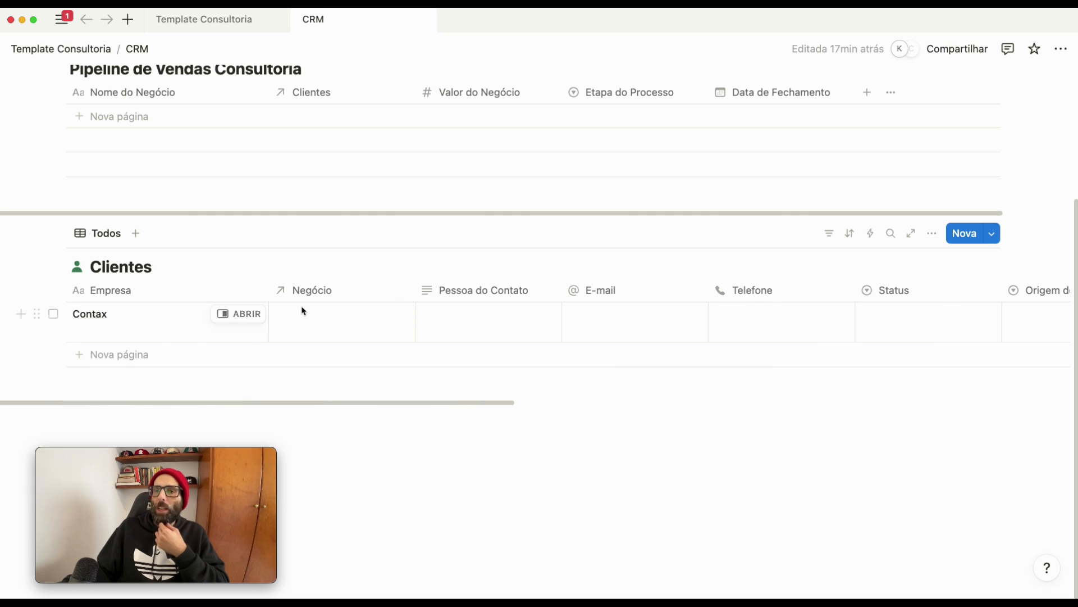
{"action": "left_click_drag", "start_coordinate": [325, 291], "coordinate": [817, 289]}
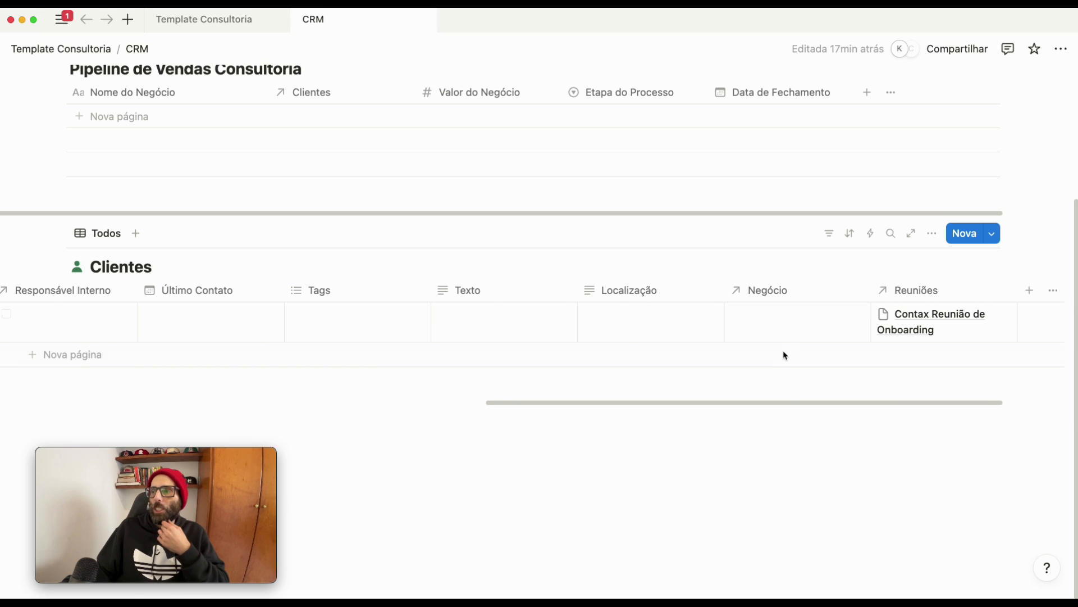
{"action": "left_click_drag", "start_coordinate": [752, 403], "coordinate": [288, 416]}
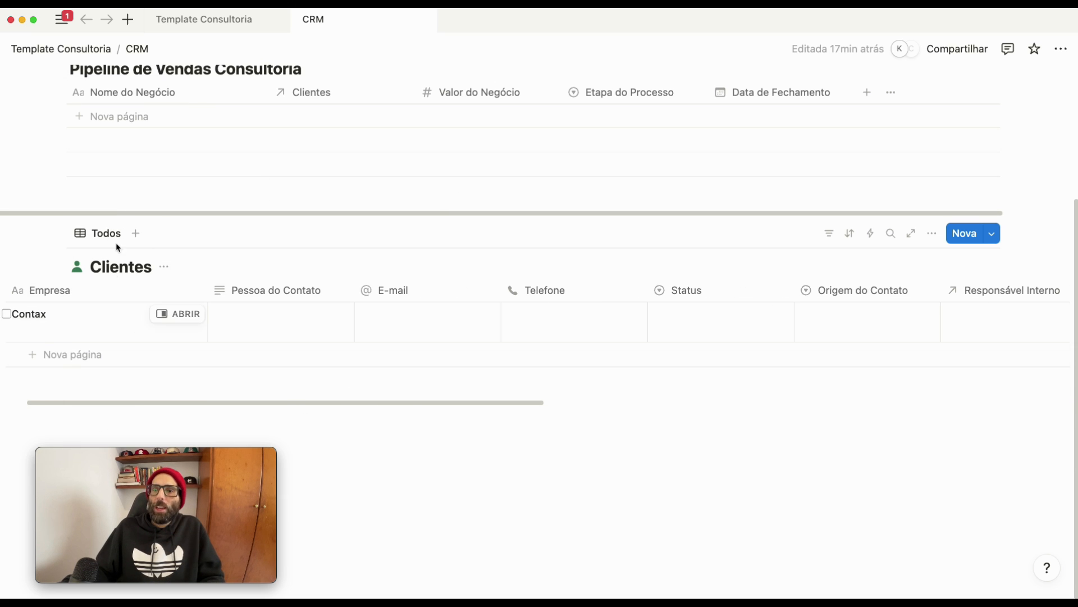
{"action": "left_click_drag", "start_coordinate": [141, 403], "coordinate": [85, 405]}
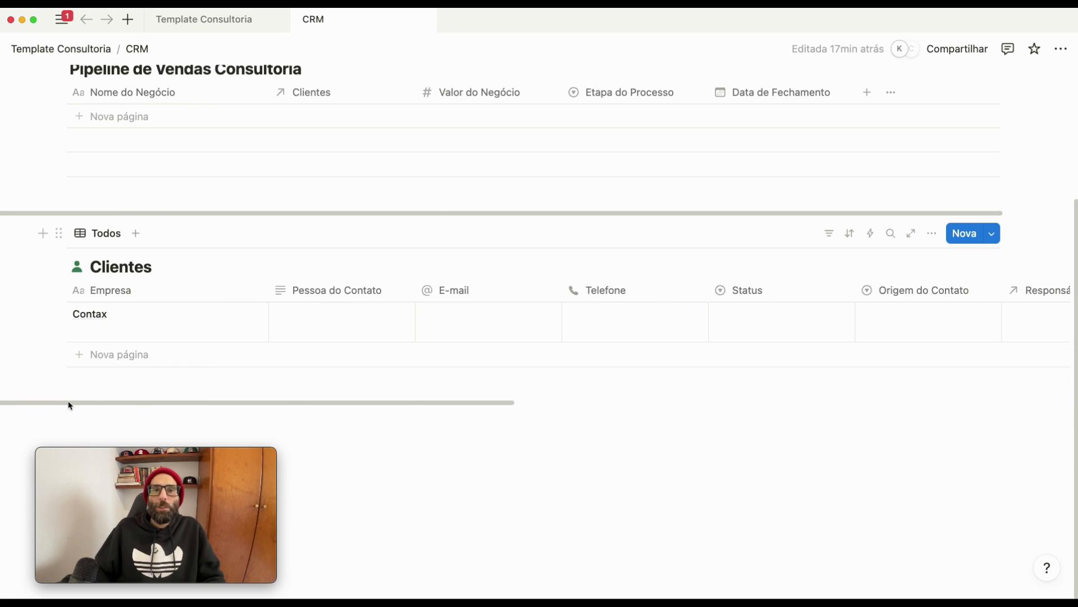
- Insert a new empty database in table view below the Clientes database
{"action": "scroll", "coordinate": [69, 405], "scroll_direction": "up", "scroll_amount": 3}
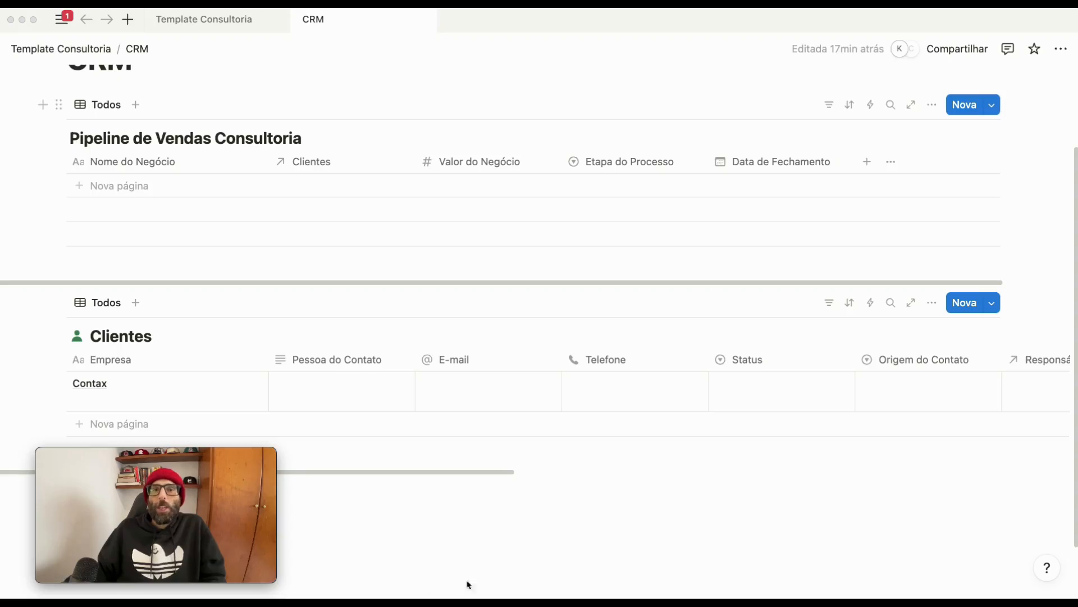
{"action": "scroll", "coordinate": [551, 528], "scroll_direction": "down", "scroll_amount": 2}
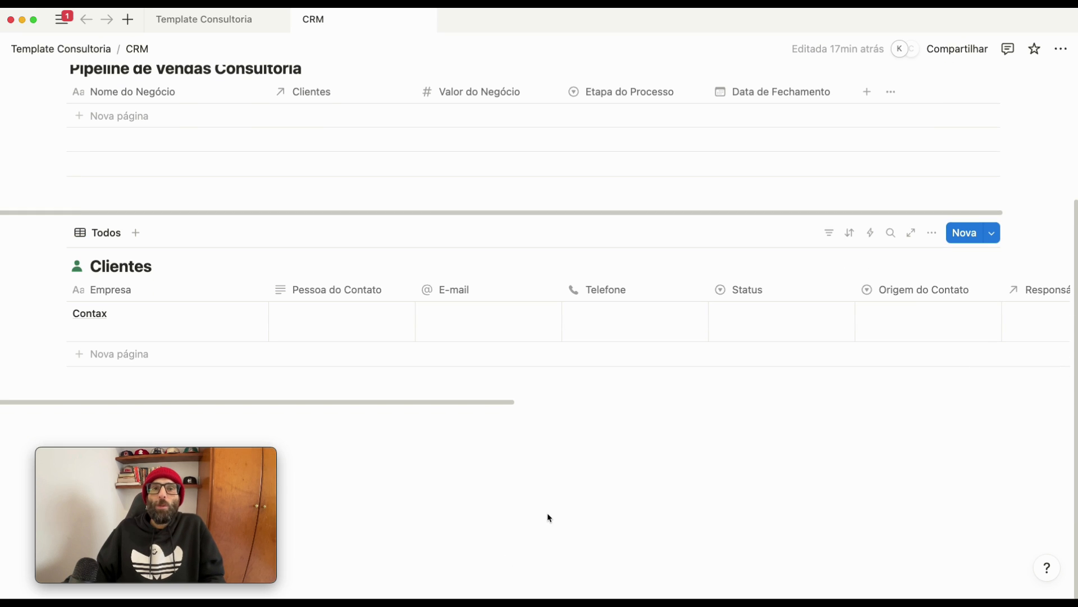
{"action": "left_click", "coordinate": [399, 421]}
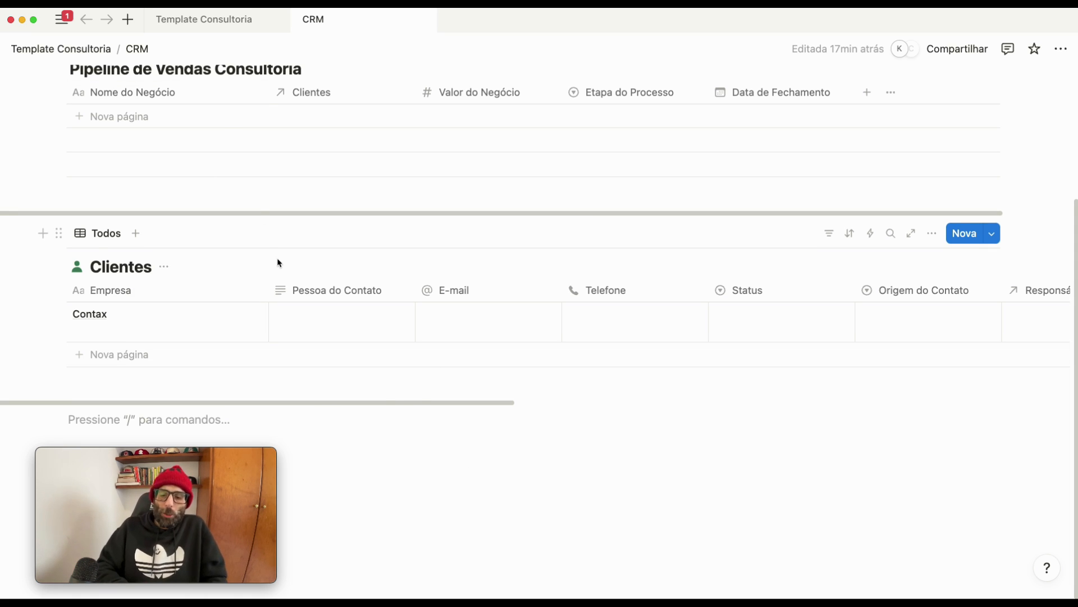
{"action": "type", "text": "/"}
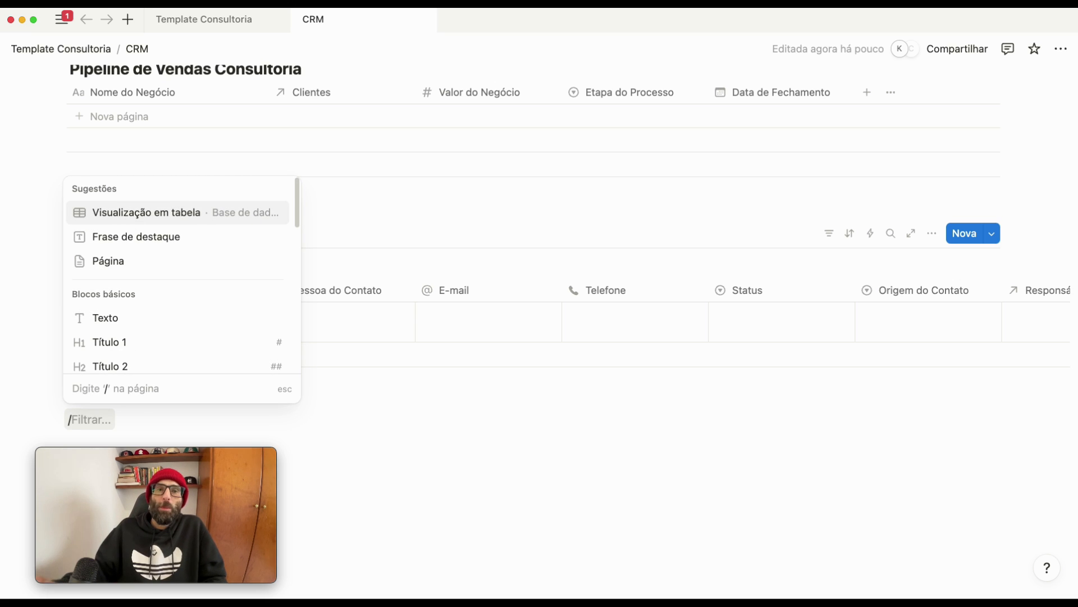
{"action": "left_click", "coordinate": [197, 214]}
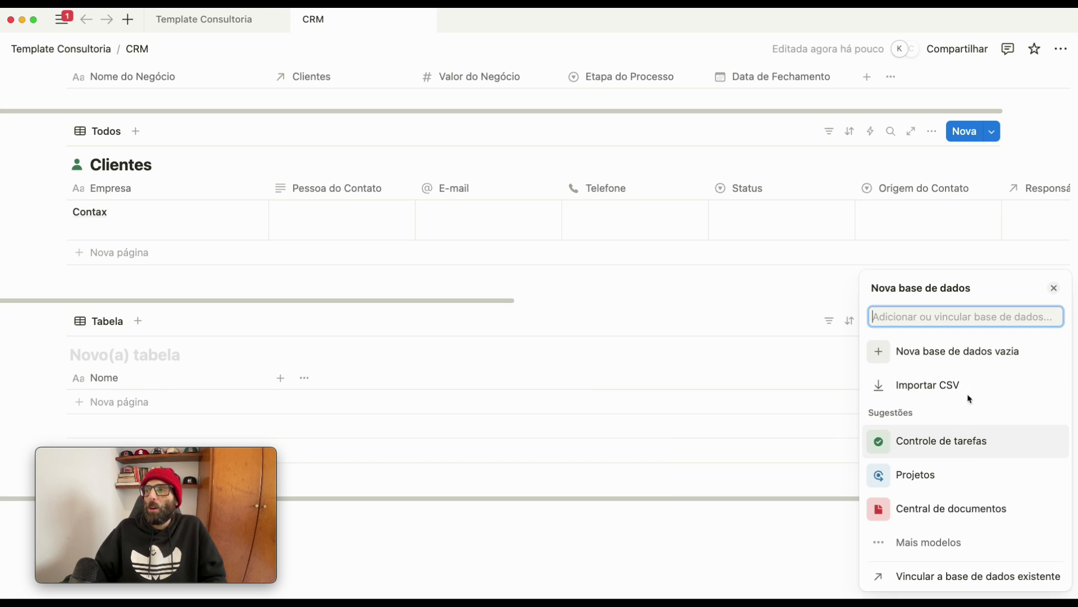
{"action": "mouse_move", "coordinate": [1054, 465]}
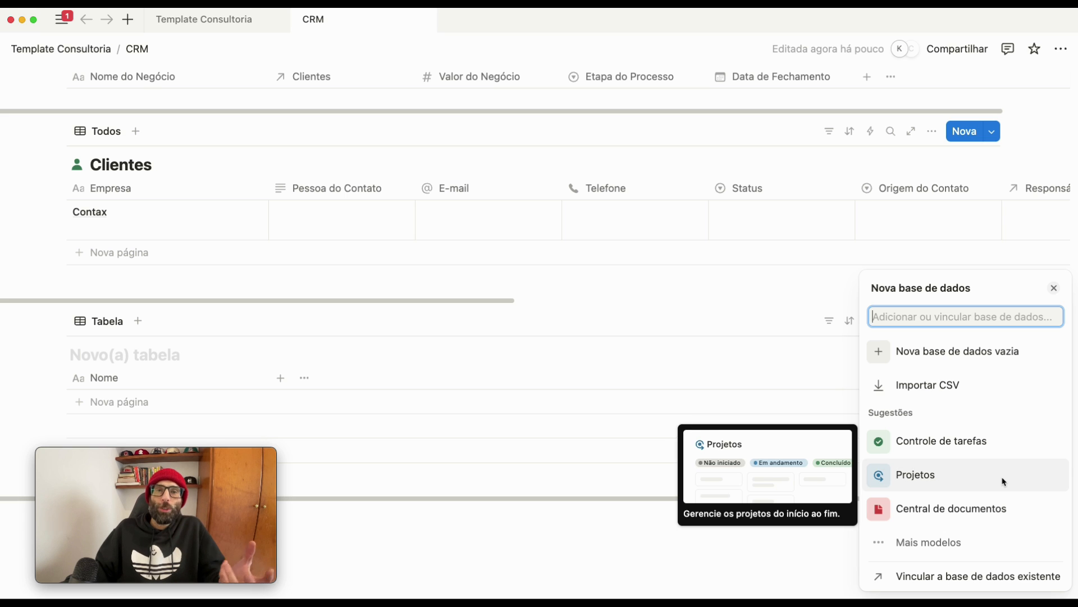
{"action": "left_click", "coordinate": [975, 357]}
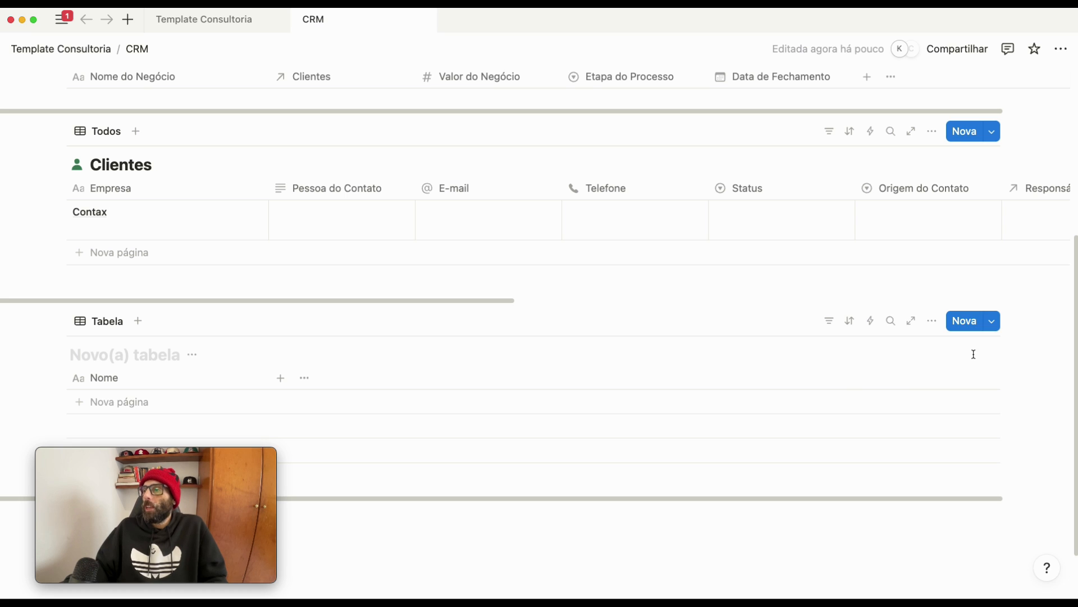
- Title the new database Atividades Clientes Consultoria
{"action": "scroll", "coordinate": [61, 279], "scroll_direction": "down", "scroll_amount": 2}
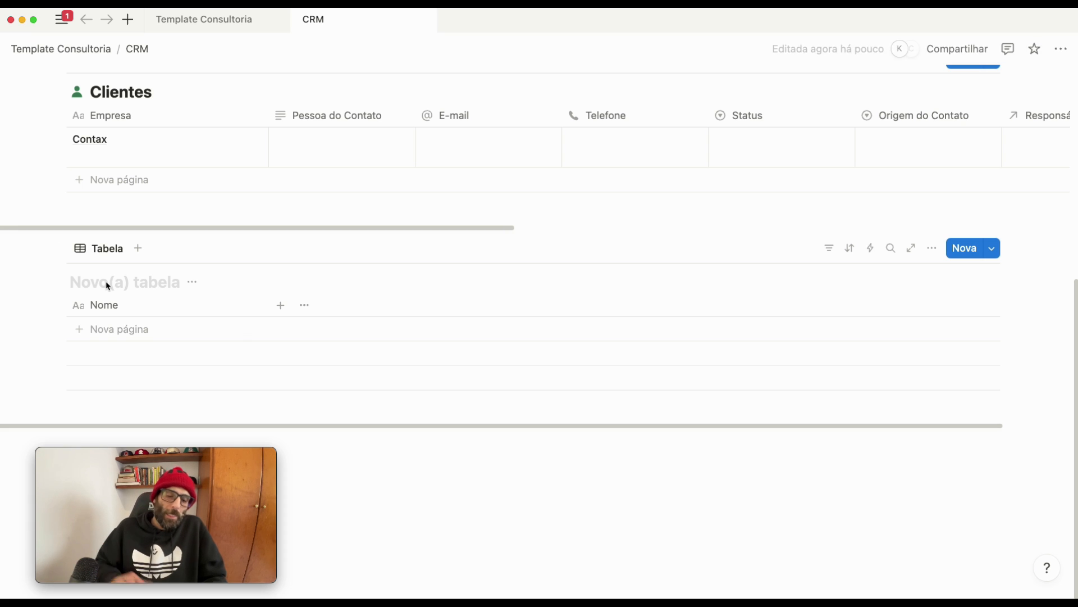
{"action": "type", "text": "Ativida"}
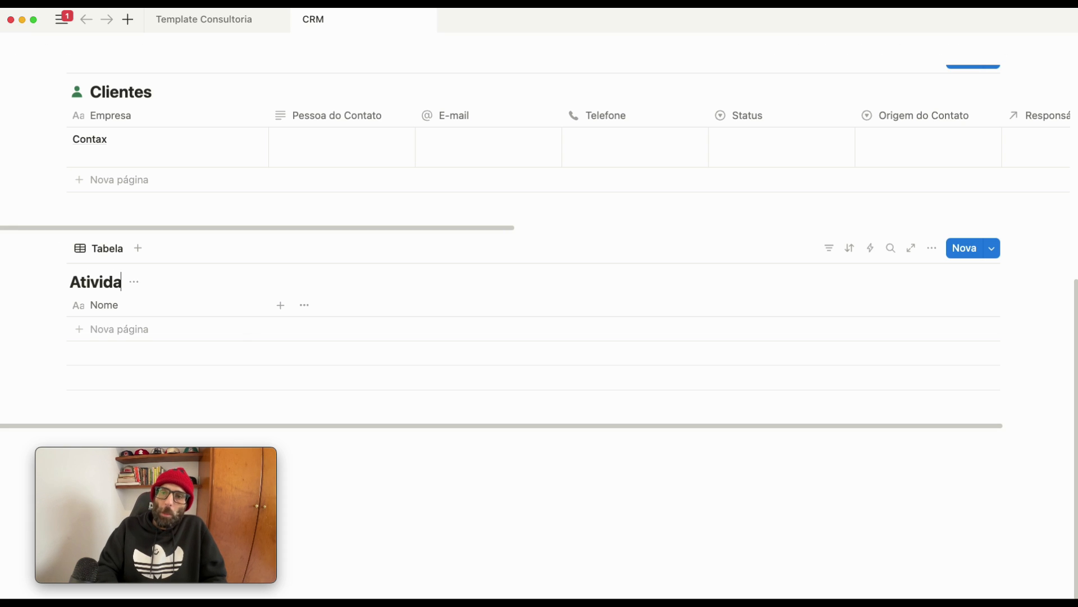
{"action": "type", "text": "des Clientes"}
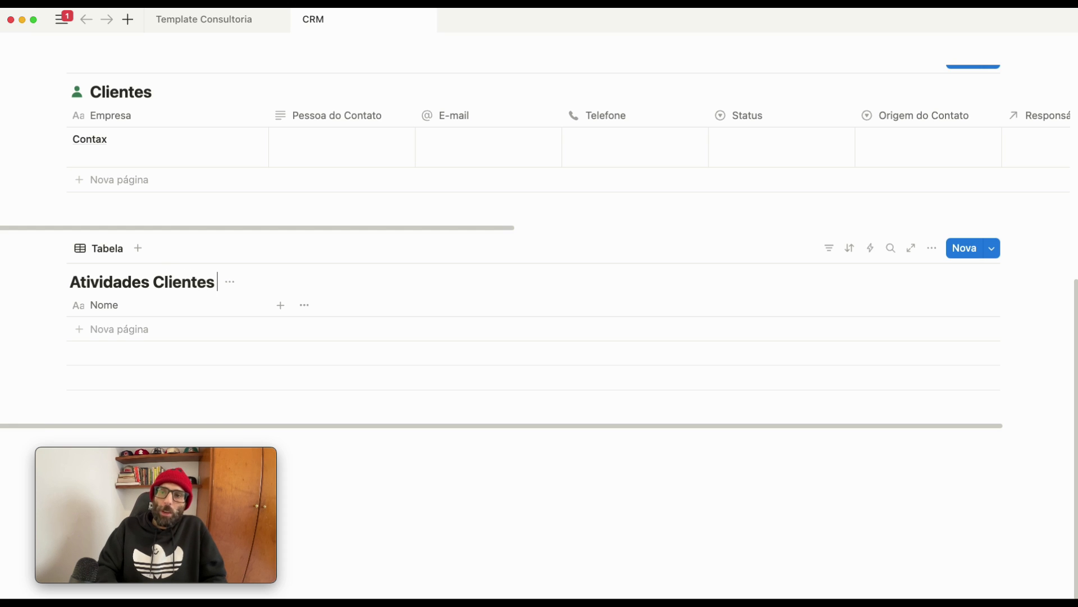
{"action": "key", "text": "BackSpace"}
{"action": "key", "text": "BackSpace"}
{"action": "type", "text": "CO"}
{"action": "type", "text": "o"}
{"action": "key", "text": "BackSpace"}
{"action": "key", "text": "BackSpace"}
{"action": "type", "text": "onsult"}
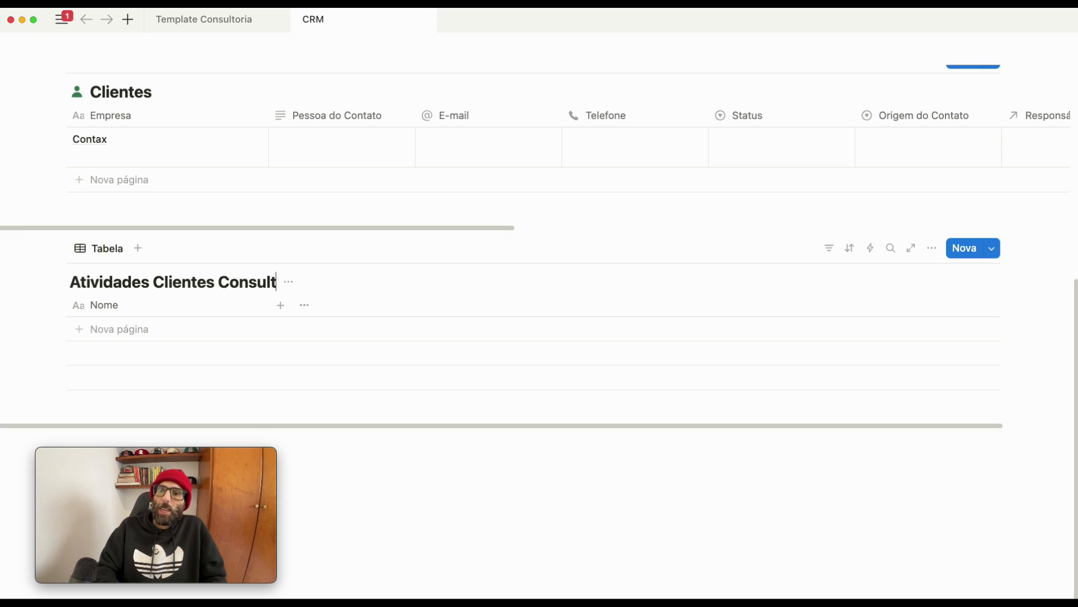
{"action": "type", "text": "oria"}
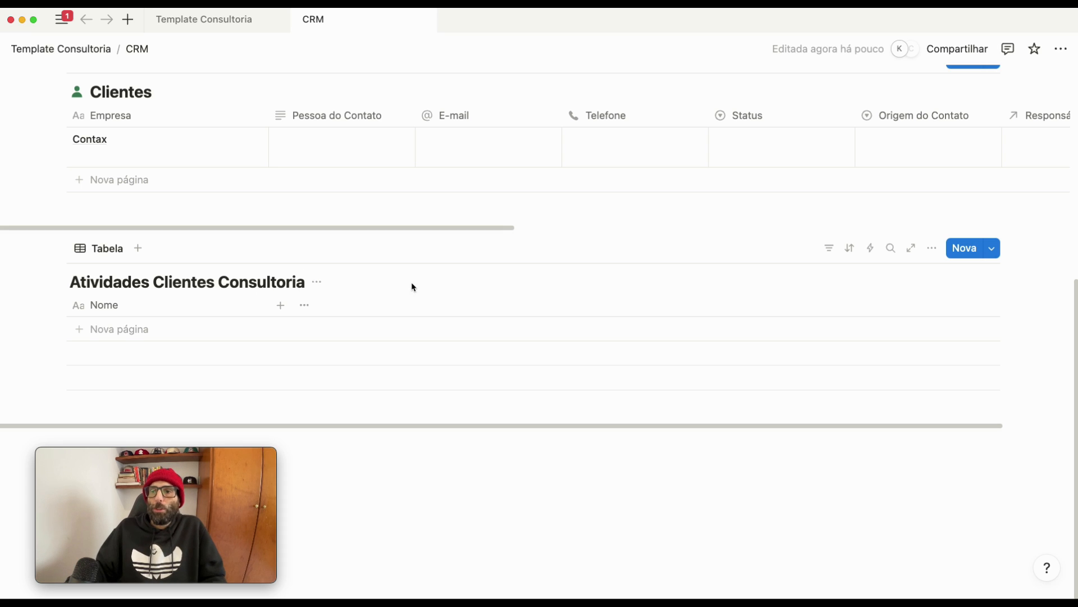
- Rename the table view of the Atividades Clientes Consultoria database as Todos
{"action": "scroll", "coordinate": [284, 267], "scroll_direction": "up", "scroll_amount": 5}
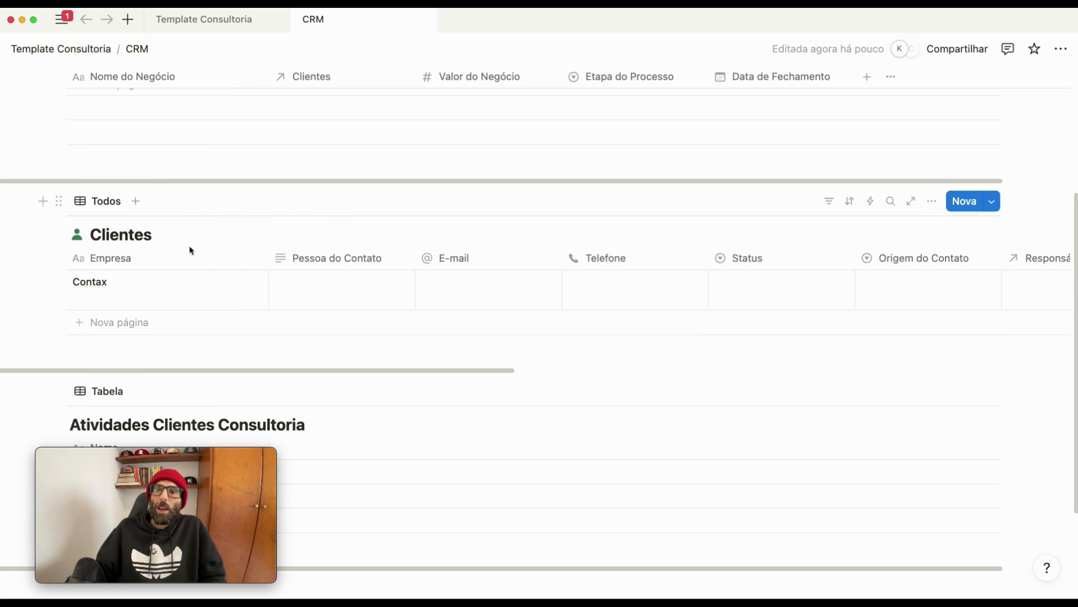
{"action": "scroll", "coordinate": [203, 250], "scroll_direction": "up", "scroll_amount": 7}
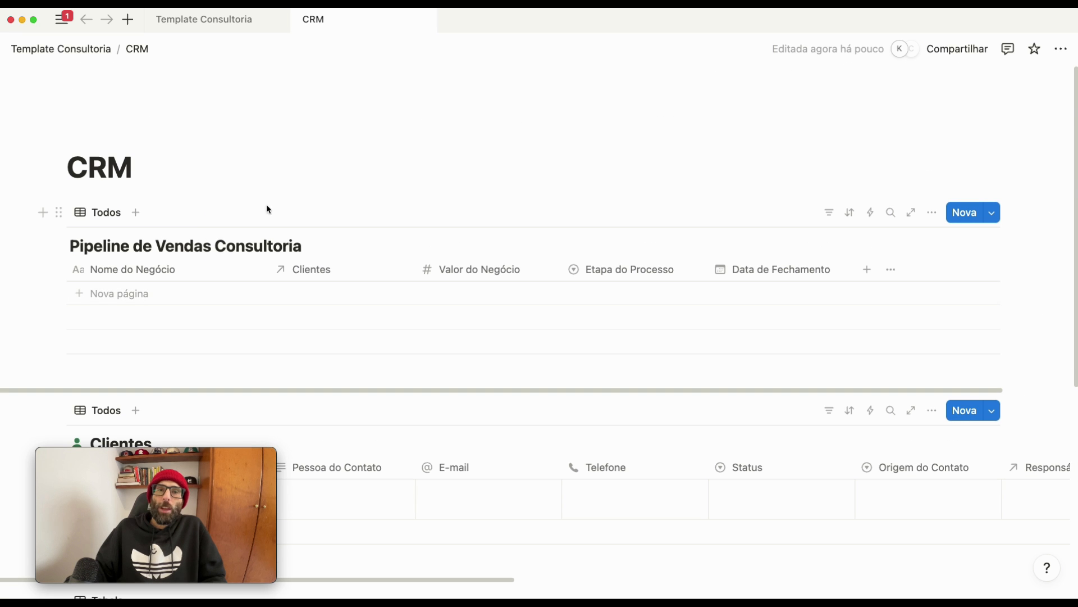
{"action": "scroll", "coordinate": [336, 297], "scroll_direction": "down", "scroll_amount": 10}
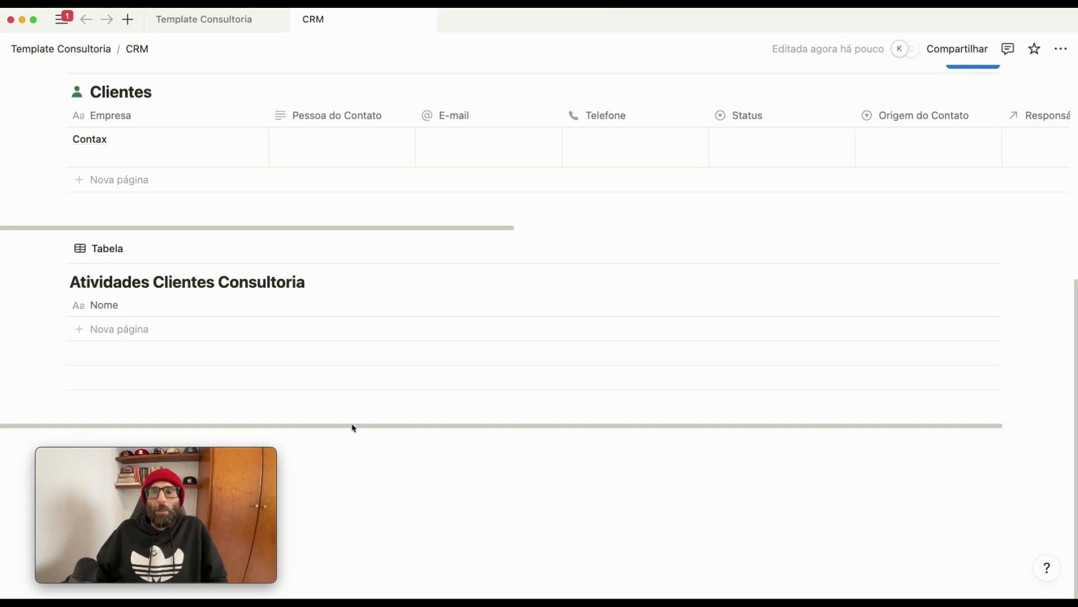
{"action": "left_click", "coordinate": [107, 248]}
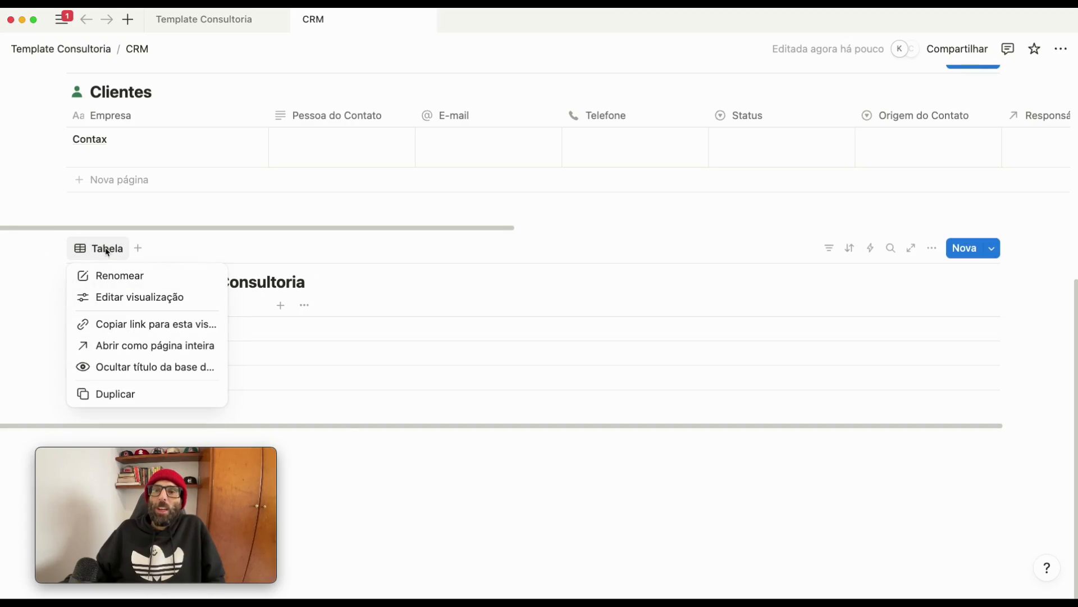
{"action": "left_click", "coordinate": [118, 276]}
{"action": "type", "text": "Todos"}
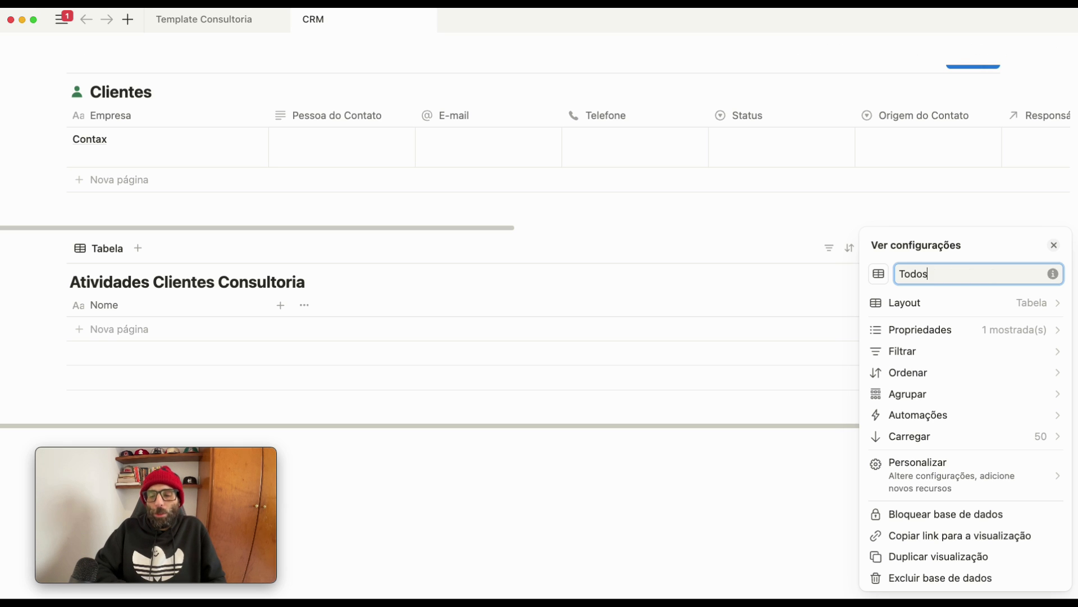
{"action": "left_click", "coordinate": [453, 447]}
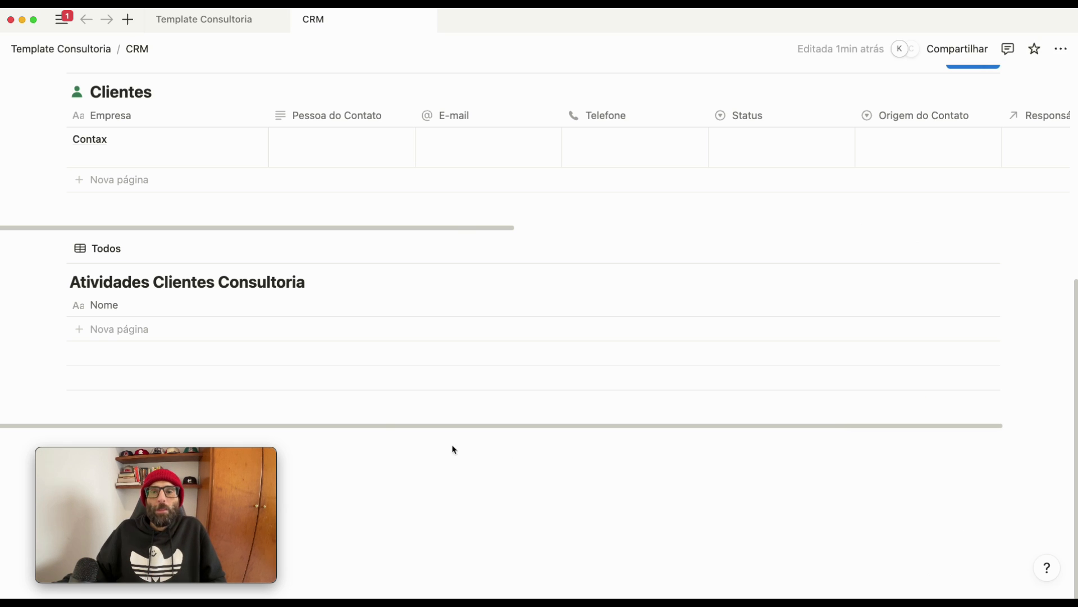
- Rename the Nome property of Atividades Clientes Consultoria as Descrição da Atividade
{"action": "left_click", "coordinate": [134, 310]}
{"action": "left_click_drag", "start_coordinate": [111, 339], "coordinate": [84, 337]}
{"action": "type", "text": "Descrição da At"}
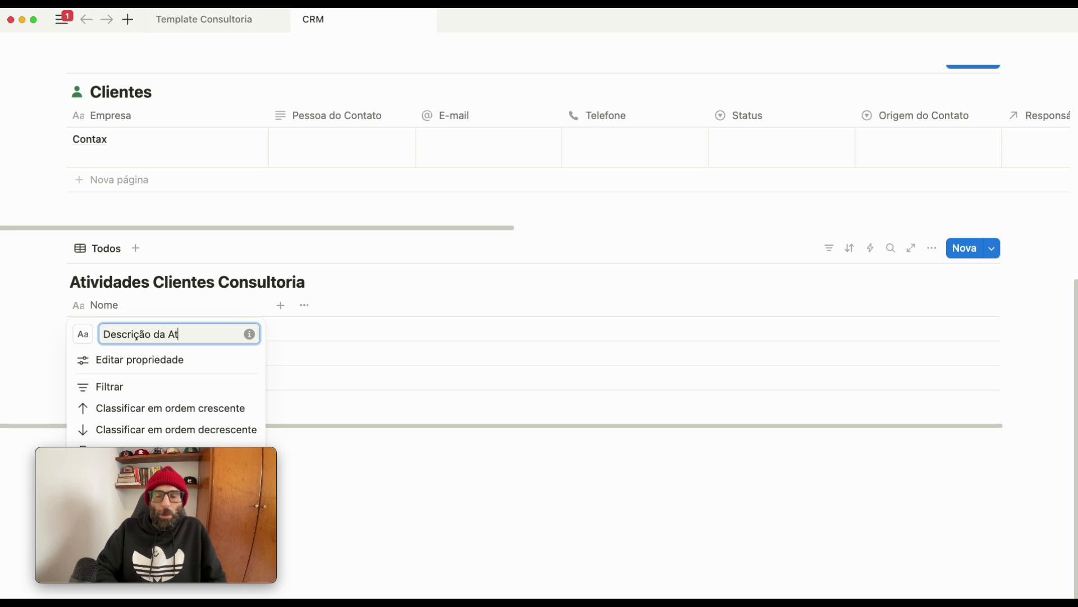
{"action": "type", "text": "ividade"}
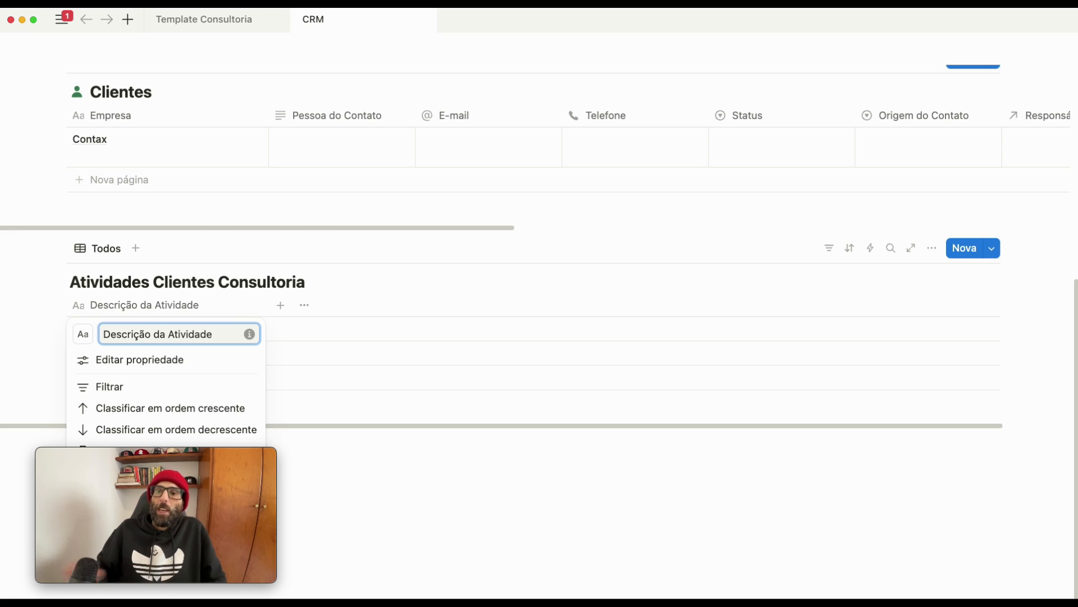
{"action": "left_click", "coordinate": [368, 458]}
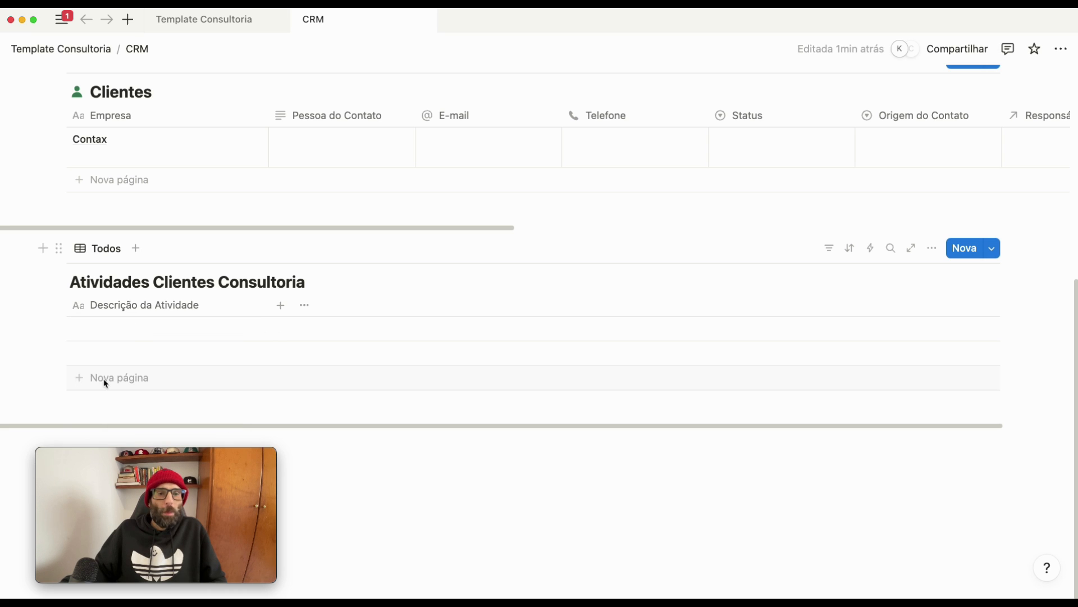
- Add a text property named Resultado to the Atividades Clientes Consultoria database
{"action": "left_click", "coordinate": [280, 306]}
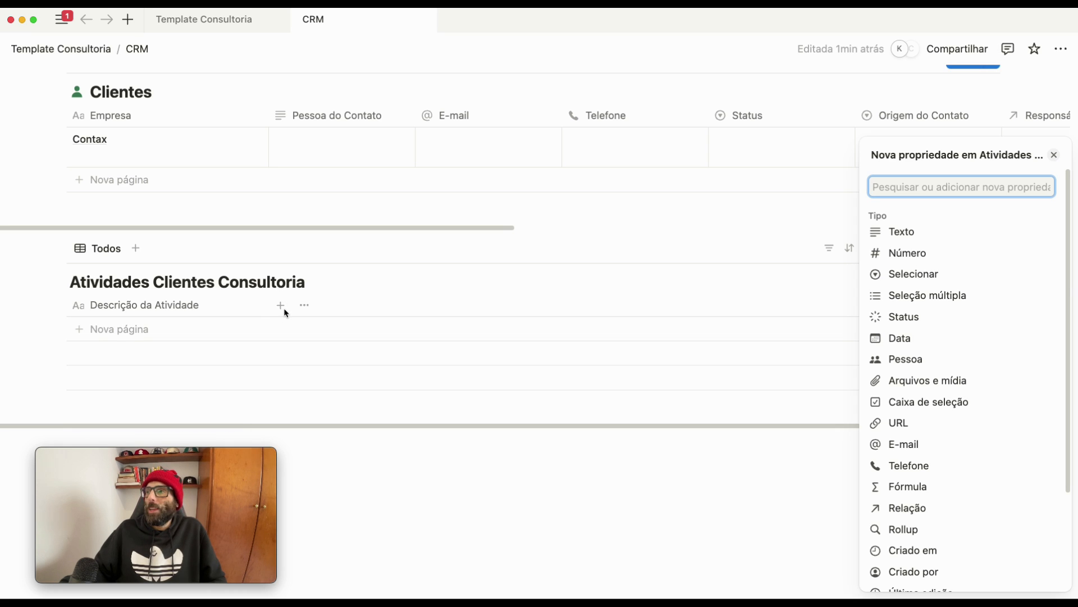
{"action": "left_click", "coordinate": [897, 236]}
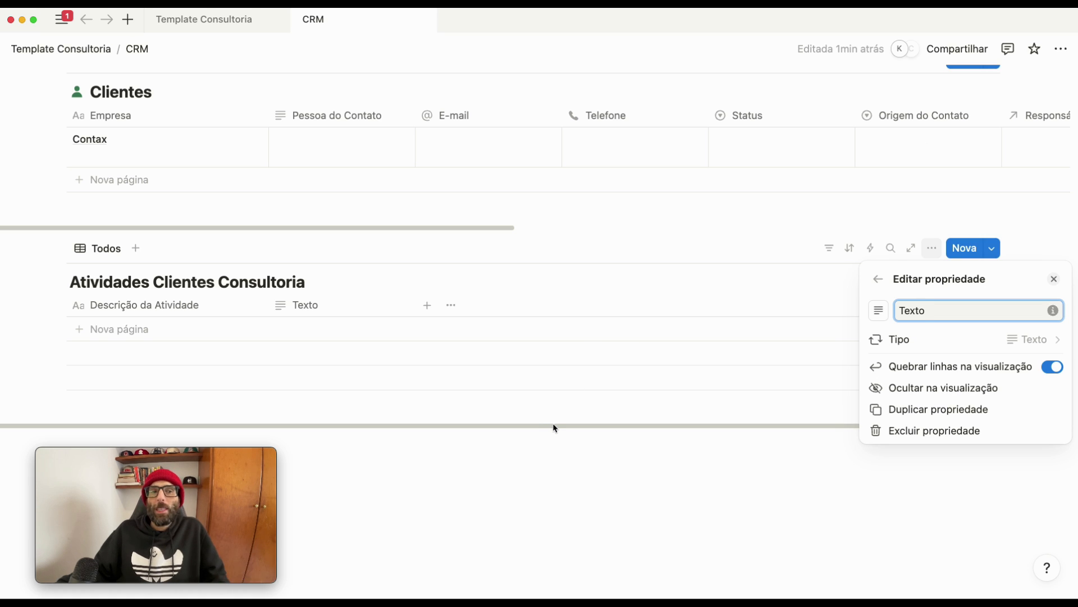
{"action": "double_click", "coordinate": [930, 316]}
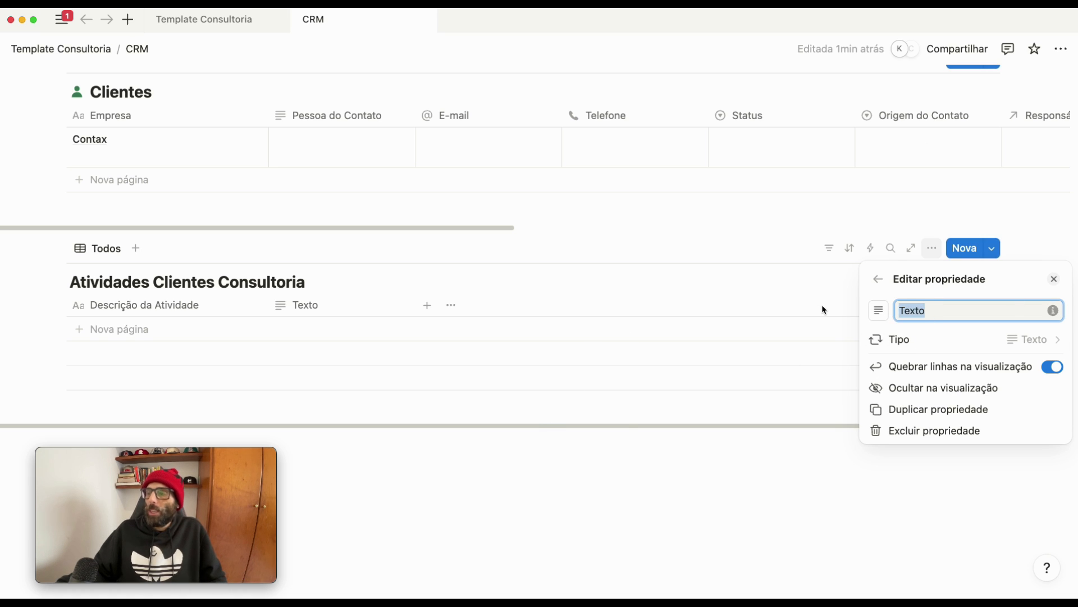
{"action": "type", "text": "Resultad"}
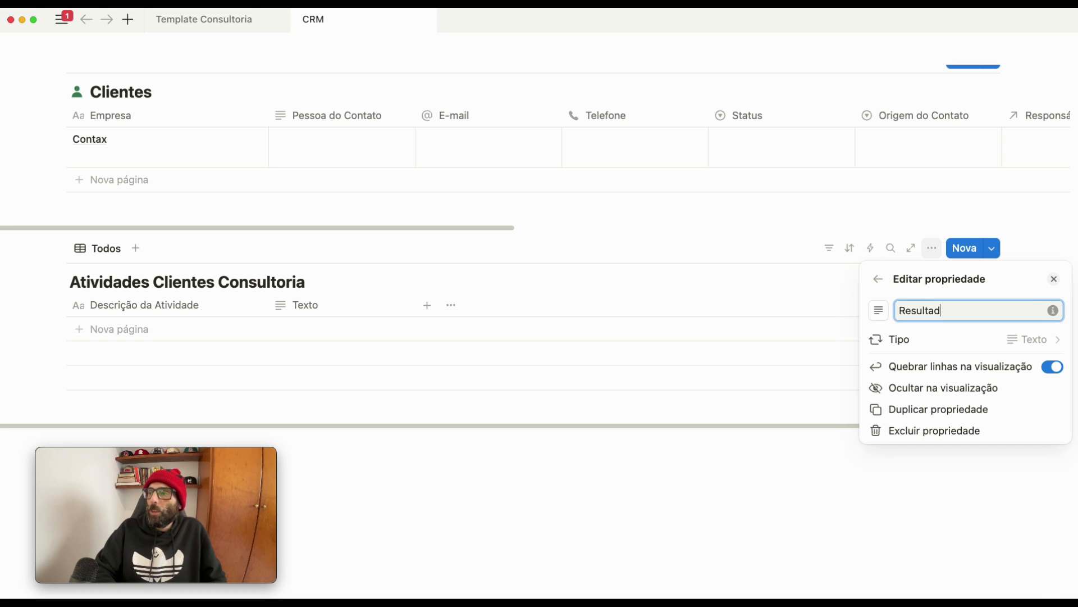
{"action": "left_click", "coordinate": [616, 475]}
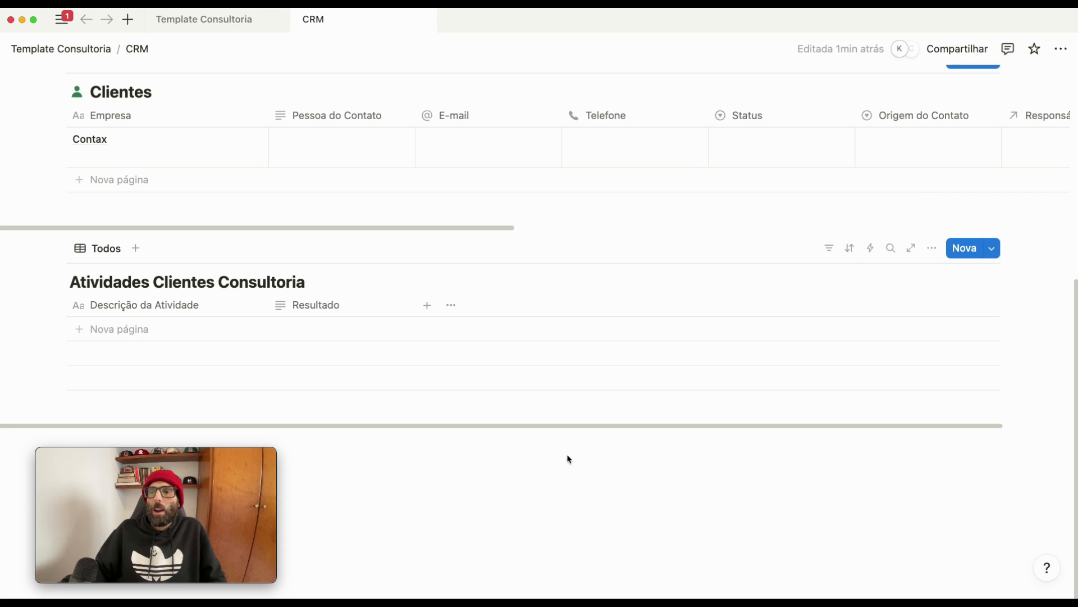
- Add a checkbox property named Requer Acompanhamento? to the Atividades Clientes Consultoria database
{"action": "left_click", "coordinate": [428, 305]}
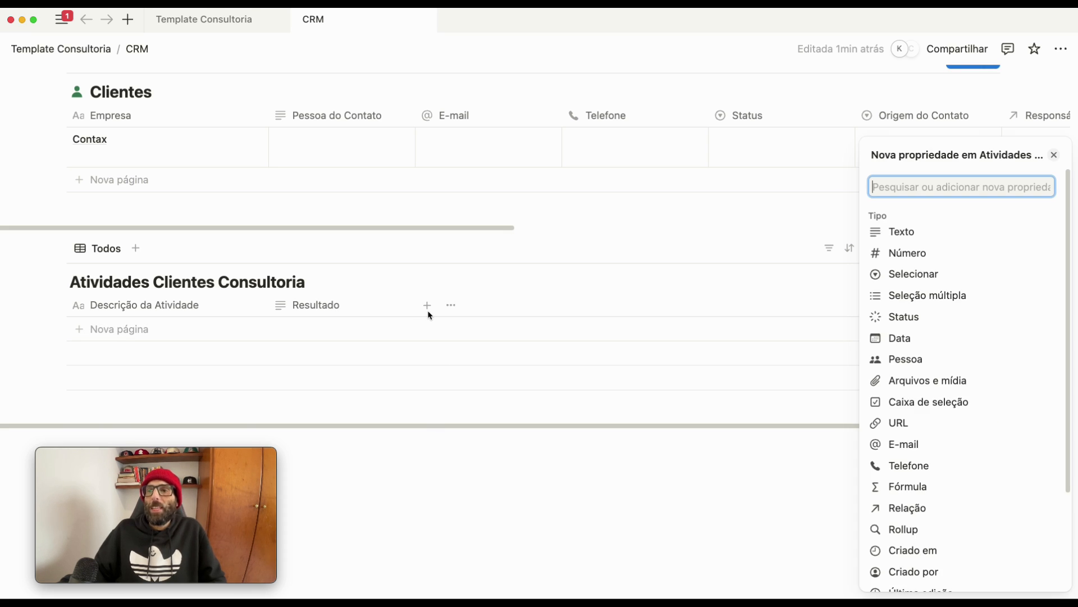
{"action": "left_click", "coordinate": [908, 402]}
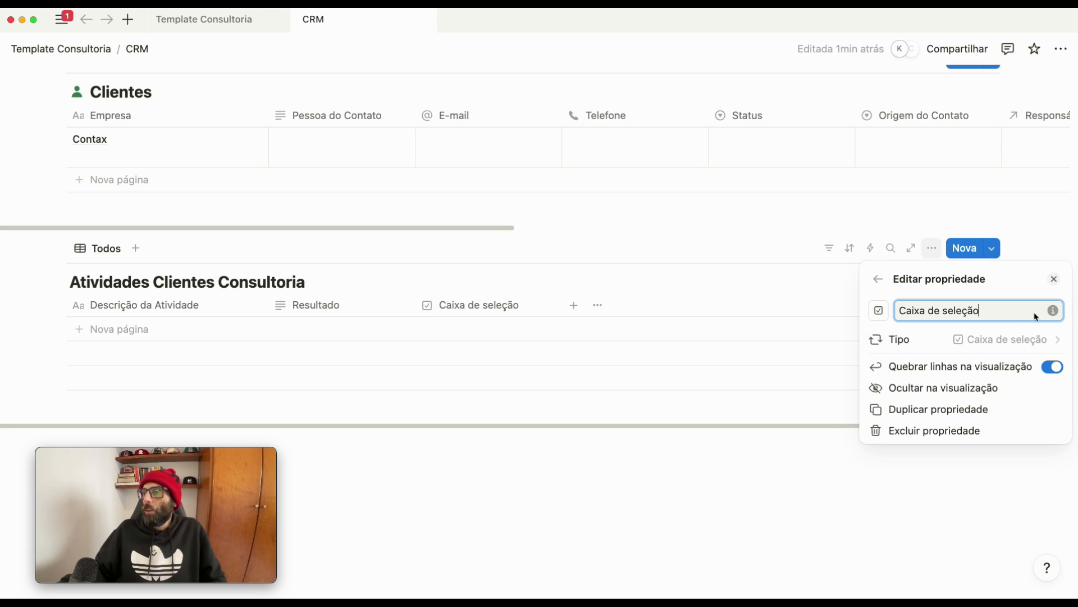
{"action": "left_click_drag", "start_coordinate": [1035, 313], "coordinate": [835, 290]}
{"action": "type", "text": "Requer Acompanhamento?"}
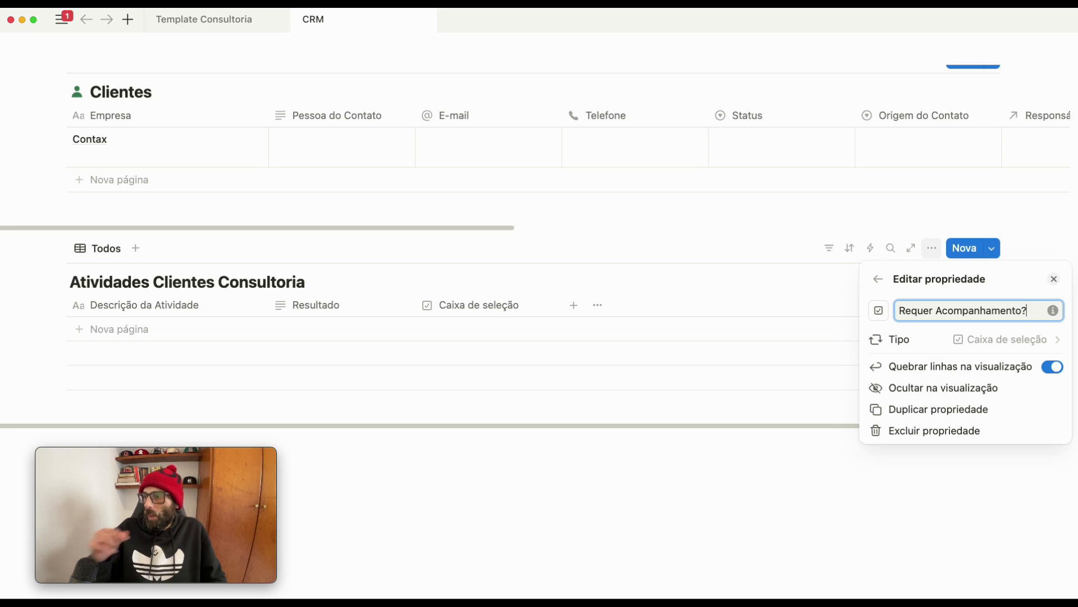
{"action": "left_click", "coordinate": [602, 478]}
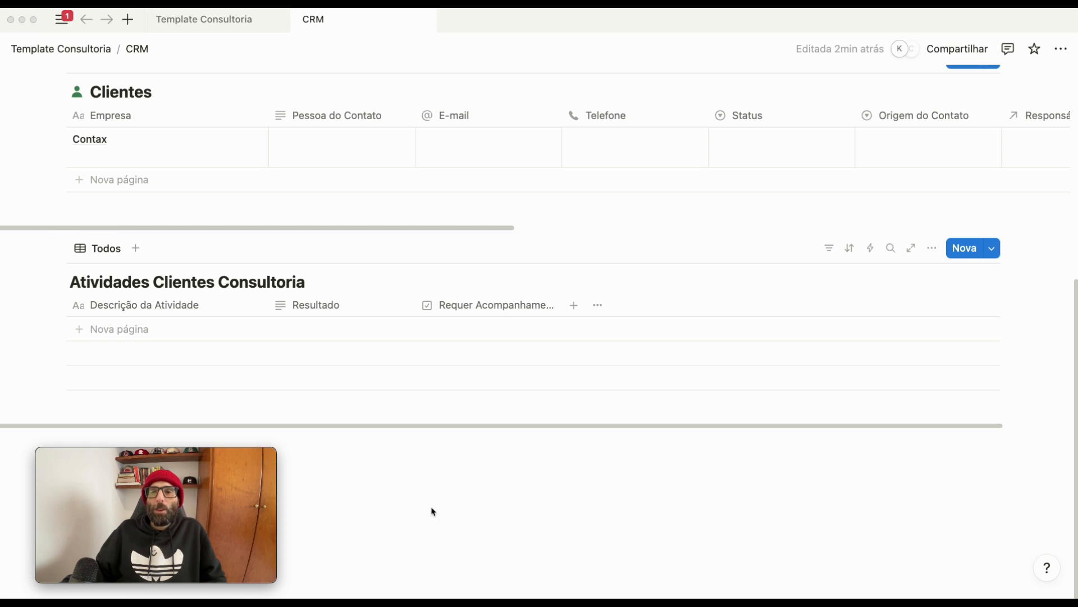
- Start a new relation property in the Atividades Clientes Consultoria database, bringing up the choice of related database
{"action": "left_click", "coordinate": [573, 311]}
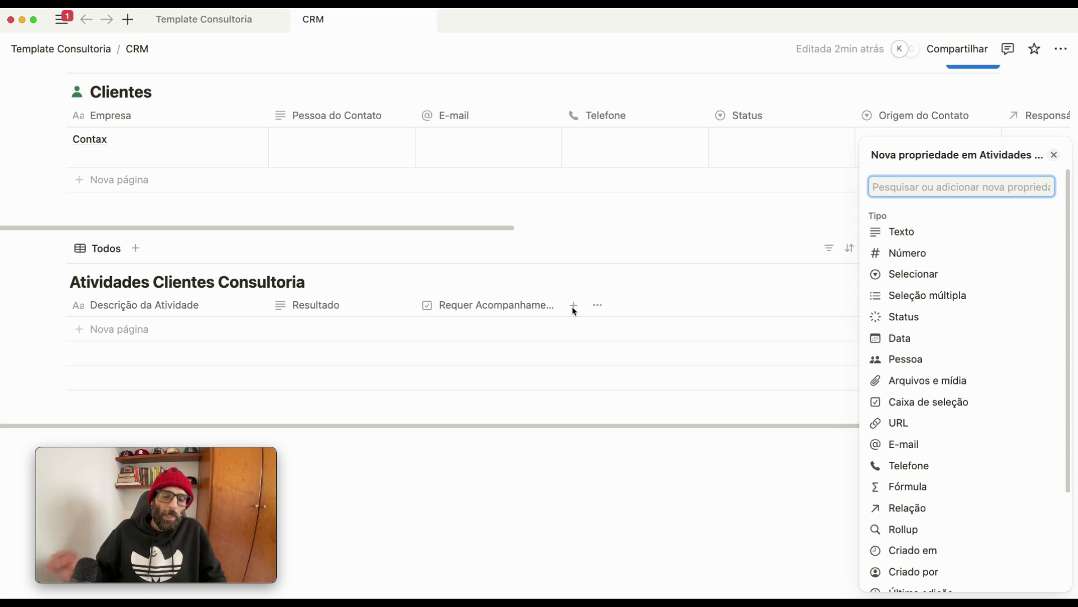
{"action": "type", "text": "rela"}
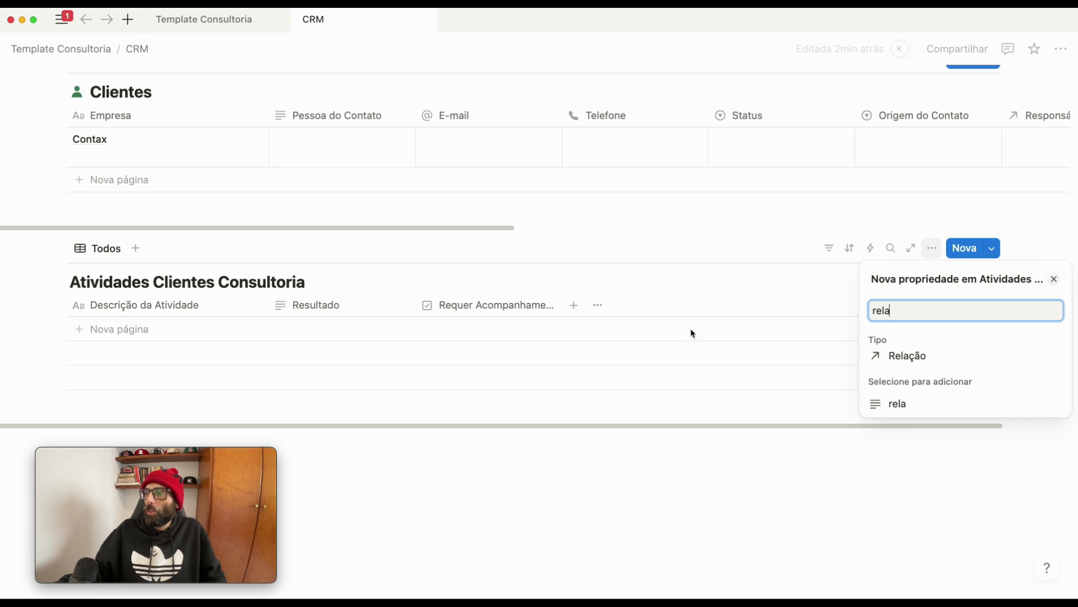
{"action": "left_click", "coordinate": [907, 356]}
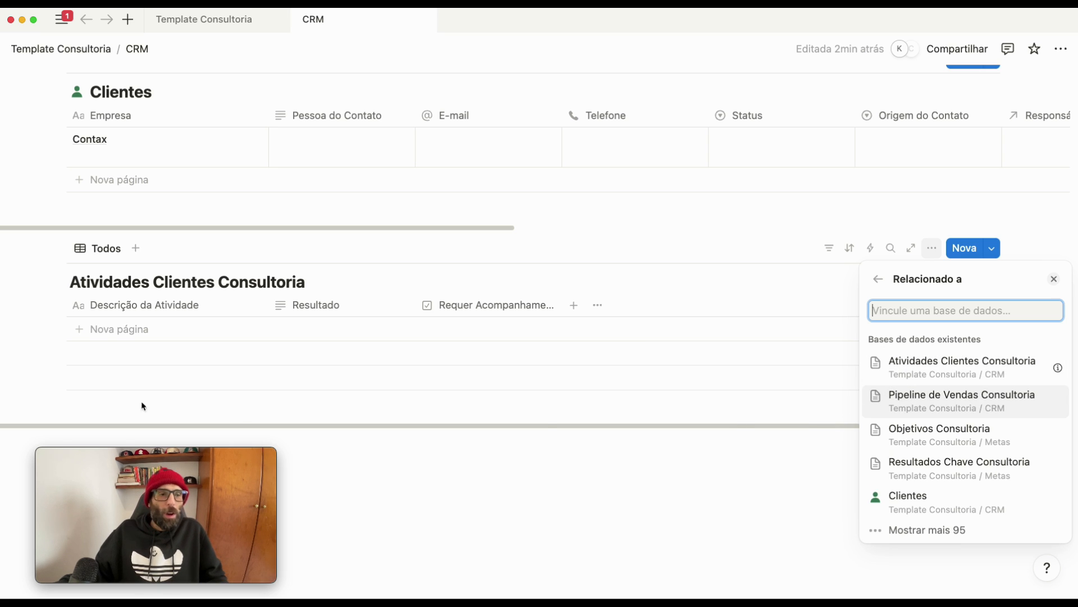
- Add a one-way relation property named "Negócio" to Atividades Clientes Consultoria, linked to the Pipeline de Vendas Consultoria database
{"action": "left_click", "coordinate": [926, 403]}
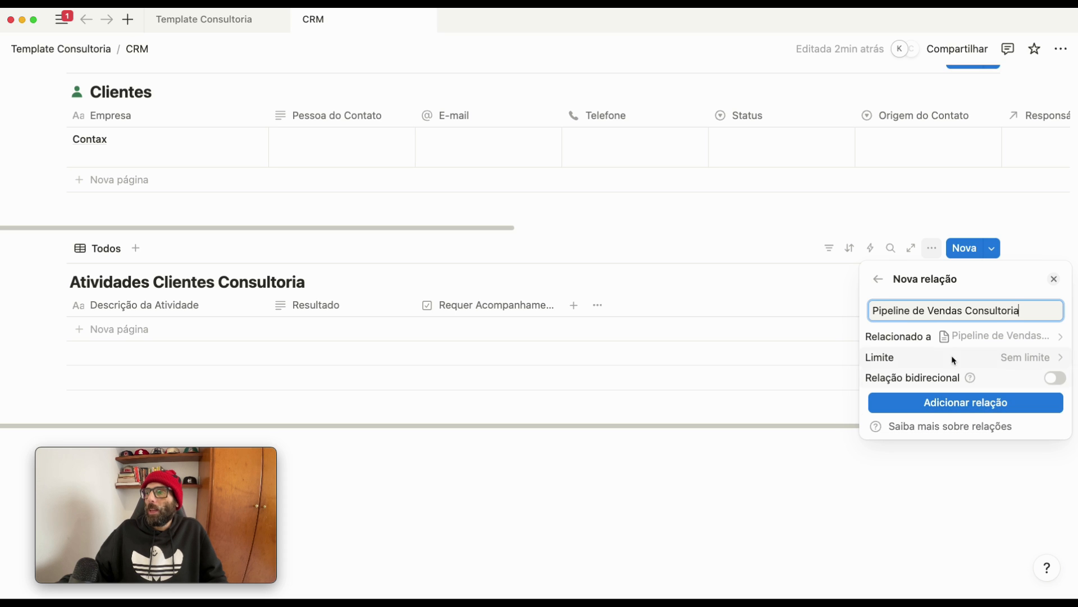
{"action": "left_click_drag", "start_coordinate": [1036, 310], "coordinate": [846, 307]}
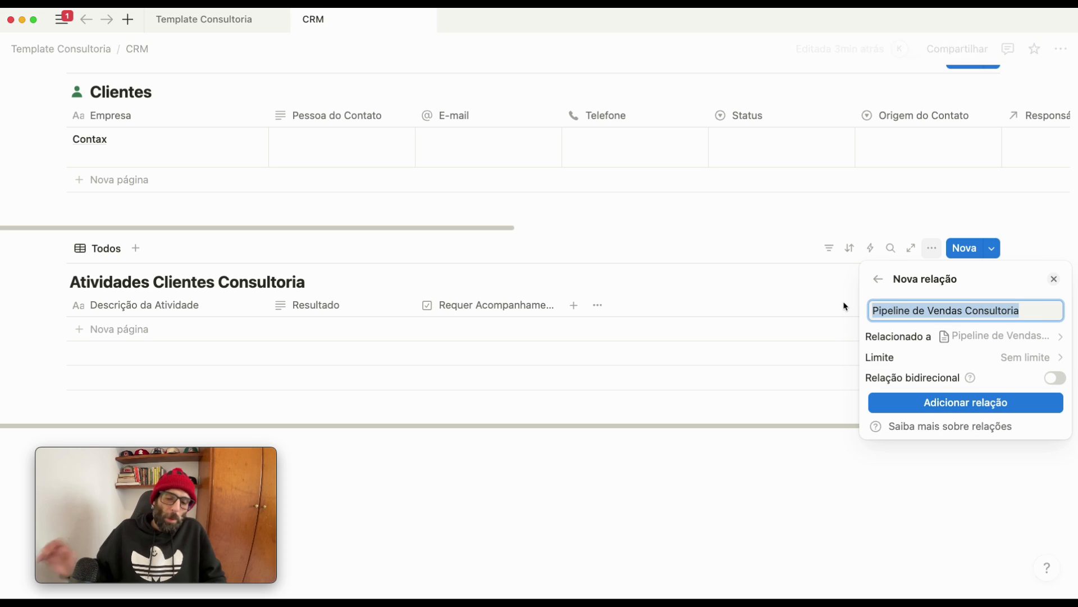
{"action": "type", "text": "Negócio"}
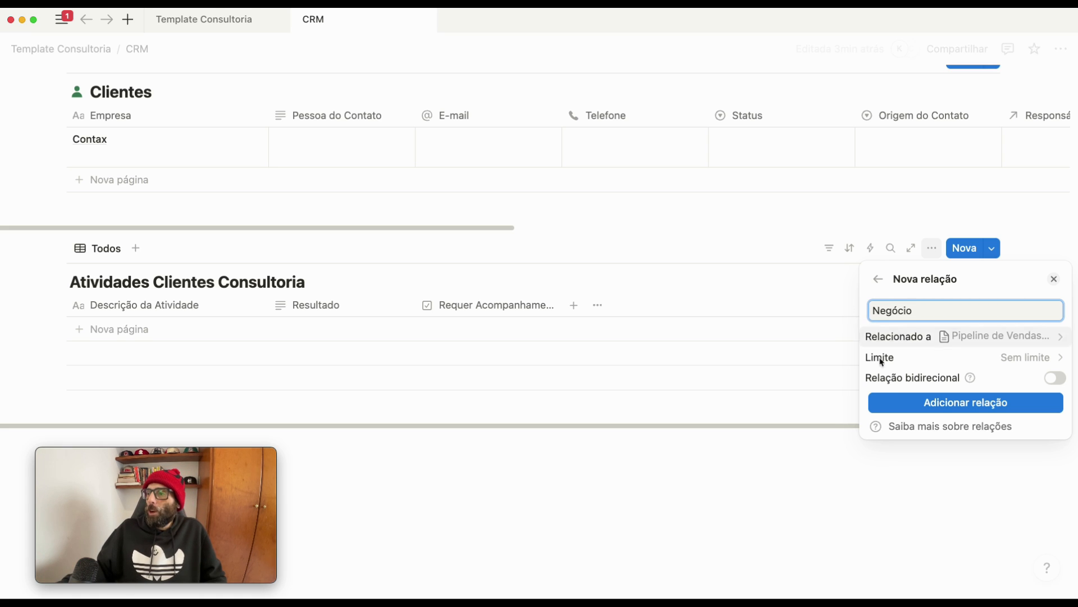
{"action": "left_click", "coordinate": [970, 402]}
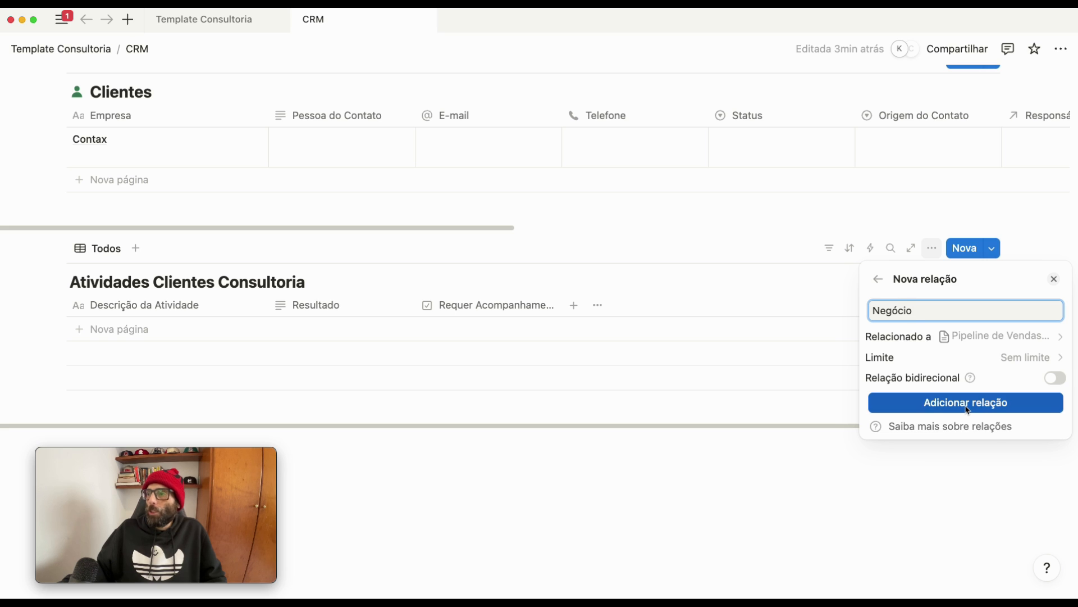
{"action": "left_click", "coordinate": [653, 508]}
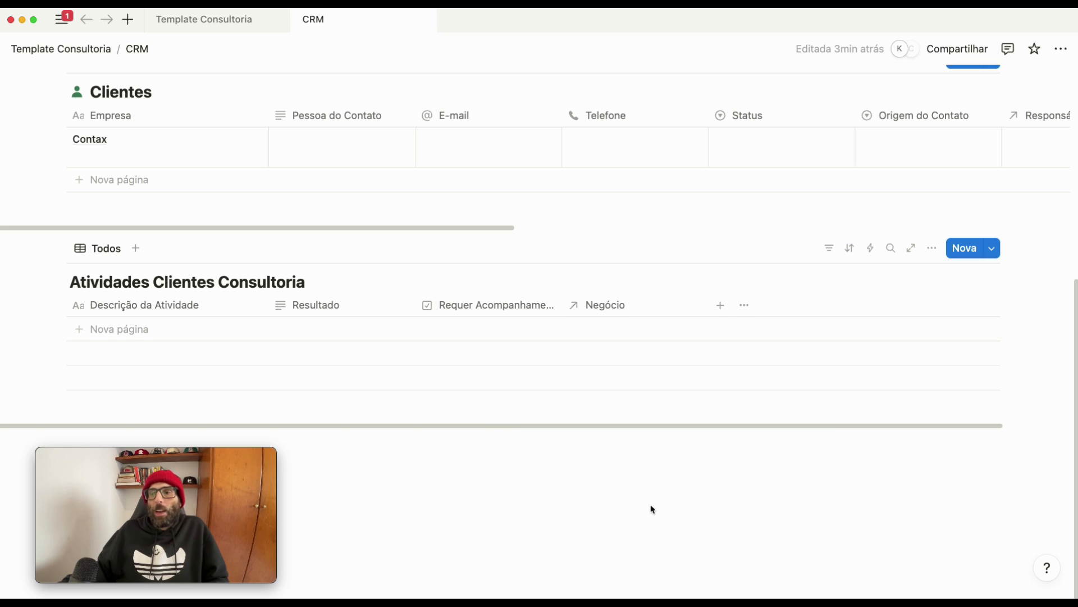
- Add a date property named "Data da Atividade" to Atividades Clientes Consultoria with the time format set to 24 horas
{"action": "left_click", "coordinate": [719, 306]}
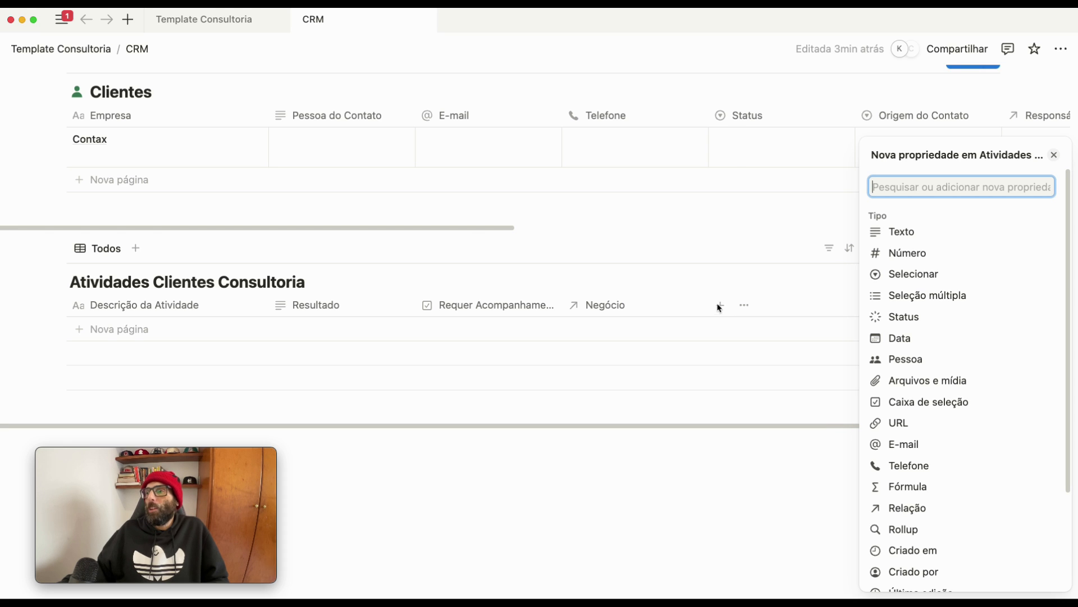
{"action": "left_click", "coordinate": [910, 338]}
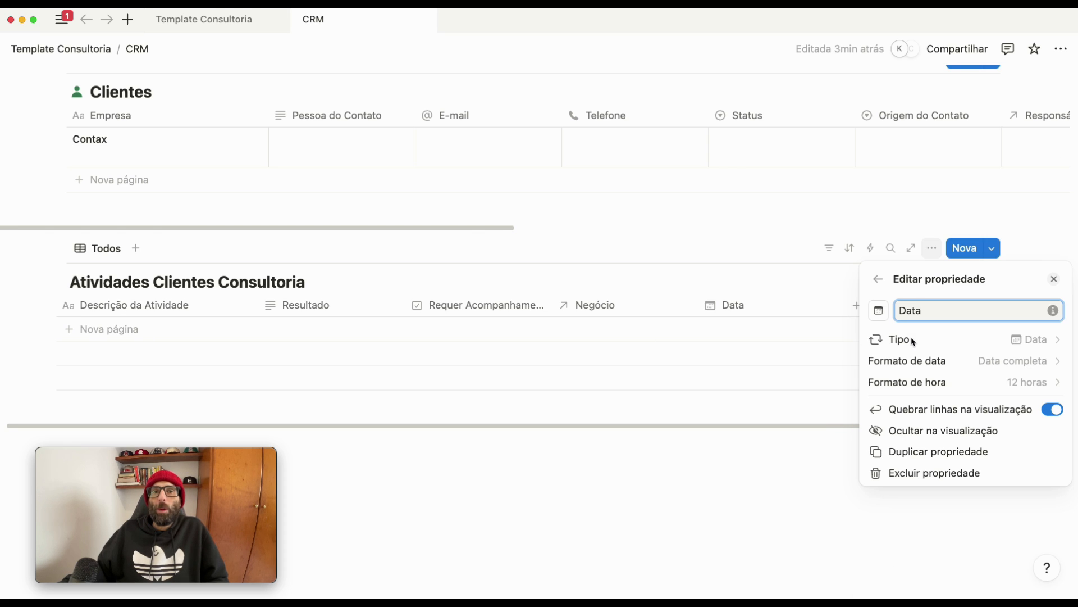
{"action": "left_click_drag", "start_coordinate": [963, 317], "coordinate": [994, 318]}
{"action": "type", "text": "da"}
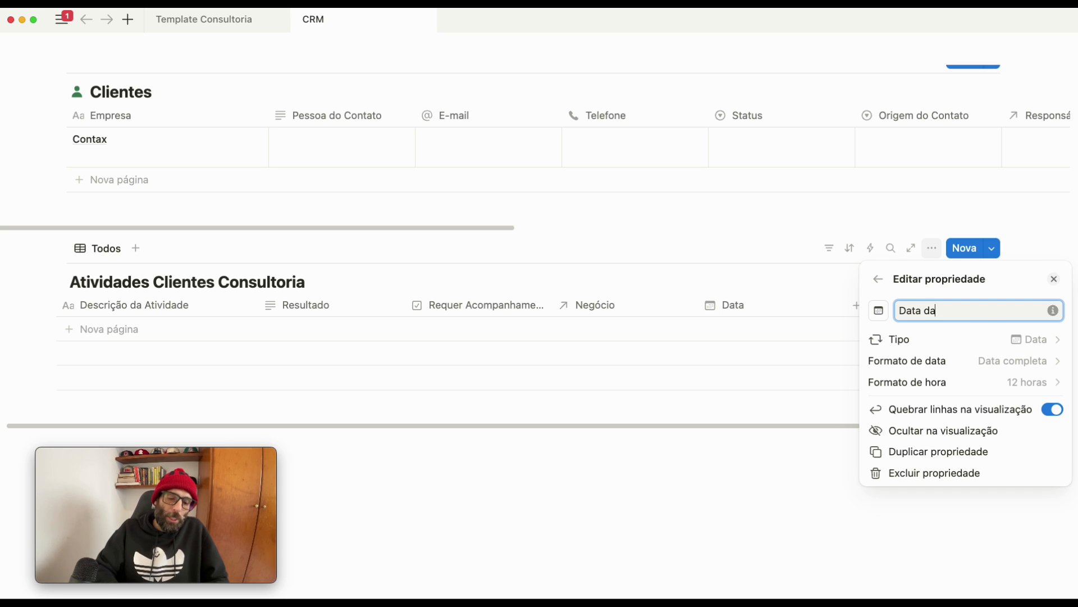
{"action": "type", "text": " Atividade"}
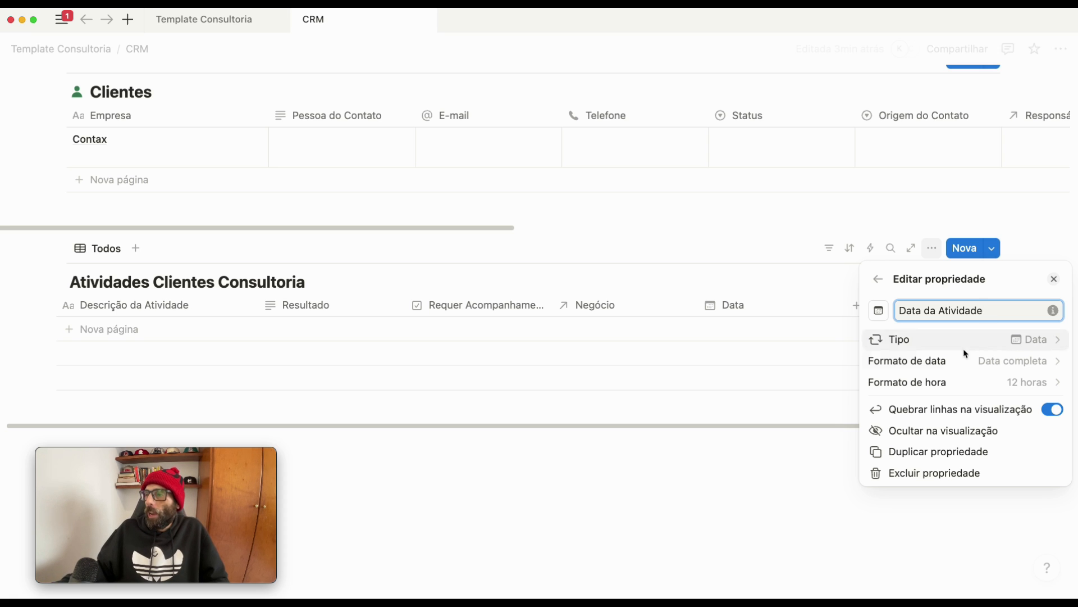
{"action": "left_click", "coordinate": [1034, 382]}
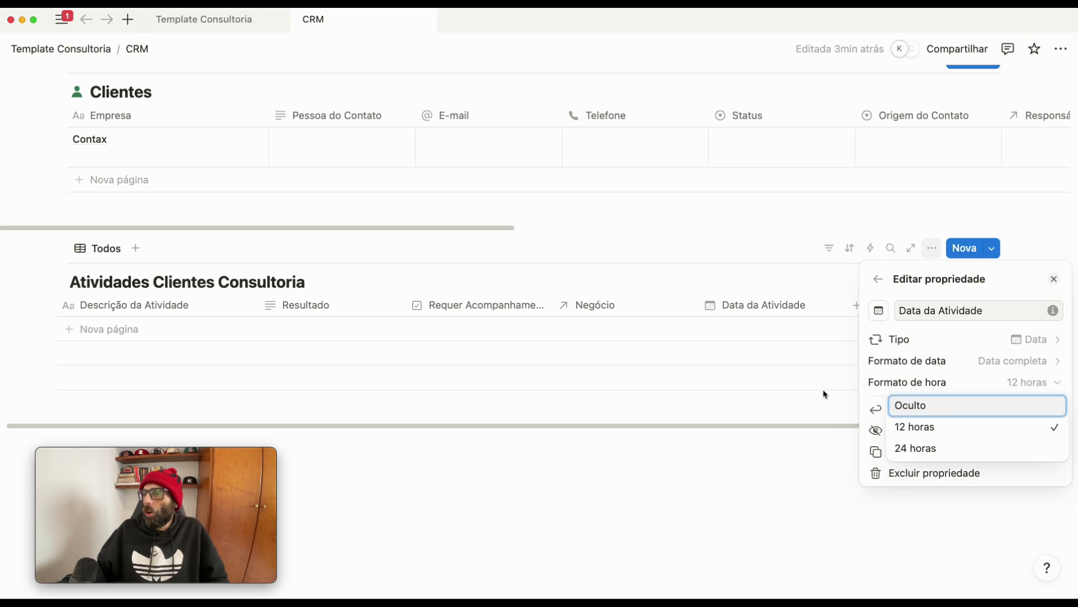
{"action": "left_click", "coordinate": [943, 447]}
{"action": "left_click", "coordinate": [690, 509]}
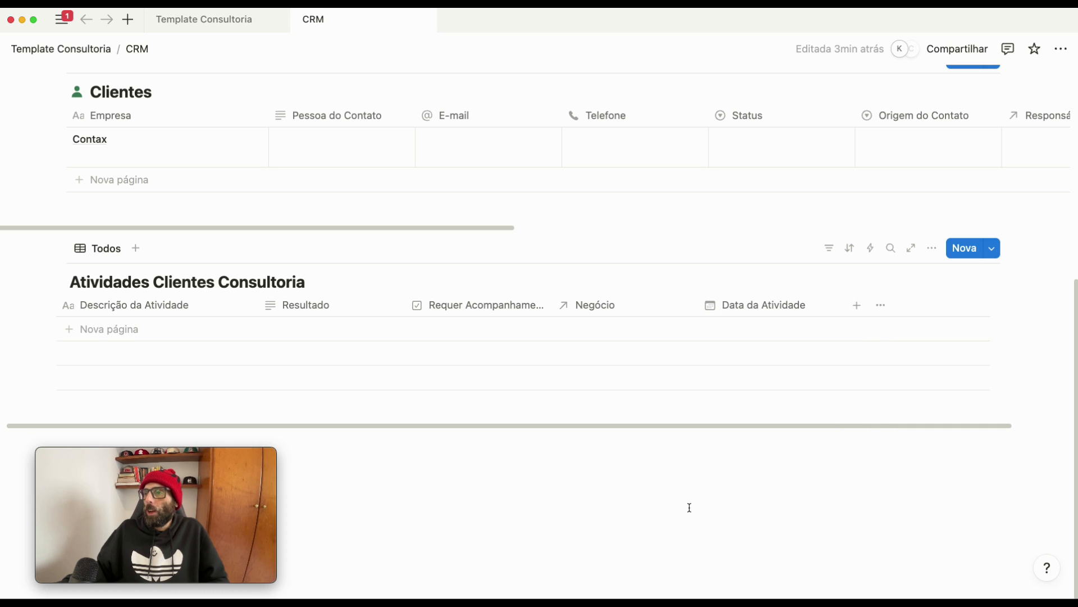
- Start a new relation property in Atividades Clientes Consultoria and link it to the equipes consultoria database
{"action": "left_click", "coordinate": [857, 305]}
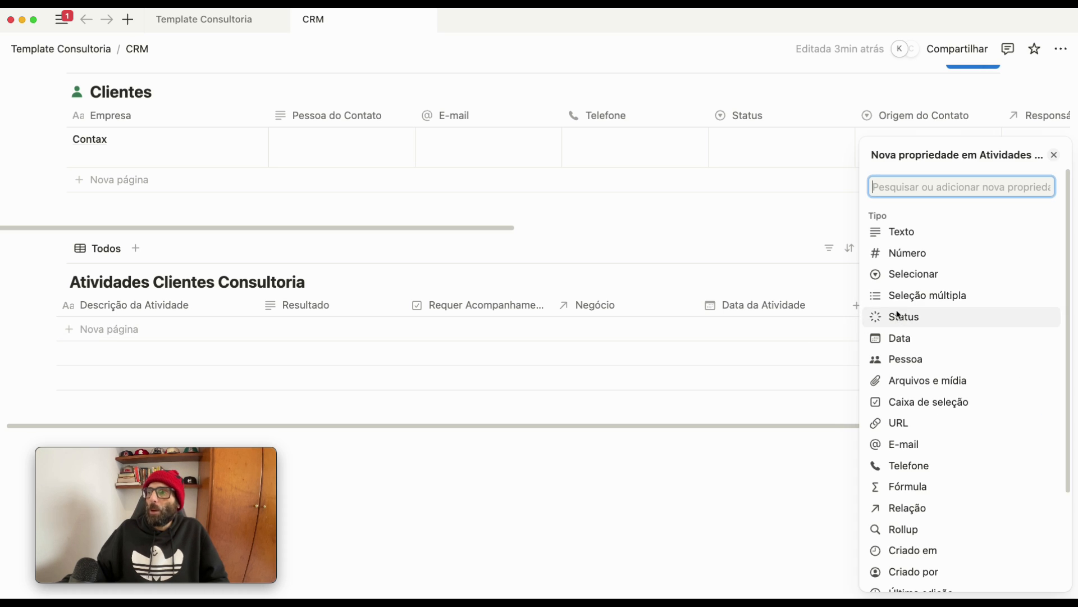
{"action": "type", "text": "r"}
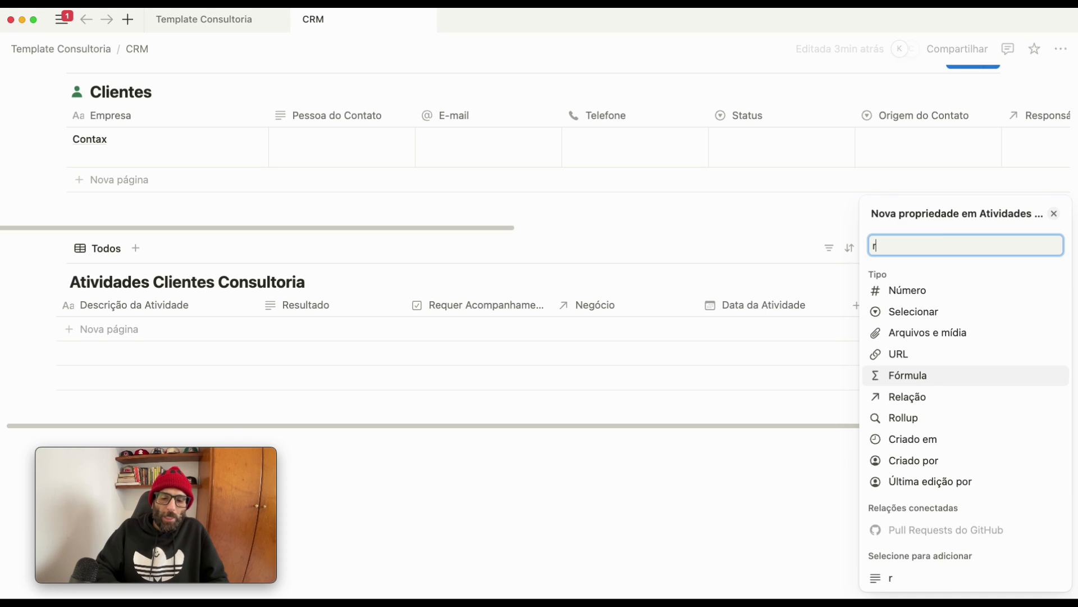
{"action": "type", "text": "elac"}
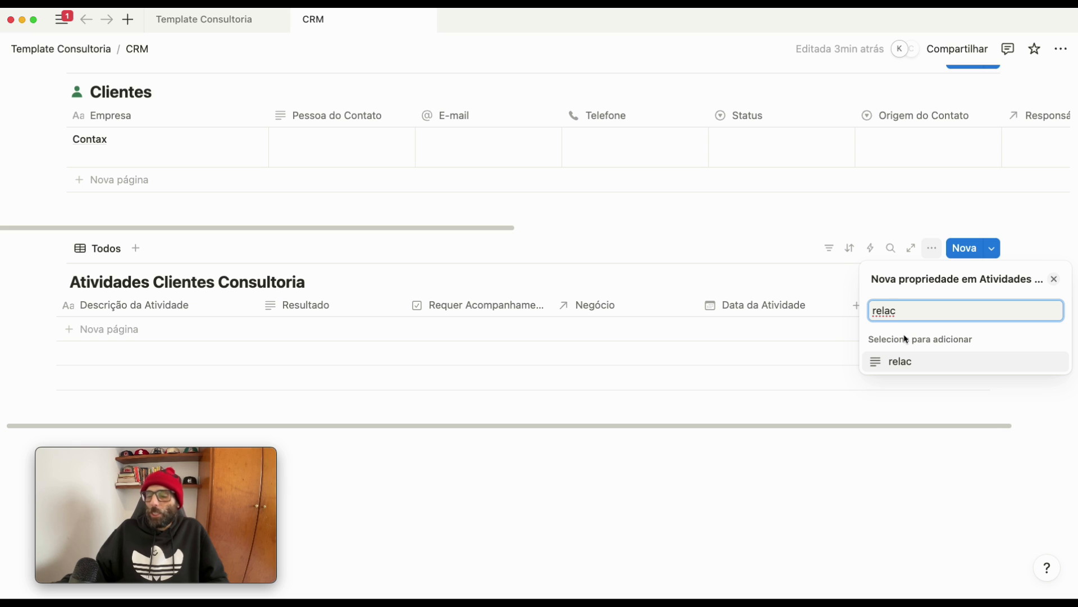
{"action": "key", "text": "BackSpace"}
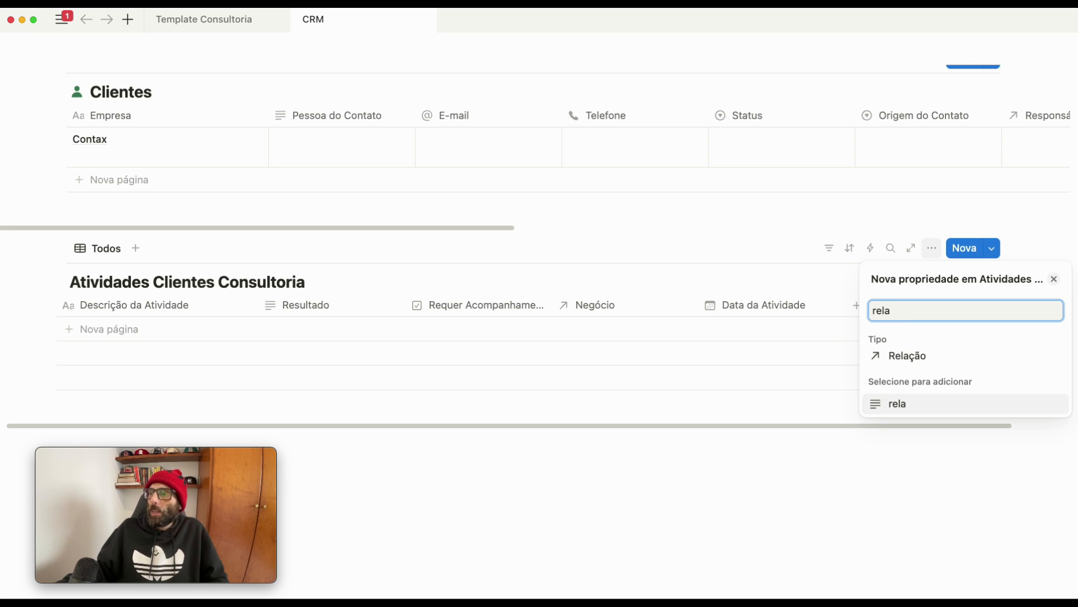
{"action": "left_click", "coordinate": [909, 355]}
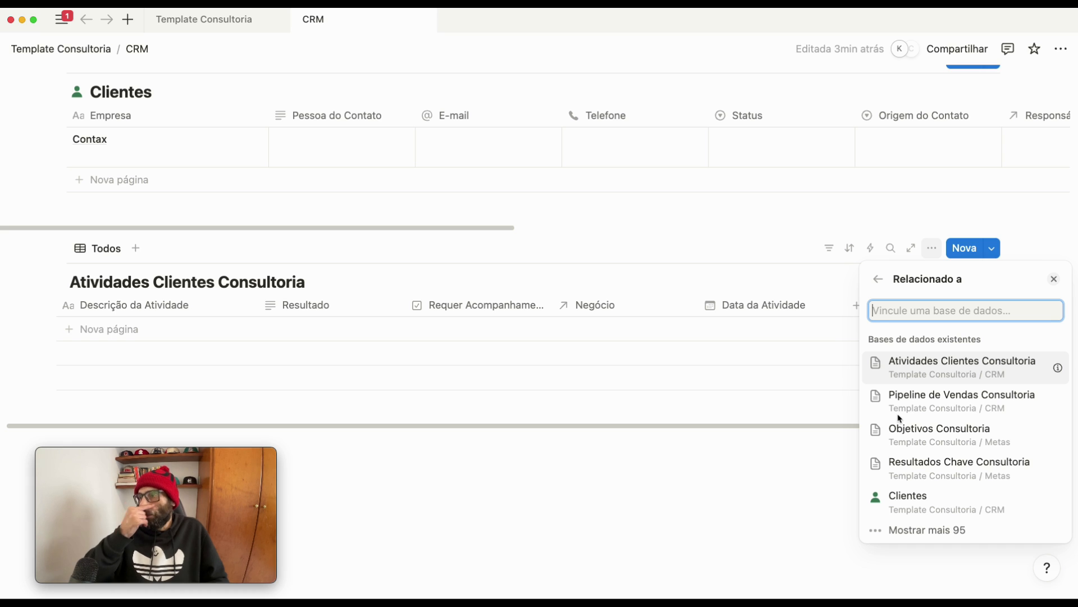
{"action": "type", "text": "equo"}
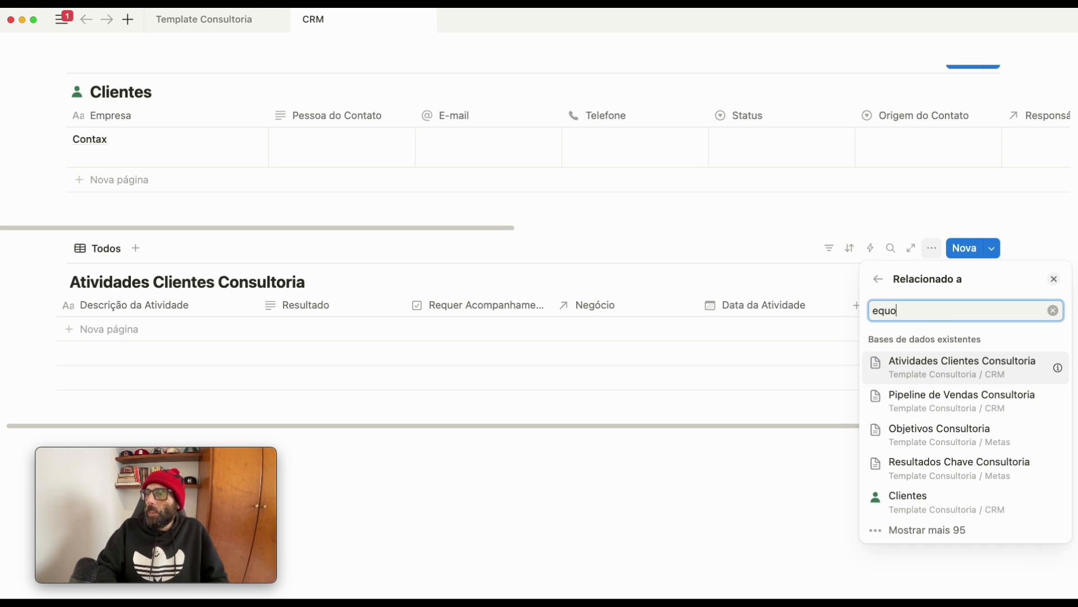
{"action": "key", "text": "BackSpace"}
{"action": "type", "text": "ipe"}
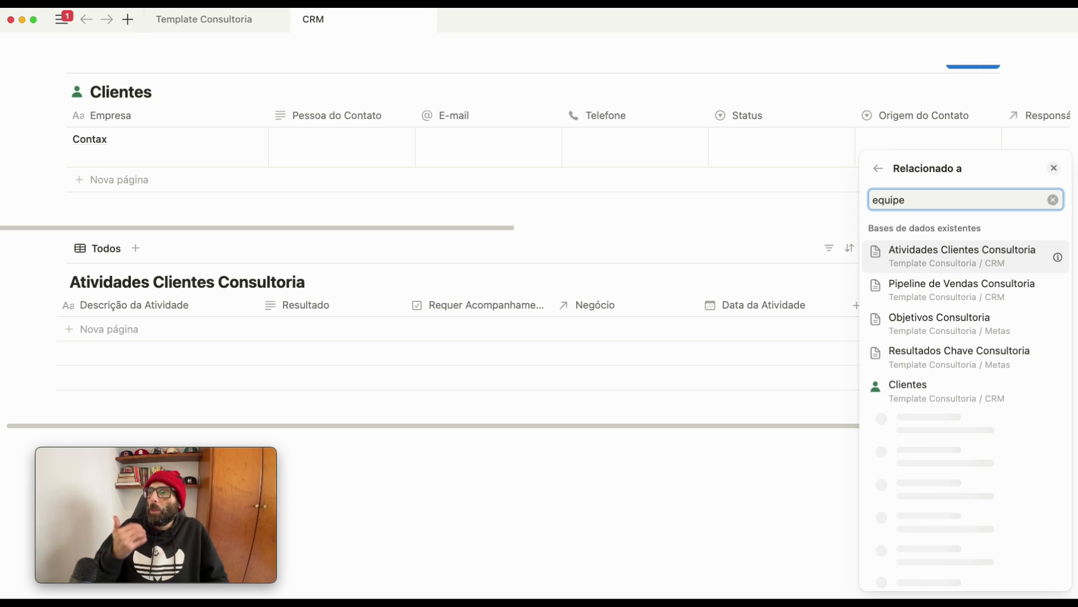
{"action": "left_click", "coordinate": [913, 376]}
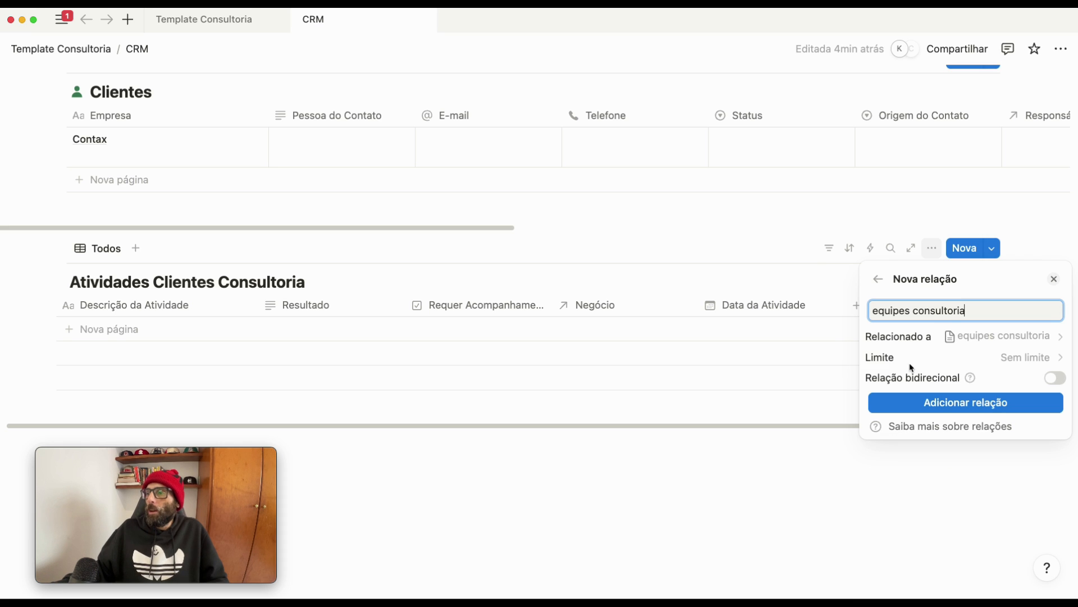
- Name the relation "Responsável Interno", keep it one-way, and add it to the activities table
{"action": "left_click_drag", "start_coordinate": [976, 317], "coordinate": [821, 302]}
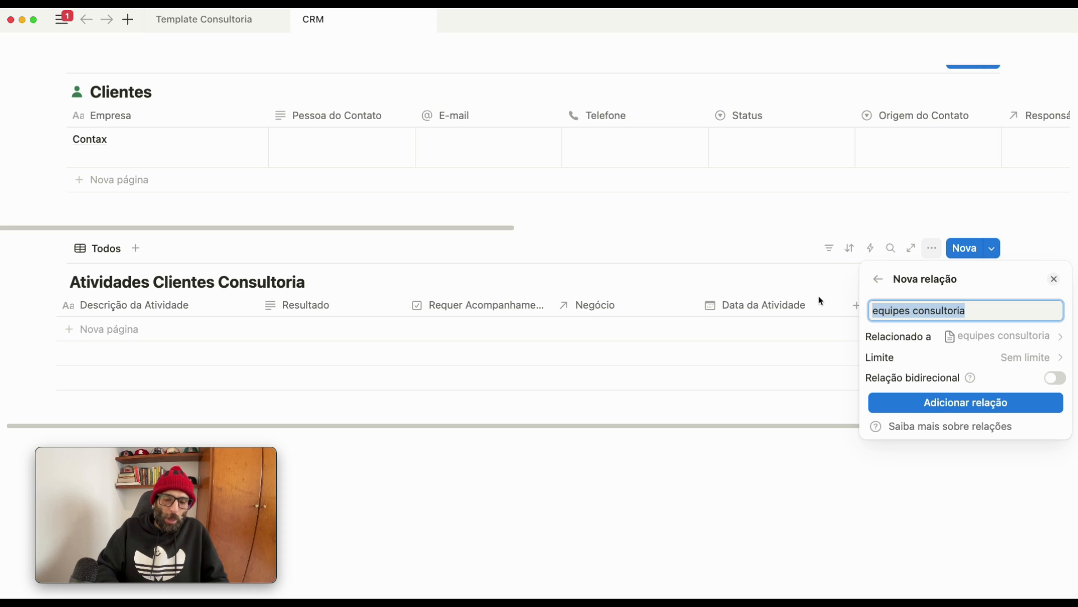
{"action": "type", "text": "Responsável Interno"}
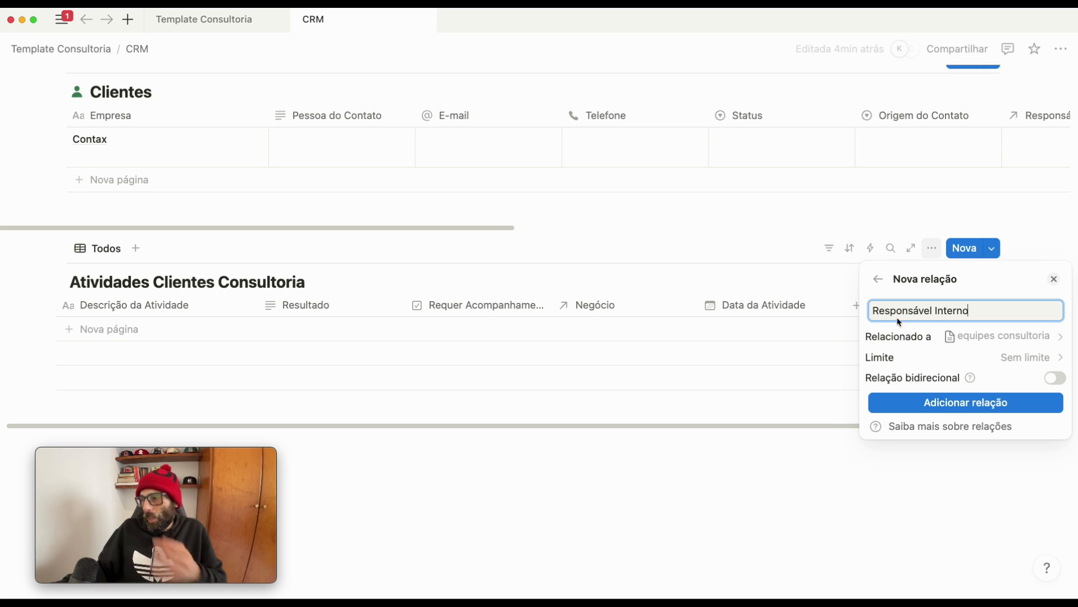
{"action": "left_click", "coordinate": [1060, 380]}
{"action": "left_click", "coordinate": [1059, 379]}
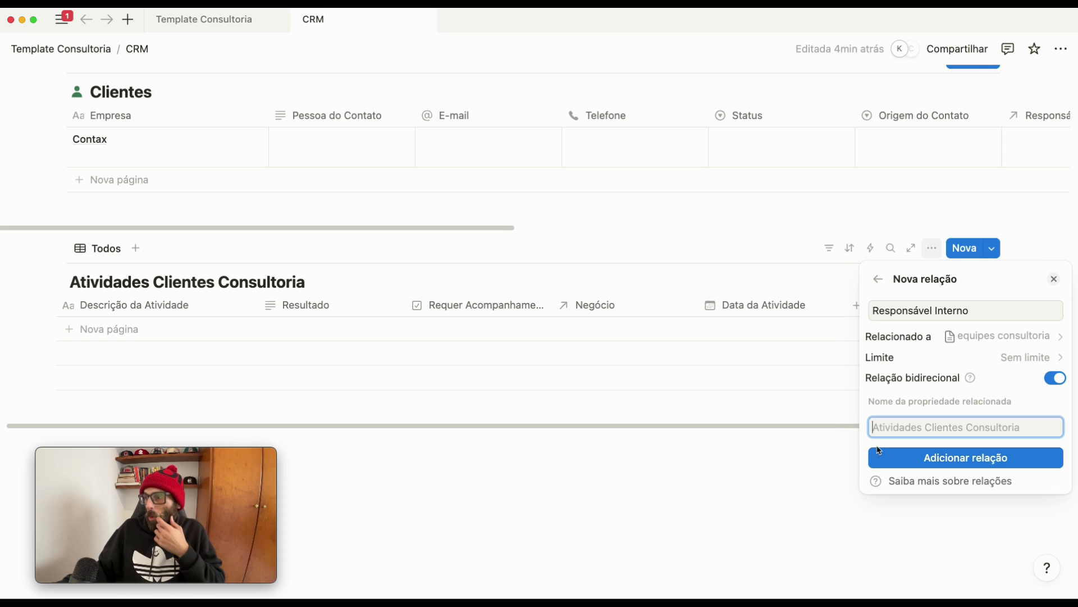
{"action": "left_click", "coordinate": [1057, 379]}
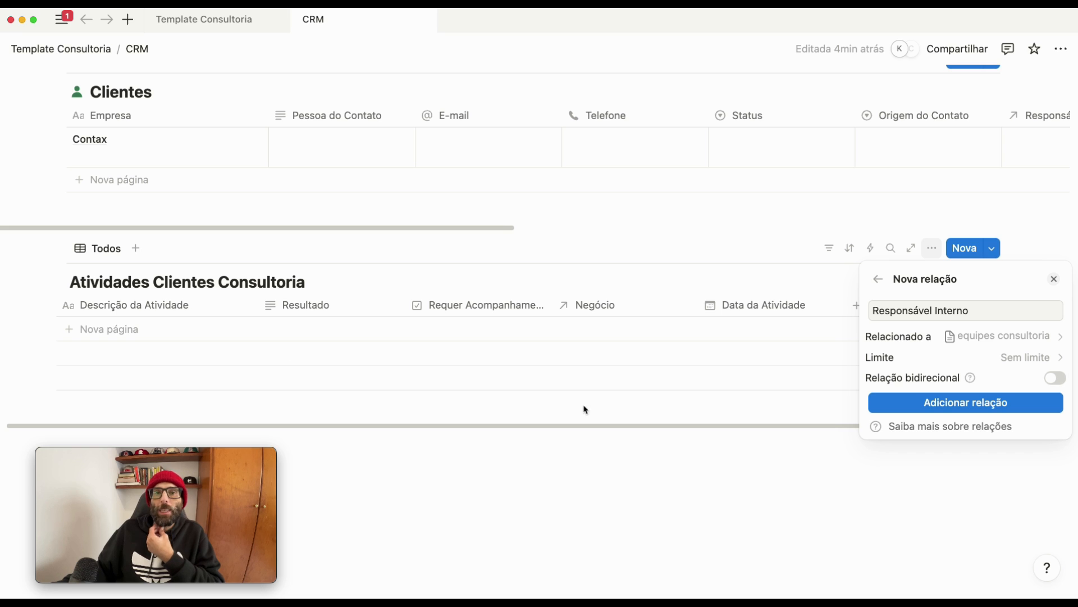
{"action": "left_click", "coordinate": [984, 409]}
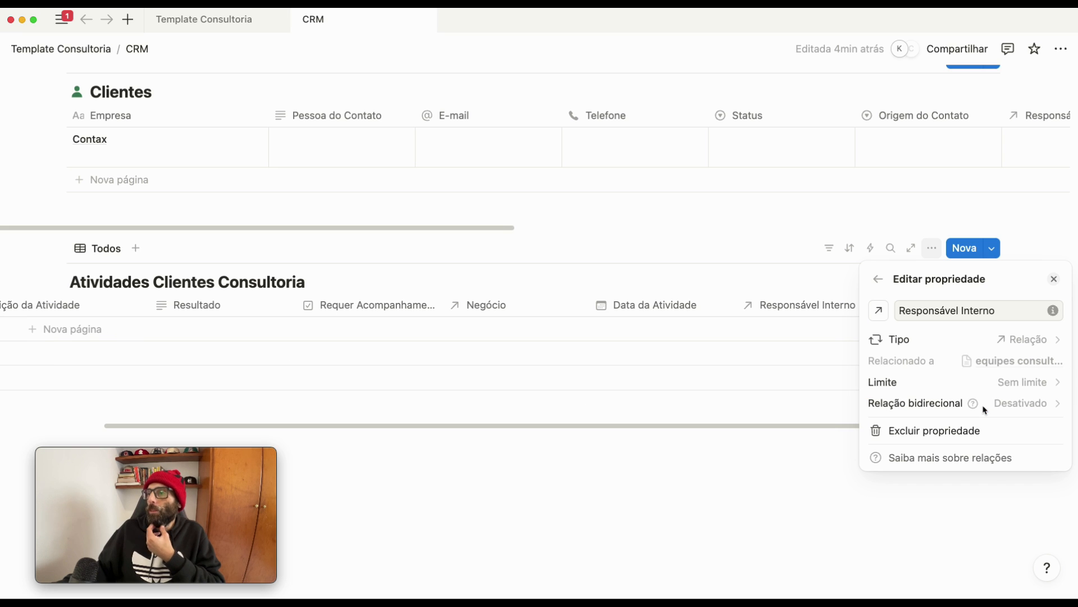
{"action": "left_click", "coordinate": [725, 499]}
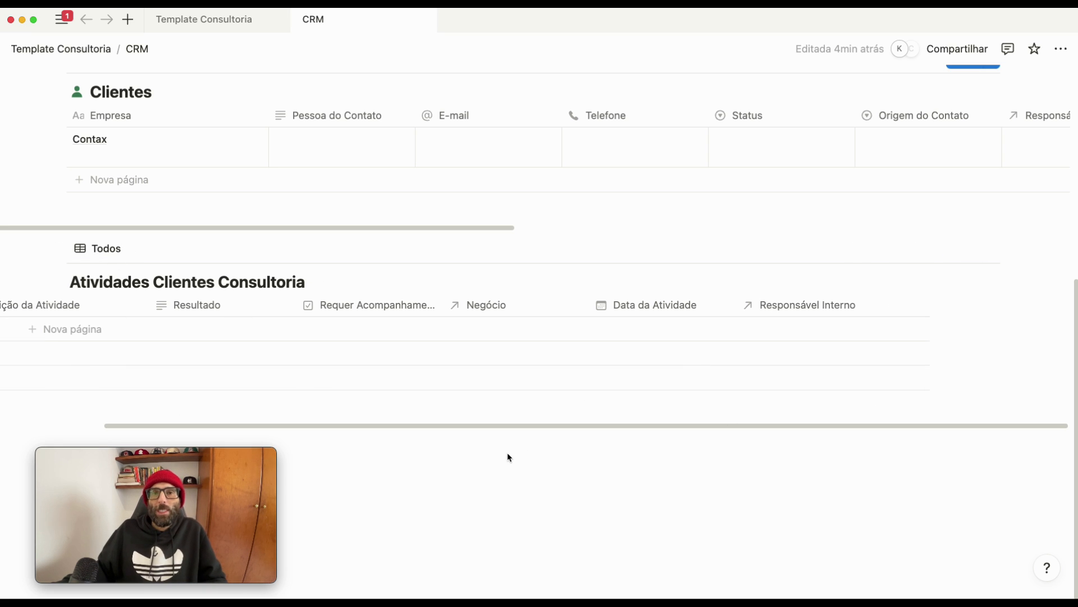
- Add a board view named "Quadro" to Pipeline de Vendas Consultoria with coloured columns turned on
{"action": "scroll", "coordinate": [841, 430], "scroll_direction": "up", "scroll_amount": 2}
{"action": "scroll", "coordinate": [840, 431], "scroll_direction": "left", "scroll_amount": 2}
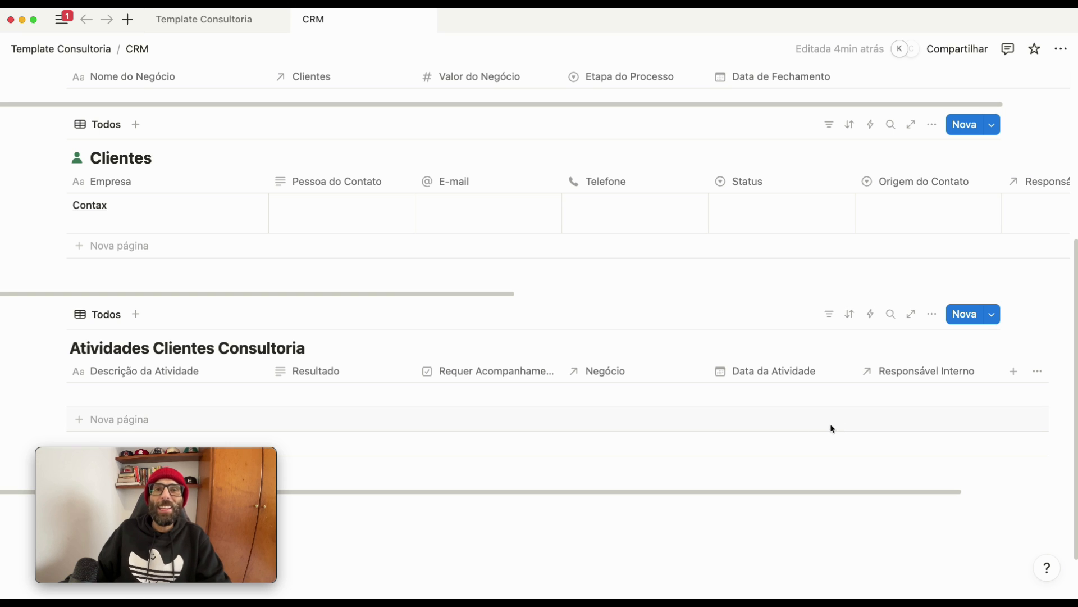
{"action": "scroll", "coordinate": [648, 437], "scroll_direction": "up", "scroll_amount": 3}
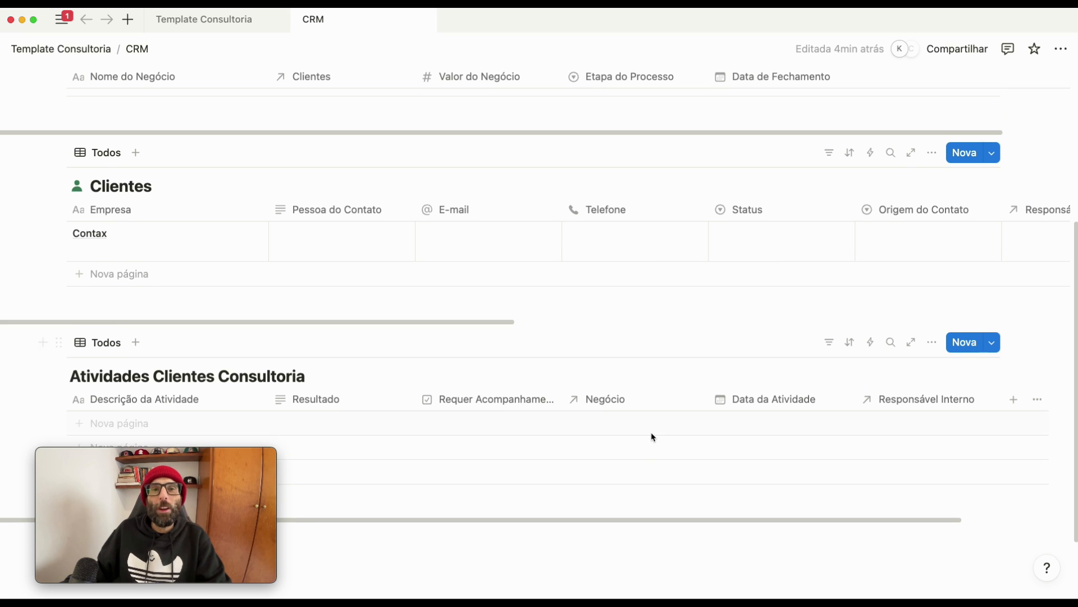
{"action": "scroll", "coordinate": [654, 436], "scroll_direction": "up", "scroll_amount": 6}
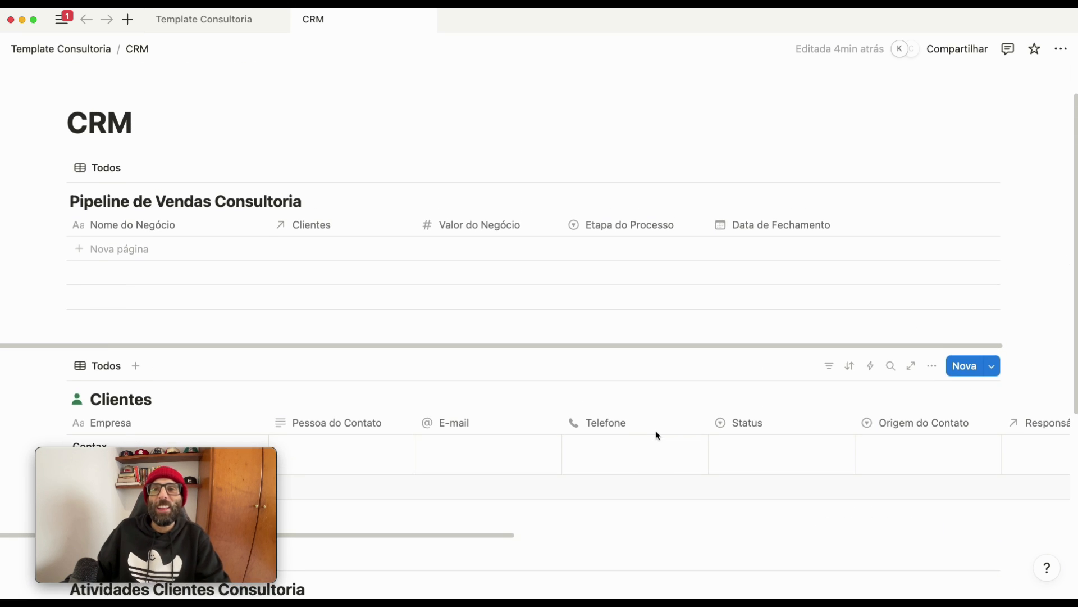
{"action": "scroll", "coordinate": [656, 436], "scroll_direction": "up", "scroll_amount": 2}
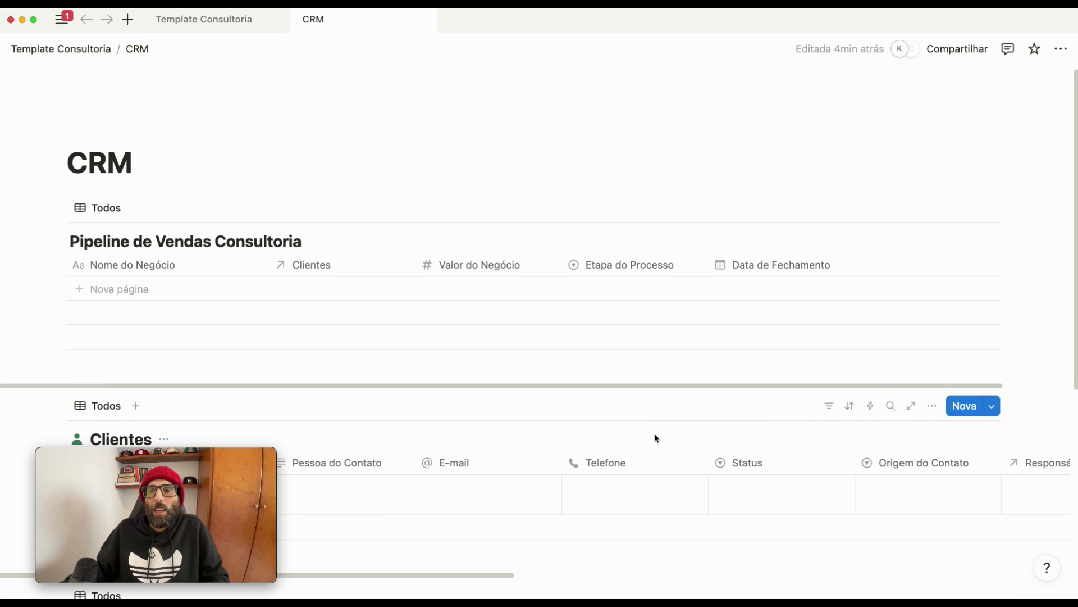
{"action": "scroll", "coordinate": [656, 439], "scroll_direction": "up", "scroll_amount": 2}
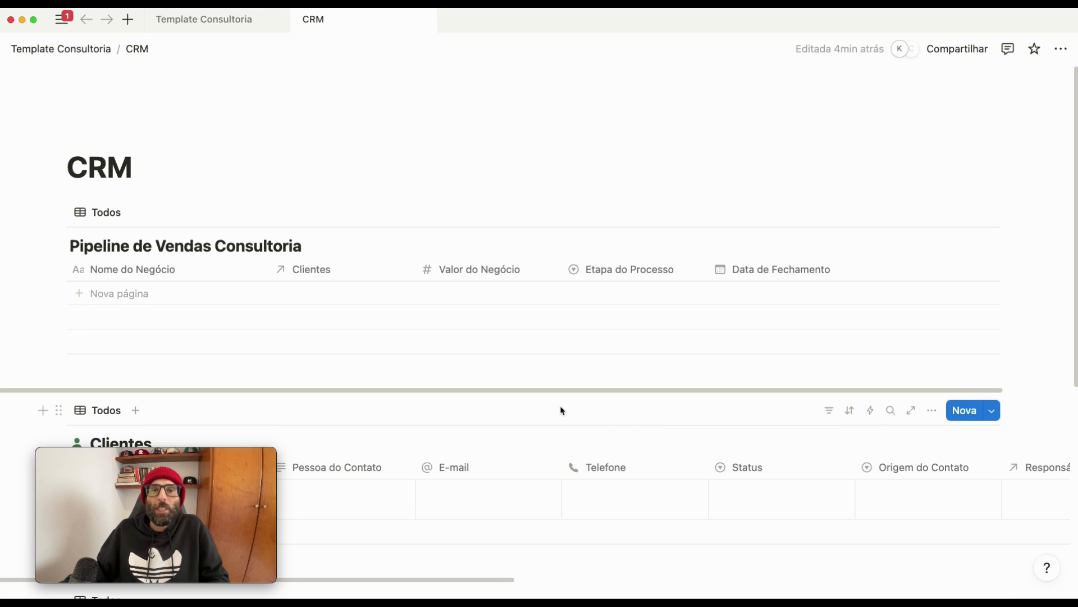
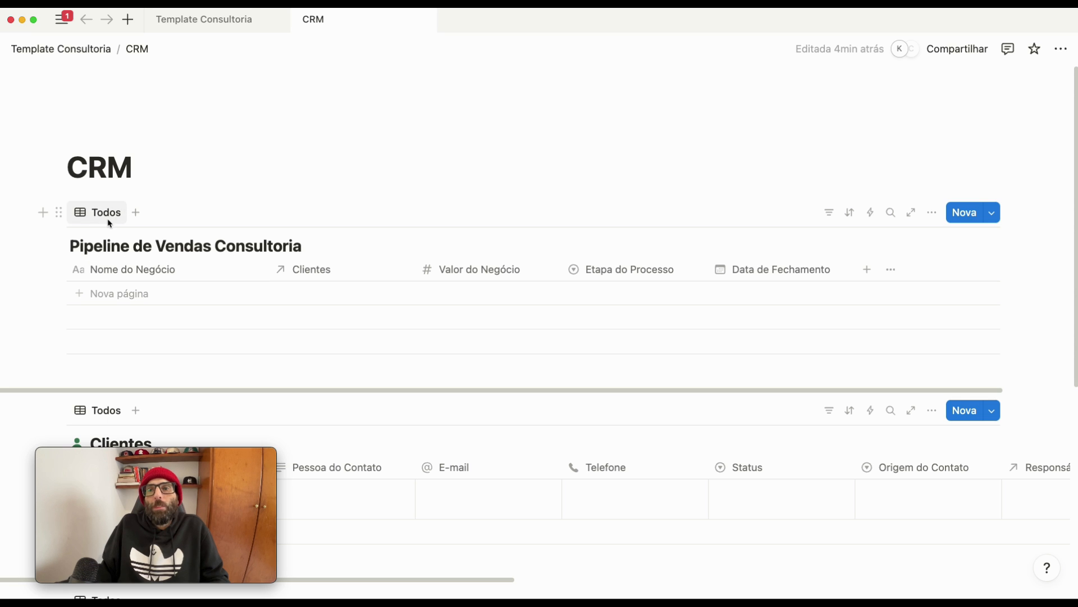
{"action": "left_click", "coordinate": [137, 216]}
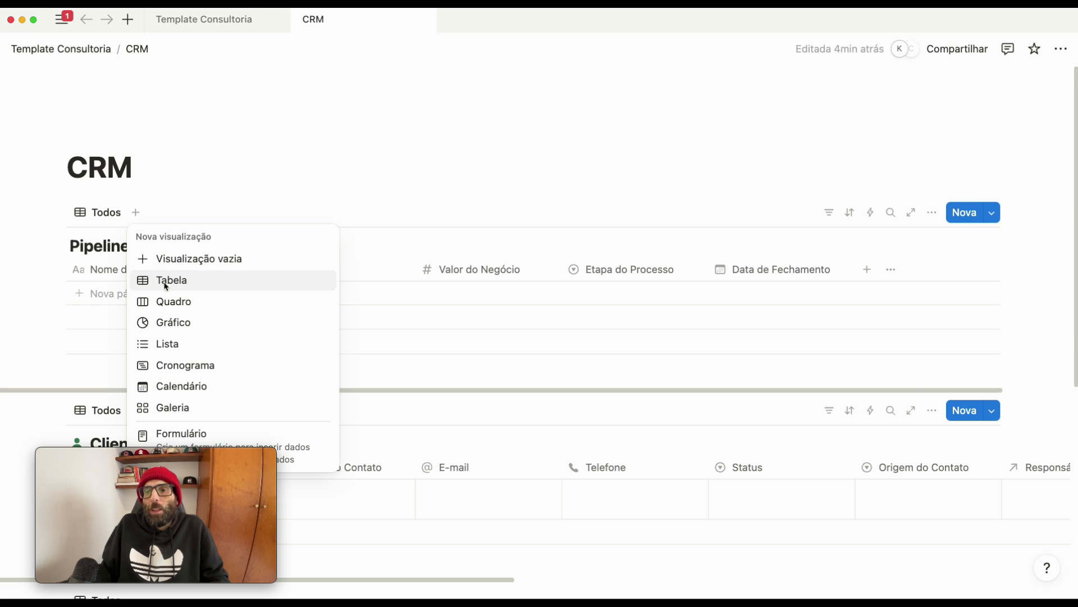
{"action": "left_click", "coordinate": [168, 303]}
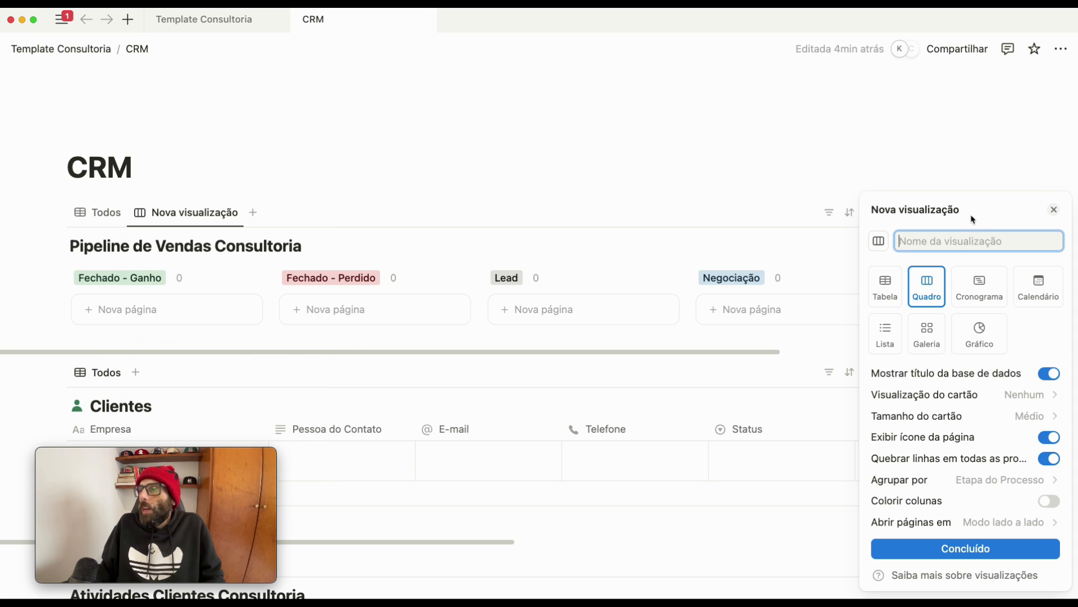
{"action": "type", "text": "Quadro"}
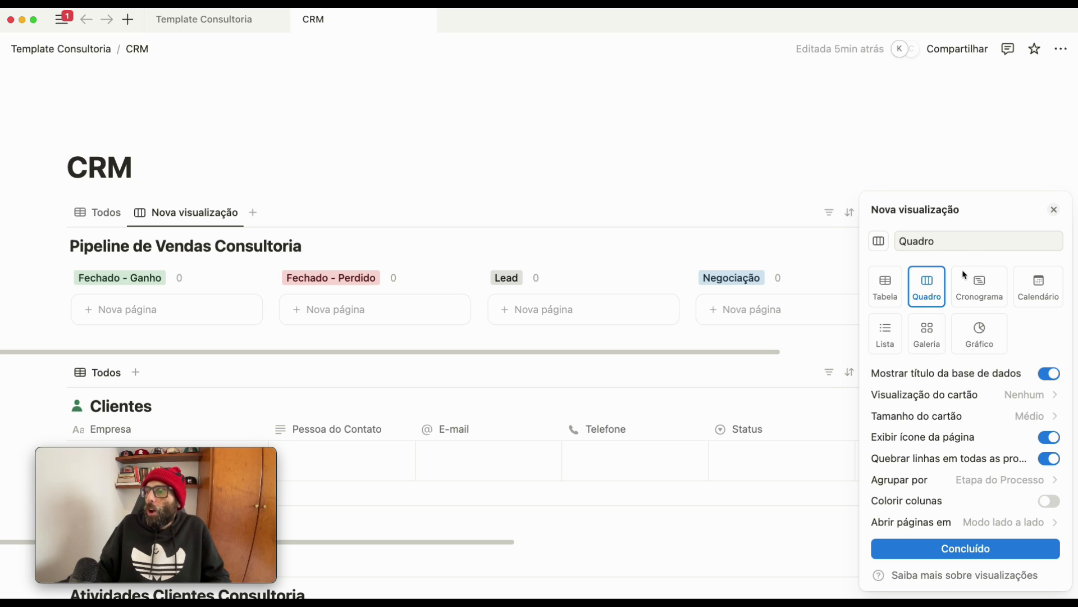
{"action": "left_click", "coordinate": [1049, 500]}
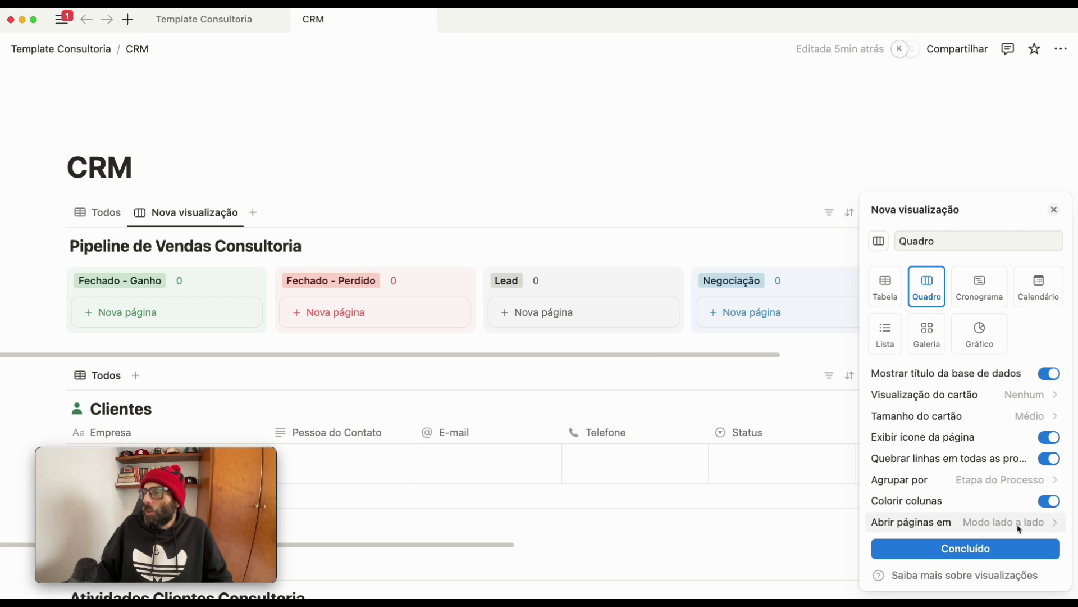
{"action": "left_click", "coordinate": [992, 553]}
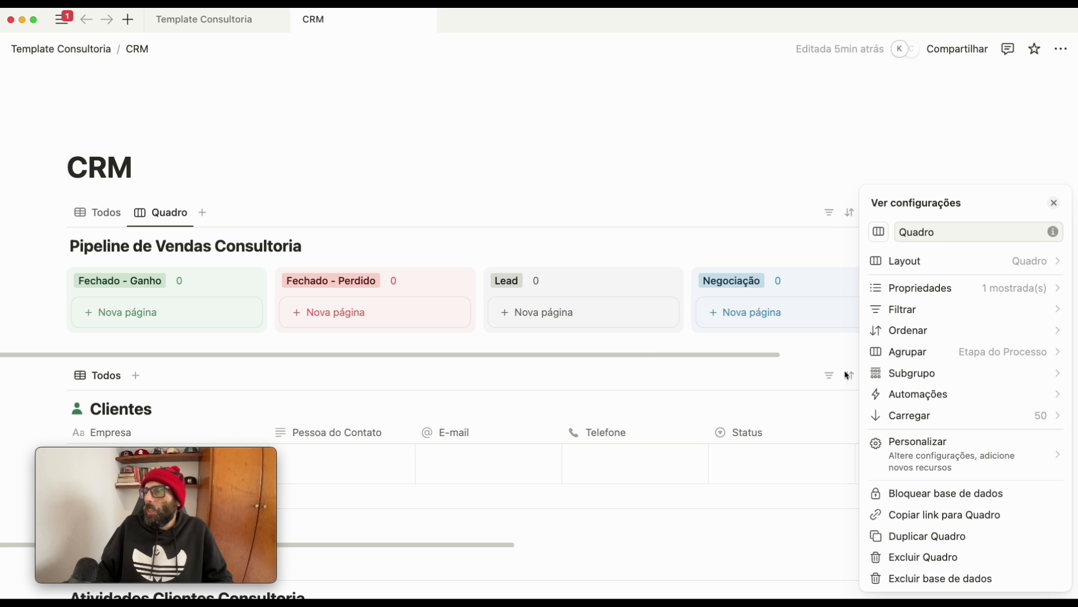
- Show the Clientes and Valor do Negócio properties on the cards of the Quadro board
{"action": "left_click", "coordinate": [928, 291]}
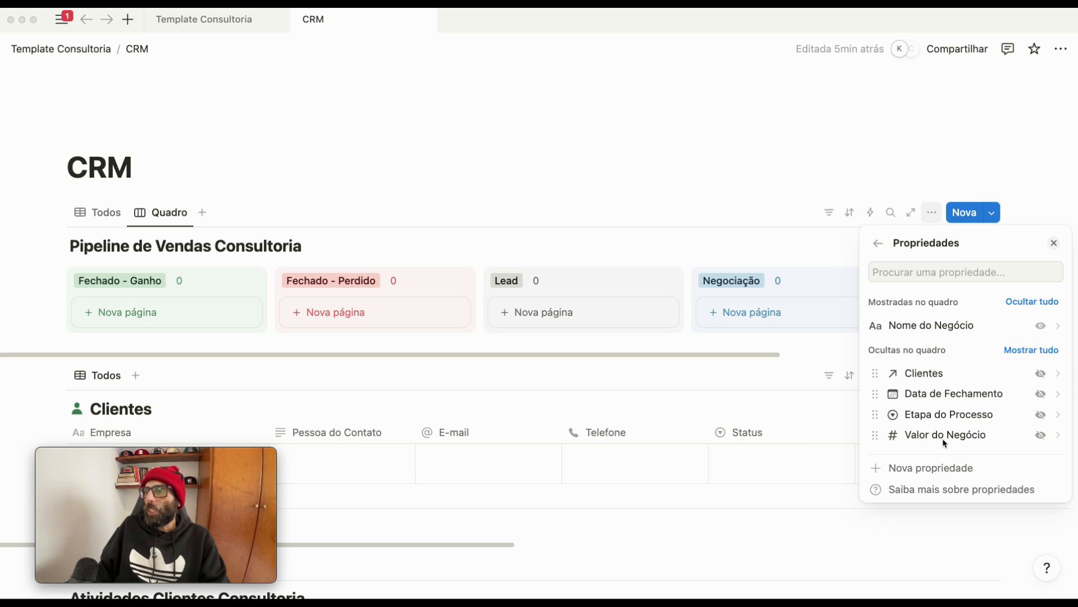
{"action": "left_click", "coordinate": [1041, 373]}
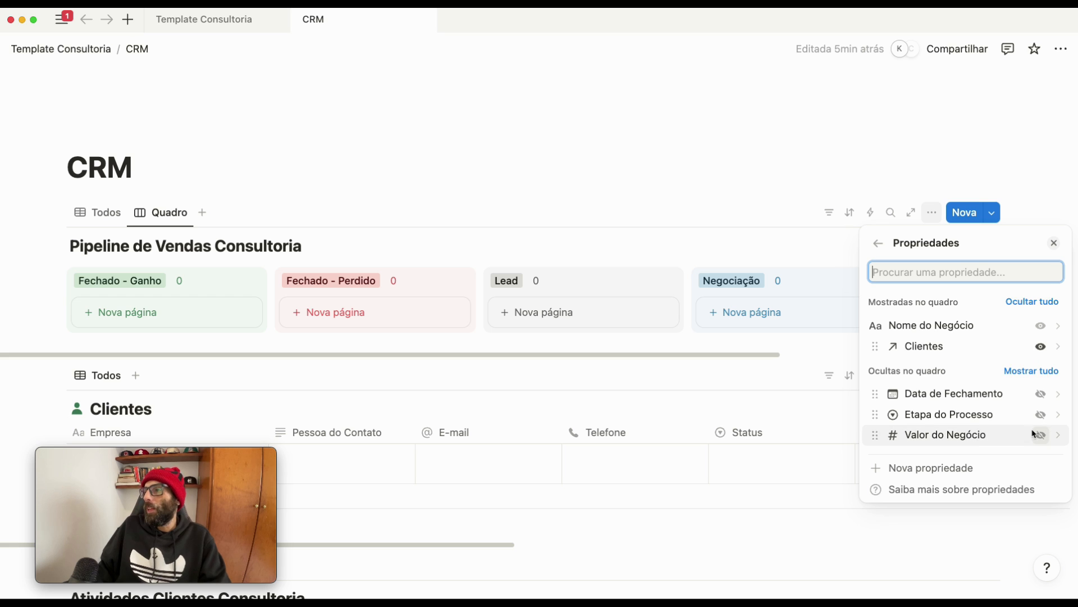
{"action": "left_click", "coordinate": [1042, 438]}
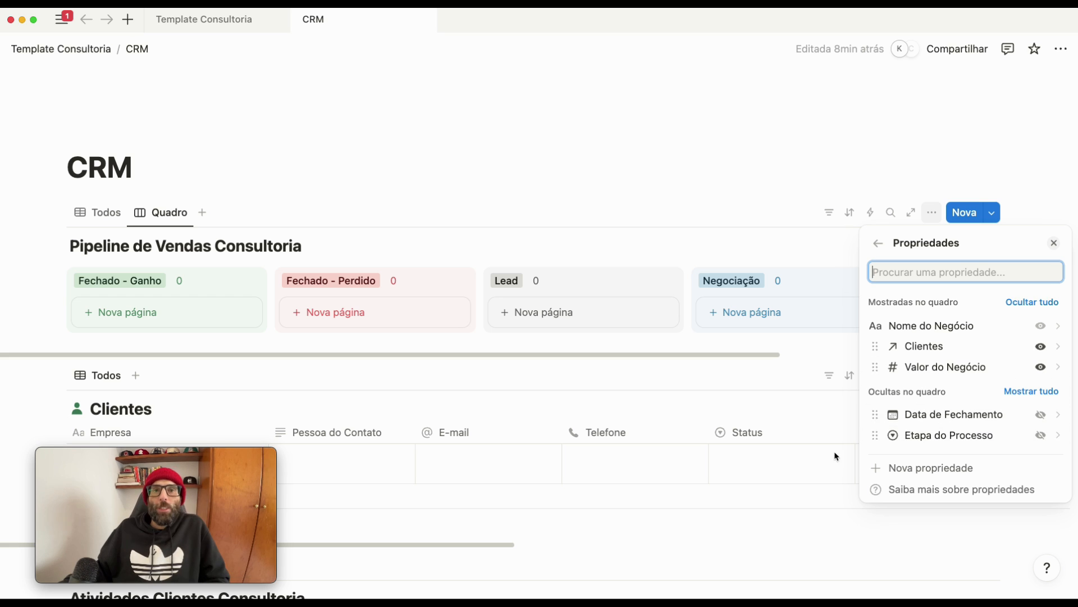
- Create a rollup property named "Responsável Interno" in Pipeline de Vendas Consultoria
{"action": "left_click", "coordinate": [971, 469]}
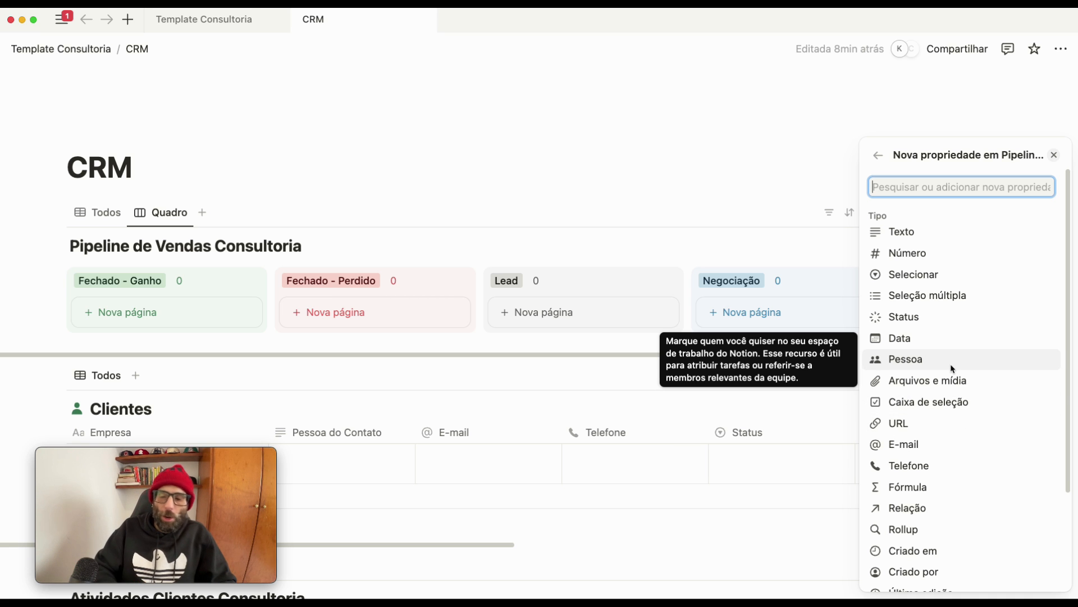
{"action": "type", "text": "ro"}
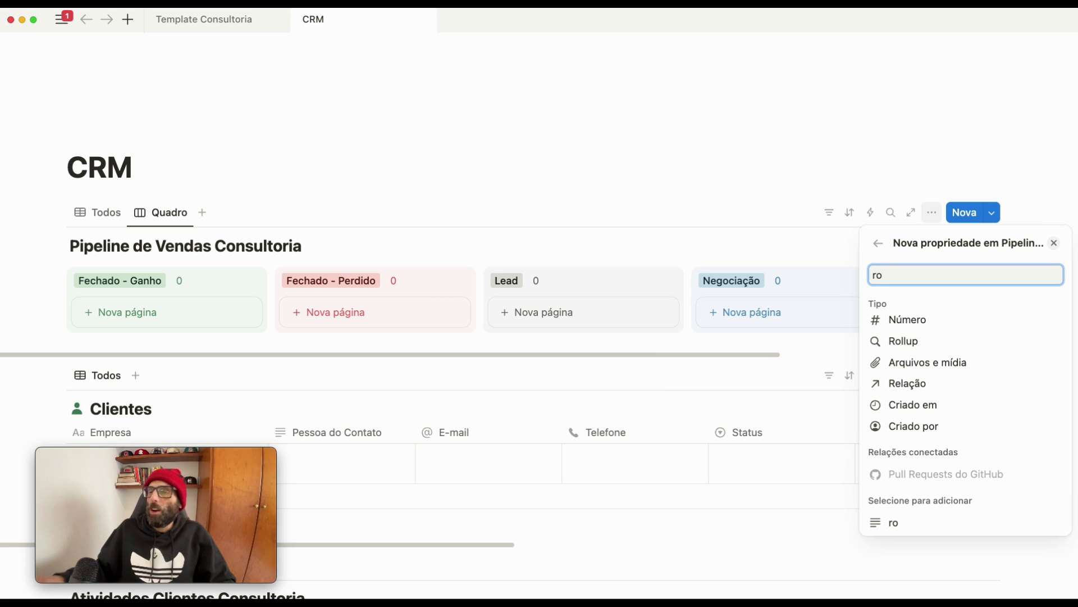
{"action": "left_click", "coordinate": [899, 343]}
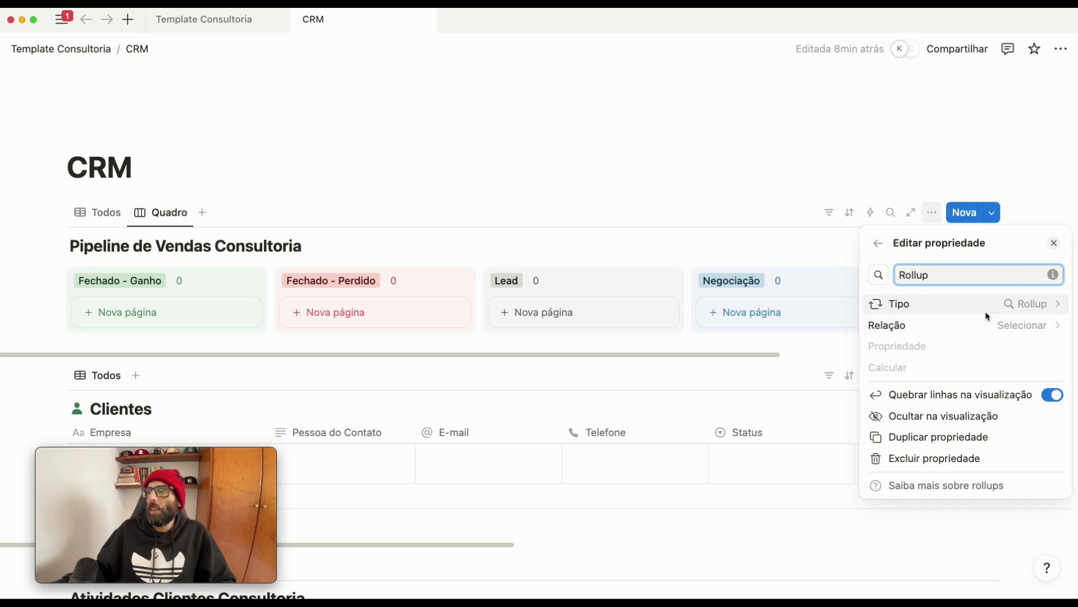
{"action": "left_click_drag", "start_coordinate": [935, 279], "coordinate": [870, 274]}
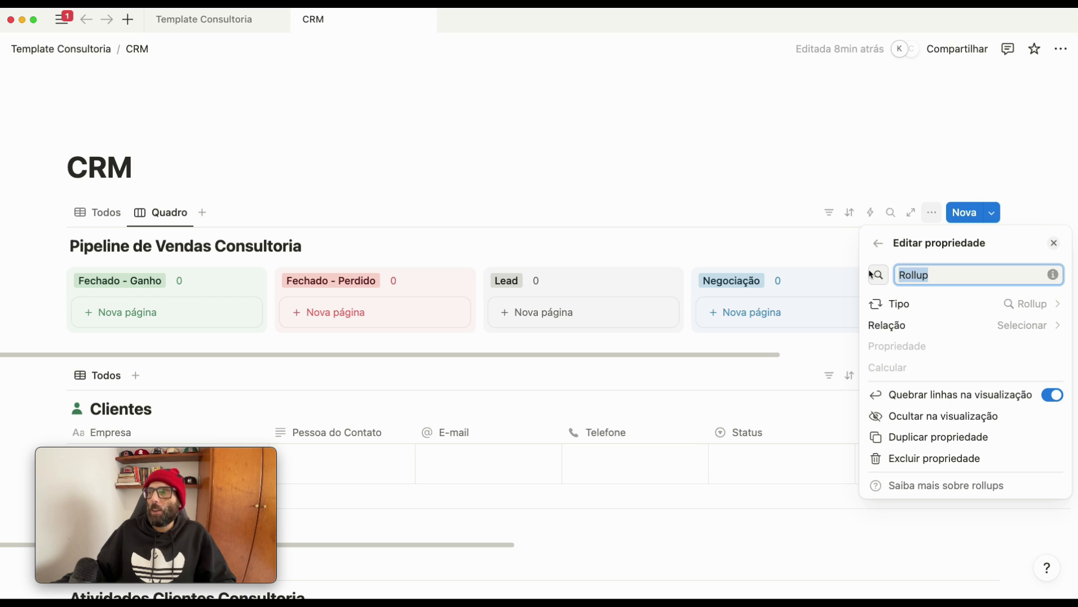
{"action": "type", "text": "RO"}
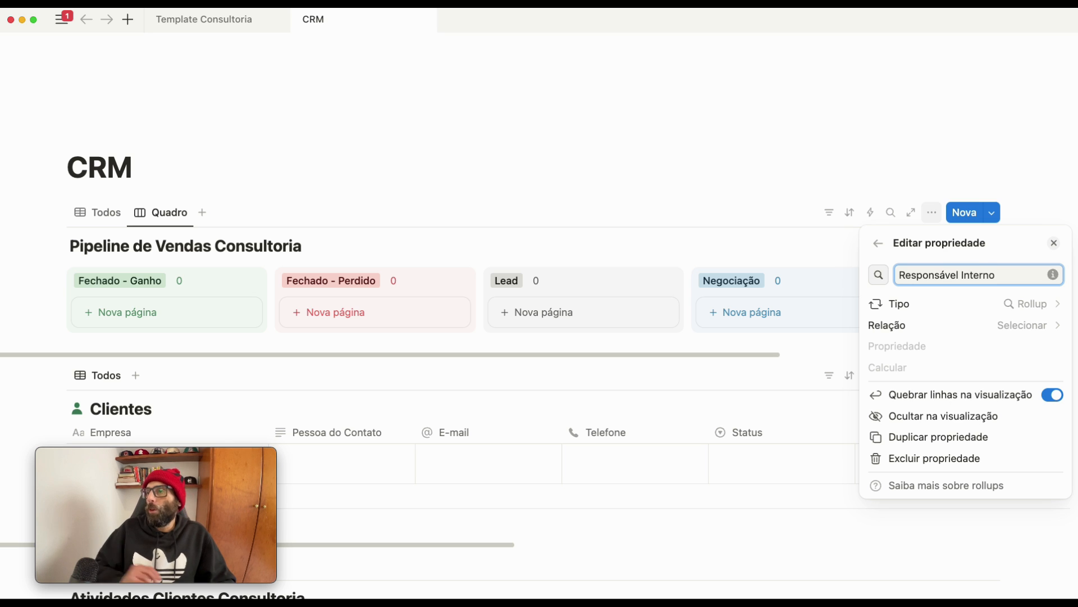
- Configure the new rollup to use the Clientes relation and retrieve its Responsável Interno property
{"action": "left_click", "coordinate": [1011, 329]}
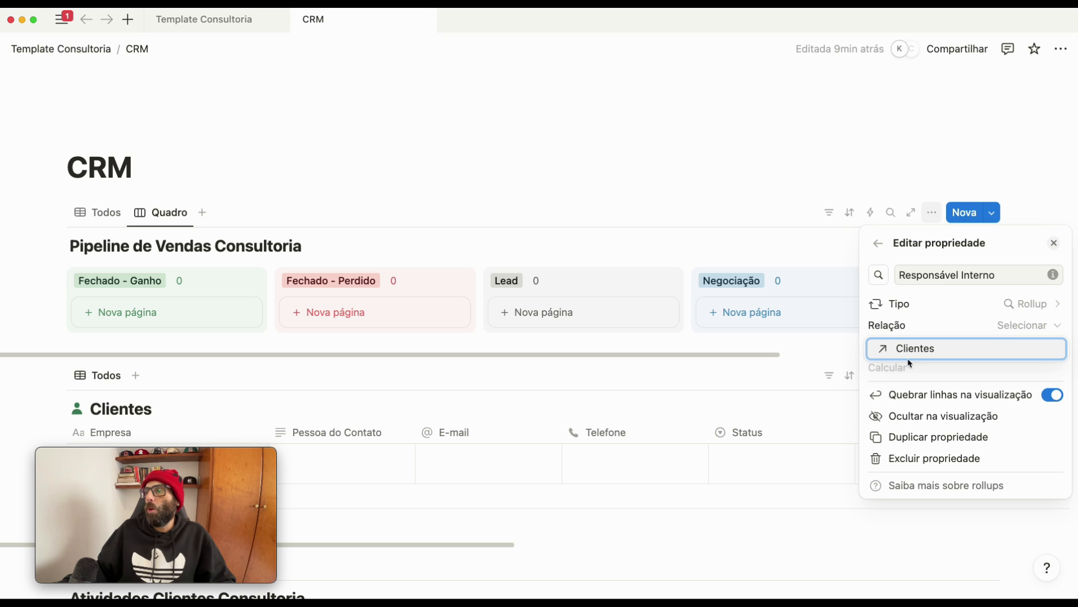
{"action": "left_click", "coordinate": [906, 350]}
{"action": "left_click", "coordinate": [1006, 354]}
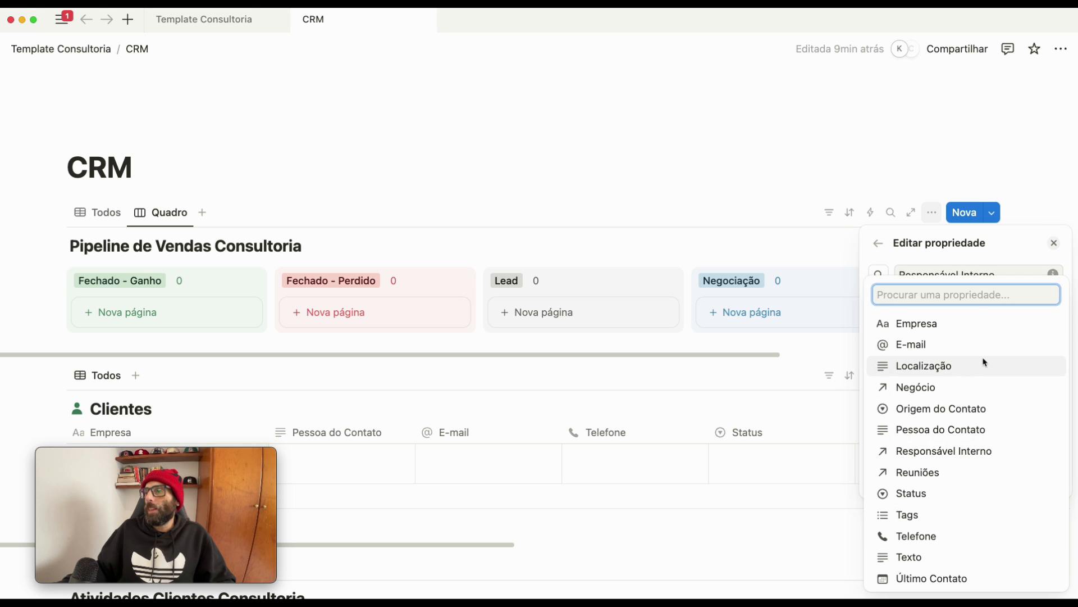
{"action": "left_click", "coordinate": [946, 453]}
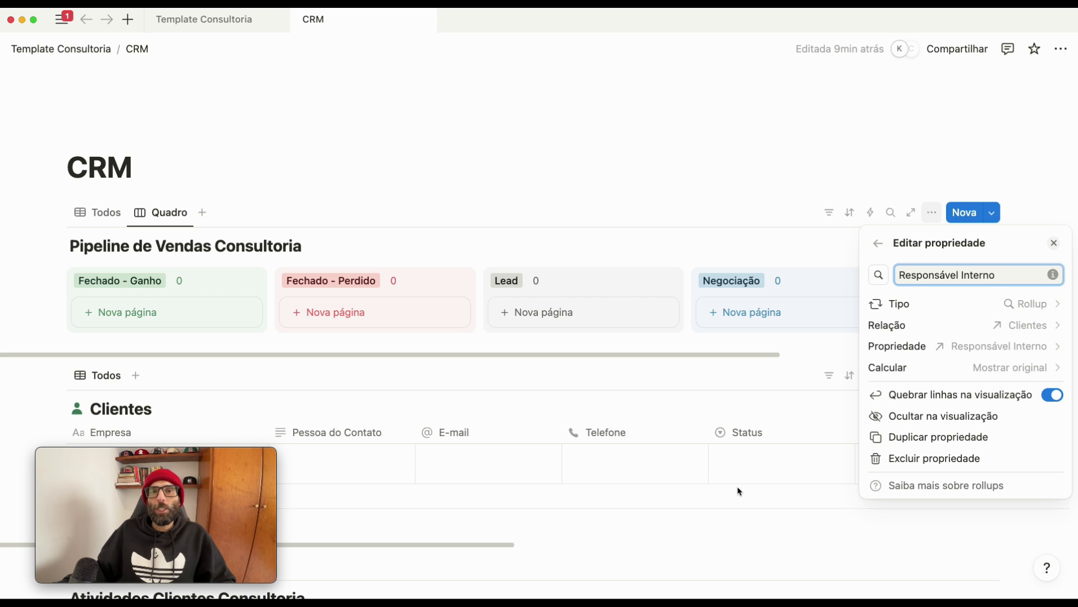
{"action": "left_click", "coordinate": [783, 463]}
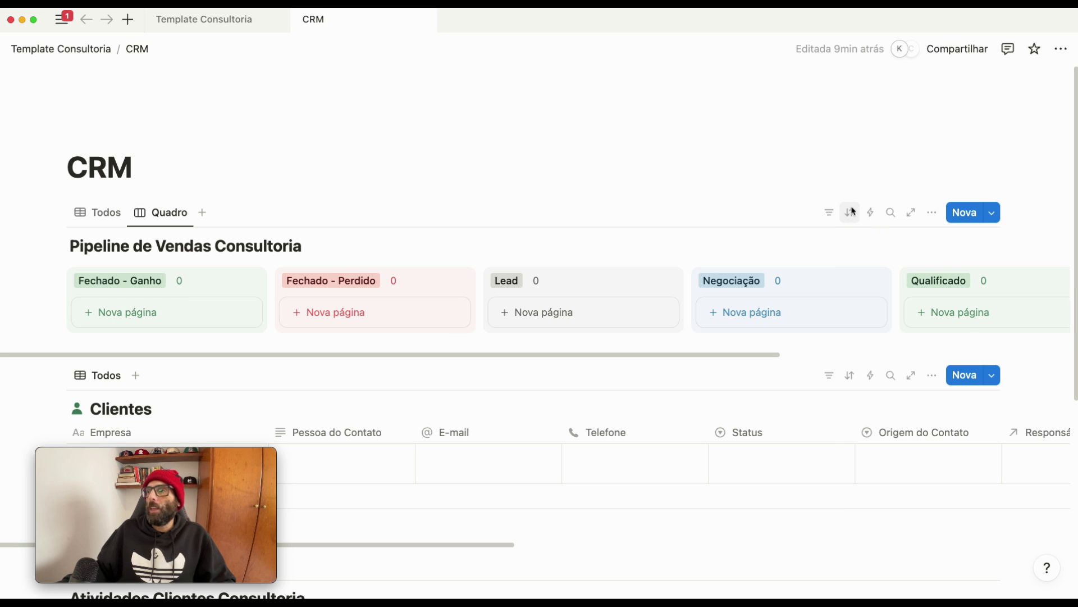
- Reorder the Quadro card properties so Responsável Interno comes directly after Nome do Negócio, above Clientes
{"action": "left_click", "coordinate": [931, 212]}
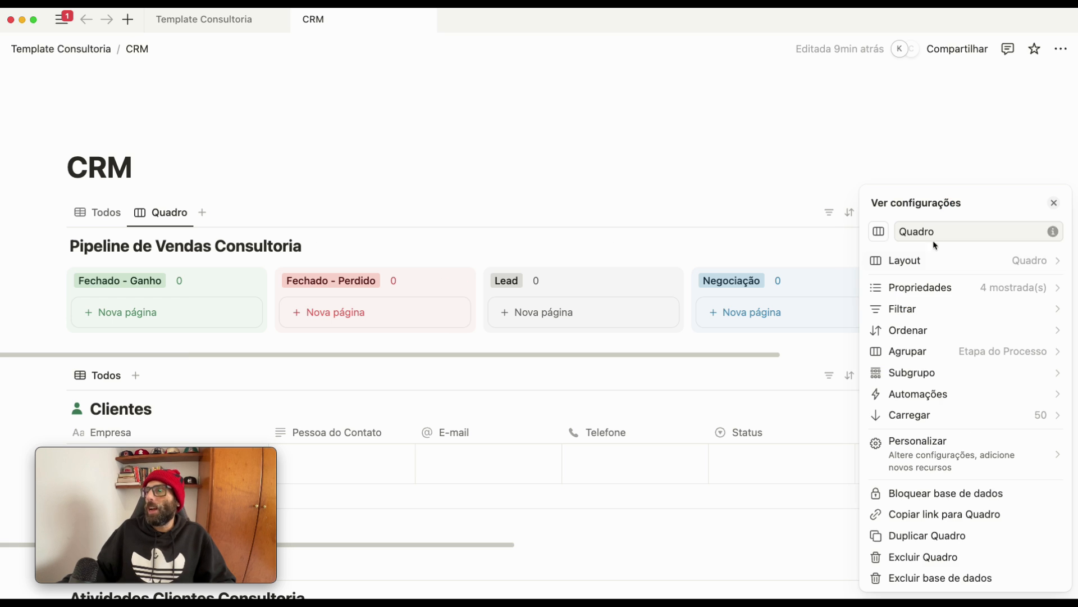
{"action": "left_click", "coordinate": [957, 289]}
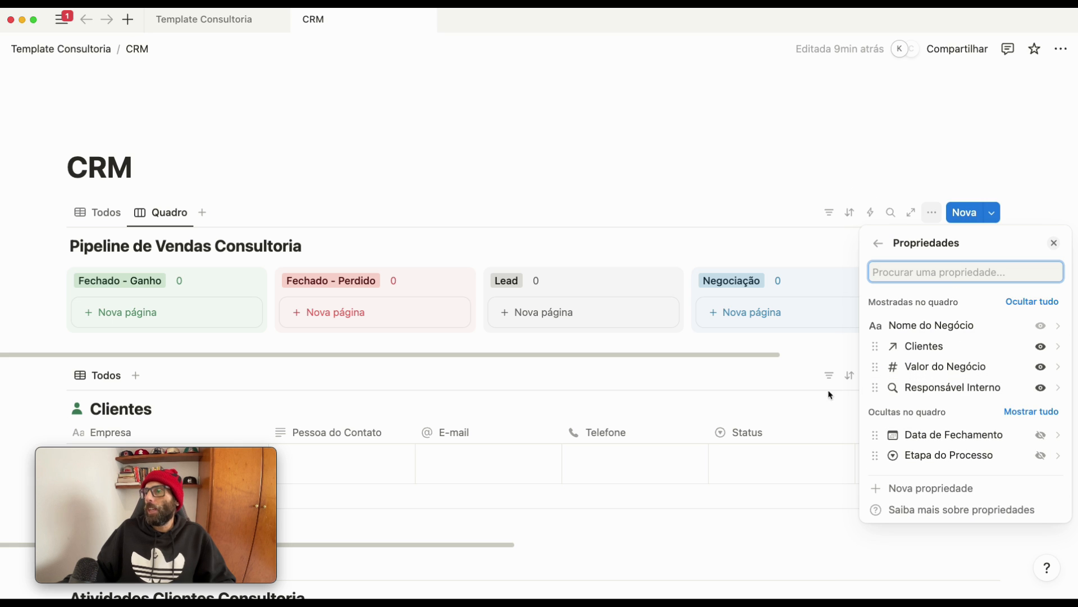
{"action": "left_click_drag", "start_coordinate": [874, 389], "coordinate": [874, 348]}
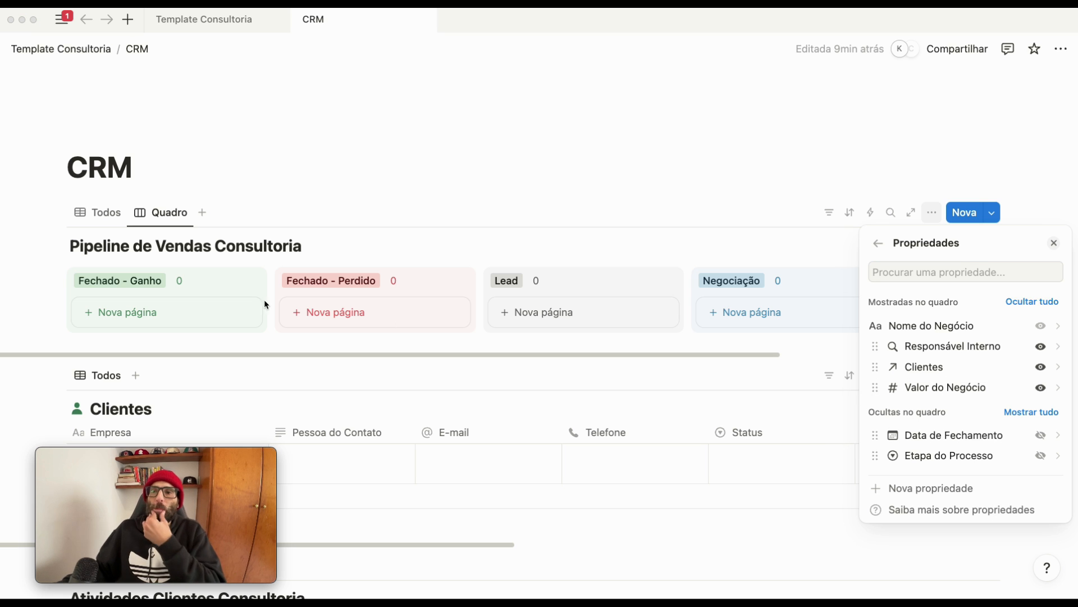
{"action": "left_click", "coordinate": [729, 394]}
{"action": "left_click", "coordinate": [690, 355]}
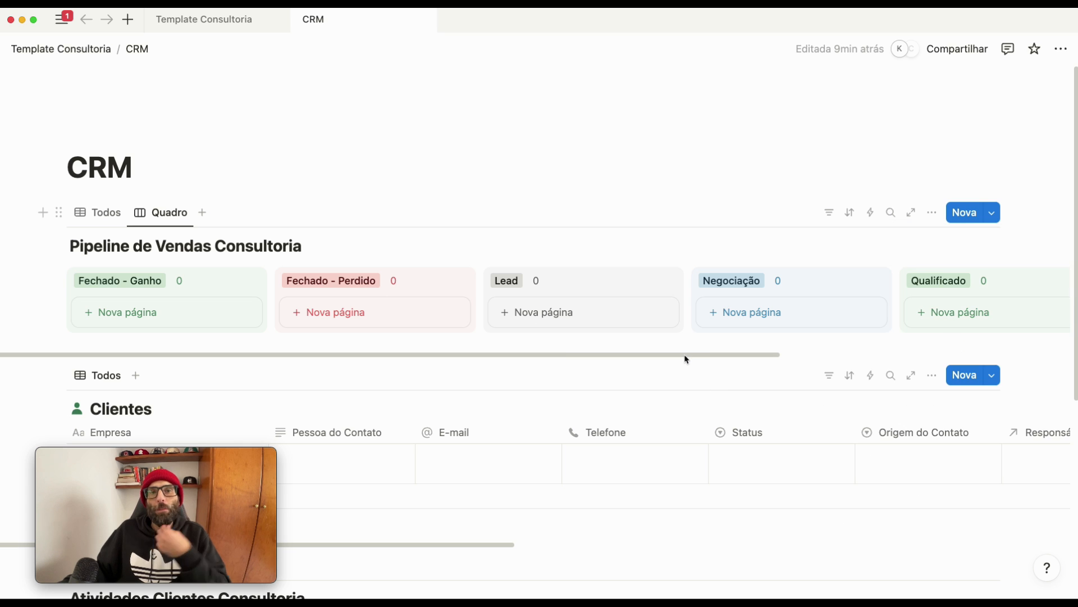
- Reorder the board columns as Lead, Negociação, Qualificado, Fechado - Ganho, Fechado - Perdido
{"action": "left_click_drag", "start_coordinate": [568, 281], "coordinate": [162, 286]}
{"action": "left_click_drag", "start_coordinate": [738, 293], "coordinate": [348, 283]}
{"action": "left_click_drag", "start_coordinate": [982, 303], "coordinate": [613, 286]}
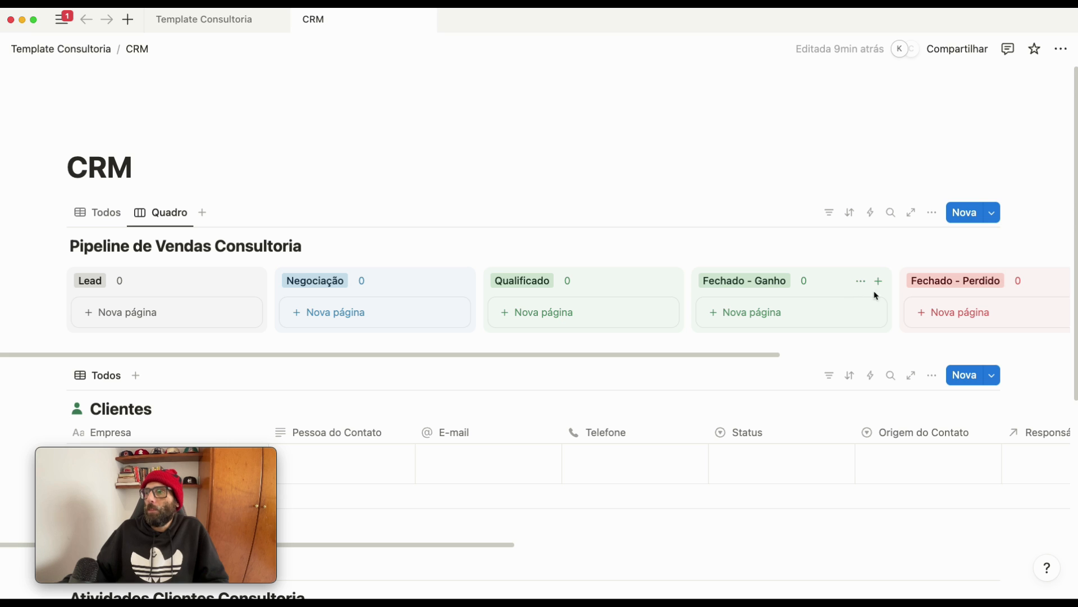
{"action": "left_click_drag", "start_coordinate": [498, 355], "coordinate": [356, 323]}
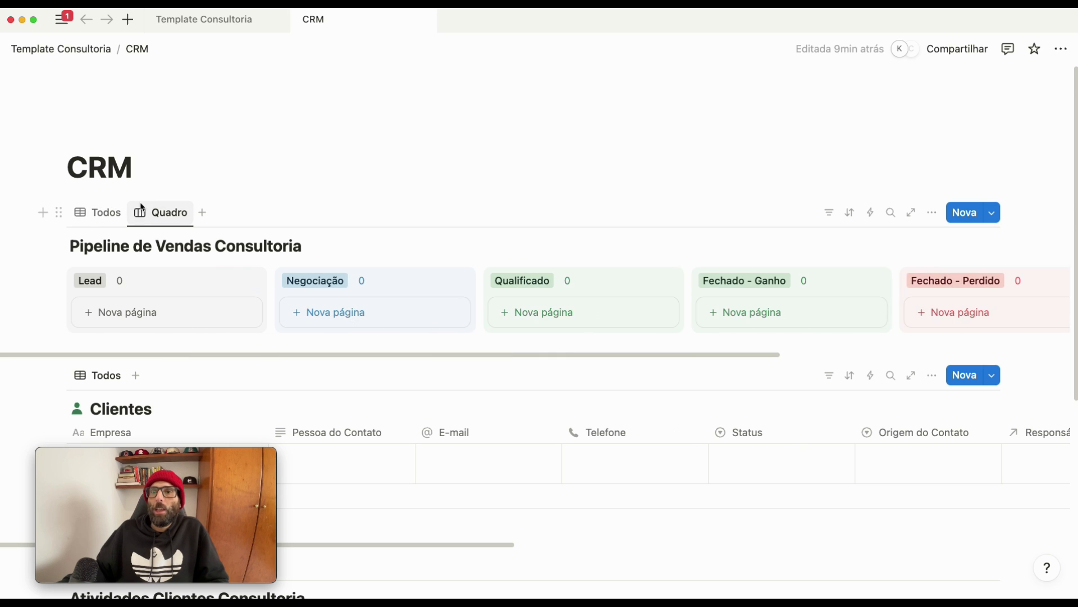
- Place the Quadro view before Todos in the pipeline, check the Todos table and return to the board
{"action": "left_click_drag", "start_coordinate": [144, 214], "coordinate": [92, 221]}
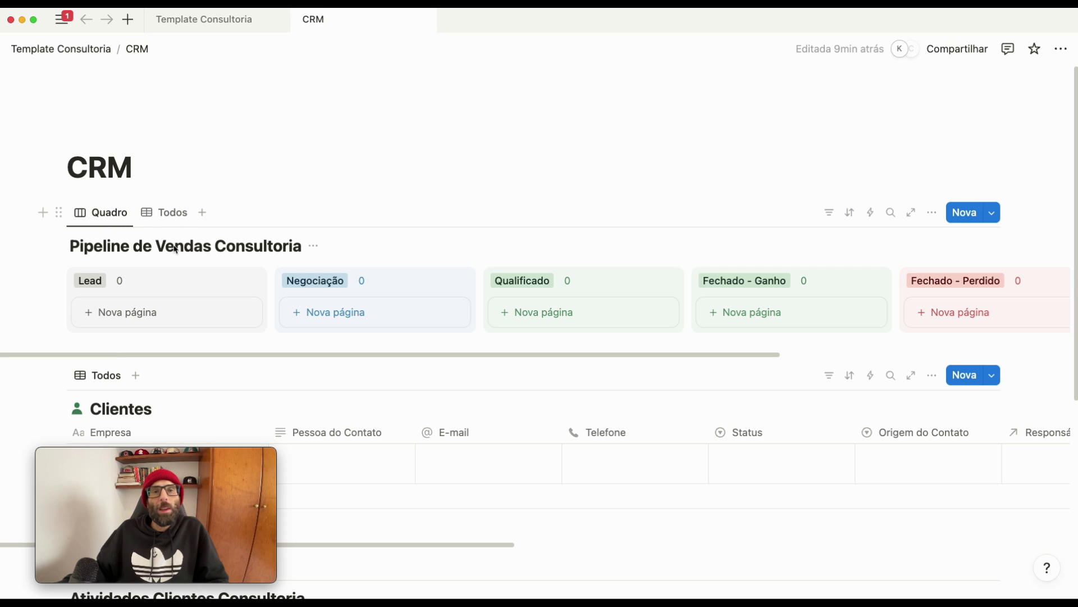
{"action": "left_click", "coordinate": [158, 221]}
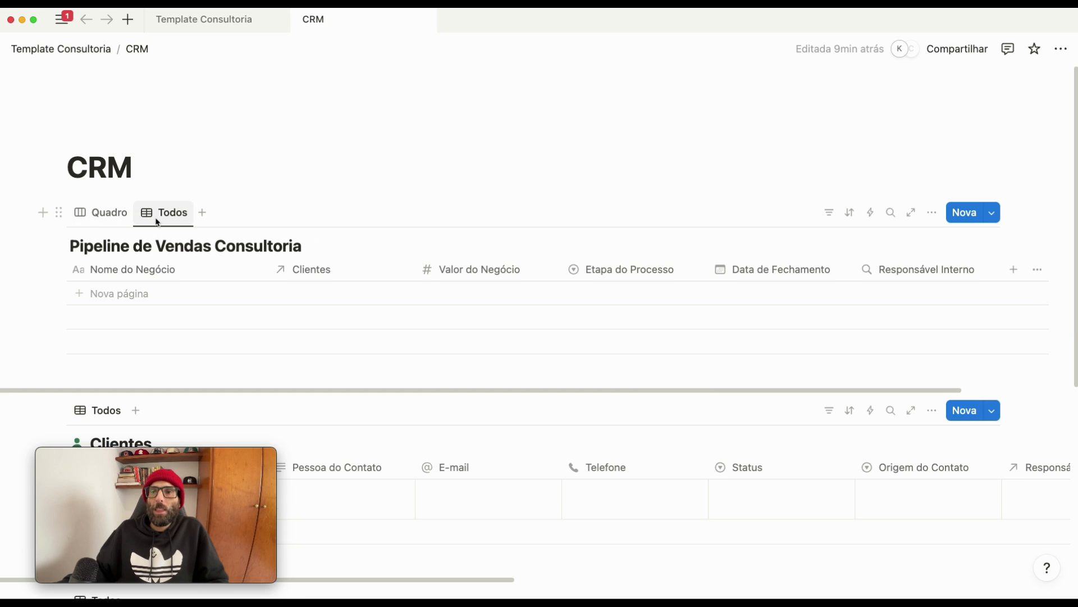
{"action": "left_click", "coordinate": [108, 213]}
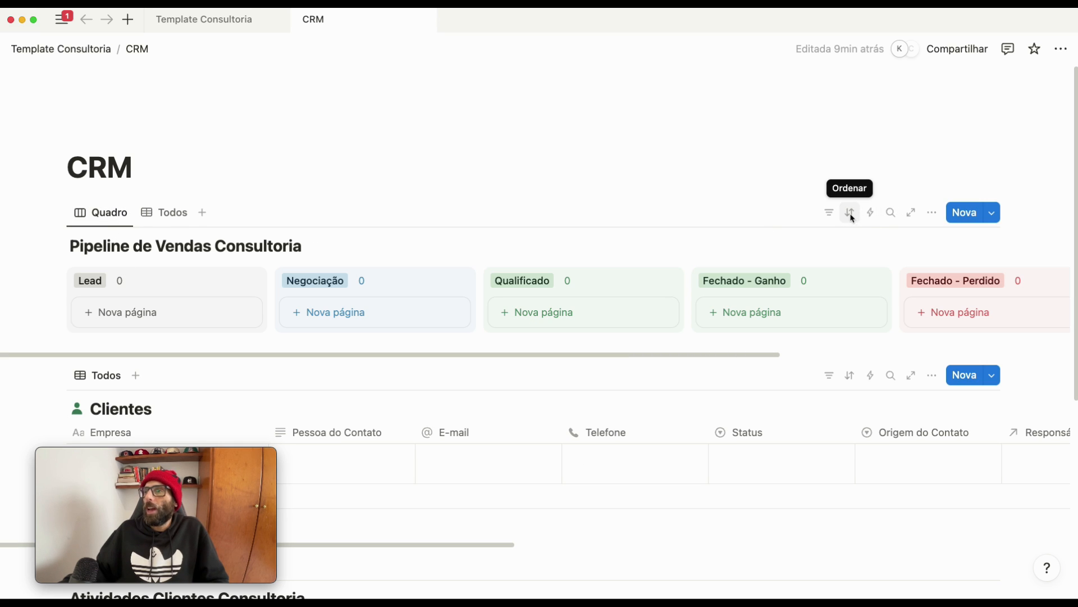
- Sort the Quadro board by Data de Fechamento in ascending order and save the sort for everyone
{"action": "left_click", "coordinate": [850, 214]}
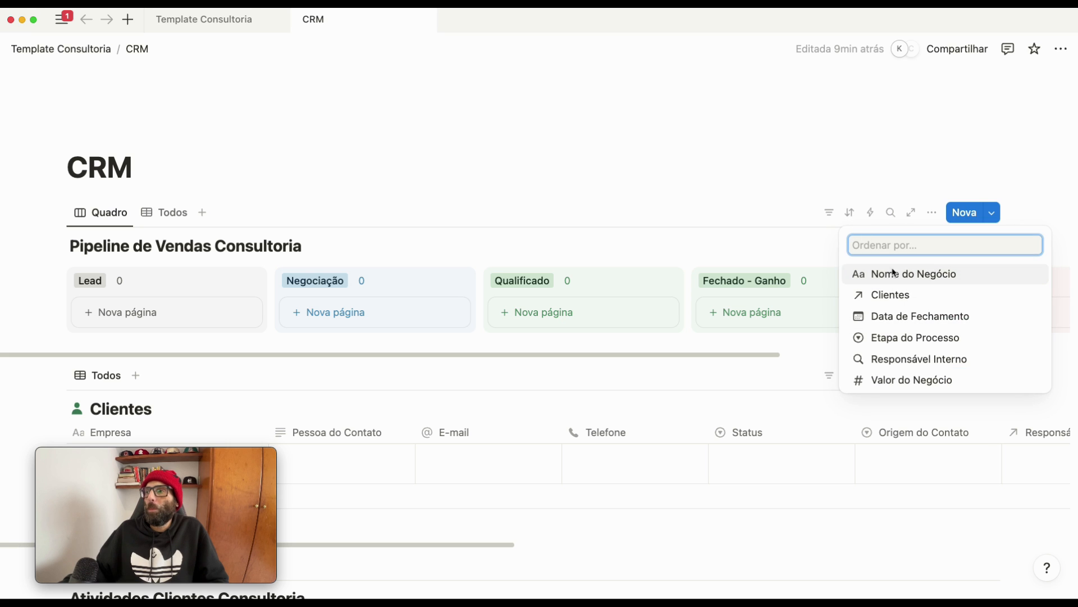
{"action": "left_click", "coordinate": [914, 317]}
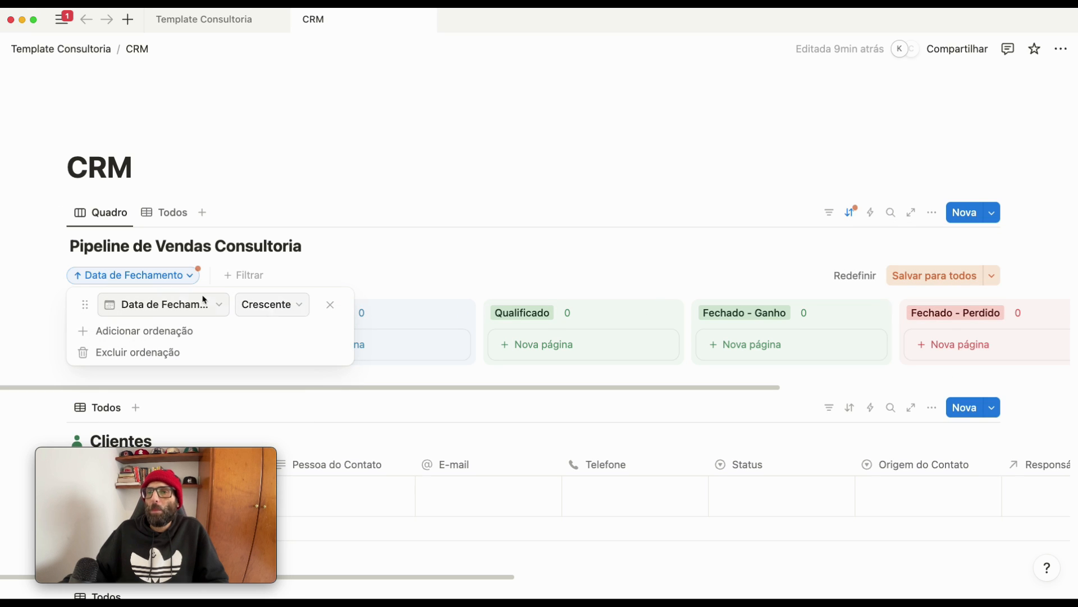
{"action": "left_click", "coordinate": [588, 204]}
{"action": "left_click", "coordinate": [924, 275]}
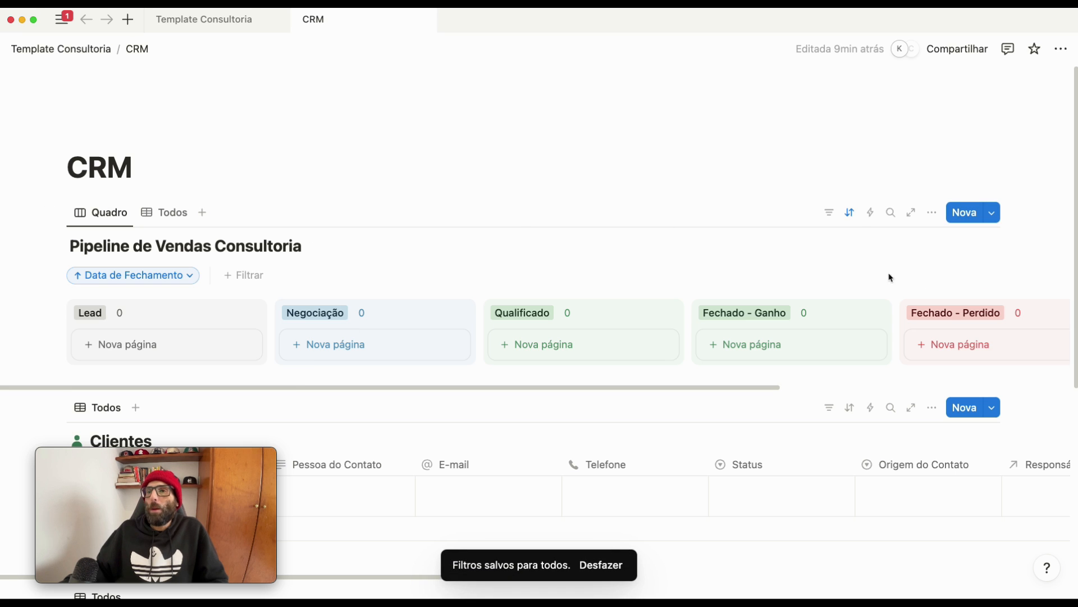
- Collapse the pipeline's sort bar and add a board view named Quadro with coloured columns to the Clientes database
{"action": "left_click", "coordinate": [851, 212]}
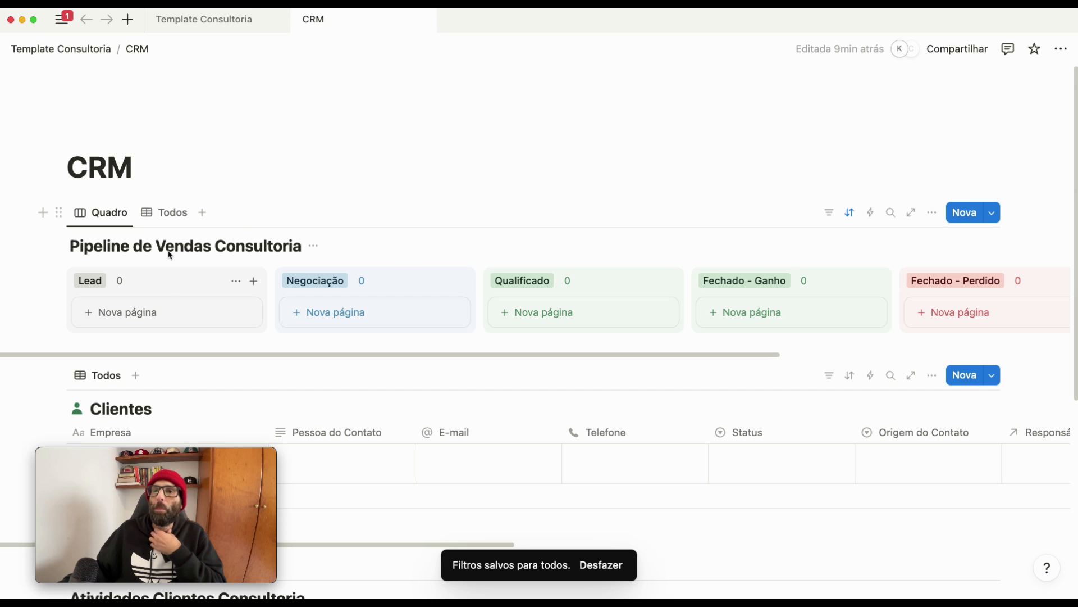
{"action": "scroll", "coordinate": [371, 271], "scroll_direction": "down", "scroll_amount": 2}
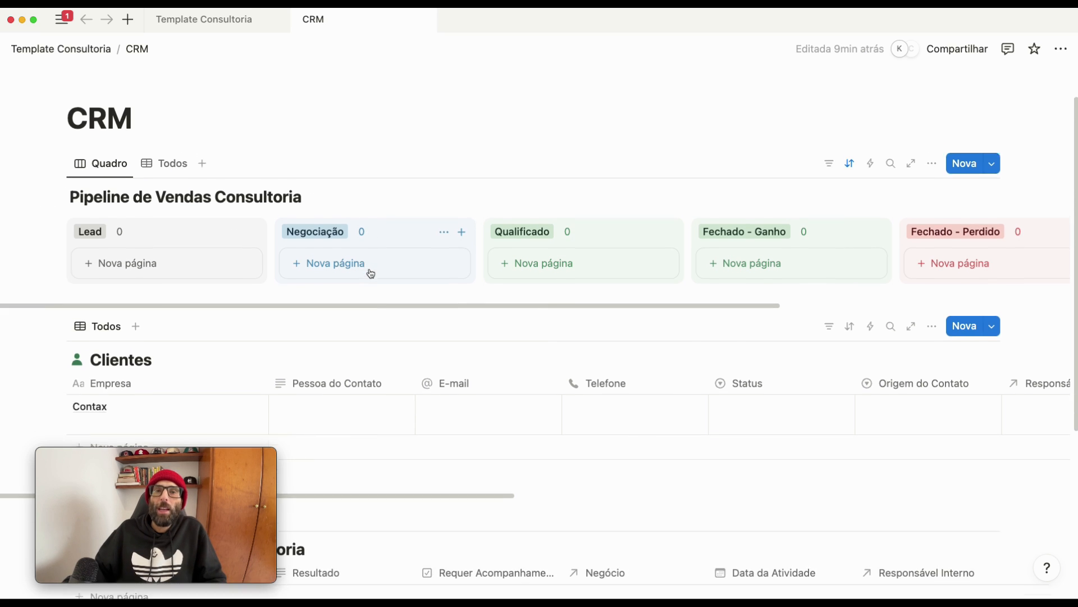
{"action": "scroll", "coordinate": [268, 295], "scroll_direction": "down", "scroll_amount": 5}
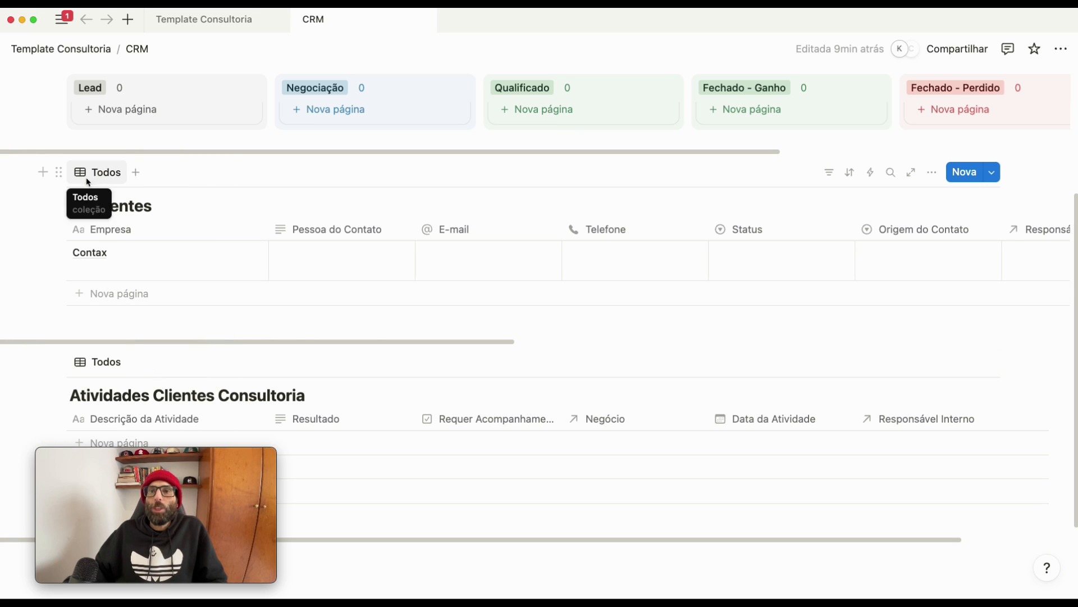
{"action": "left_click", "coordinate": [137, 173]}
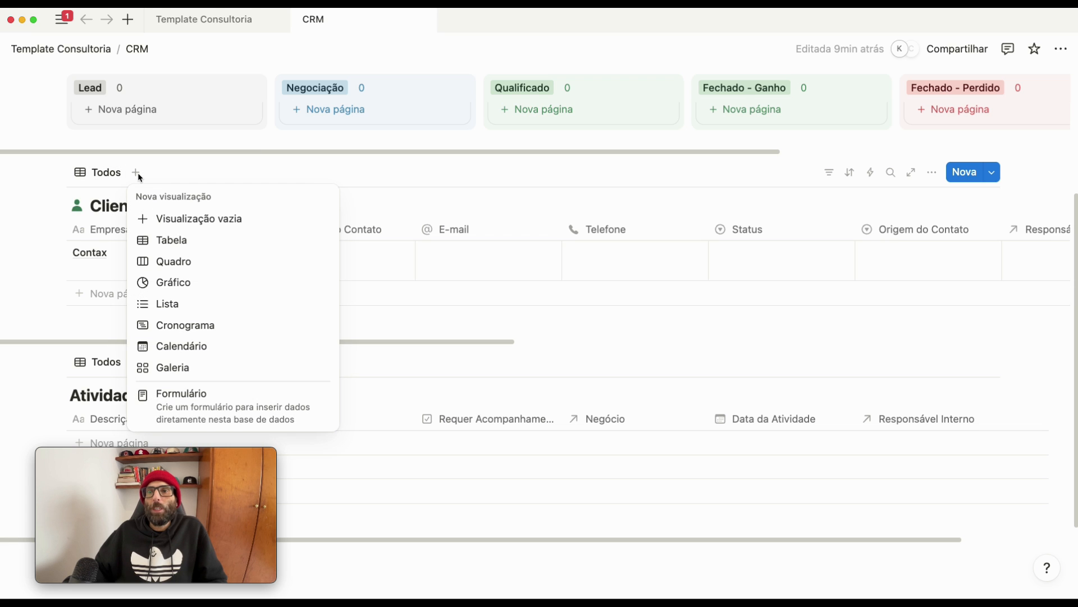
{"action": "left_click", "coordinate": [175, 263]}
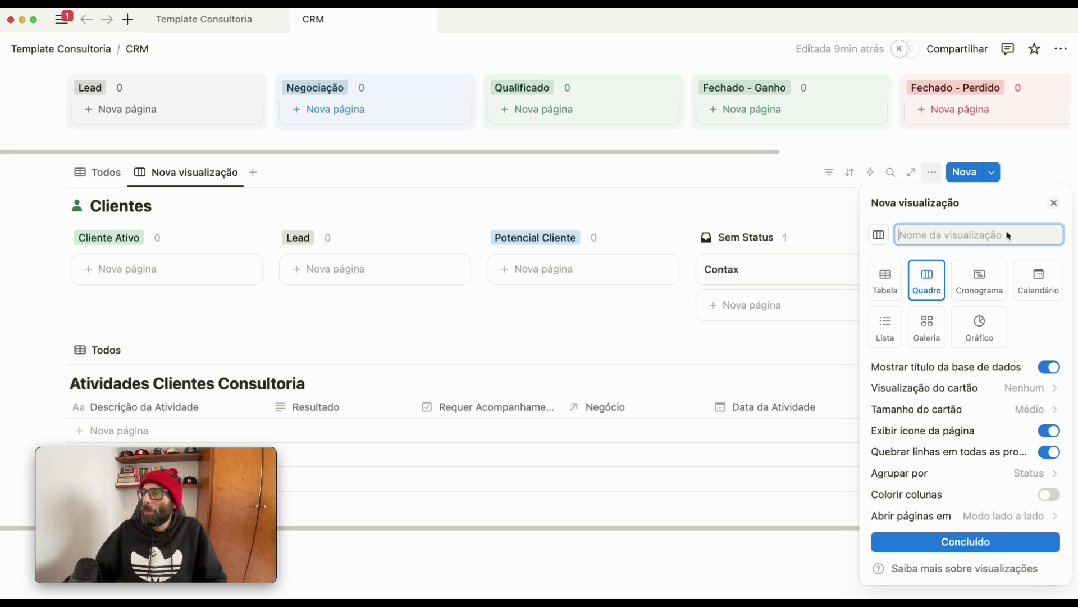
{"action": "type", "text": "Quadro"}
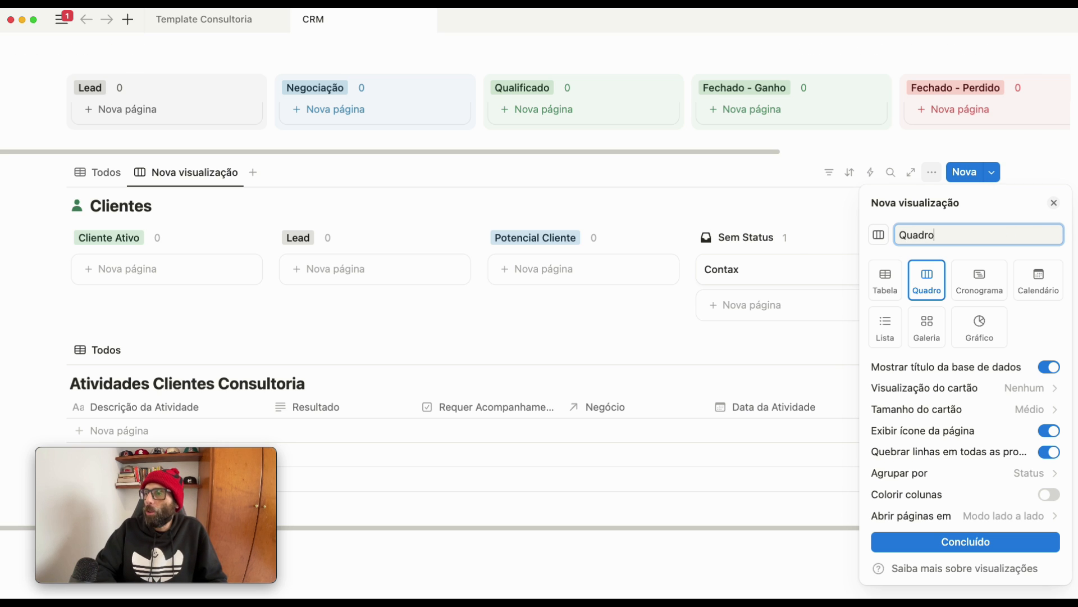
{"action": "left_click", "coordinate": [1049, 495]}
{"action": "left_click", "coordinate": [948, 556]}
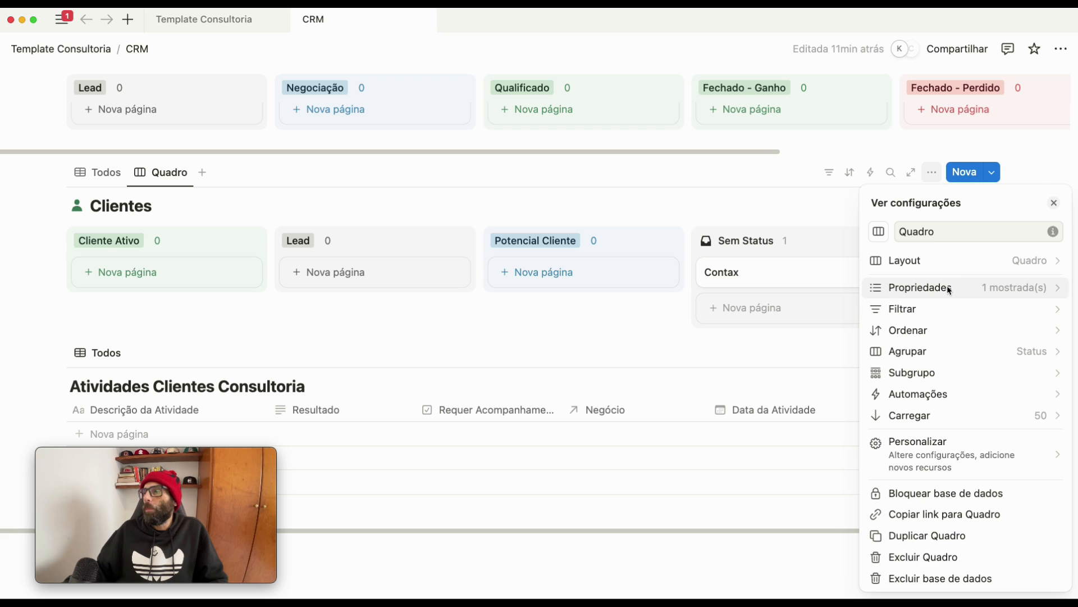
- Add a Criado em property named Data de Inclusão to Clientes, with the time format set to 24 horas
{"action": "left_click", "coordinate": [948, 288]}
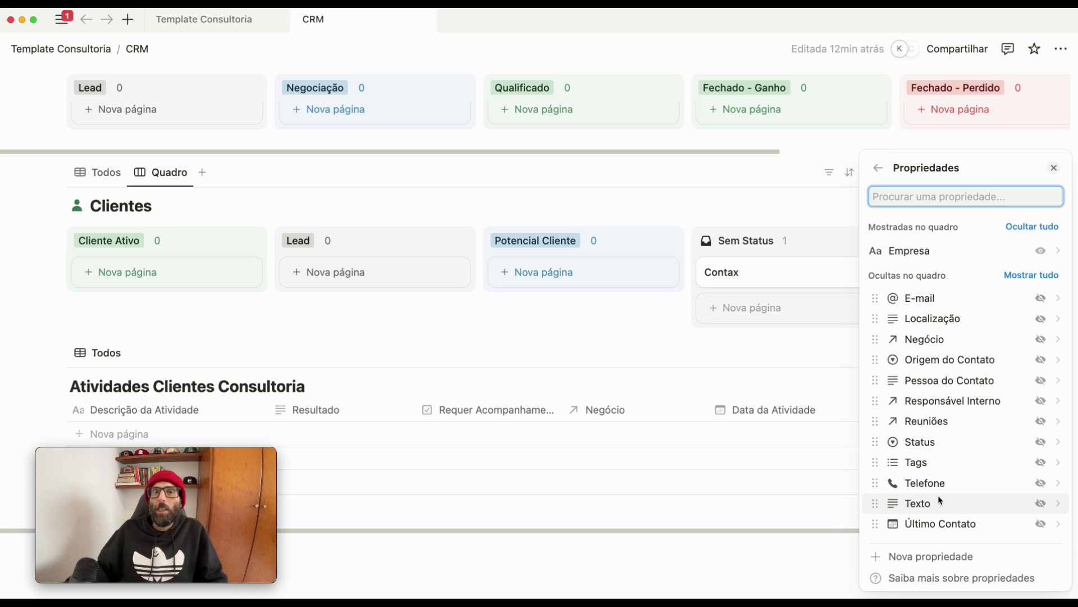
{"action": "left_click", "coordinate": [925, 557]}
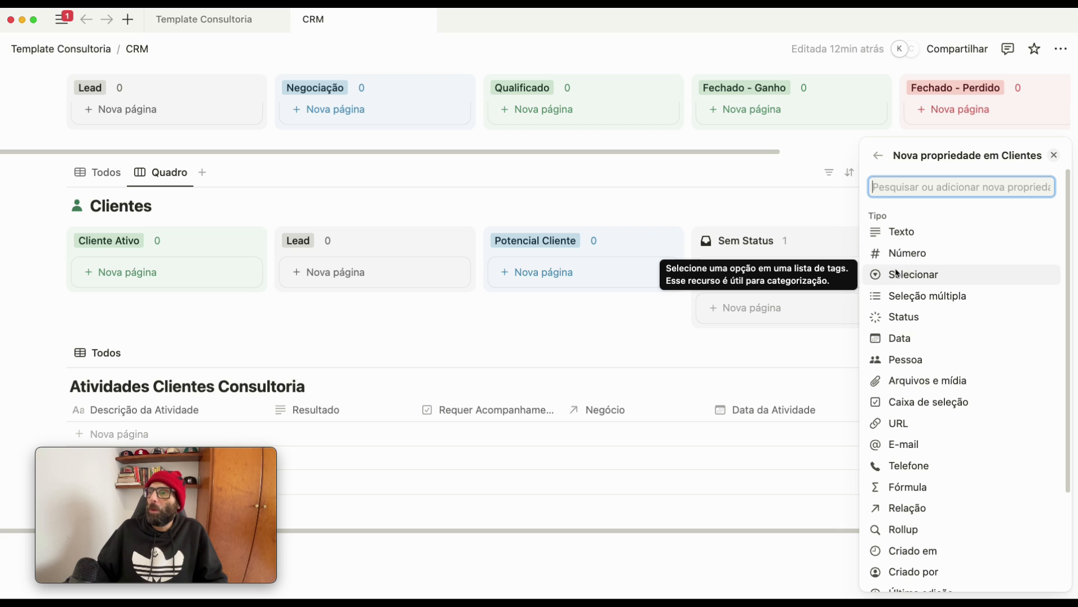
{"action": "type", "text": "cria"}
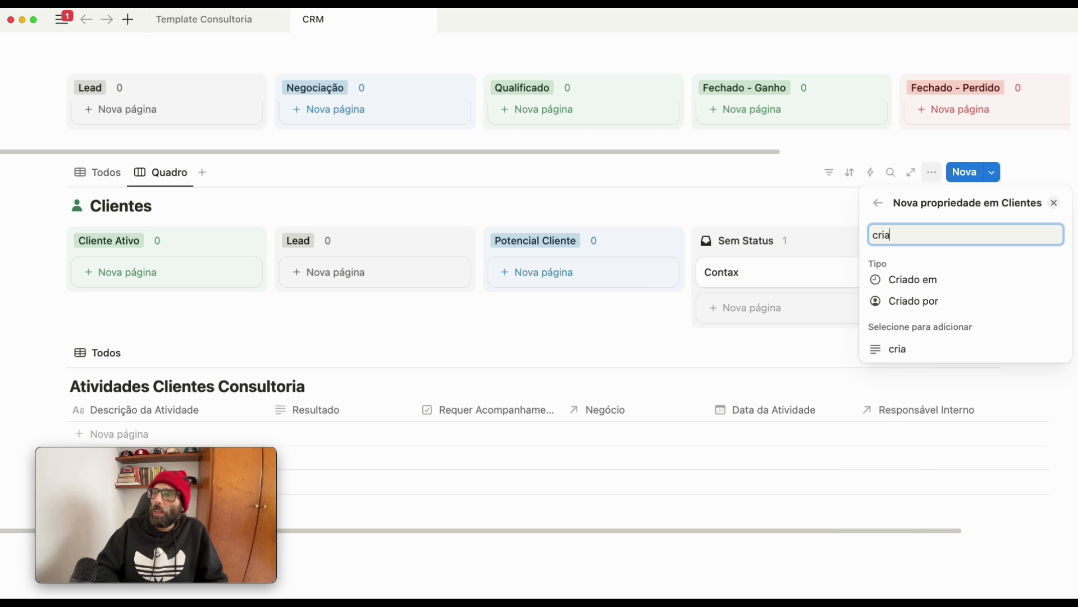
{"action": "left_click", "coordinate": [915, 280]}
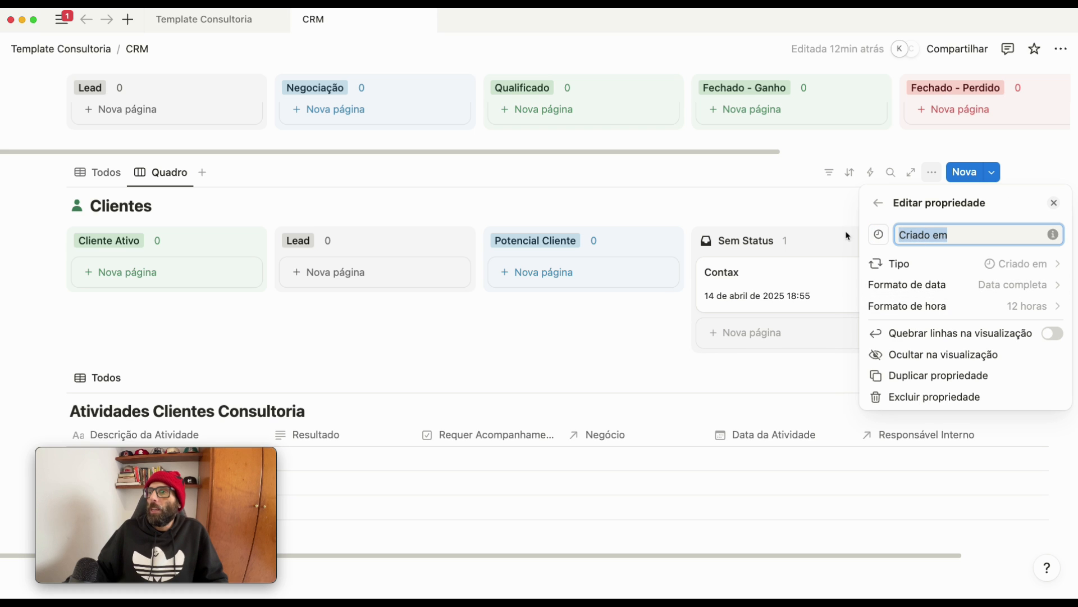
{"action": "type", "text": "Data de Inclusão"}
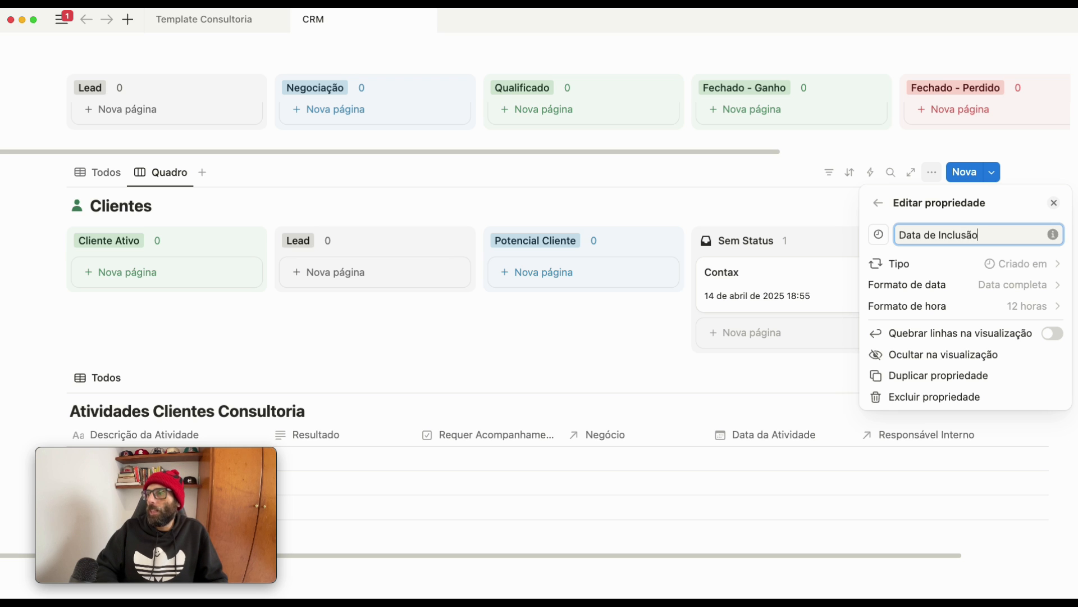
{"action": "left_click", "coordinate": [1020, 311]}
{"action": "left_click", "coordinate": [876, 374]}
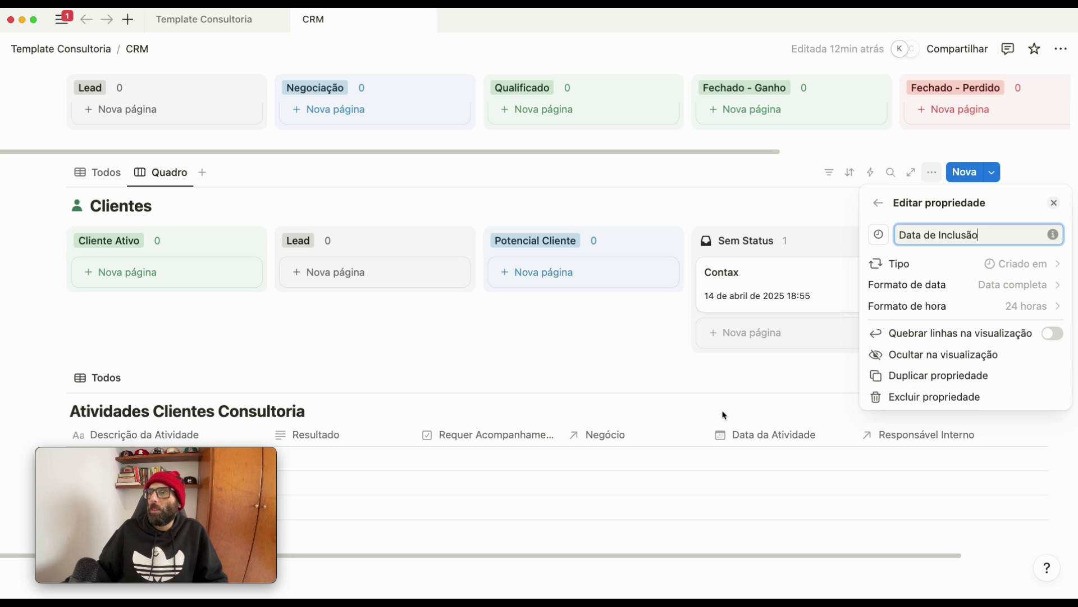
{"action": "left_click", "coordinate": [651, 355]}
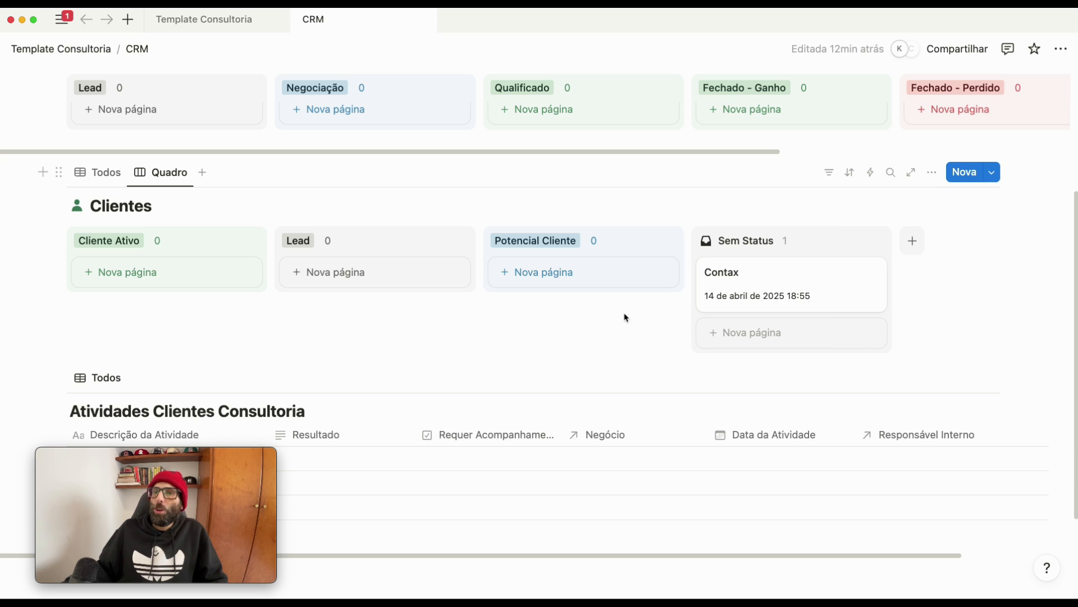
- Sort the Clientes board by Data de Inclusão in ascending order and save the sort for everyone
{"action": "left_click", "coordinate": [848, 176]}
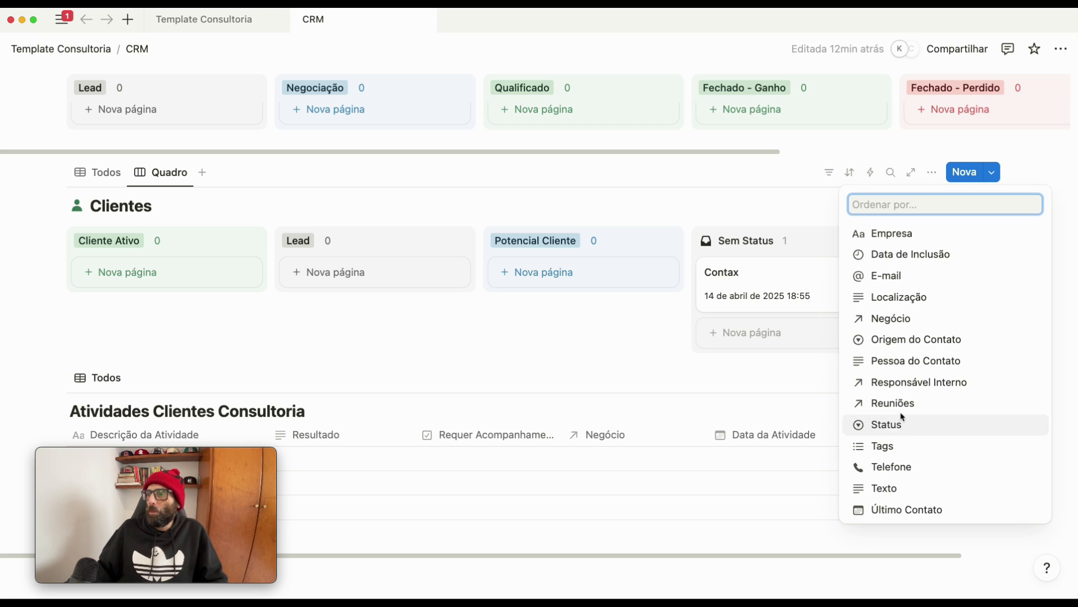
{"action": "left_click", "coordinate": [910, 254]}
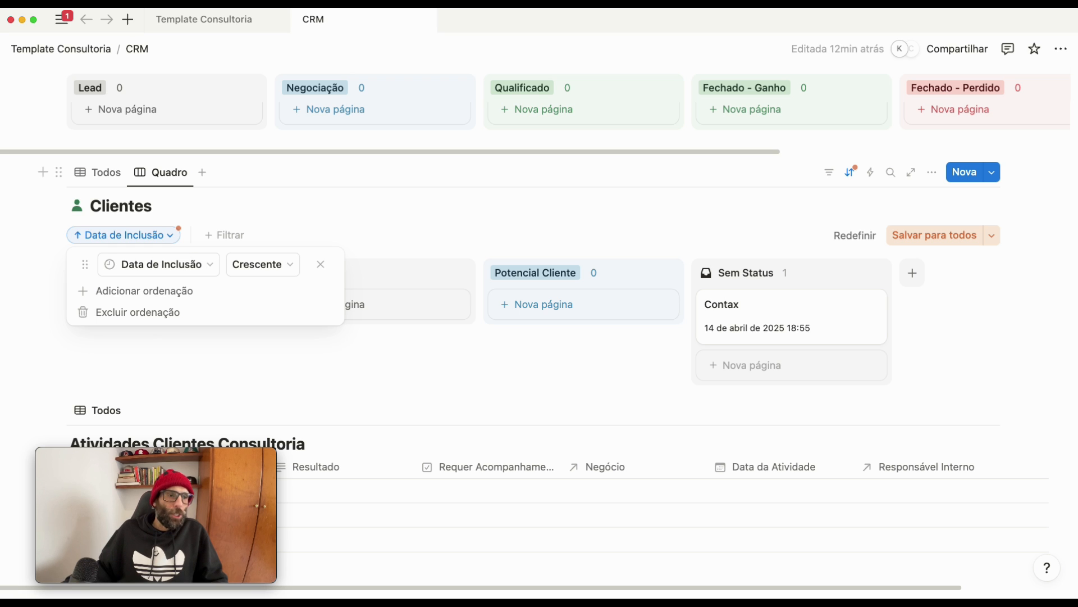
{"action": "left_click", "coordinate": [564, 222]}
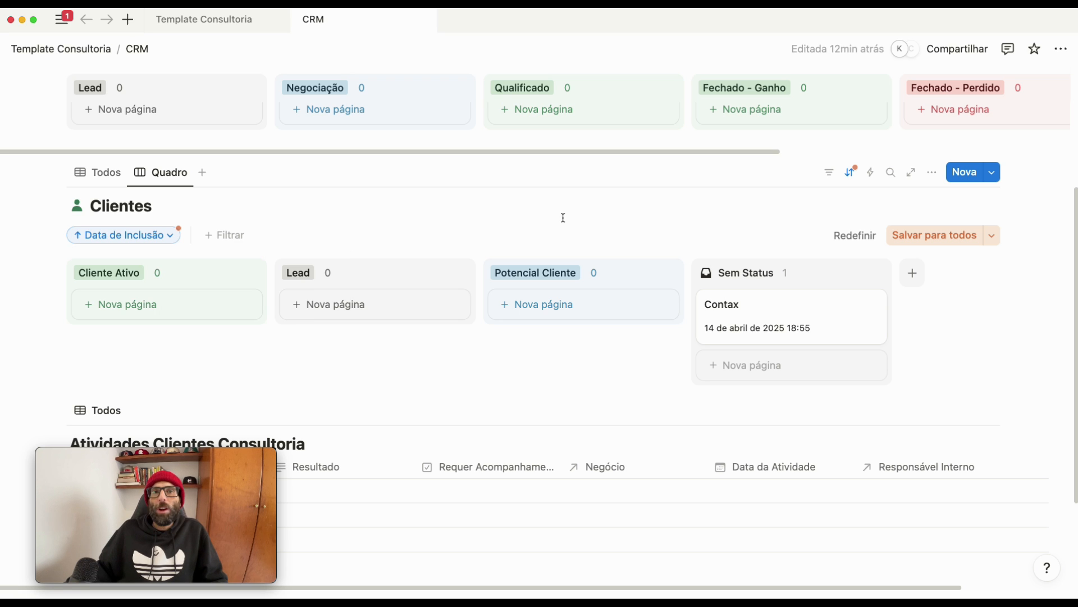
{"action": "left_click", "coordinate": [963, 236]}
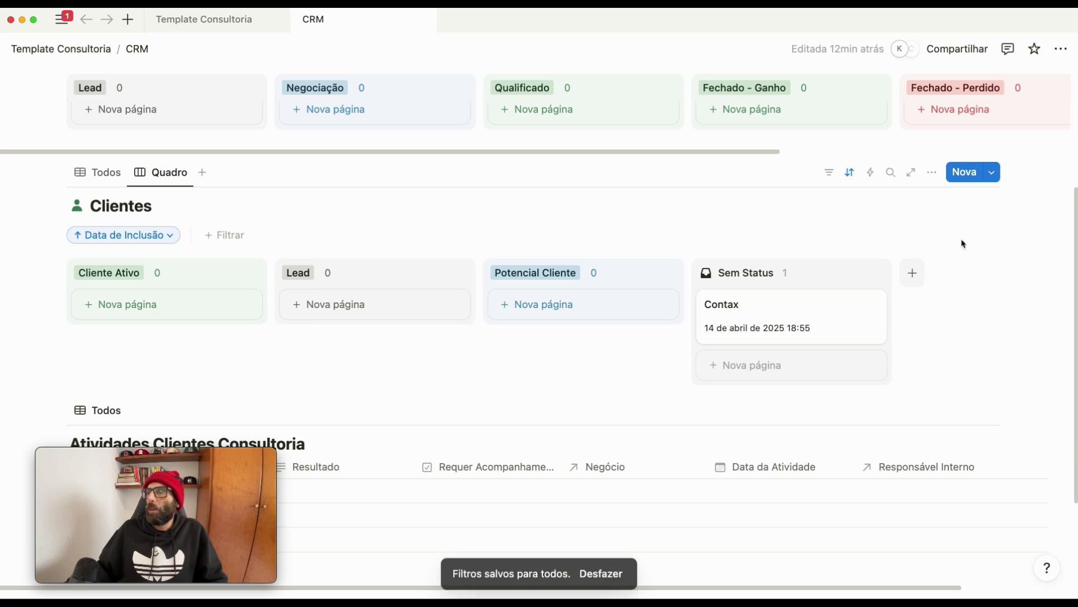
- Hide Data de Inclusão on the Clientes board cards and show Pessoa do Contato, E-mail and Responsável Interno in that order
{"action": "left_click", "coordinate": [931, 174]}
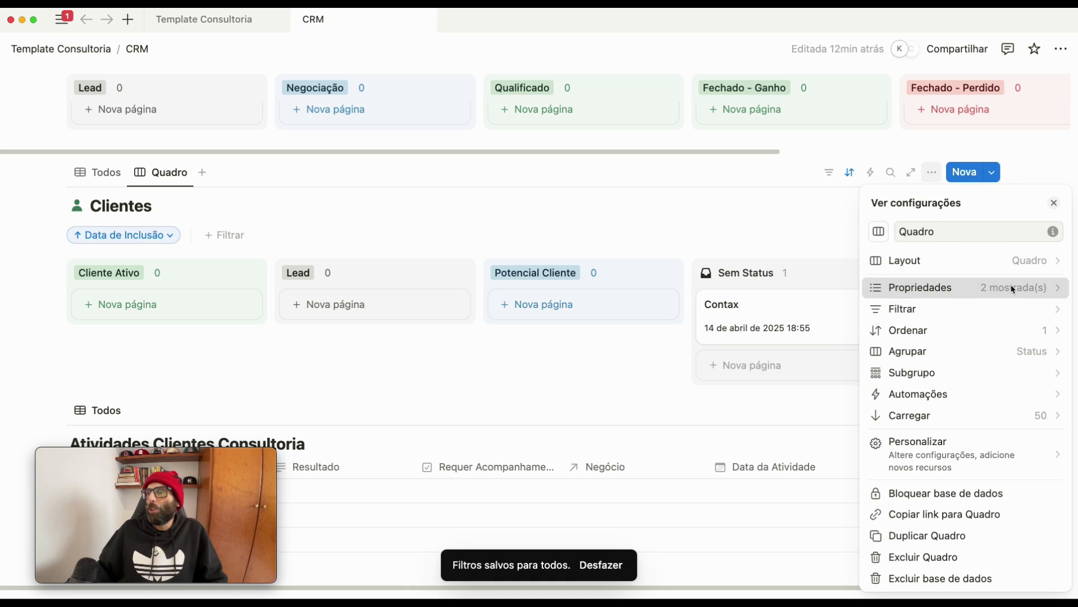
{"action": "left_click", "coordinate": [1011, 286]}
{"action": "left_click", "coordinate": [1033, 259]}
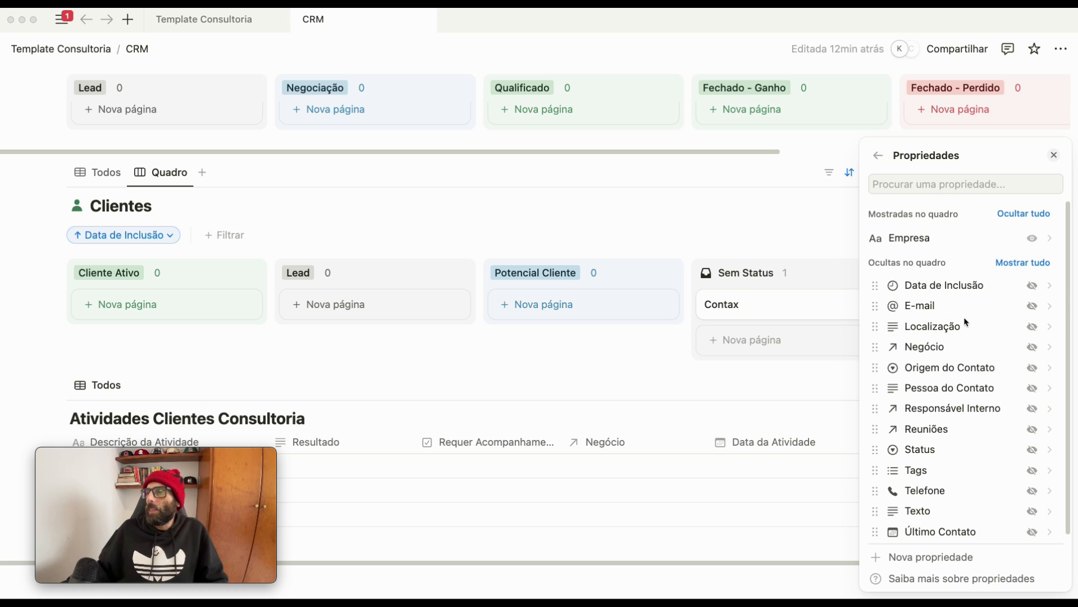
{"action": "scroll", "coordinate": [951, 384], "scroll_direction": "down", "scroll_amount": 1}
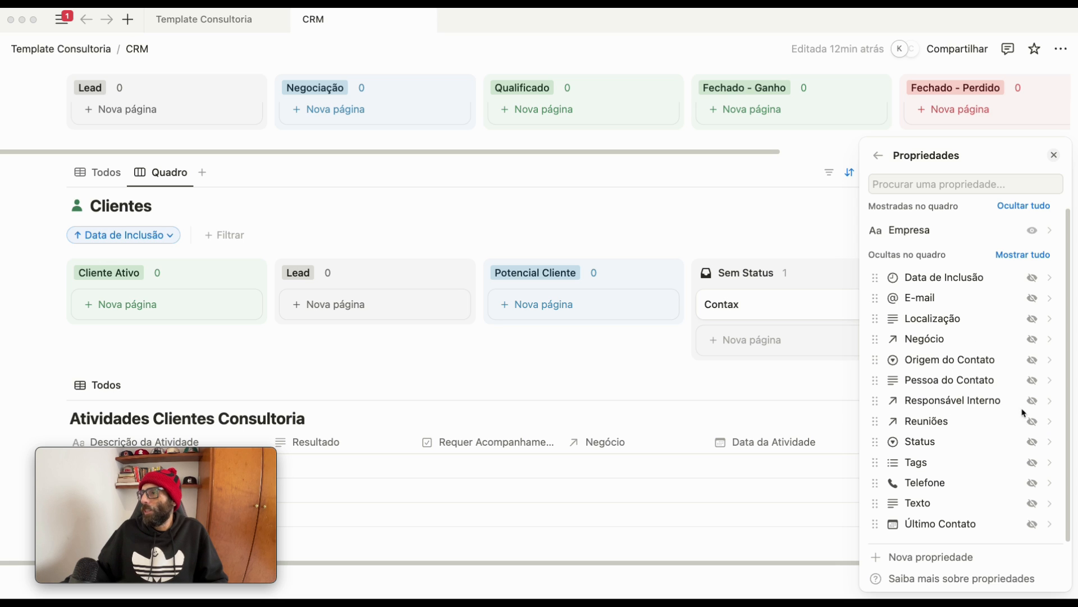
{"action": "left_click", "coordinate": [1032, 385]}
{"action": "left_click", "coordinate": [1032, 385]}
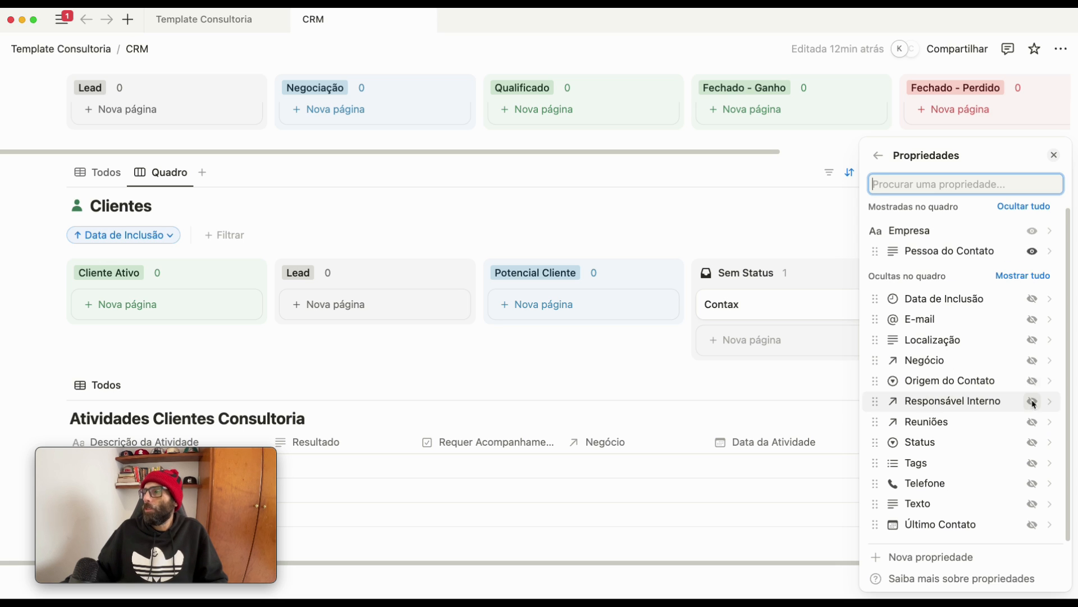
{"action": "left_click", "coordinate": [1032, 405]}
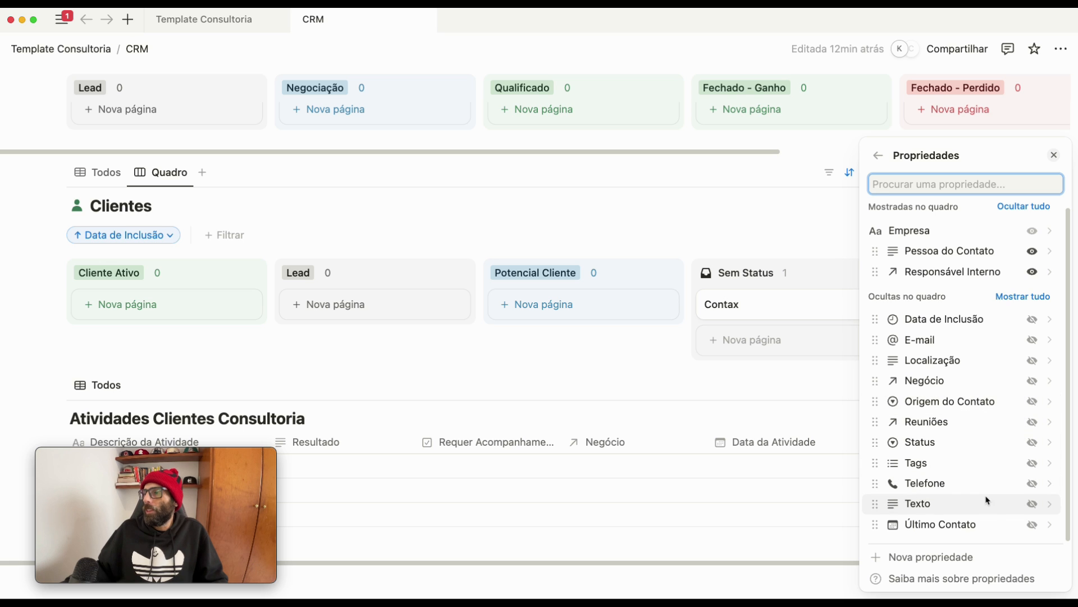
{"action": "left_click", "coordinate": [1031, 340]}
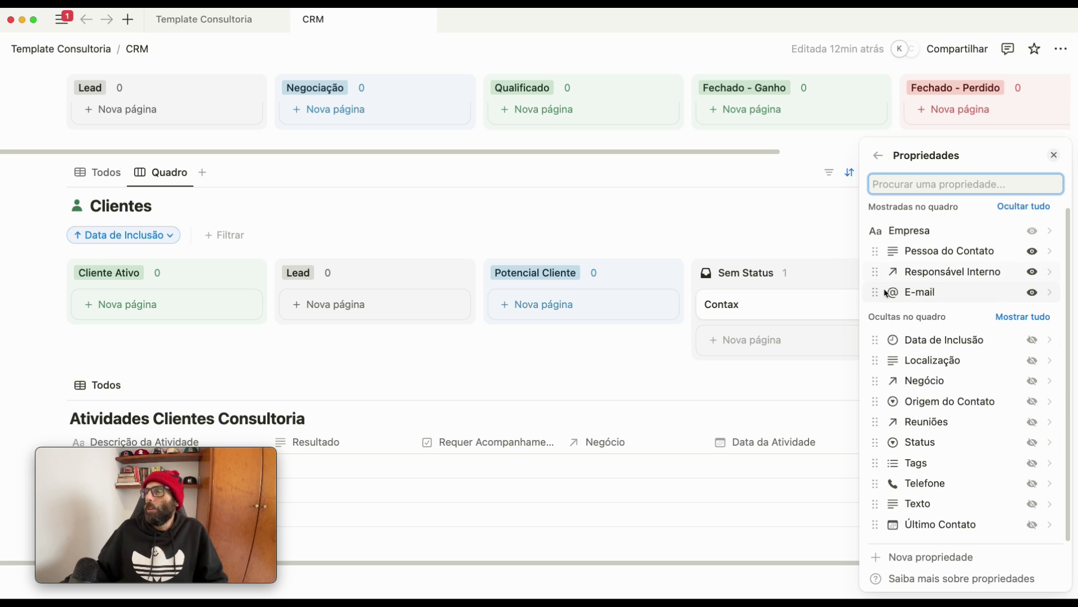
{"action": "left_click_drag", "start_coordinate": [875, 292], "coordinate": [877, 271]}
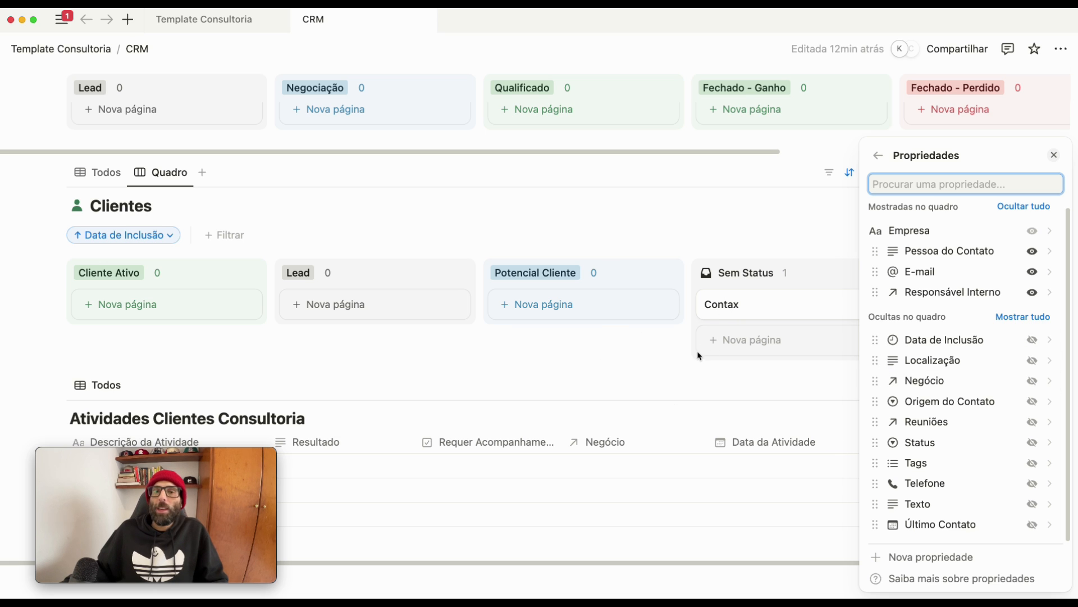
{"action": "left_click", "coordinate": [664, 369]}
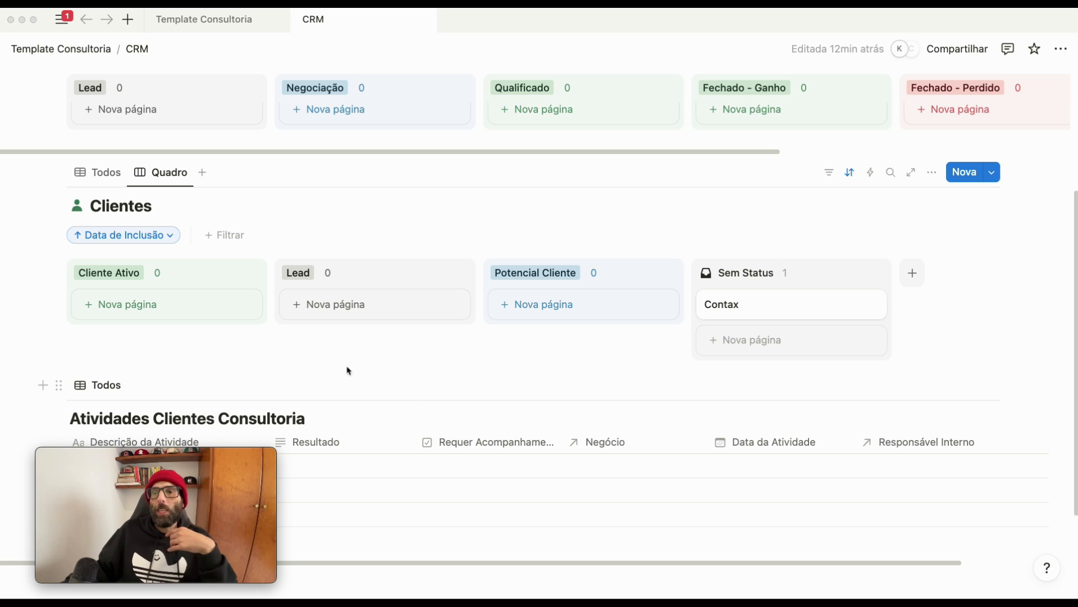
- Reorder the Clientes board columns as Lead, Potencial Cliente, Cliente Ativo and collapse the sort bar
{"action": "left_click_drag", "start_coordinate": [376, 277], "coordinate": [224, 273]}
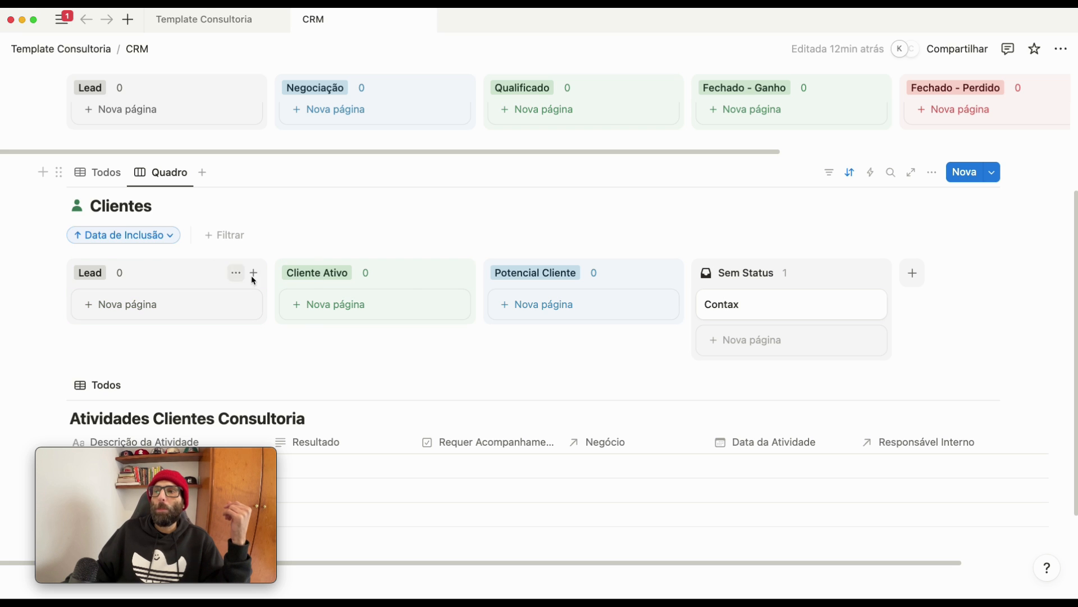
{"action": "left_click_drag", "start_coordinate": [554, 273], "coordinate": [388, 279]}
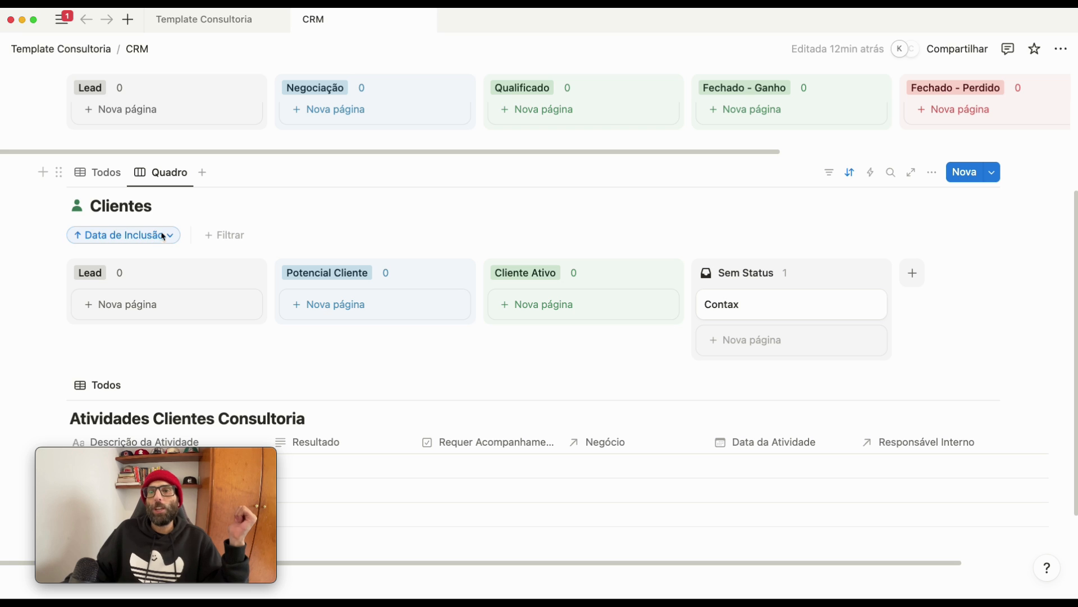
{"action": "left_click", "coordinate": [846, 179]}
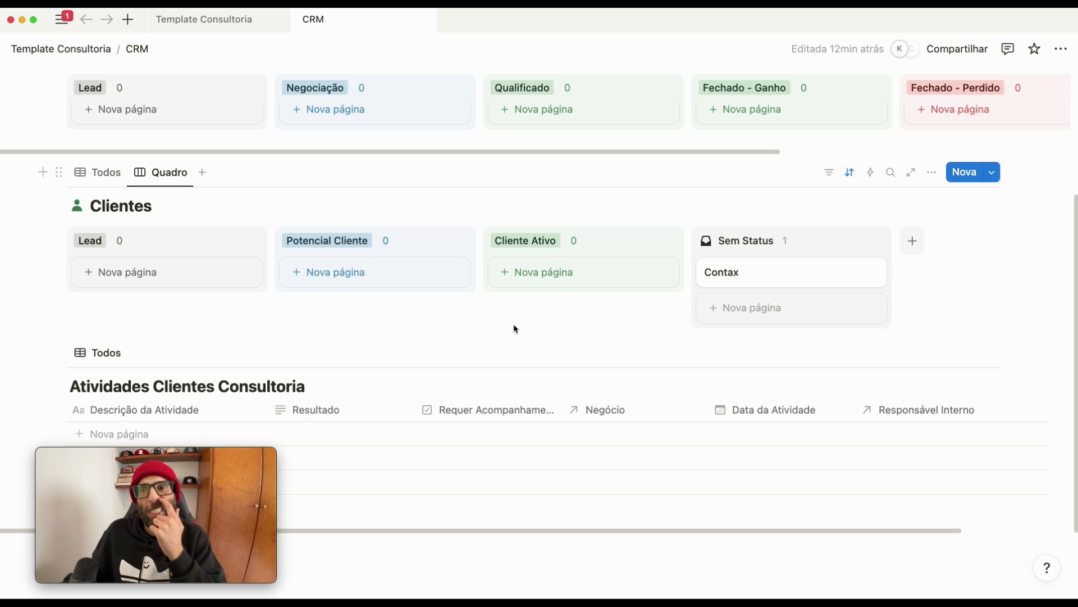
- Duplicate the Todos view of Atividades Clientes Consultoria and name the copy Por Responsável
{"action": "scroll", "coordinate": [515, 328], "scroll_direction": "up", "scroll_amount": 1}
{"action": "scroll", "coordinate": [648, 340], "scroll_direction": "down", "scroll_amount": 3}
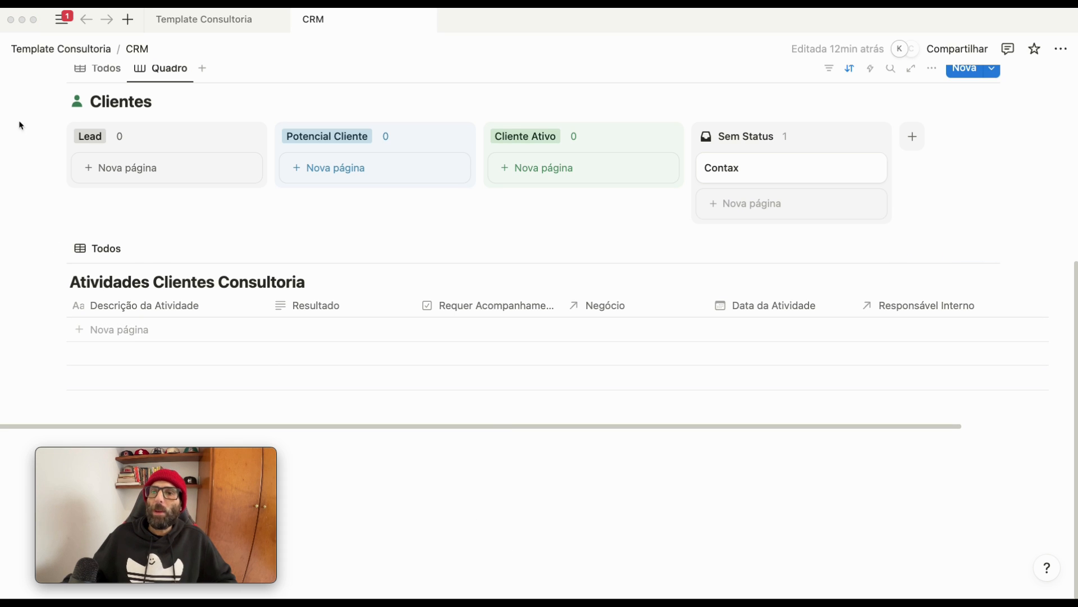
{"action": "left_click", "coordinate": [148, 258]}
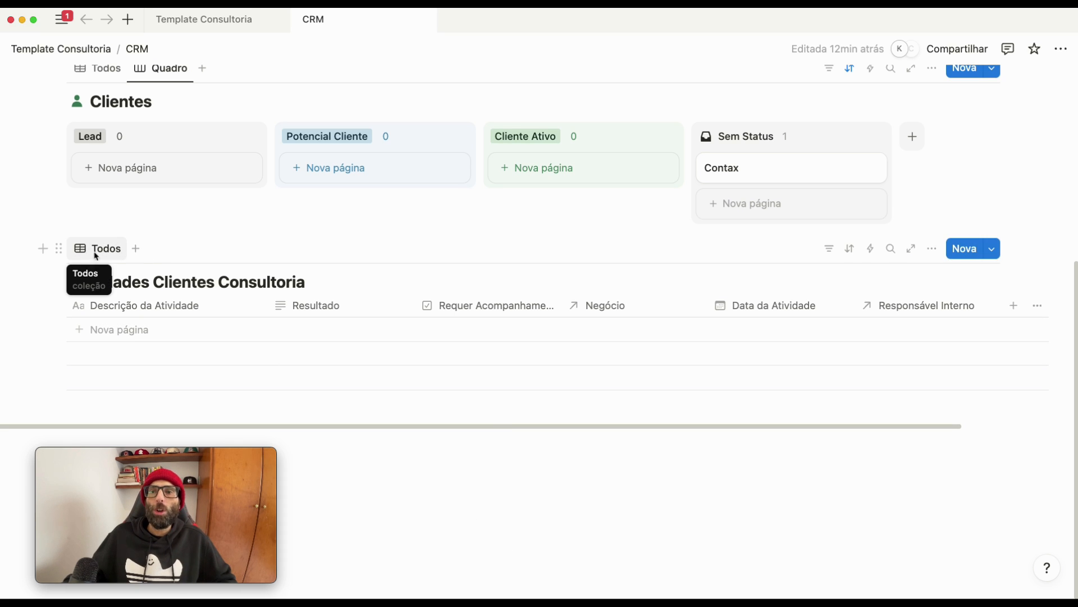
{"action": "left_click", "coordinate": [95, 252]}
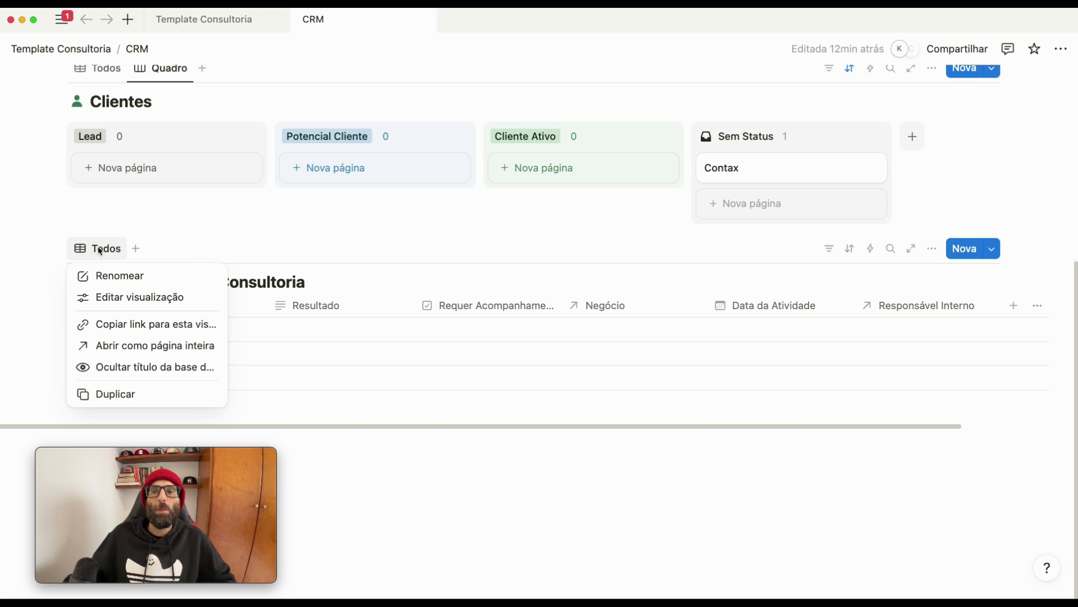
{"action": "left_click", "coordinate": [143, 393]}
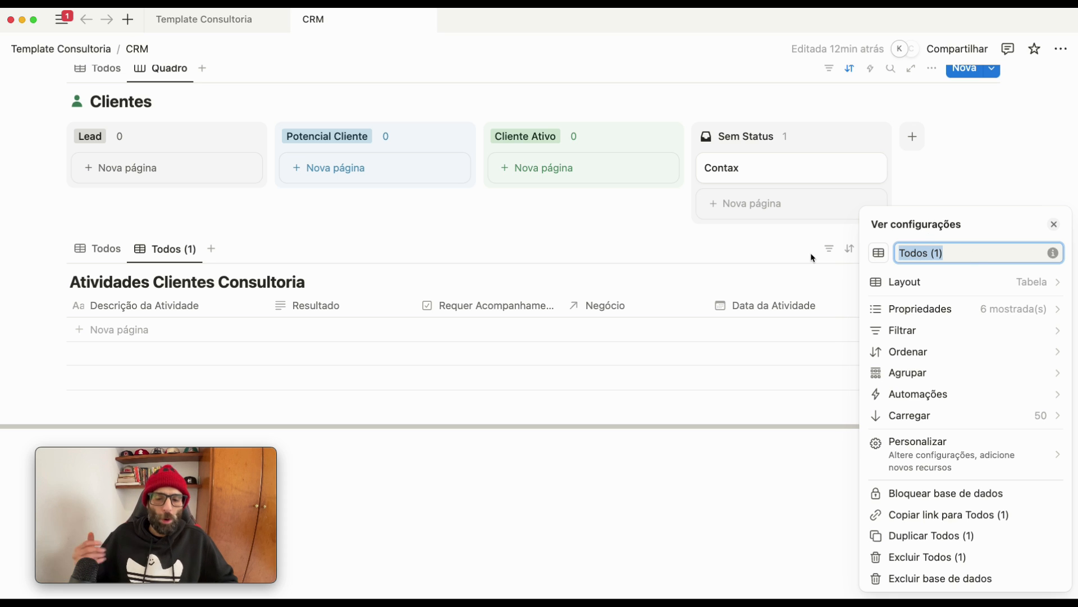
{"action": "type", "text": "Por Respon"}
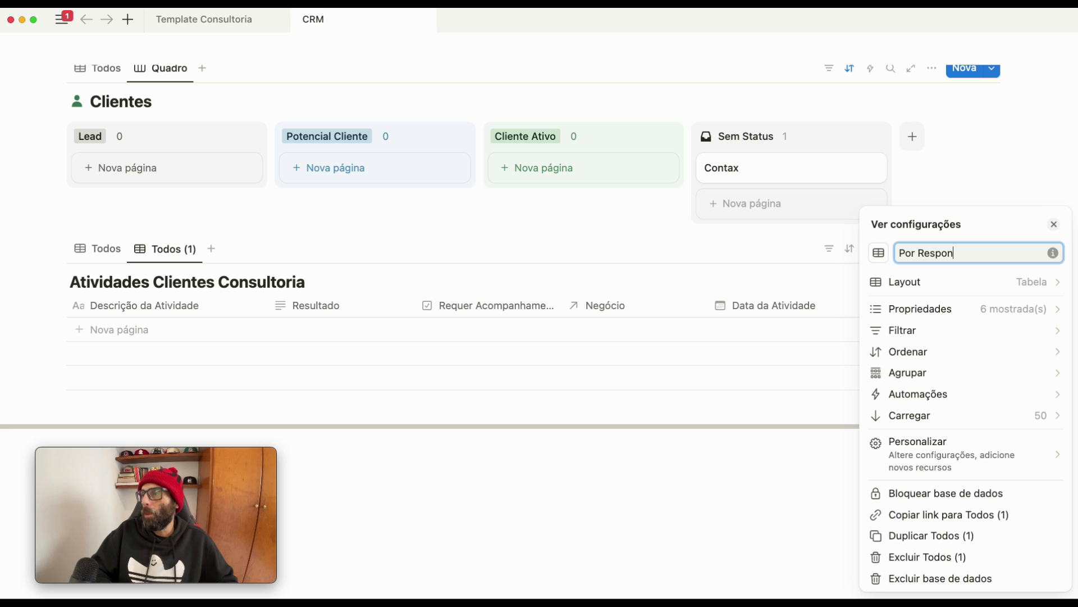
{"action": "type", "text": "sável"}
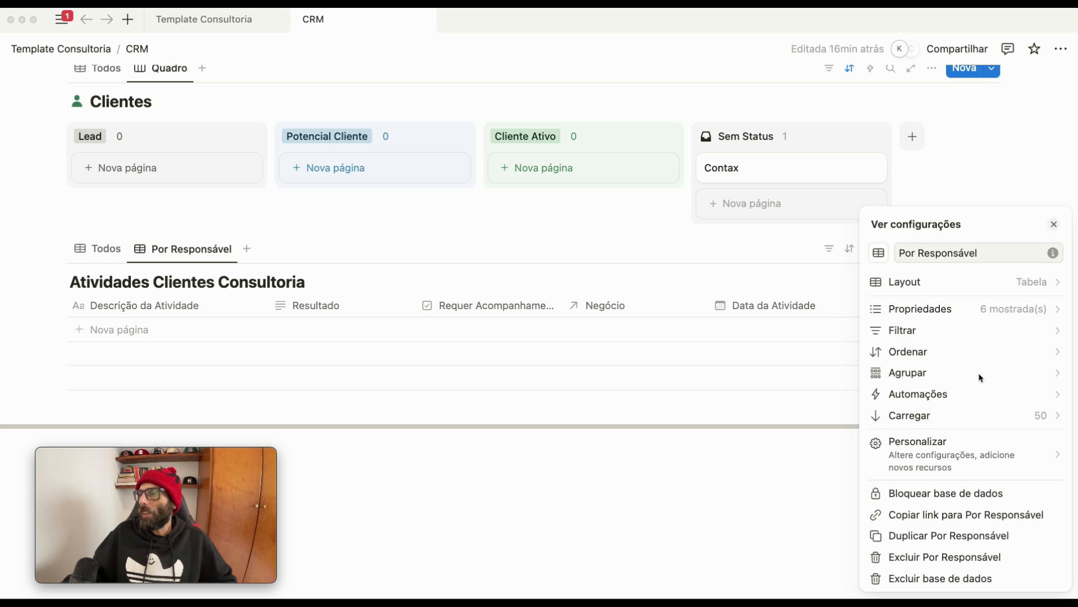
- Group the Por Responsável view of Atividades Clientes Consultoria by Responsável Interno
{"action": "left_click", "coordinate": [927, 373]}
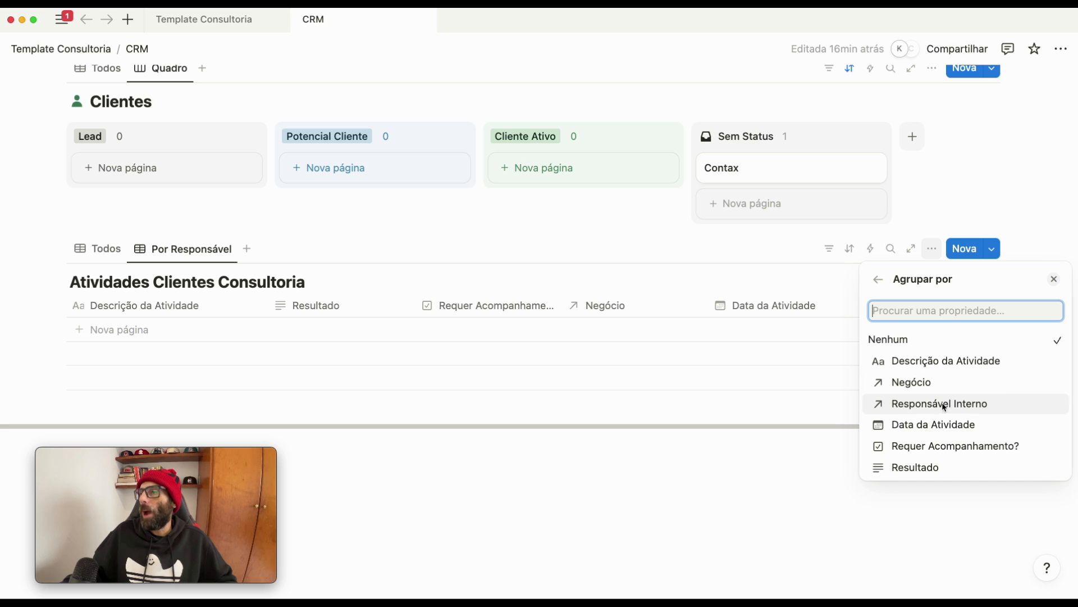
{"action": "left_click", "coordinate": [938, 404]}
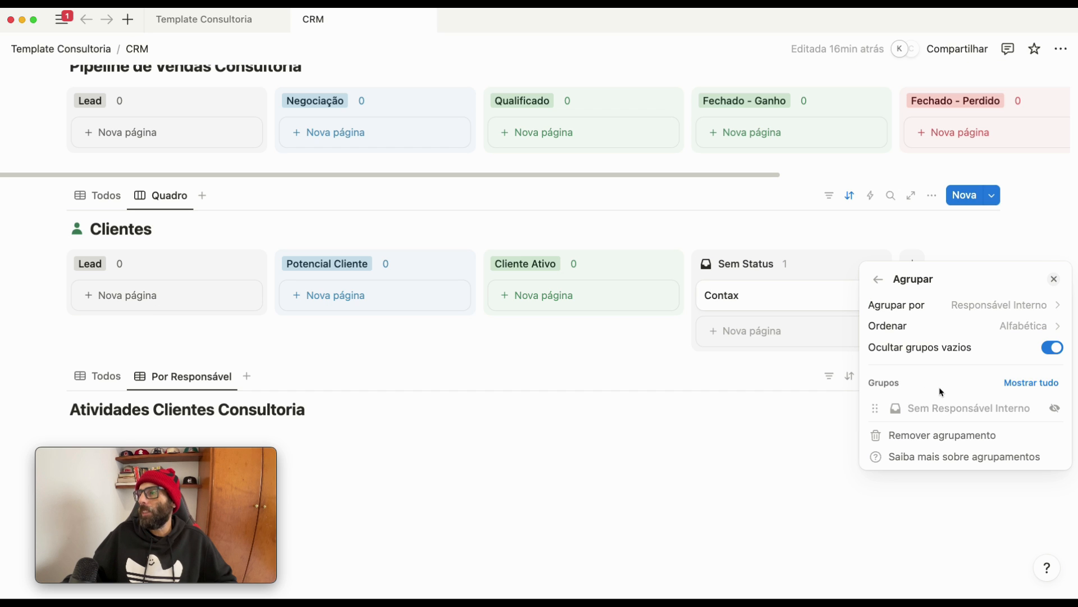
{"action": "left_click", "coordinate": [878, 279]}
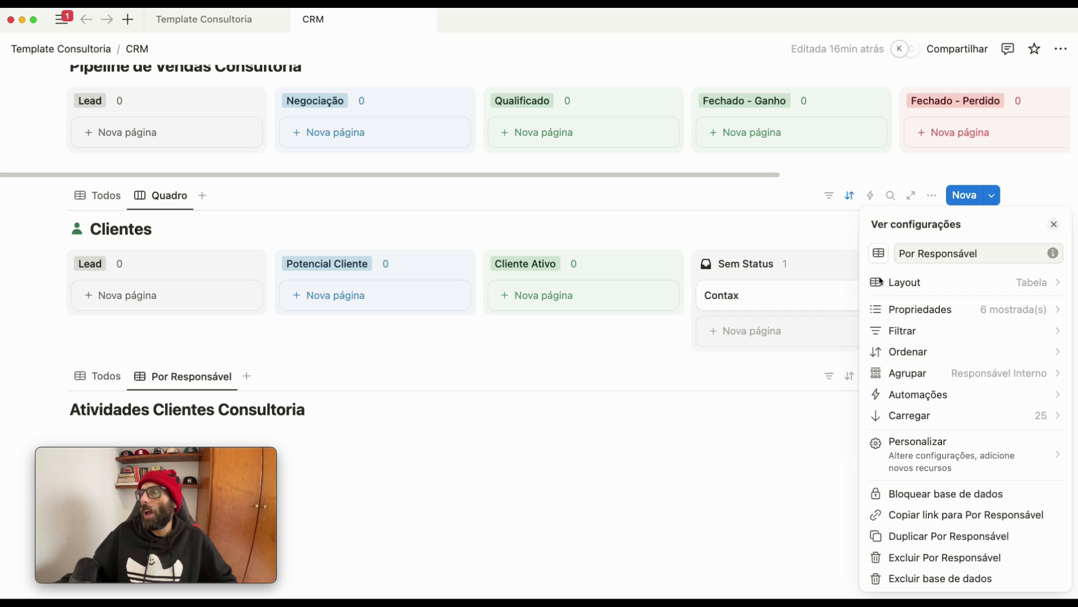
- Sort the Por Responsável view by Data da Atividade in descending order and close the view settings
{"action": "left_click", "coordinate": [920, 356]}
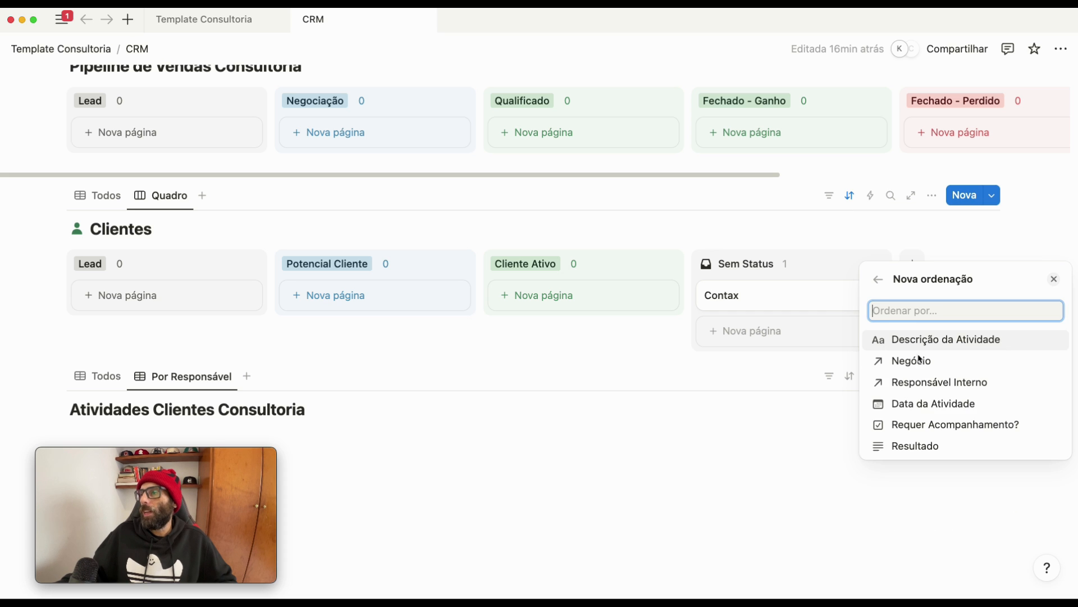
{"action": "left_click", "coordinate": [914, 405]}
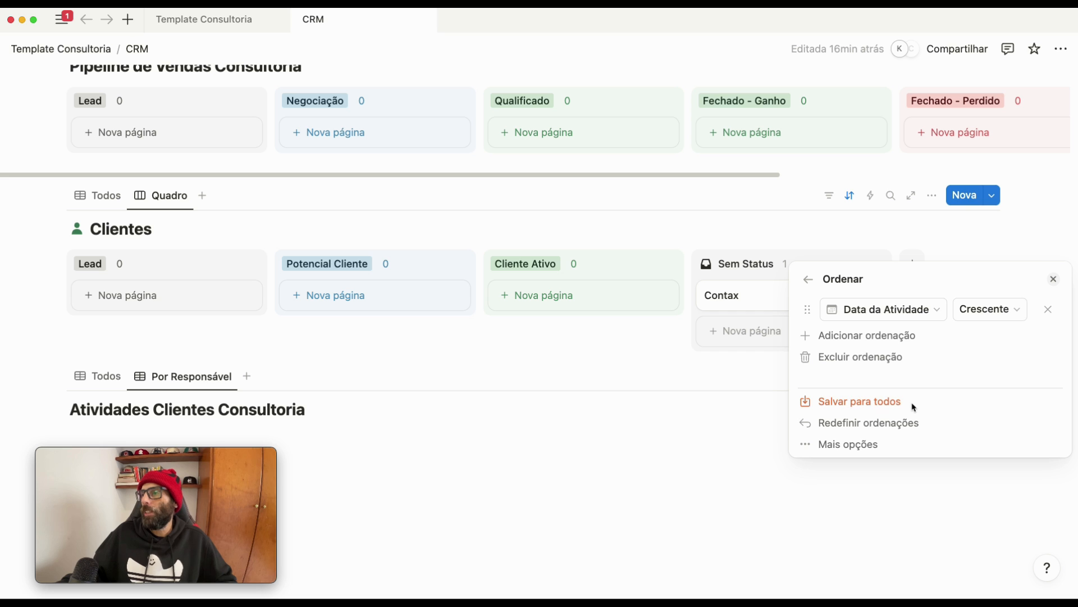
{"action": "left_click", "coordinate": [980, 310]}
{"action": "left_click", "coordinate": [987, 354]}
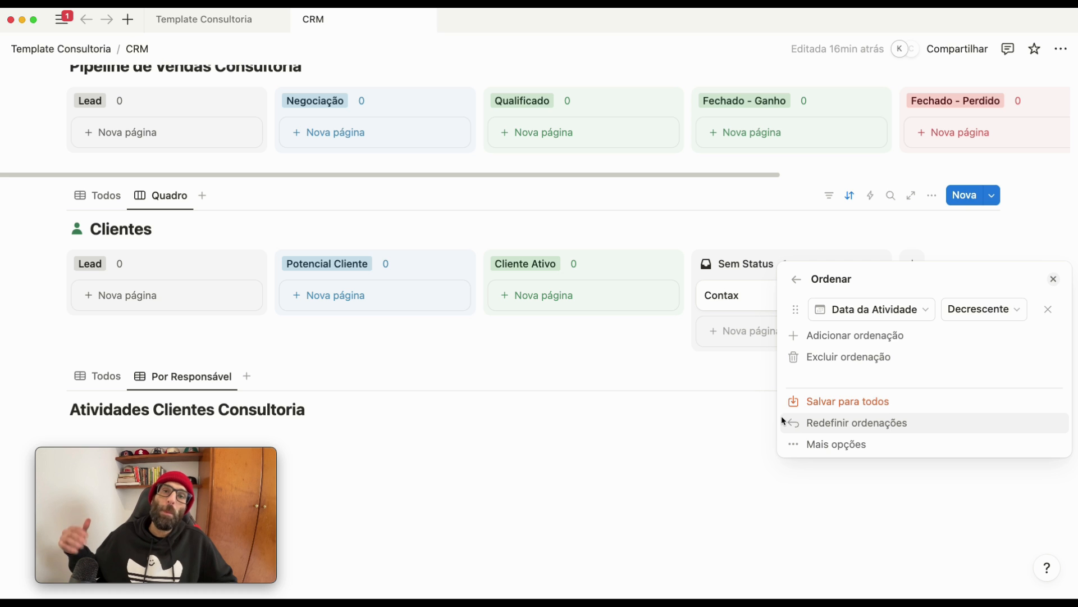
{"action": "left_click", "coordinate": [796, 279]}
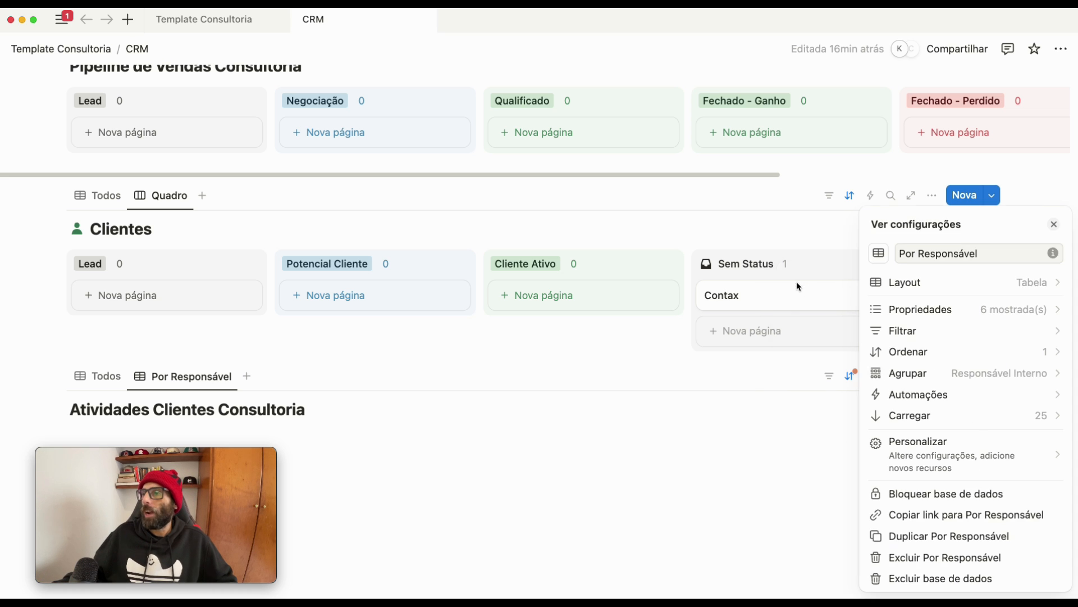
{"action": "left_click", "coordinate": [722, 441]}
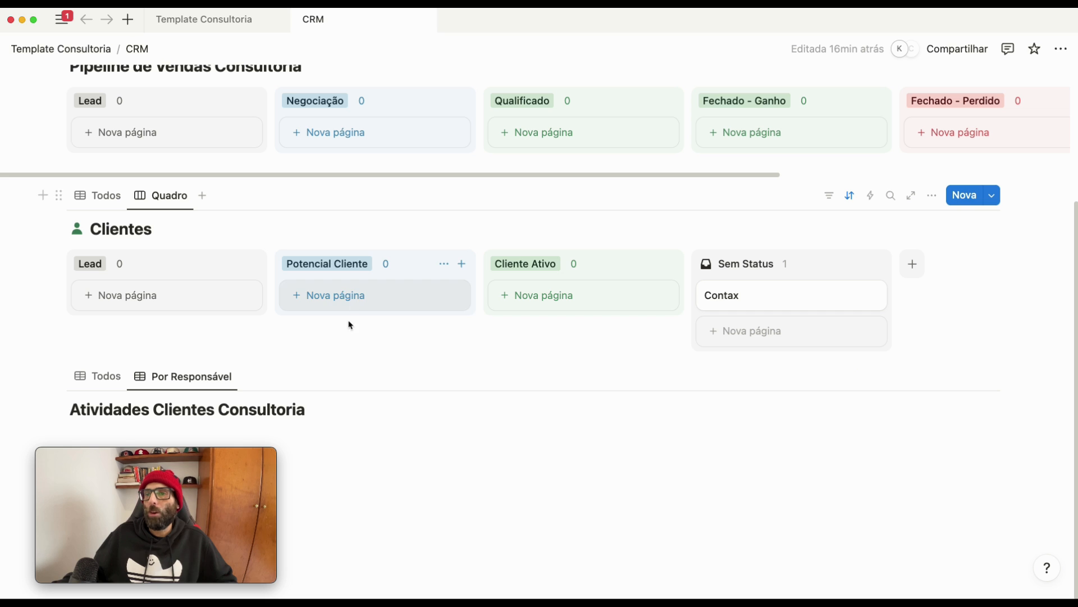
- Duplicate the Todos view of Atividades Clientes Consultoria and name the copy Minhas Atividades
{"action": "left_click", "coordinate": [97, 383]}
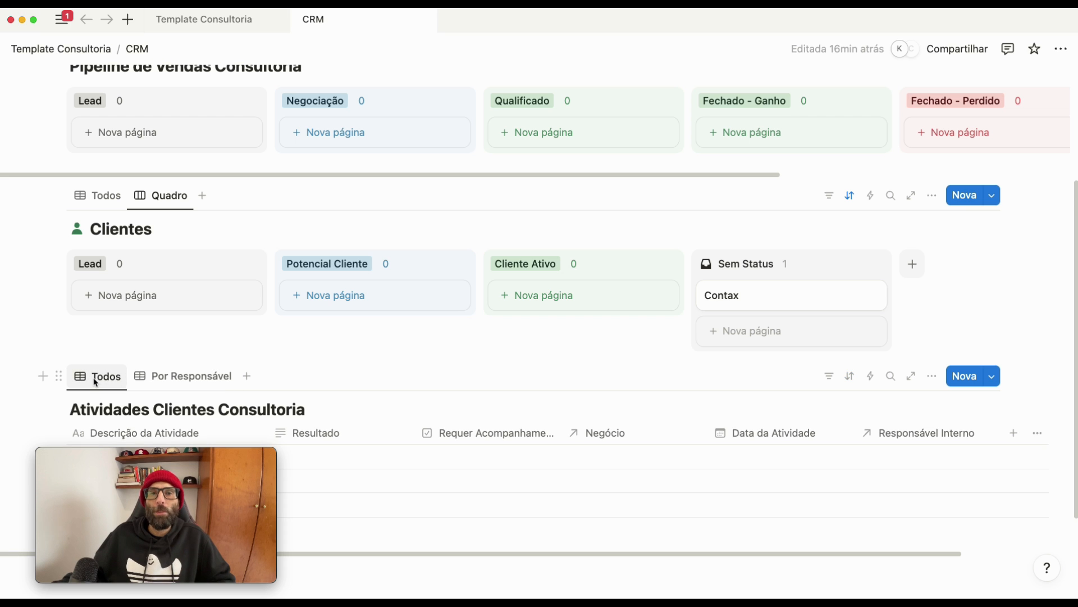
{"action": "left_click", "coordinate": [188, 379]}
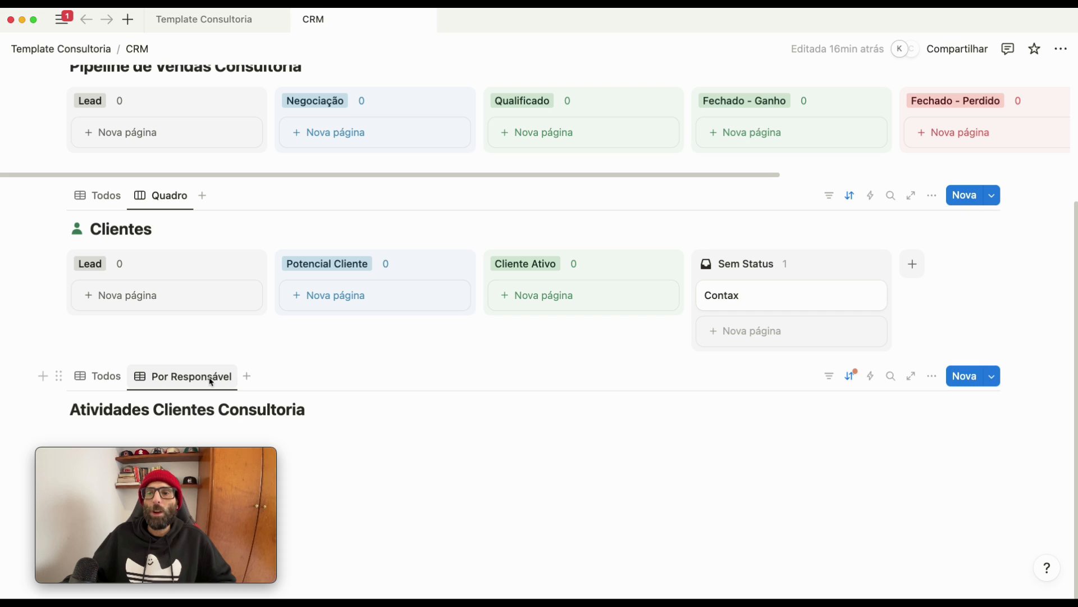
{"action": "left_click", "coordinate": [99, 380]}
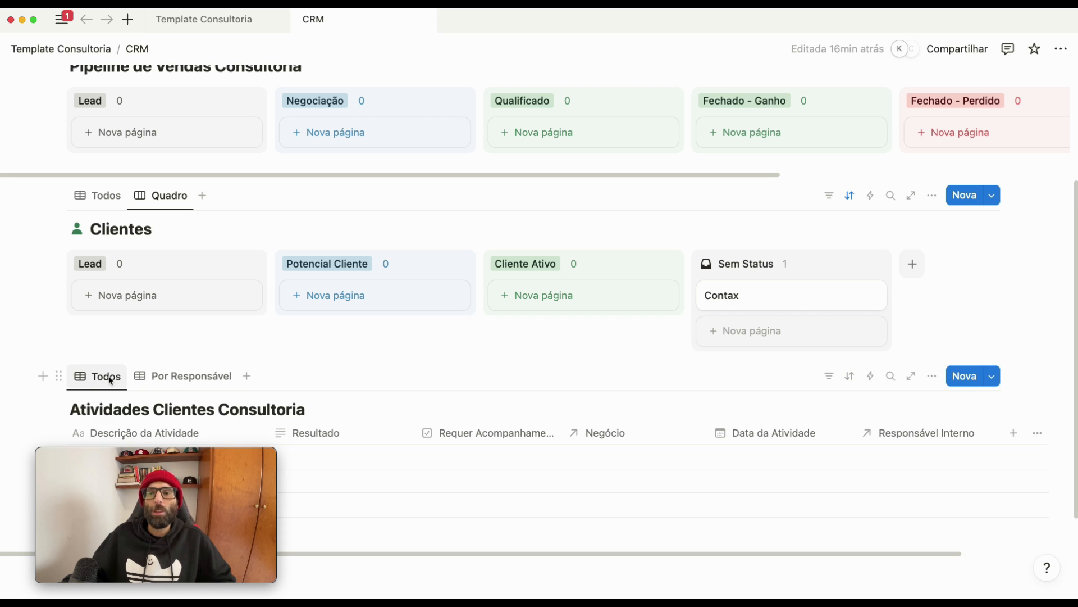
{"action": "left_click", "coordinate": [111, 380]}
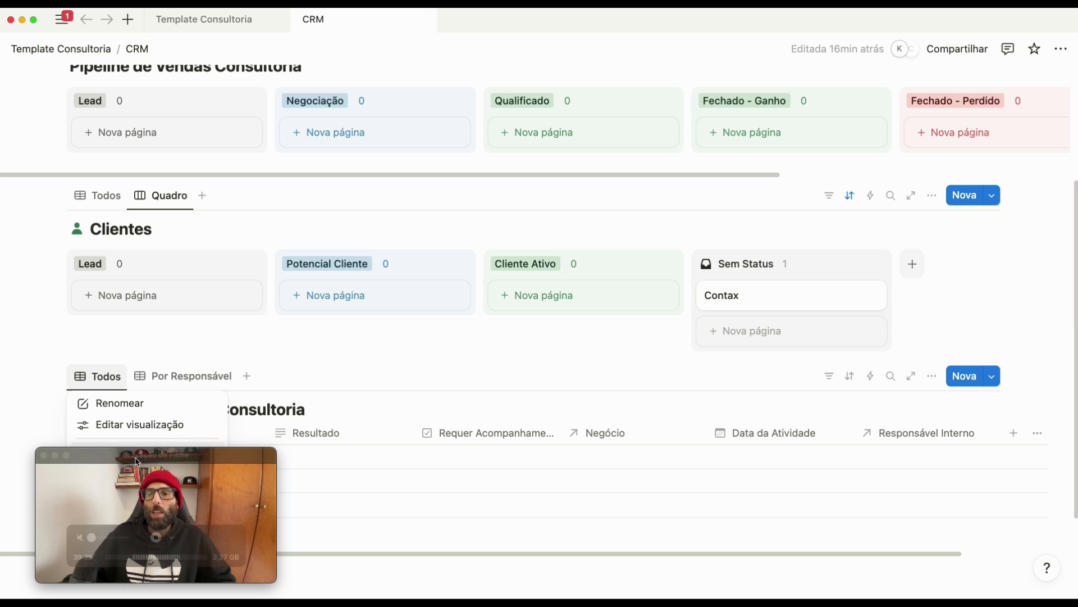
{"action": "left_click_drag", "start_coordinate": [136, 460], "coordinate": [909, 465]}
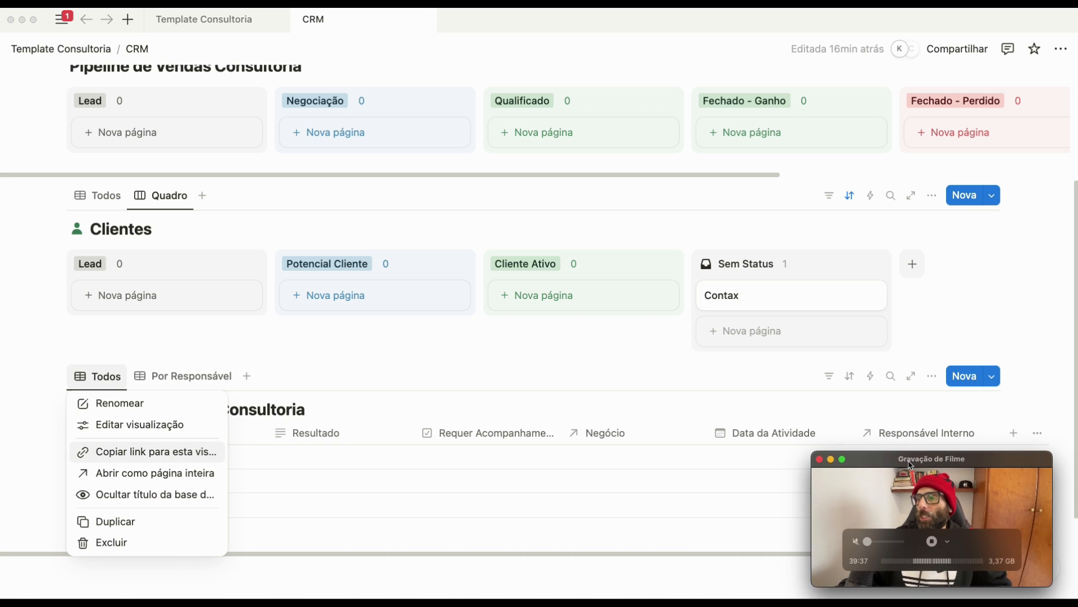
{"action": "left_click", "coordinate": [123, 526]}
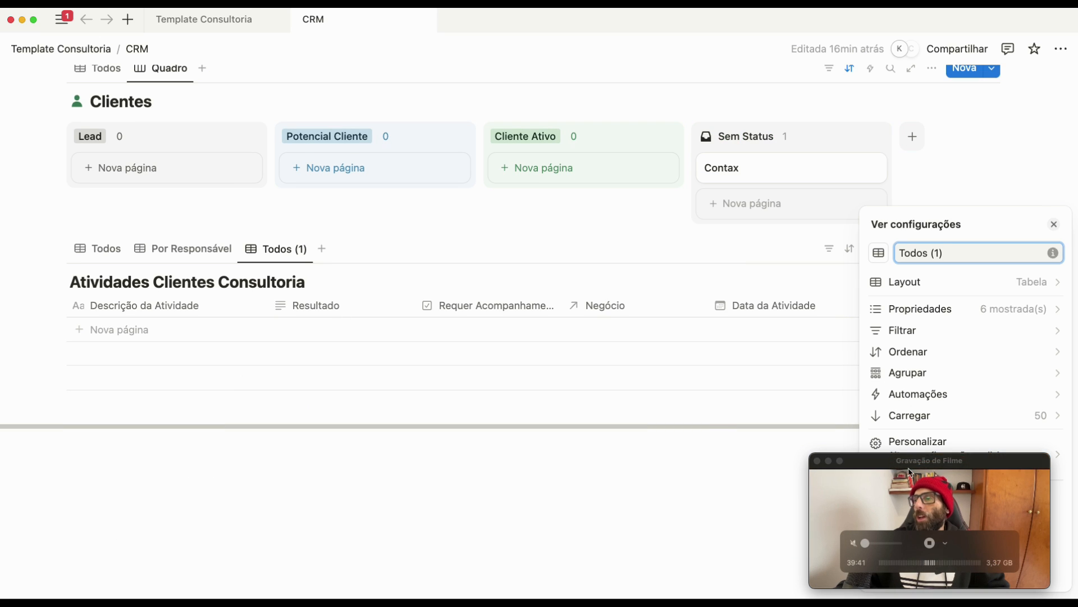
{"action": "left_click_drag", "start_coordinate": [870, 468], "coordinate": [81, 452]}
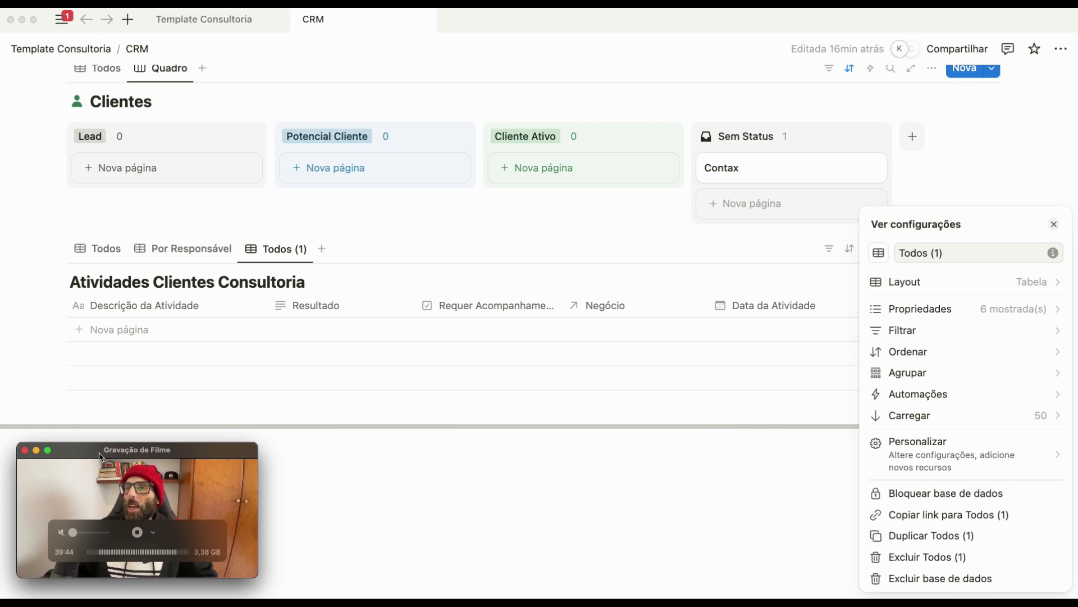
{"action": "left_click", "coordinate": [963, 254]}
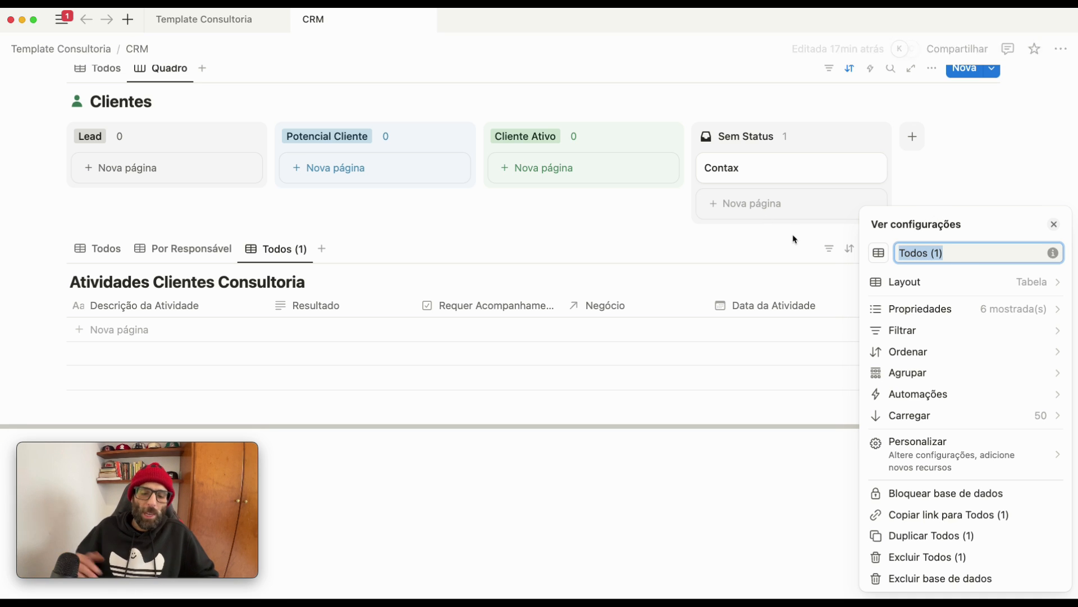
{"action": "type", "text": "Minhas At"}
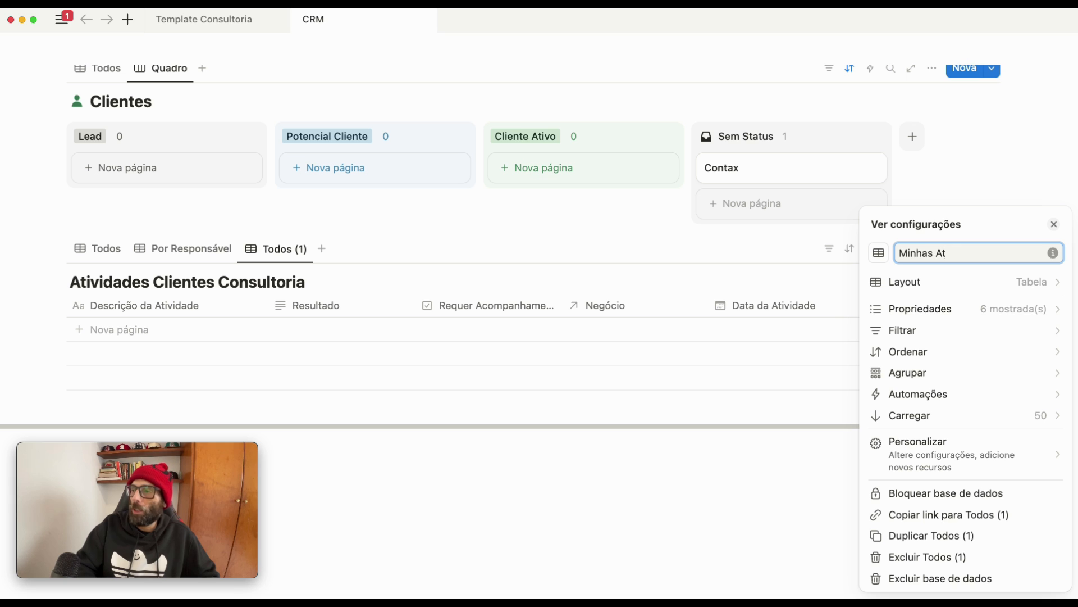
{"action": "type", "text": "ividades"}
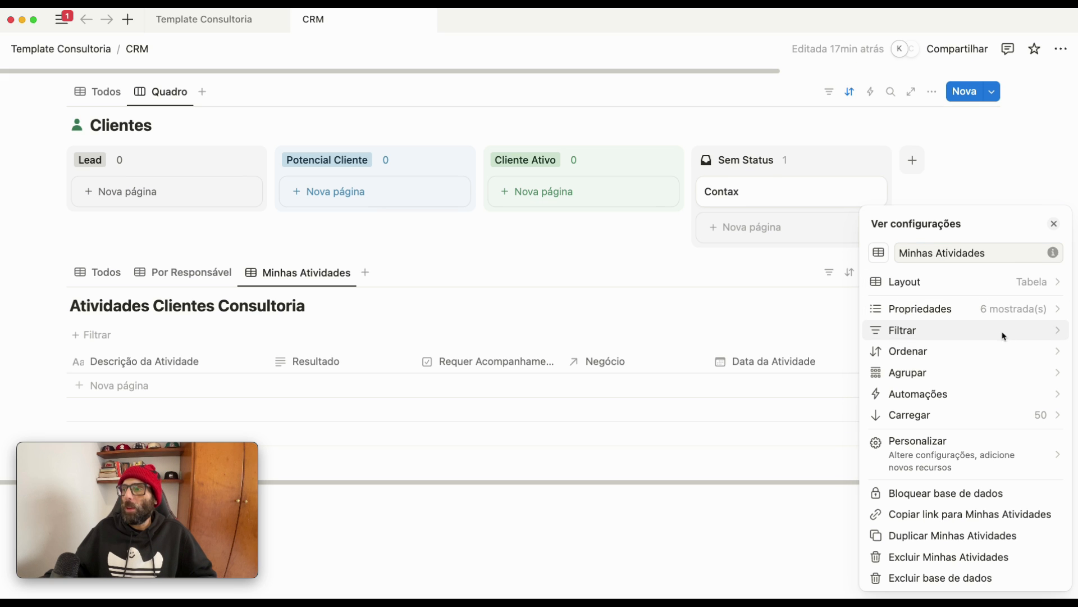
- Filter the Minhas Atividades view to activities whose Responsável Interno contains the third team member listed
{"action": "left_click", "coordinate": [938, 334]}
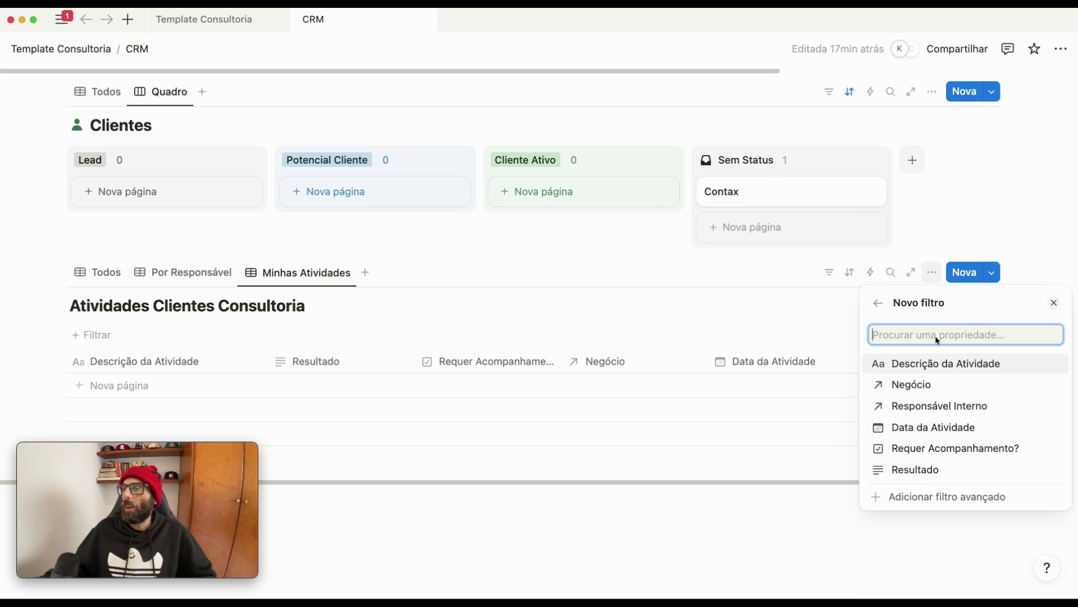
{"action": "left_click", "coordinate": [912, 413]}
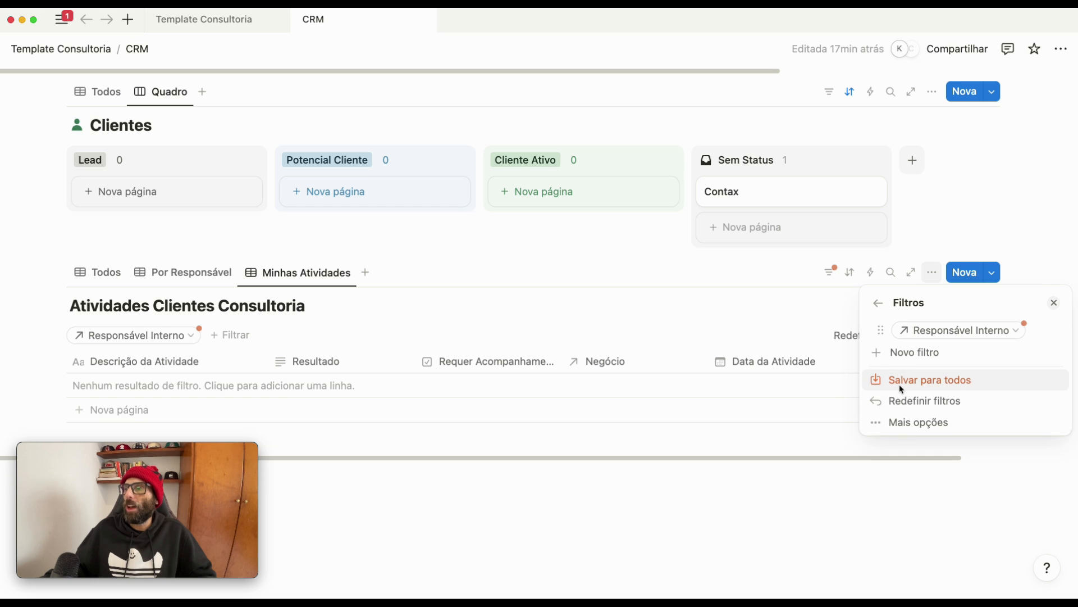
{"action": "left_click", "coordinate": [921, 333]}
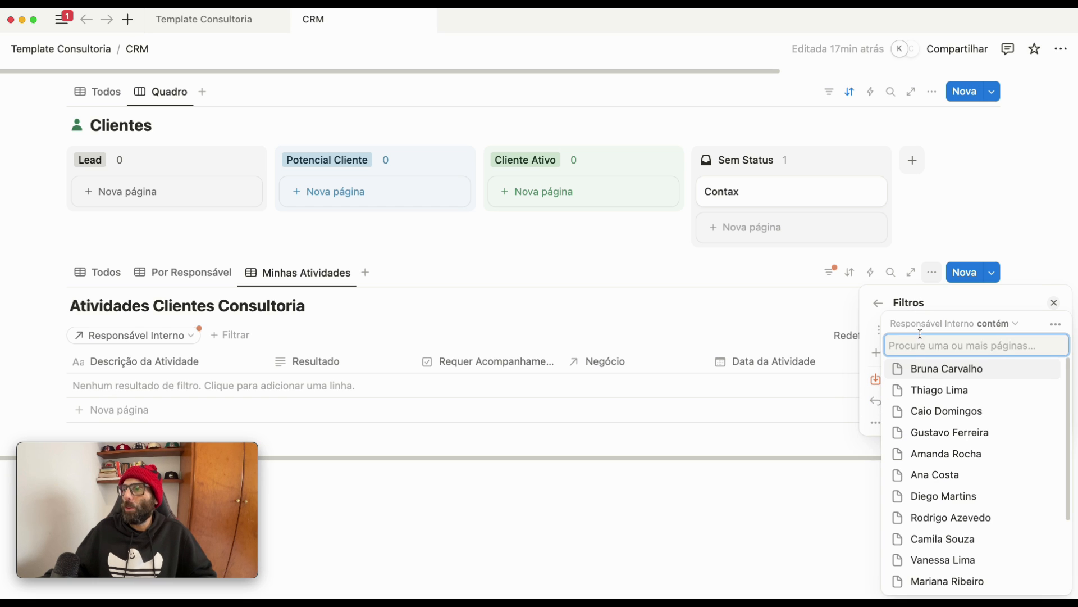
{"action": "left_click", "coordinate": [924, 411]}
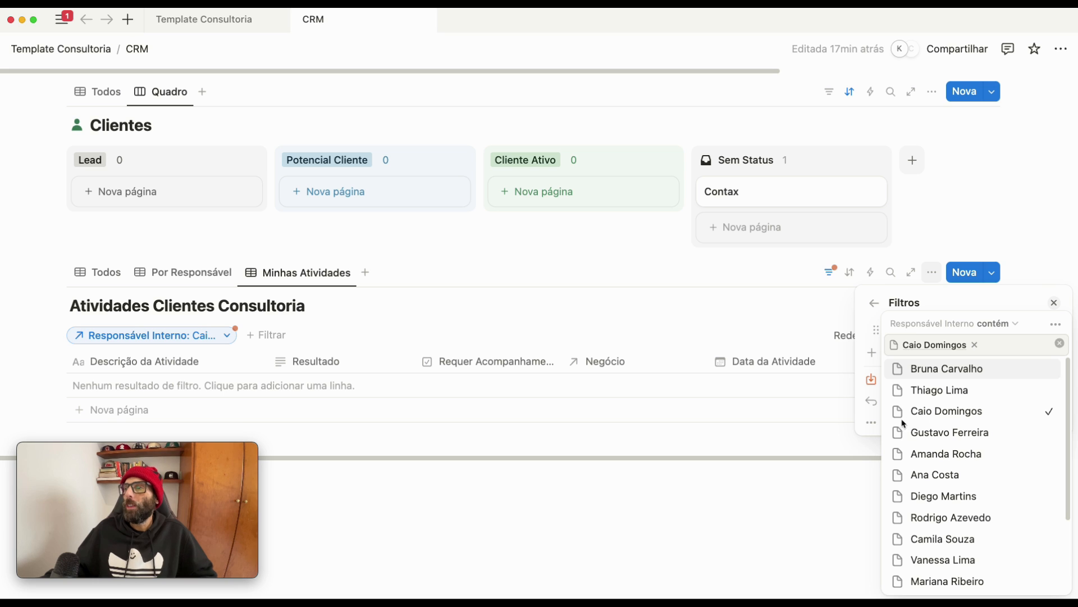
{"action": "left_click", "coordinate": [875, 304]}
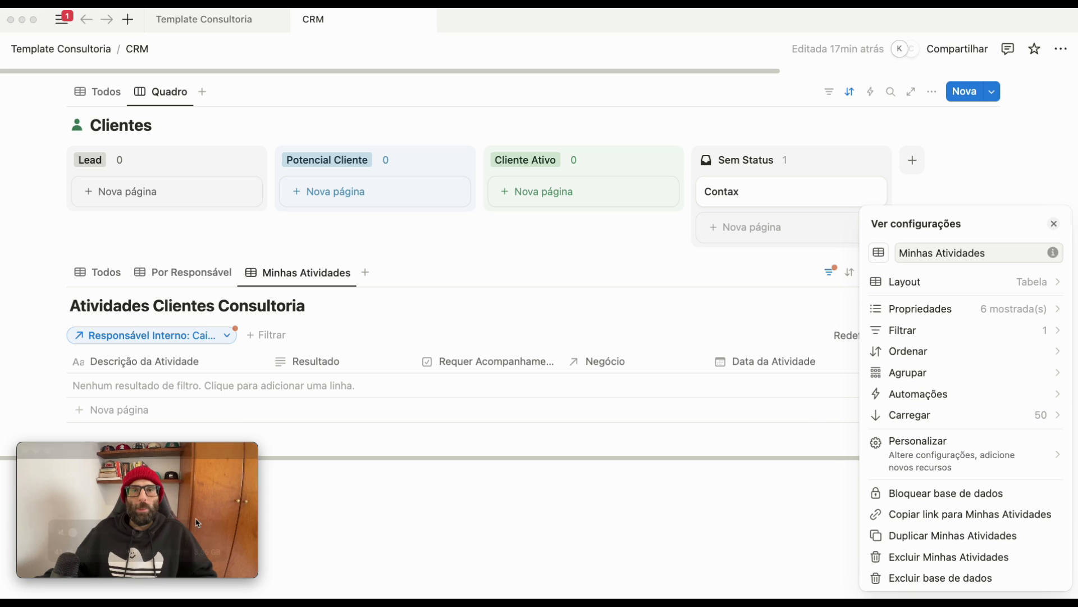
- Sort Minhas Atividades by Data da Atividade in descending order and save its filter and sort for everyone
{"action": "left_click", "coordinate": [910, 351]}
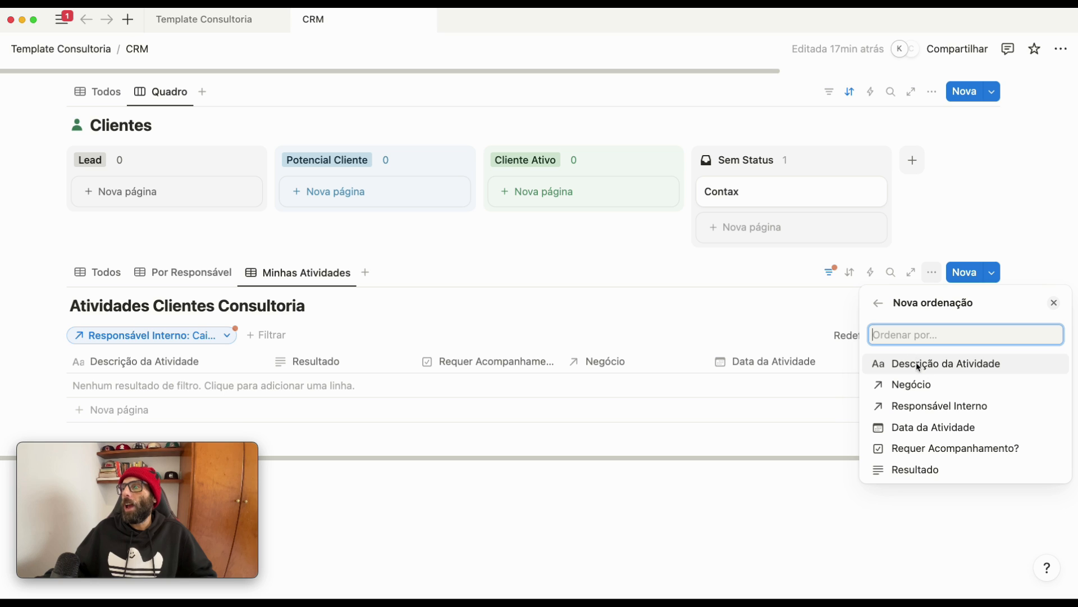
{"action": "left_click", "coordinate": [924, 428]}
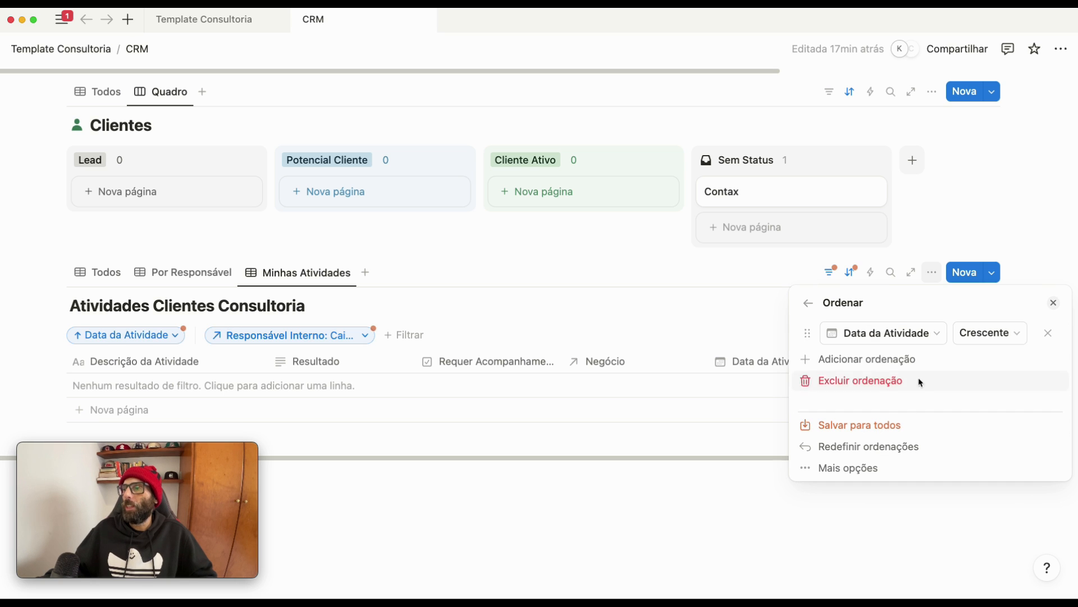
{"action": "left_click", "coordinate": [976, 340]}
{"action": "left_click", "coordinate": [978, 379]}
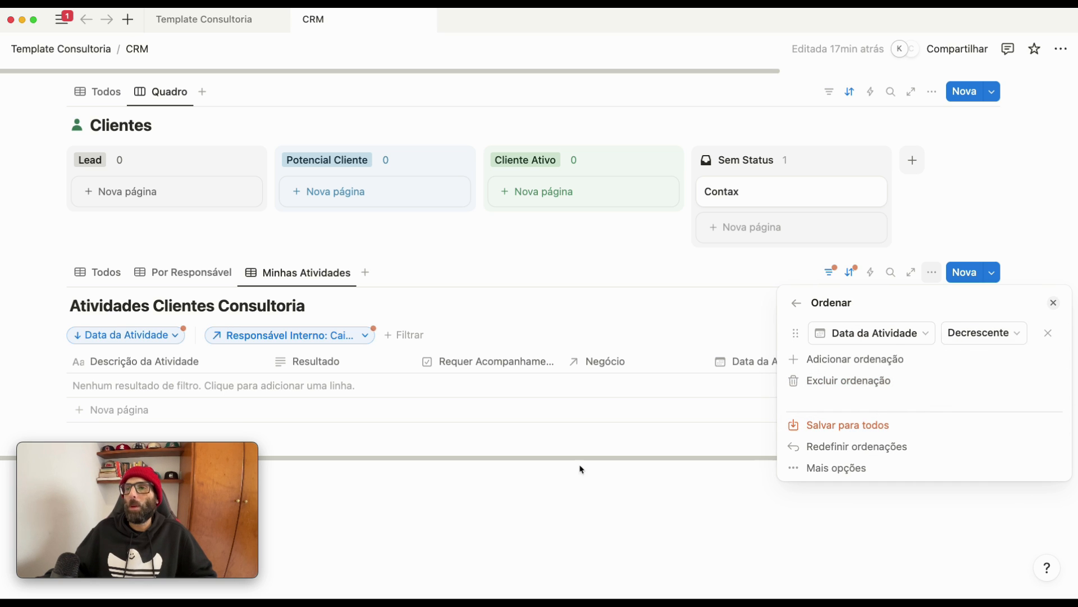
{"action": "left_click", "coordinate": [639, 497]}
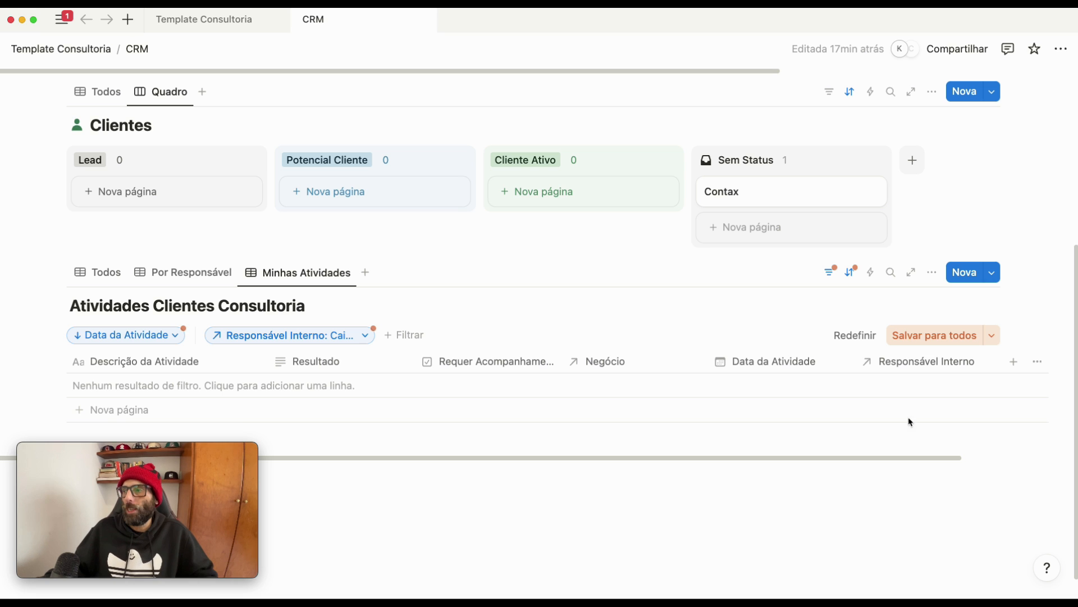
{"action": "left_click", "coordinate": [917, 340]}
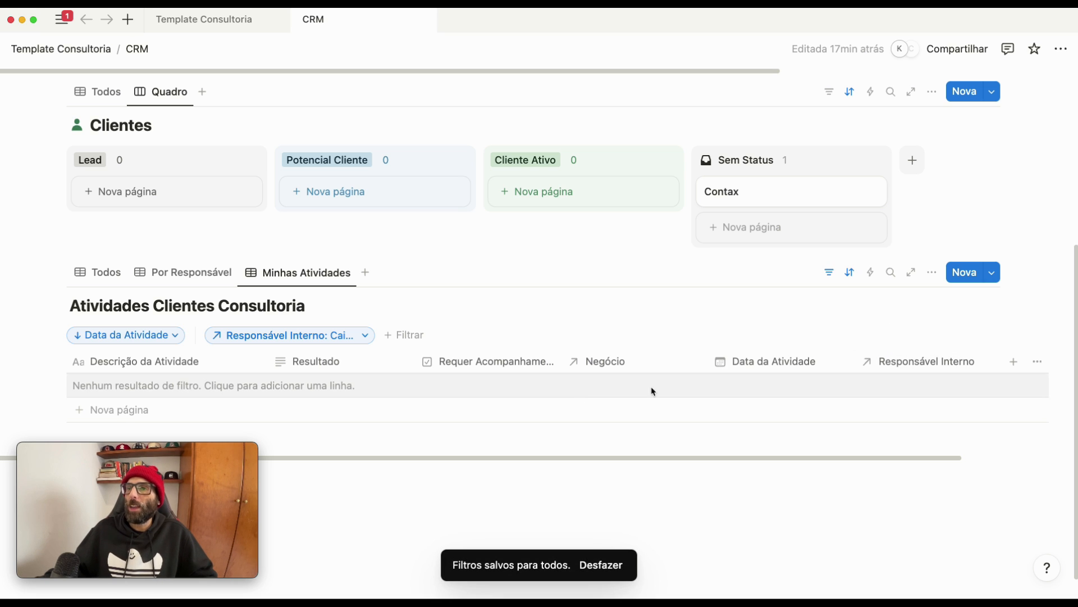
- Reorder the Atividades Clientes Consultoria views as Por Responsável, Minhas Atividades, Todos and open Todos
{"action": "left_click_drag", "start_coordinate": [289, 273], "coordinate": [202, 280]}
{"action": "left_click_drag", "start_coordinate": [296, 272], "coordinate": [214, 274]}
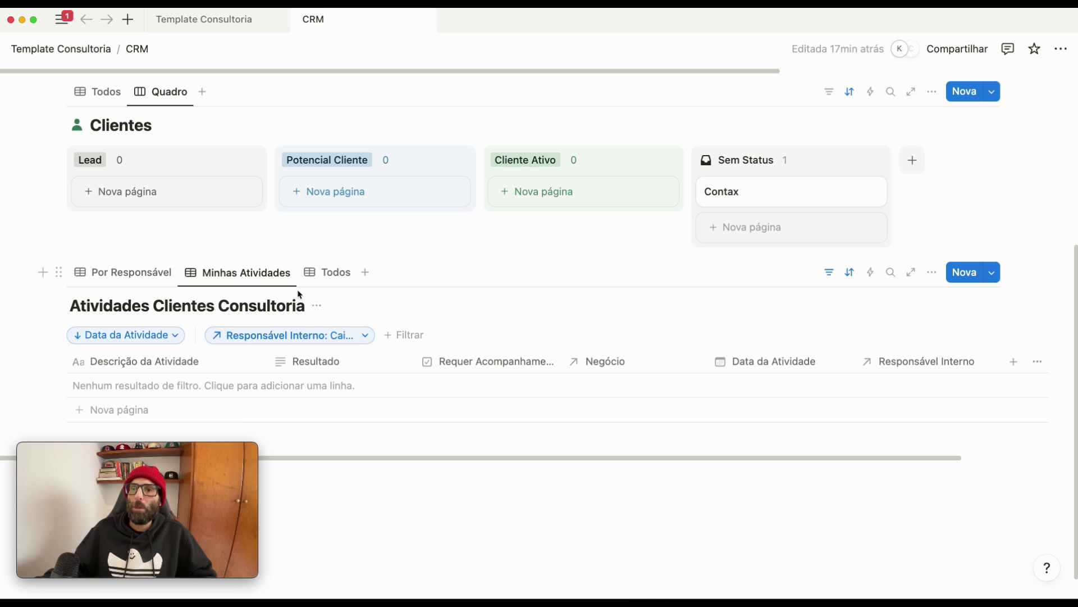
{"action": "left_click", "coordinate": [331, 273]}
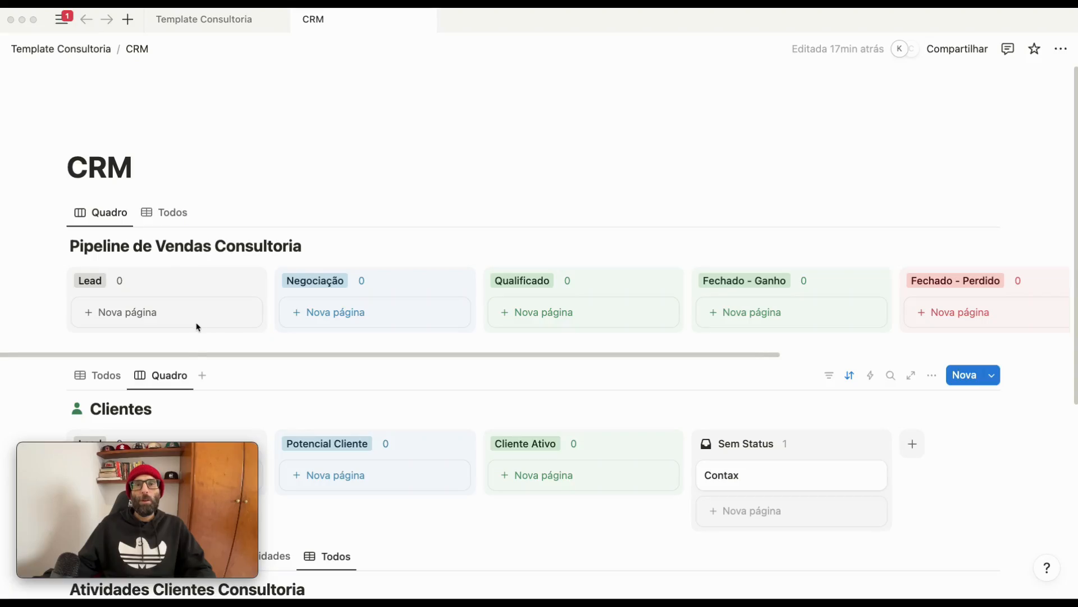
- Show the Todos view of Pipeline de Vendas Consultoria and review the three databases on the CRM page
{"action": "left_click", "coordinate": [160, 217]}
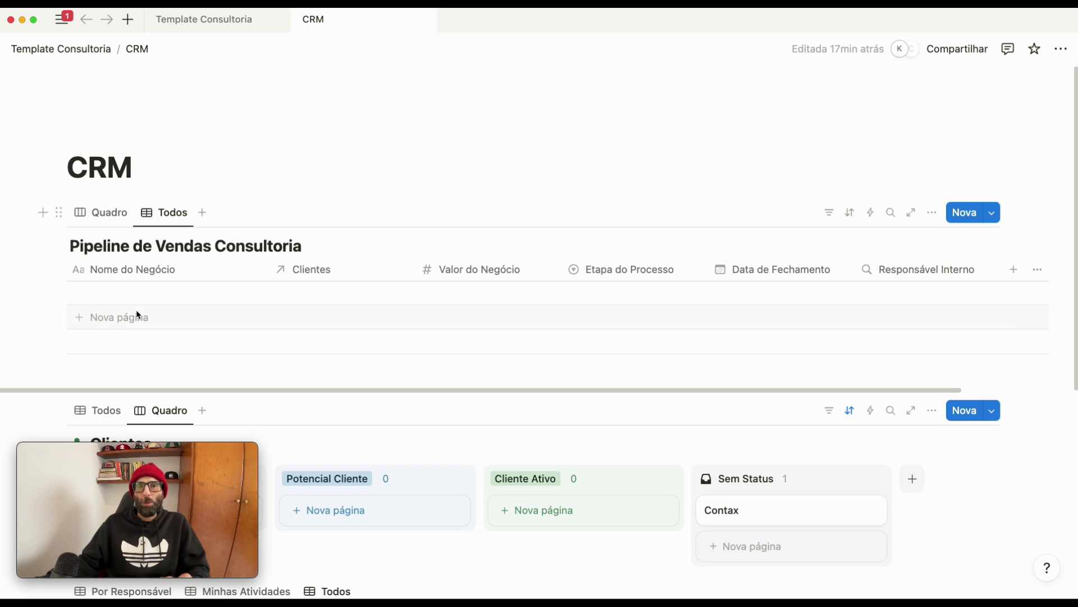
{"action": "left_click", "coordinate": [149, 321]}
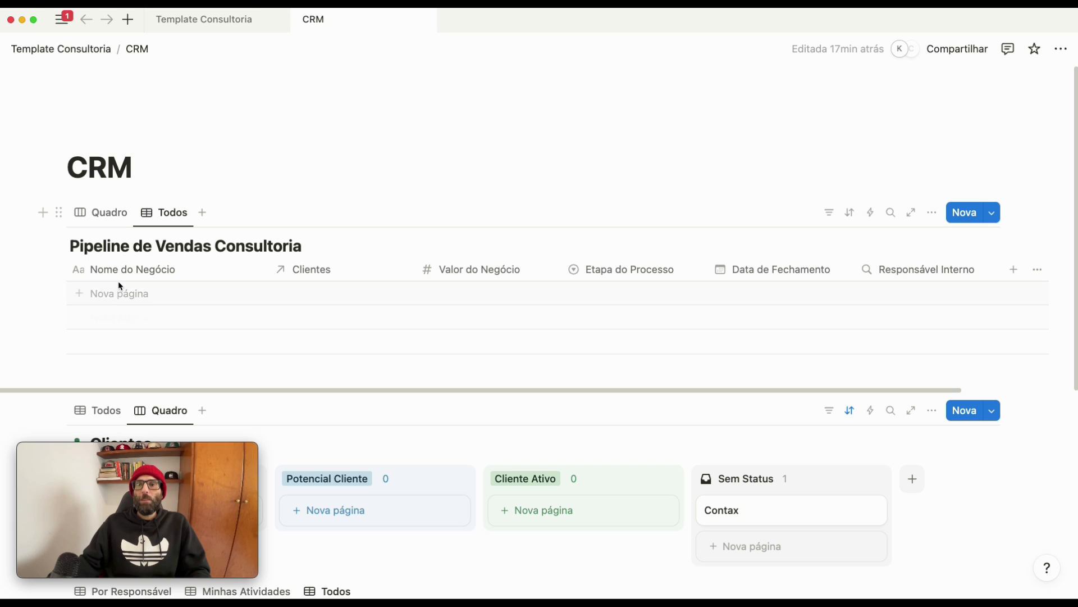
{"action": "scroll", "coordinate": [177, 354], "scroll_direction": "down", "scroll_amount": 5}
{"action": "scroll", "coordinate": [127, 251], "scroll_direction": "up", "scroll_amount": 1}
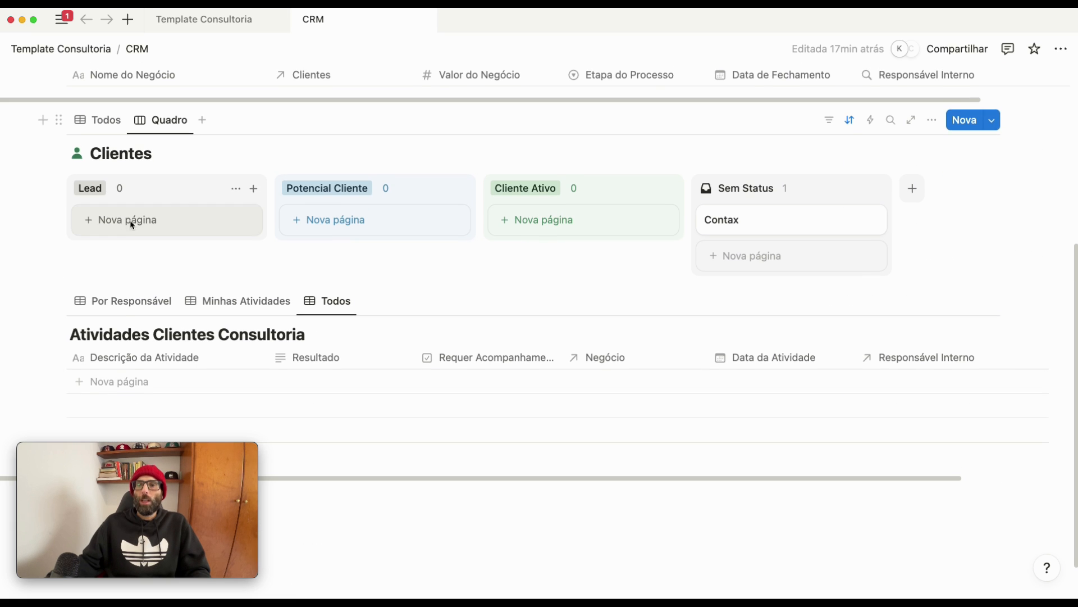
{"action": "scroll", "coordinate": [142, 195], "scroll_direction": "up", "scroll_amount": 5}
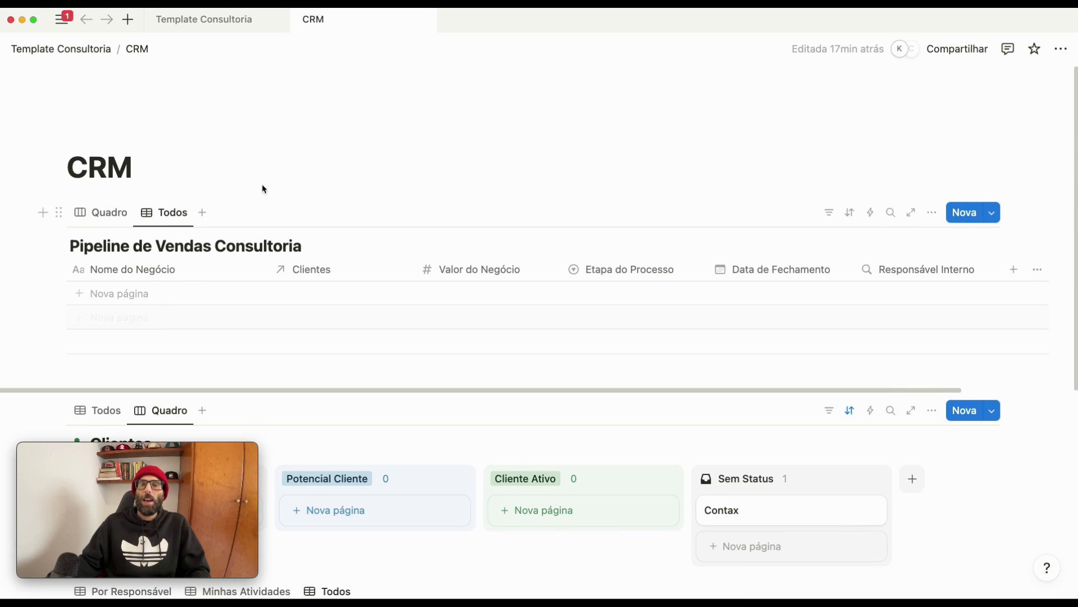
{"action": "scroll", "coordinate": [311, 308], "scroll_direction": "down", "scroll_amount": 5}
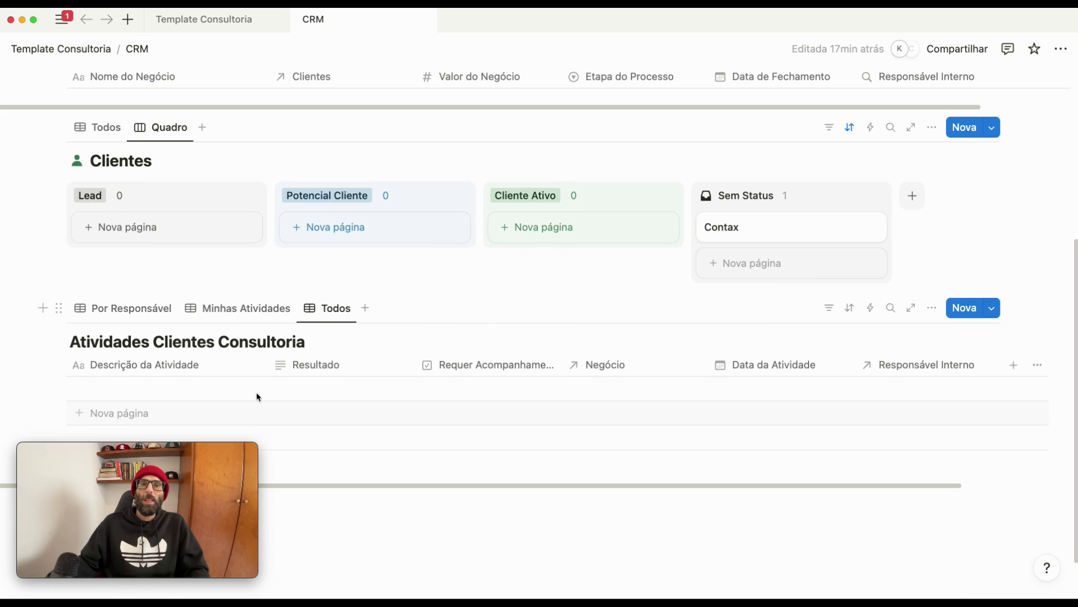
- Add the deals Soluções Avançadas em Análise de Dados, Estratégia para Conformidade Regulatória and Planejamento Tributário Estratégico to Pipeline de Vendas Consultoria
{"action": "scroll", "coordinate": [250, 399], "scroll_direction": "up", "scroll_amount": 5}
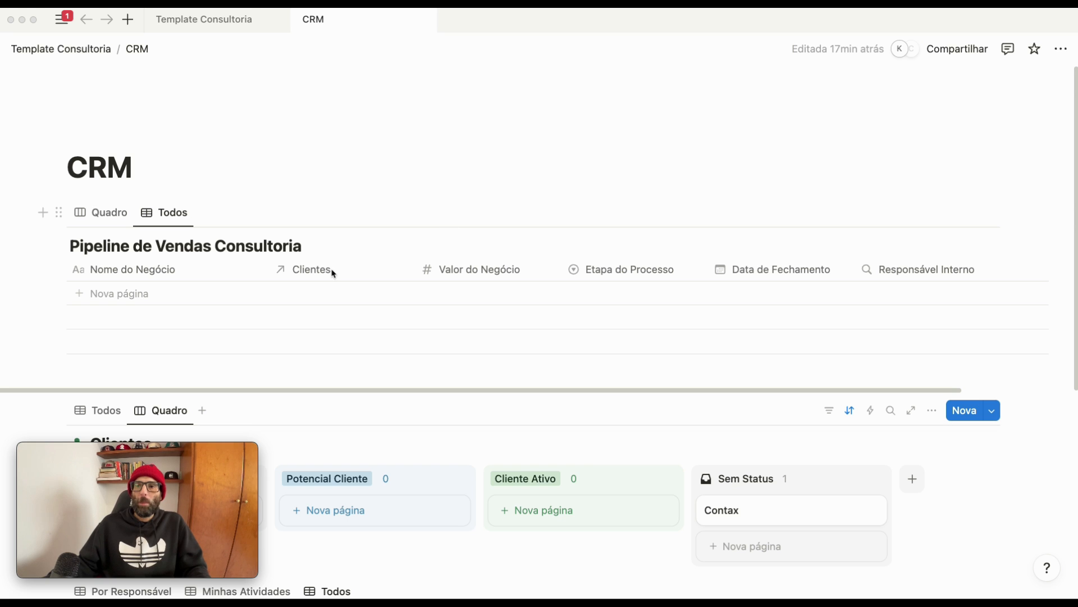
{"action": "left_click", "coordinate": [151, 294]}
{"action": "type", "text": "Soluções Avançadas em Análise de Dados"}
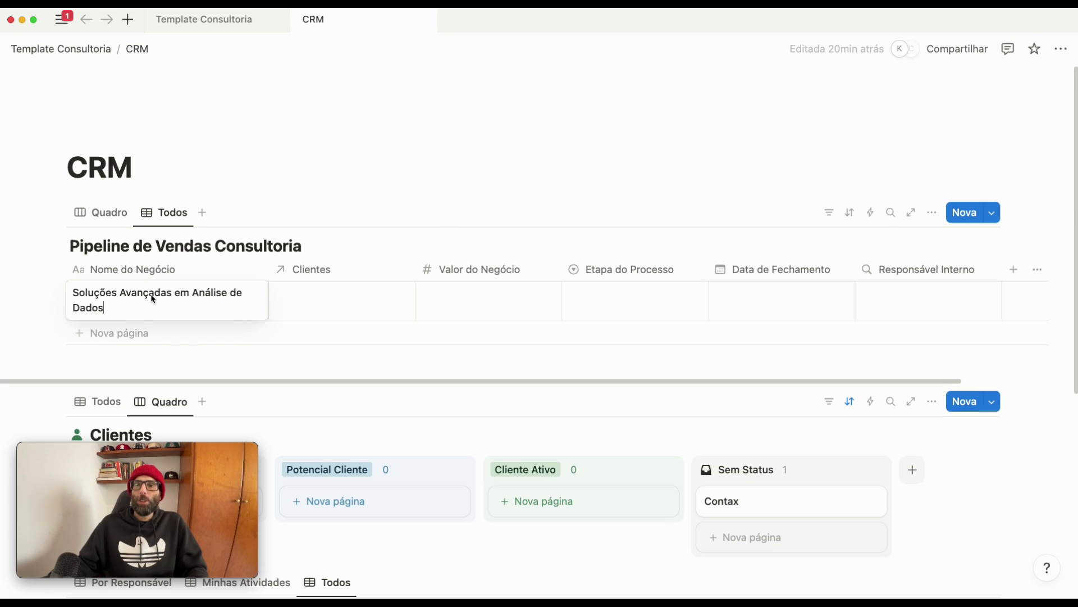
{"action": "key", "text": "Escape"}
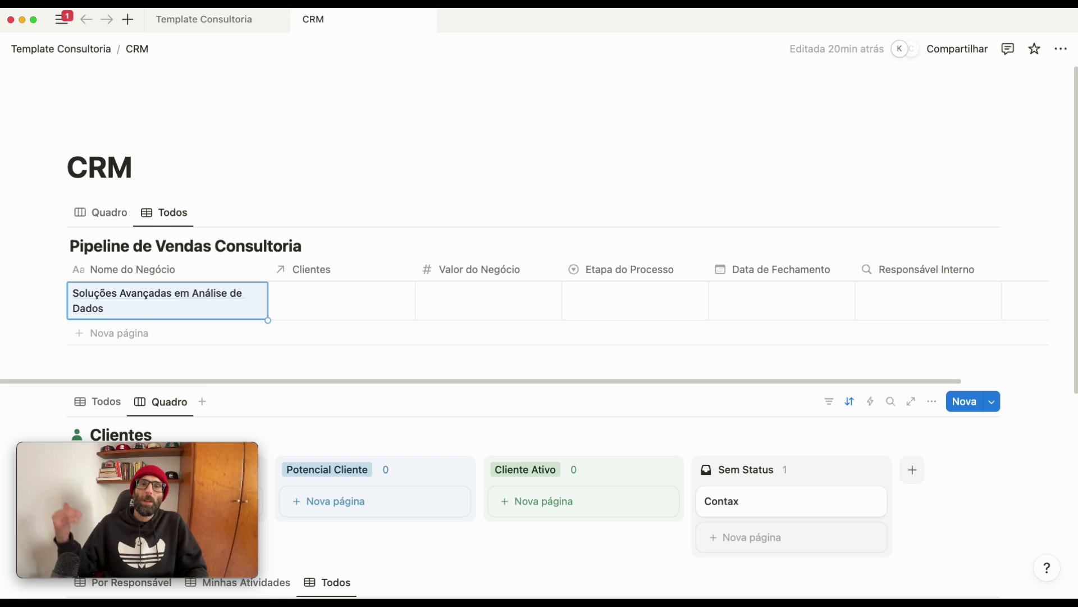
{"action": "mouse_move", "coordinate": [95, 383]}
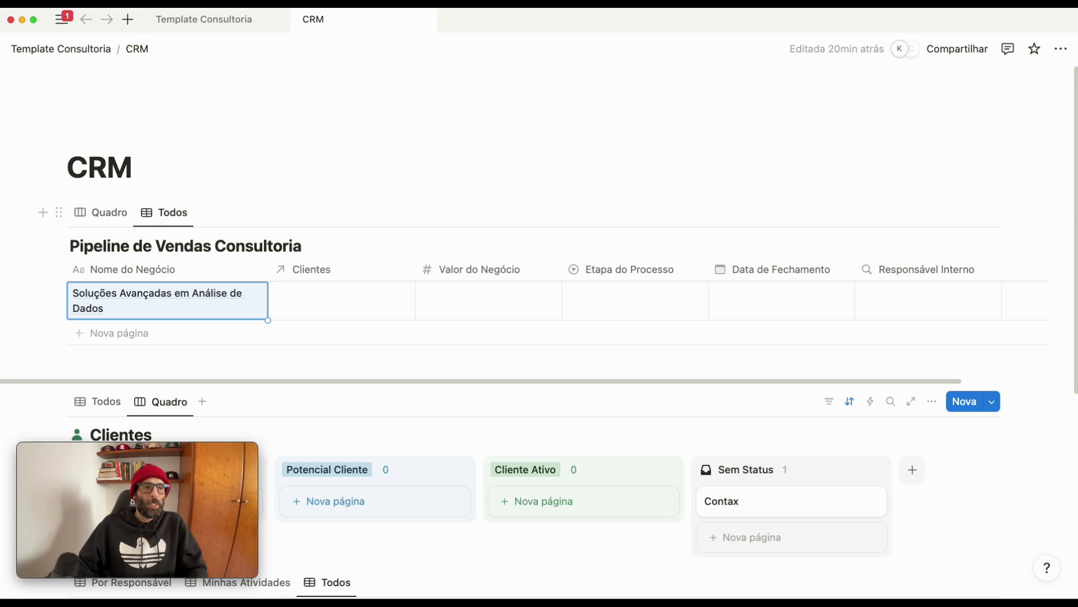
{"action": "left_click", "coordinate": [144, 335]}
{"action": "type", "text": "Estratégia para Conformidade Regulatória"}
{"action": "key", "text": "Return"}
{"action": "type", "text": "Planejamento Tributário Estratégico"}
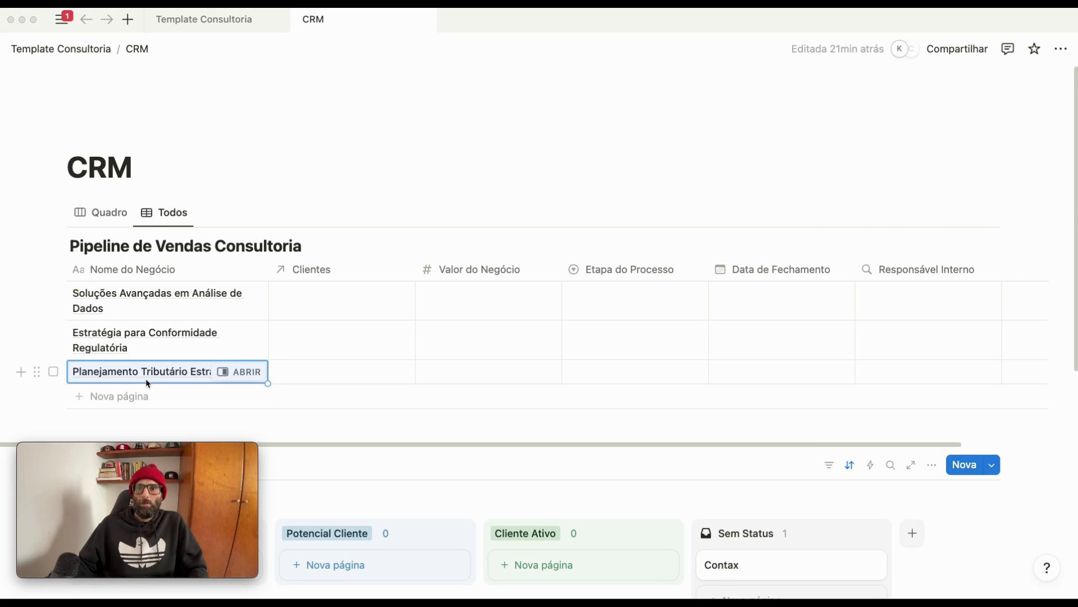
- Add the deals Reestruturação Abrangente de Marketing, Melhoria de Eficiência Operacional and Otimização da Gestão Corporativa to the pipeline
{"action": "key", "text": "Return"}
{"action": "type", "text": "Reestruturação Abrangente de Marketing"}
{"action": "key", "text": "Return"}
{"action": "type", "text": "Melhoria de Eficiência Operacional"}
{"action": "key", "text": "Return"}
{"action": "type", "text": "Otimização da Gestão Corporativa"}
{"action": "key", "text": "Escape"}
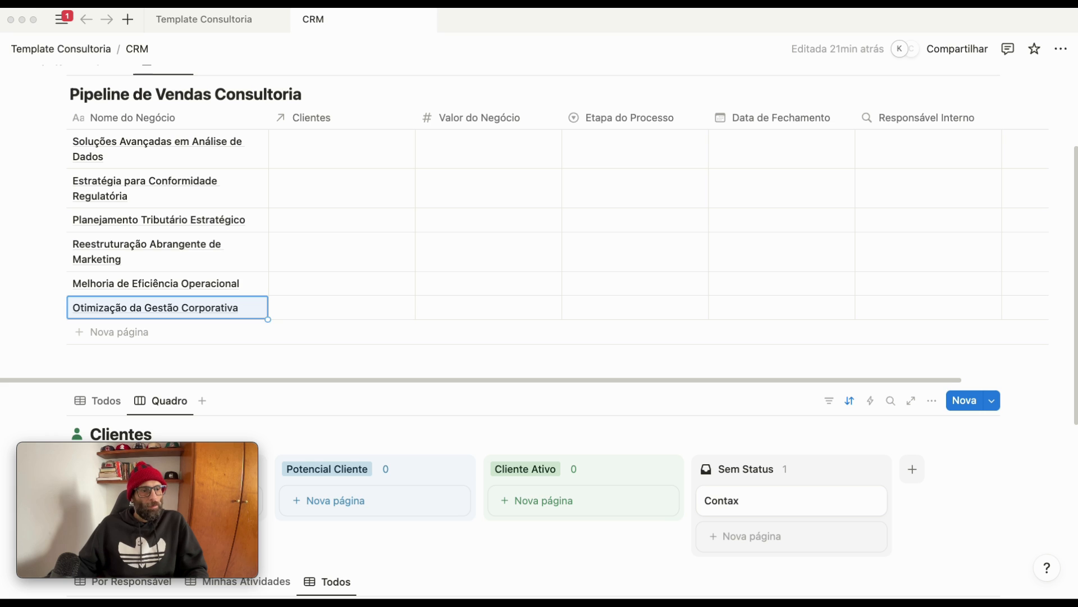
- Set Valor do Negócio for the six deals, in order, to R$ 100.000, 25.000, 40.000, 50.000, 60.000 and 95.000
{"action": "left_click", "coordinate": [488, 149]}
{"action": "type", "text": "100000"}
{"action": "scroll", "coordinate": [567, 199], "scroll_direction": "up", "scroll_amount": 3}
- Set Etapa do Processo for the six deals, in order, to Lead, Qualificado, Fechado - Ganho, Negociação, Lead and Fechado - Ganho
{"action": "left_click", "coordinate": [635, 263]}
{"action": "left_click", "coordinate": [635, 341]}
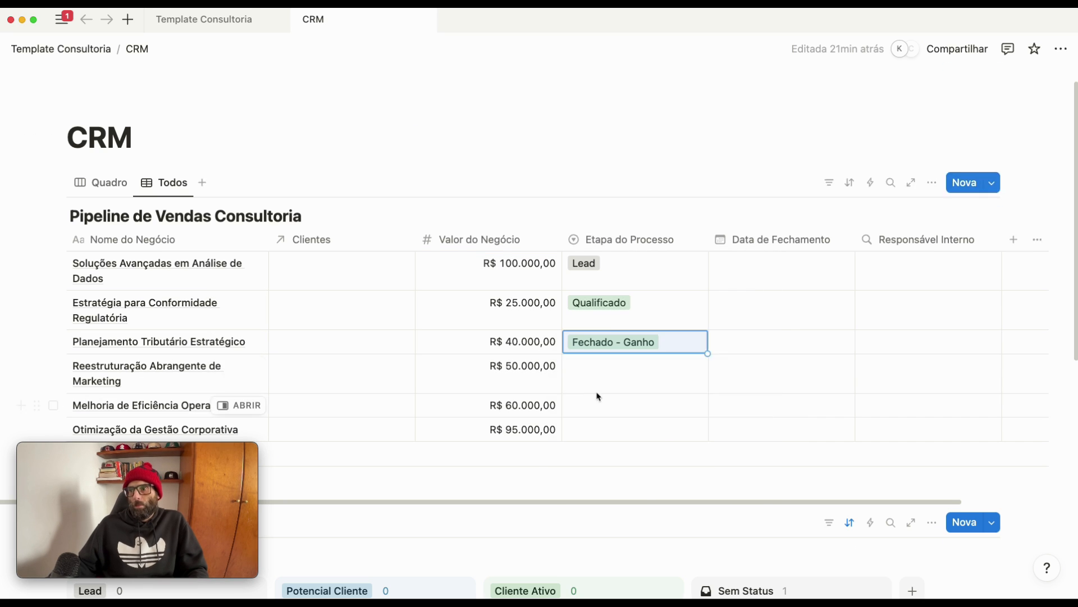
{"action": "left_click", "coordinate": [635, 429]}
{"action": "left_click", "coordinate": [634, 538]}
- Set Data de Fechamento to 17 de abril de 2025 for Planejamento Tributário Estratégico and 29 de abril de 2025 for Otimização da Gestão Corporativa
{"action": "scroll", "coordinate": [634, 505], "scroll_direction": "right", "scroll_amount": 3}
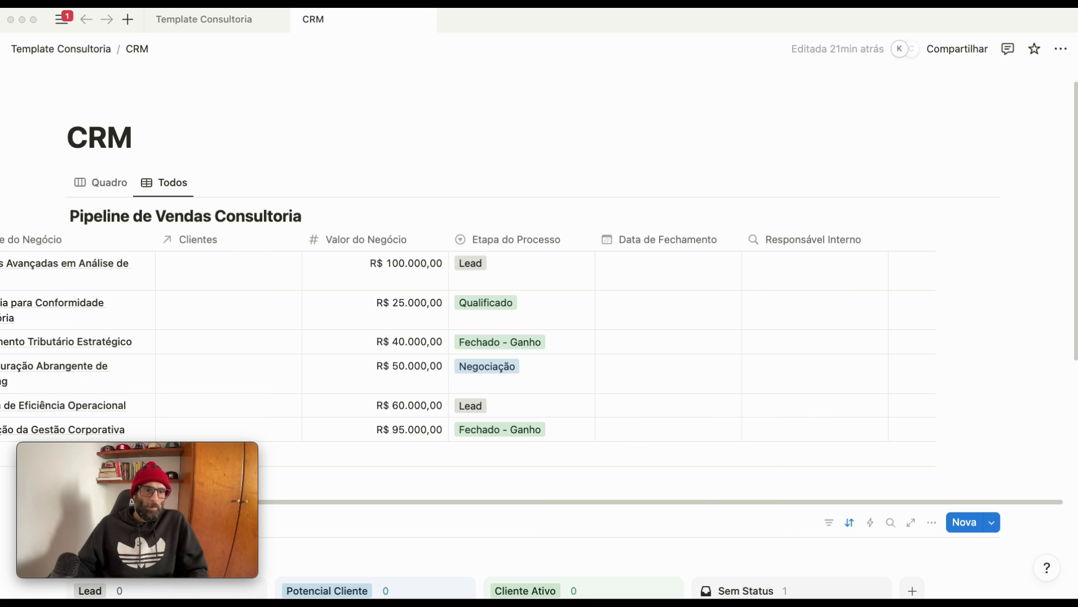
{"action": "left_click", "coordinate": [668, 342]}
{"action": "left_click", "coordinate": [708, 361]}
{"action": "left_click", "coordinate": [669, 429]}
{"action": "left_click", "coordinate": [662, 255]}
{"action": "left_click", "coordinate": [792, 312]}
{"action": "key", "text": "Escape"}
{"action": "key", "text": "Escape"}
- Review the filled pipeline table and the Clientes and Atividades tables below it
{"action": "scroll", "coordinate": [372, 450], "scroll_direction": "down", "scroll_amount": 6}
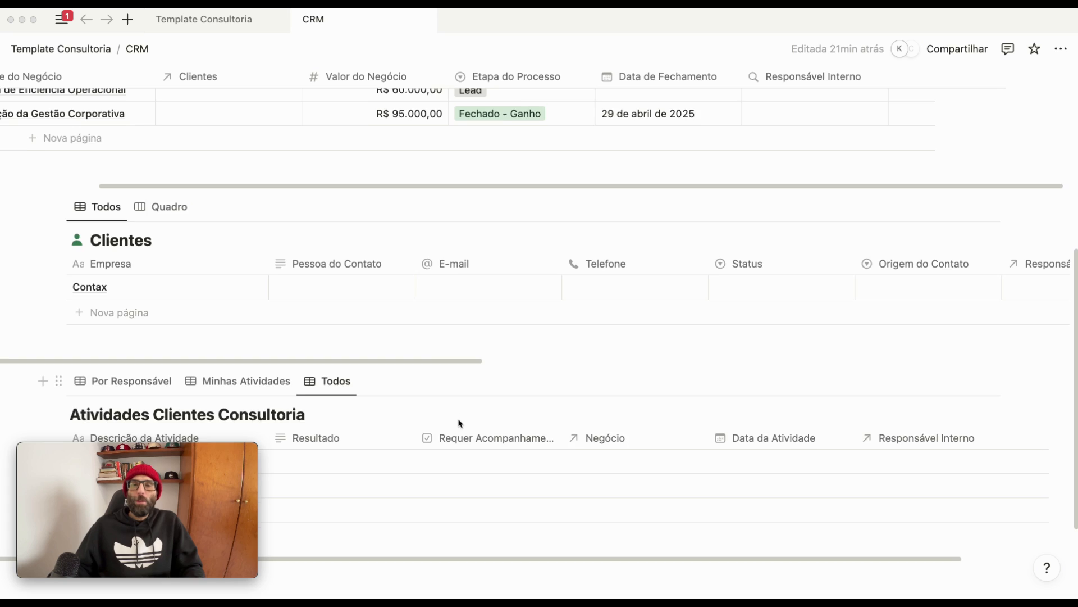
{"action": "scroll", "coordinate": [458, 423], "scroll_direction": "up", "scroll_amount": 8}
{"action": "scroll", "coordinate": [438, 410], "scroll_direction": "down", "scroll_amount": 8}
{"action": "scroll", "coordinate": [424, 398], "scroll_direction": "up", "scroll_amount": 5}
{"action": "scroll", "coordinate": [400, 411], "scroll_direction": "down", "scroll_amount": 1}
{"action": "scroll", "coordinate": [345, 291], "scroll_direction": "left", "scroll_amount": 3}
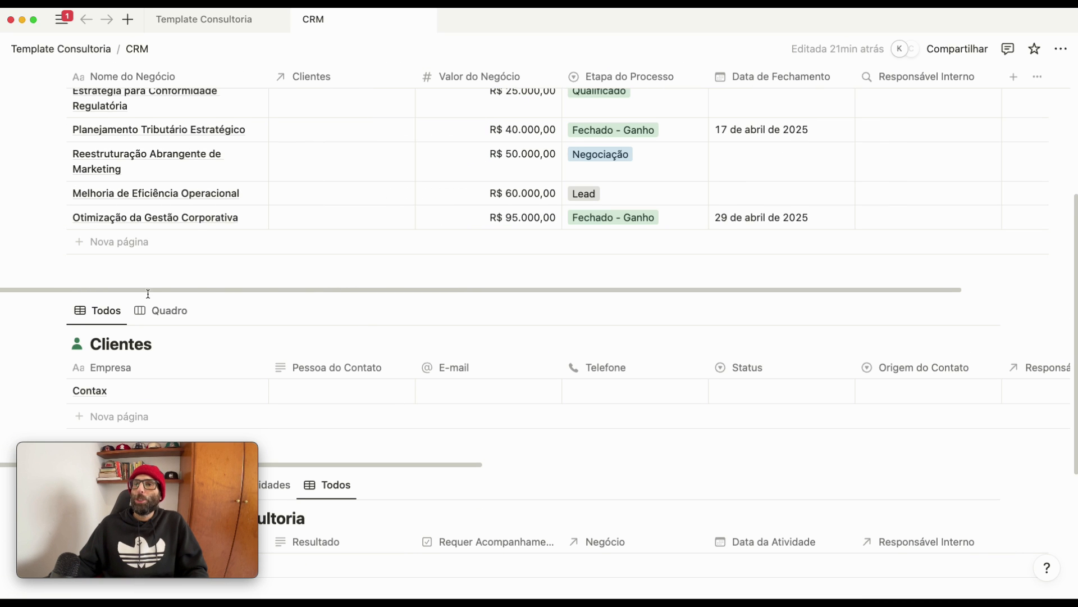
{"action": "scroll", "coordinate": [149, 298], "scroll_direction": "up", "scroll_amount": 5}
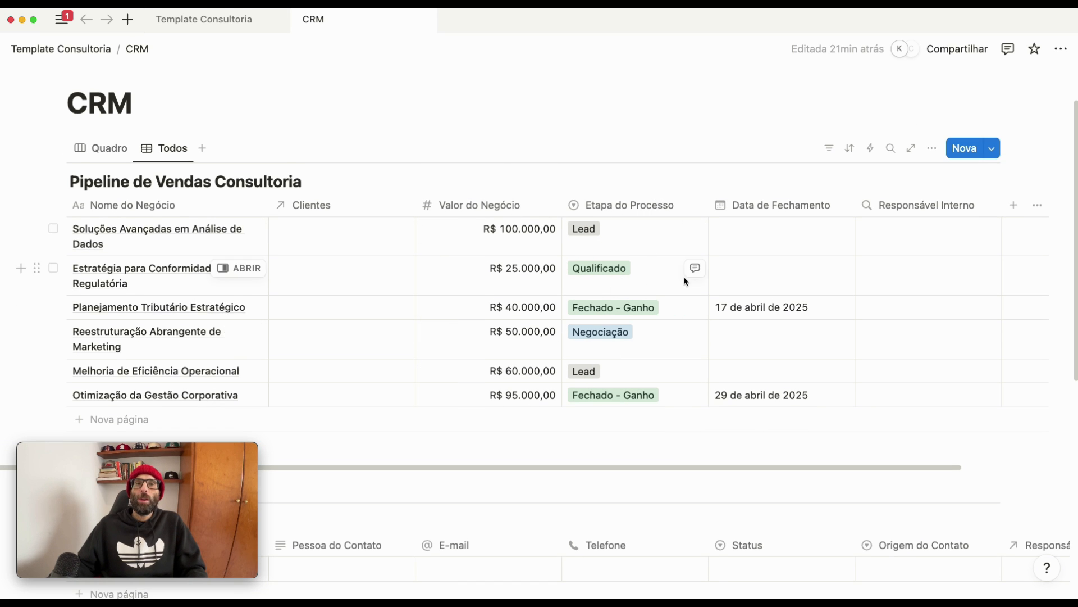
{"action": "scroll", "coordinate": [665, 227], "scroll_direction": "down", "scroll_amount": 5}
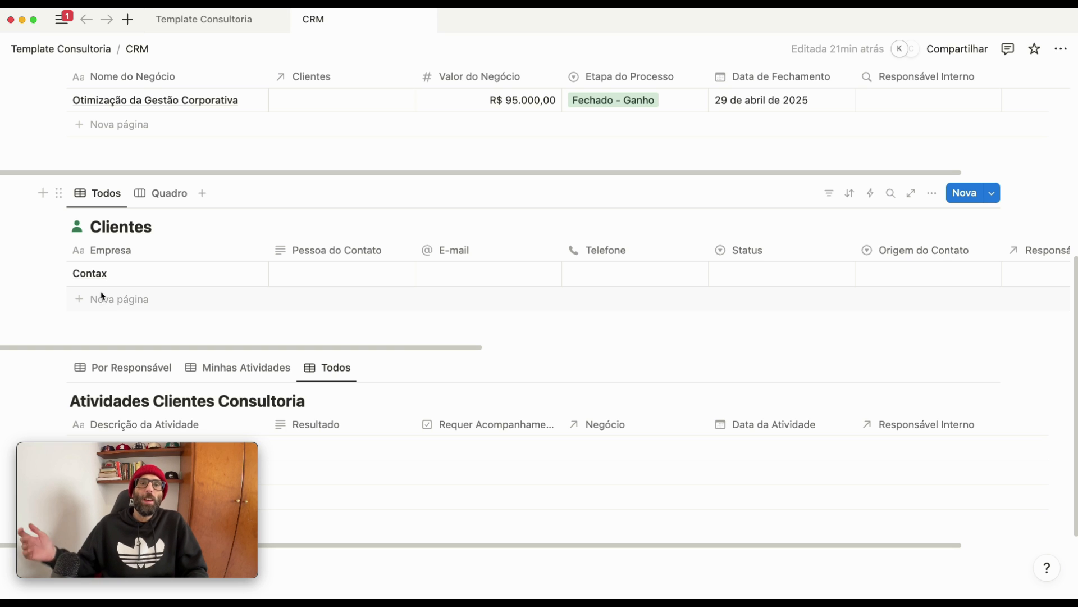
- Enter clients Stellar Sistemas Engenharia, Fluxo Inteligente de Dados, Pixel Jurídico, Contas Quânticas Contabilidade, Bleu Gestão Empresarial and Viva Saúde Integral with their contact details
{"action": "left_click", "coordinate": [113, 272]}
{"action": "key", "text": "cmd+v"}
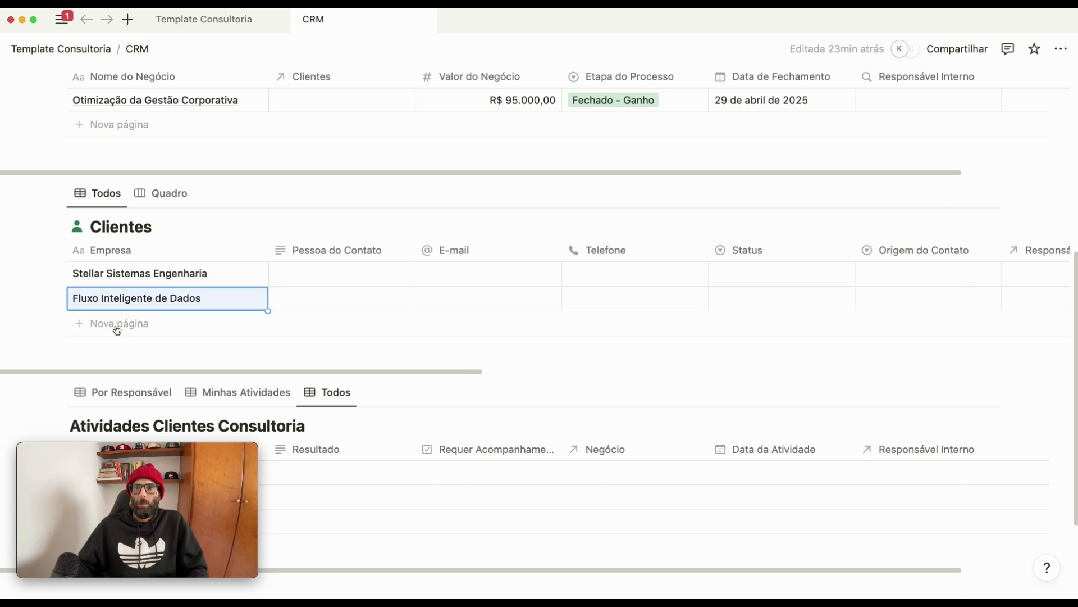
{"action": "mouse_move", "coordinate": [142, 346]}
- Set the Status of the six clients, in order, to Lead, Lead, Potencial Cliente, Lead, Cliente Ativo and Cliente Ativo
{"action": "left_click", "coordinate": [751, 321]}
{"action": "left_click", "coordinate": [781, 314]}
{"action": "left_click", "coordinate": [752, 362]}
{"action": "left_click", "coordinate": [780, 338]}
{"action": "left_click", "coordinate": [779, 407]}
{"action": "left_click", "coordinate": [780, 363]}
{"action": "left_click", "coordinate": [752, 410]}
{"action": "left_click", "coordinate": [730, 403]}
{"action": "left_click", "coordinate": [770, 491]}
{"action": "left_click", "coordinate": [781, 427]}
{"action": "left_click", "coordinate": [770, 516]}
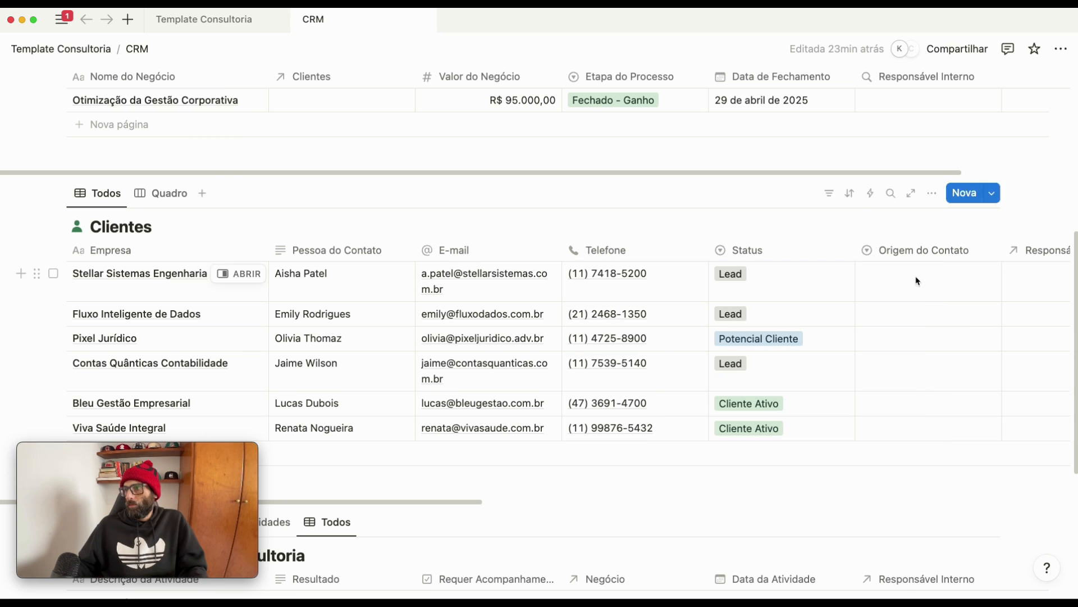
- Fill Origem do Contato with Evento, Site, Indicação, Site, Indicação, Instagram and Último Contato with 12/02, 19/03, 16/04, 18/04, 28/04 and 29/04/2025
{"action": "left_click", "coordinate": [917, 279]}
{"action": "type", "text": "Evento Site Indicação Site Indicação Instagram"}
{"action": "scroll", "coordinate": [645, 506], "scroll_direction": "right", "scroll_amount": 10}
{"action": "left_click", "coordinate": [698, 284]}
{"action": "type", "text": "12 de fevereiro de 2025 19 de março de 2025 16 de abril de 2025 18 de abril de 2025 28 de abril de 2025 29 de abril de 2025"}
- Tag the six clients, in order, Consultoria/Liderança, Eficiência/Startup/Análise de Dados, Compliance, Contabilidade/PME/FInanças, Gestão/Expansão/Processos and Notion/Consultoria
{"action": "left_click", "coordinate": [820, 281]}
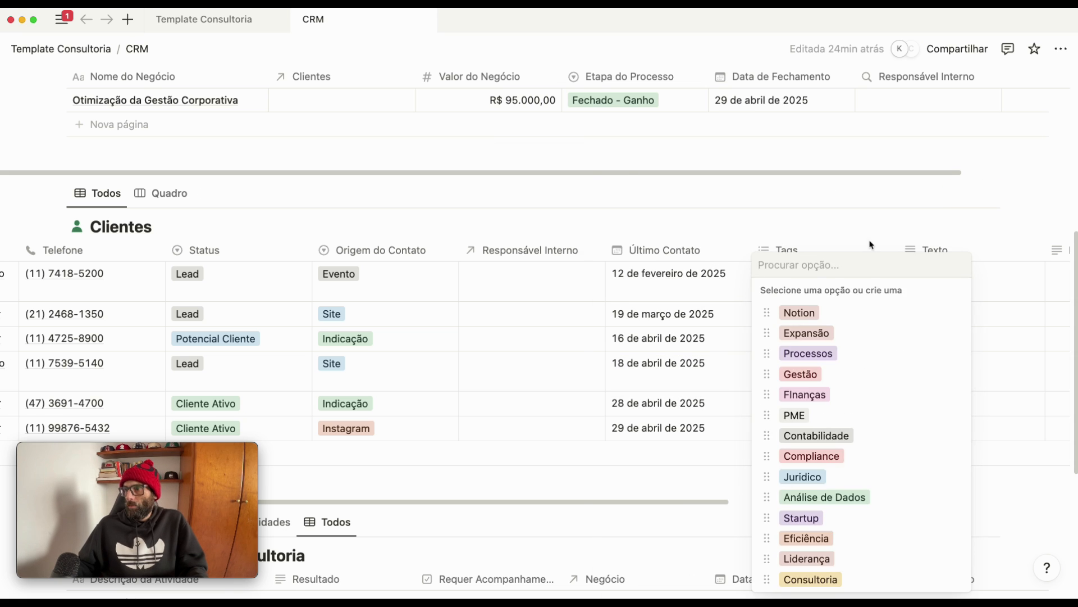
{"action": "key", "text": "Escape"}
{"action": "key", "text": "ctrl+v"}
- Remove the Texto column from Clientes and fill Localização with São Paulo/SP, Rio de Janeiro, Campinas/SP, São Paulo/SP, Florianópolis and São Paulo/SP
{"action": "scroll", "coordinate": [762, 544], "scroll_direction": "right", "scroll_amount": 5}
{"action": "left_click", "coordinate": [590, 319]}
{"action": "left_click", "coordinate": [392, 284]}
{"action": "type", "text": "São Paulo/SP Rio de Janeiro Campinas/SP São Paulo/SP Florianópolis São Paulo/SP"}
{"action": "scroll", "coordinate": [725, 545], "scroll_direction": "left", "scroll_amount": 10}
- Link the first four activities to Estratégia para Conformidade Regulatória, Soluções Avançadas em Análise de Dados and, for two of them, Reestruturação Abrangente de Marketing
{"action": "scroll", "coordinate": [724, 544], "scroll_direction": "down", "scroll_amount": 5}
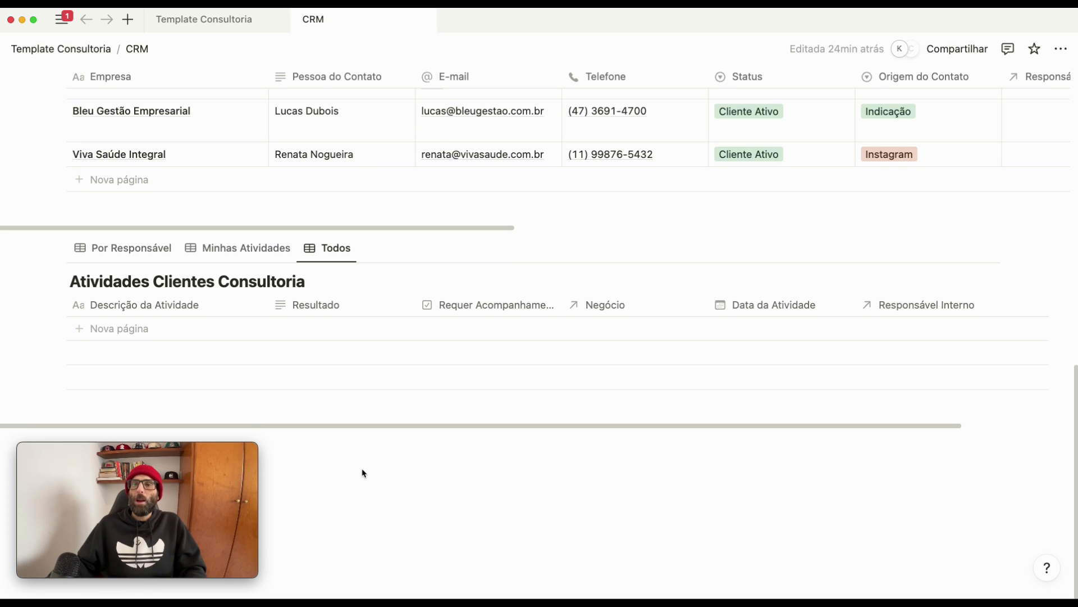
{"action": "scroll", "coordinate": [362, 473], "scroll_direction": "up", "scroll_amount": 1}
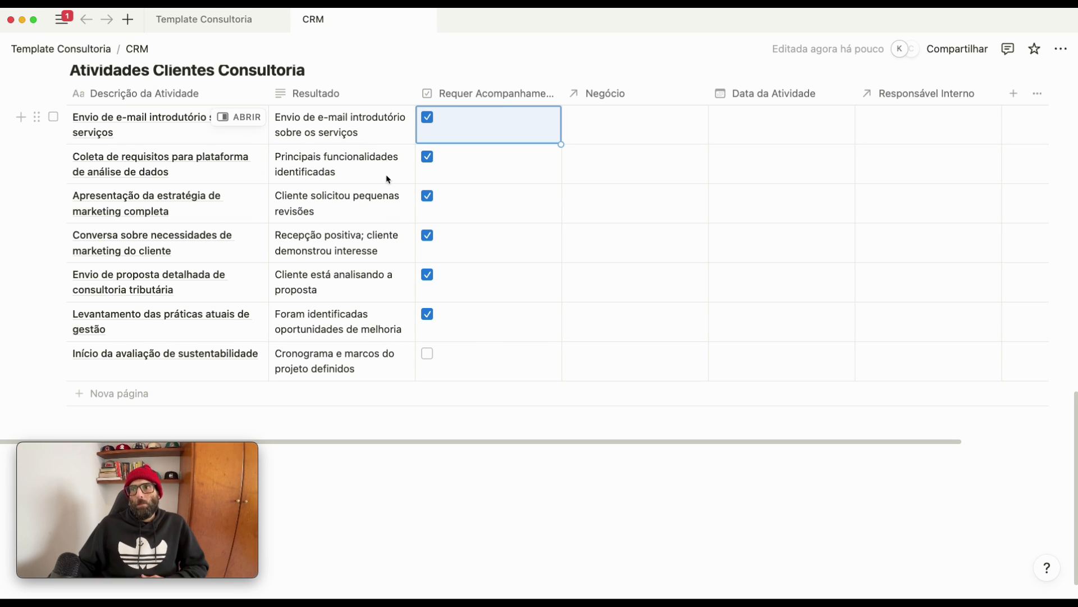
{"action": "left_click", "coordinate": [595, 128]}
{"action": "left_click", "coordinate": [631, 195]}
{"action": "left_click", "coordinate": [634, 164]}
{"action": "left_click", "coordinate": [691, 212]}
{"action": "left_click", "coordinate": [634, 203]}
{"action": "left_click", "coordinate": [689, 324]}
{"action": "left_click", "coordinate": [634, 244]}
{"action": "left_click", "coordinate": [689, 324]}
- Link the last three activities to Otimização da Gestão Corporativa, Planejamento Tributário Estratégico and Melhoria de Eficiência Operacional
{"action": "left_click", "coordinate": [634, 284]}
{"action": "left_click", "coordinate": [671, 452]}
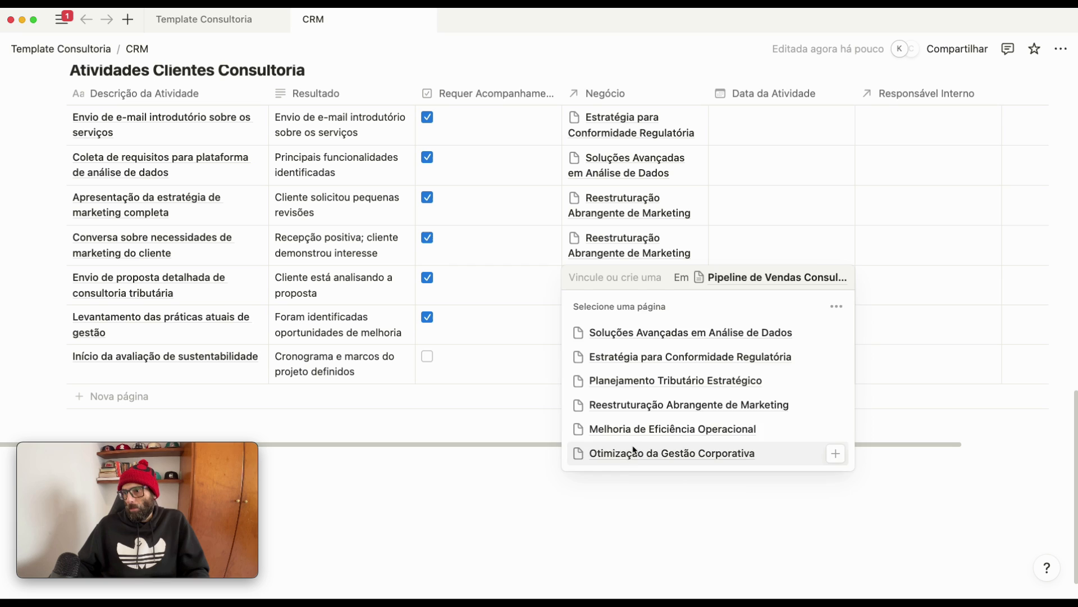
{"action": "left_click", "coordinate": [635, 324]}
{"action": "left_click", "coordinate": [676, 348]}
{"action": "left_click", "coordinate": [635, 365]}
- Date the seven activities 12, 7, 15, 5, 17, 16 and 9 de agosto de 2024 and assign each a Responsável Interno
{"action": "scroll", "coordinate": [781, 225], "scroll_direction": "down", "scroll_amount": 1}
{"action": "left_click", "coordinate": [781, 107]}
{"action": "left_click", "coordinate": [926, 106]}
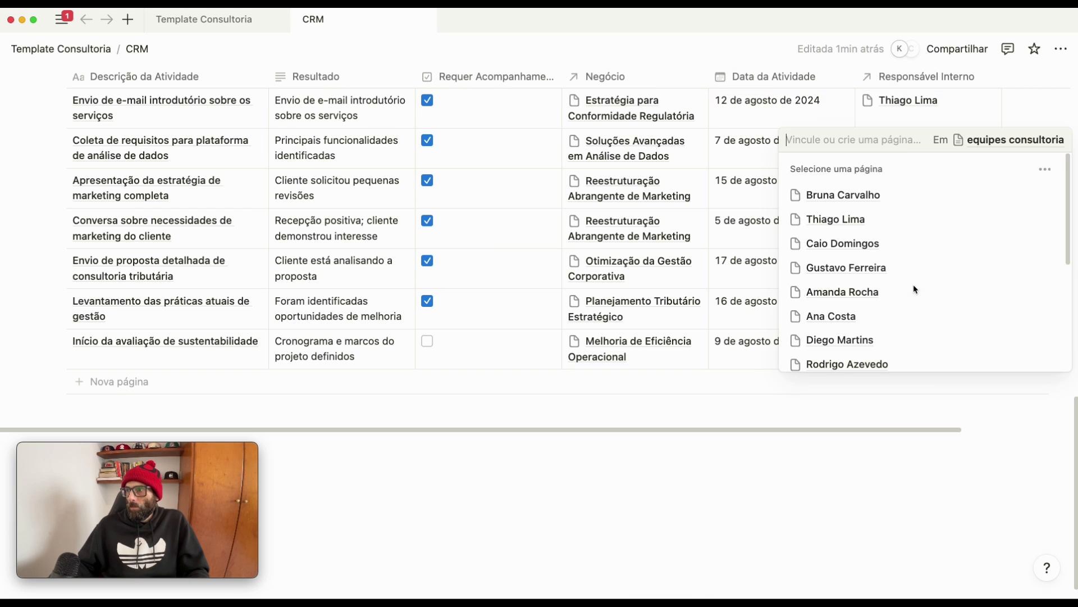
{"action": "left_click", "coordinate": [831, 428]}
{"action": "left_click", "coordinate": [926, 187]}
{"action": "left_click", "coordinate": [839, 460]}
{"action": "left_click", "coordinate": [926, 227]}
{"action": "left_click", "coordinate": [927, 267]}
{"action": "left_click", "coordinate": [836, 339]}
{"action": "left_click", "coordinate": [927, 308]}
{"action": "left_click", "coordinate": [848, 494]}
{"action": "left_click", "coordinate": [927, 348]}
{"action": "left_click", "coordinate": [843, 505]}
- Review the filled activities table and the pipeline and client boards on the CRM page
{"action": "scroll", "coordinate": [580, 494], "scroll_direction": "up", "scroll_amount": 3}
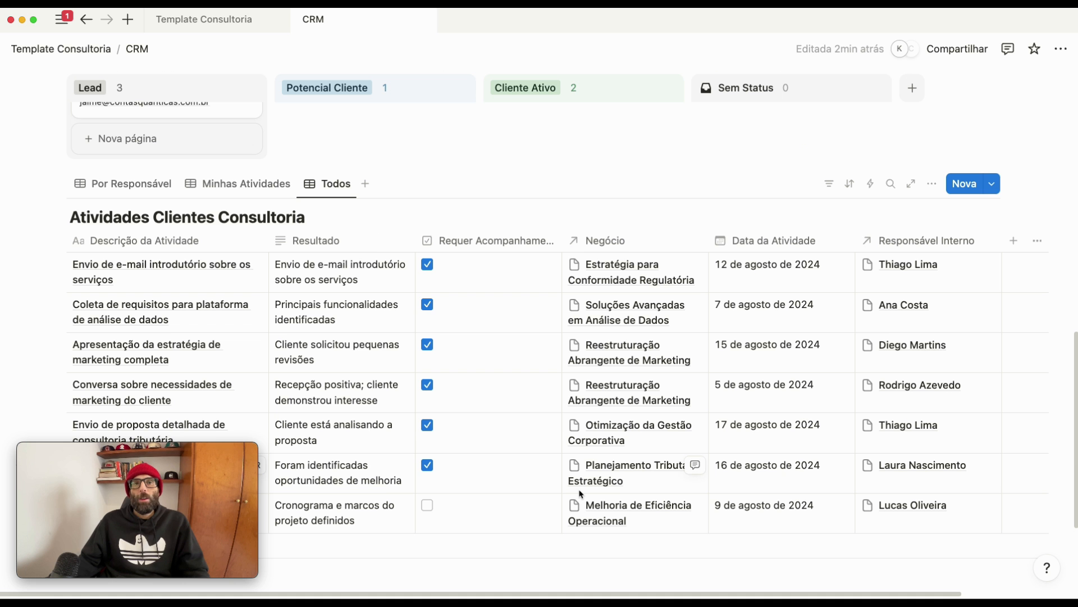
{"action": "scroll", "coordinate": [576, 477], "scroll_direction": "up", "scroll_amount": 10}
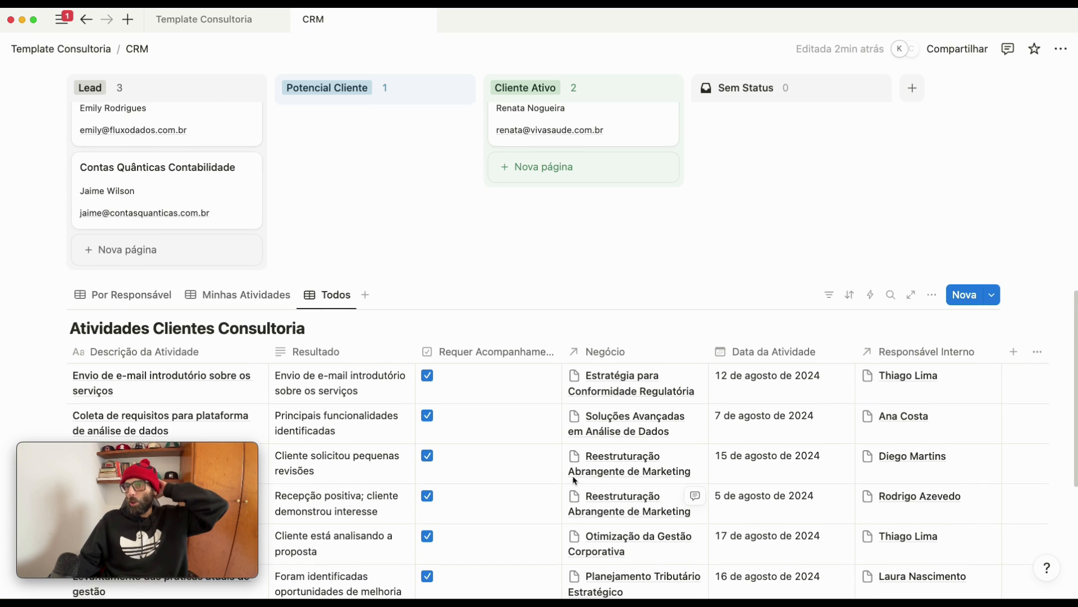
{"action": "scroll", "coordinate": [570, 466], "scroll_direction": "up", "scroll_amount": 4}
{"action": "scroll", "coordinate": [570, 465], "scroll_direction": "down", "scroll_amount": 3}
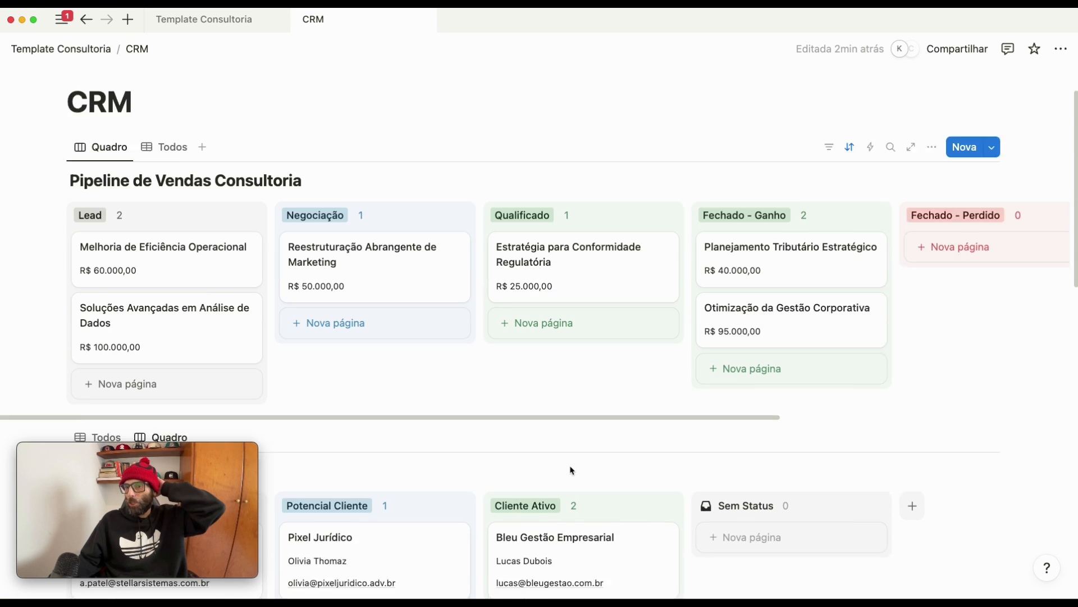
{"action": "scroll", "coordinate": [562, 473], "scroll_direction": "up", "scroll_amount": 1}
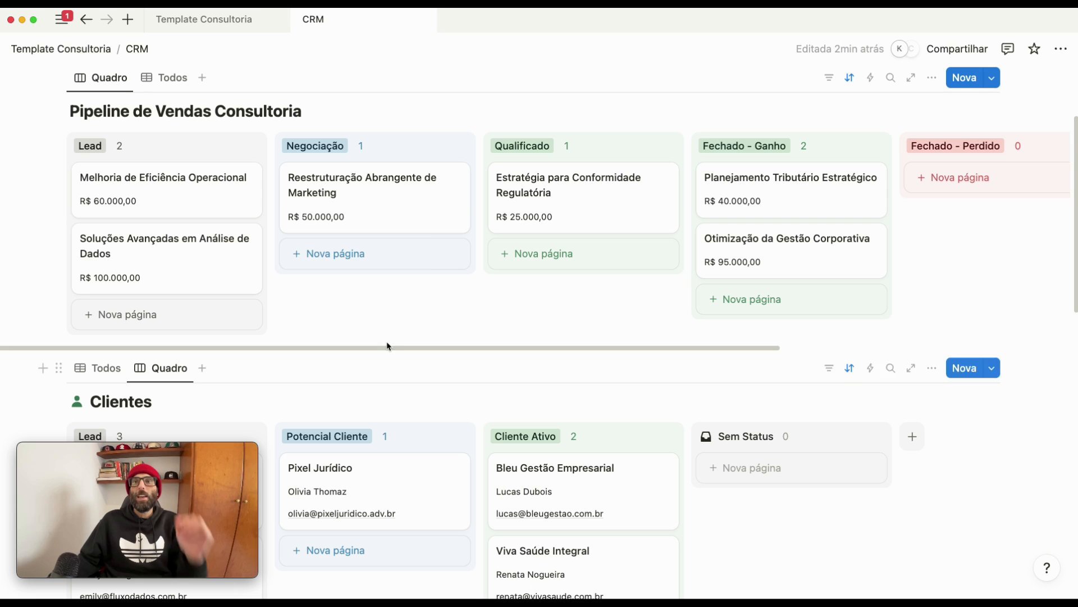
{"action": "scroll", "coordinate": [540, 268], "scroll_direction": "up", "scroll_amount": 1}
{"action": "scroll", "coordinate": [540, 268], "scroll_direction": "up", "scroll_amount": 3}
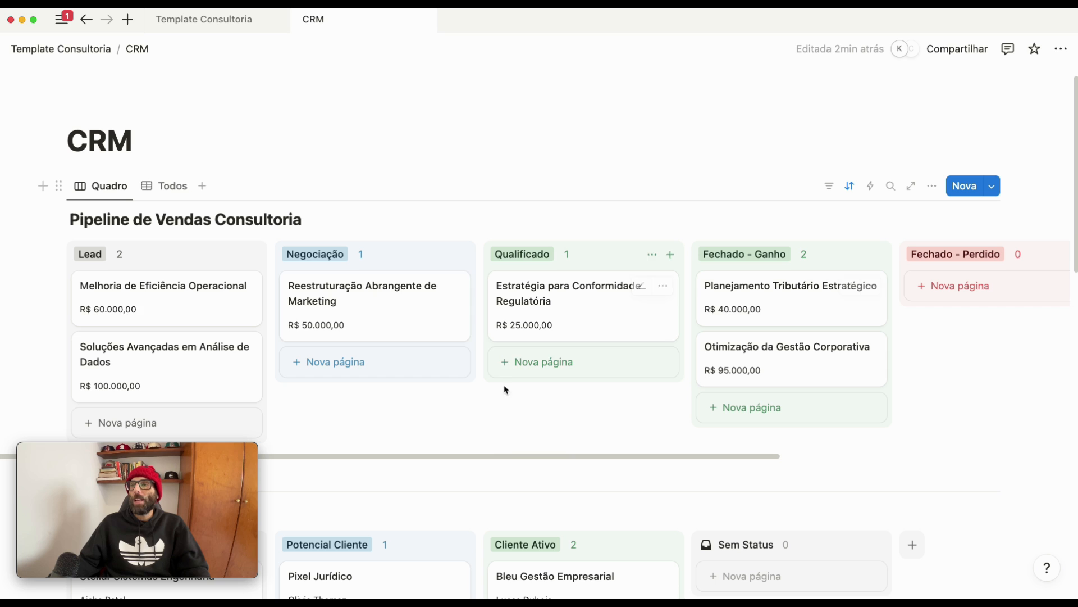
- Inspect the properties of the Melhoria de Eficiência Operacional deal, including Clientes and Responsável Interno
{"action": "left_click", "coordinate": [153, 304]}
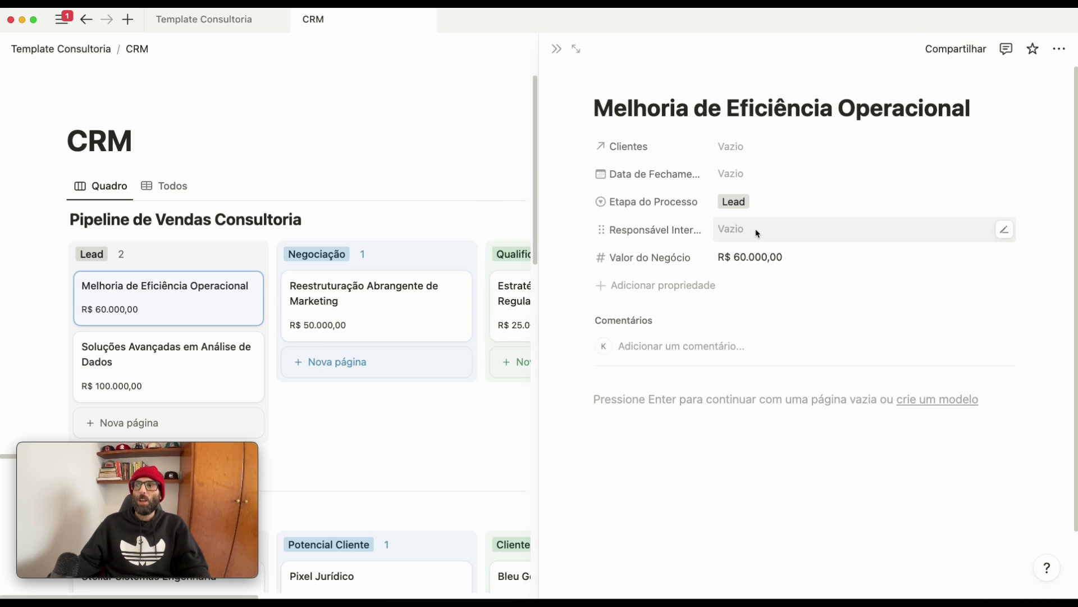
{"action": "left_click", "coordinate": [392, 428]}
{"action": "scroll", "coordinate": [397, 433], "scroll_direction": "down", "scroll_amount": 5}
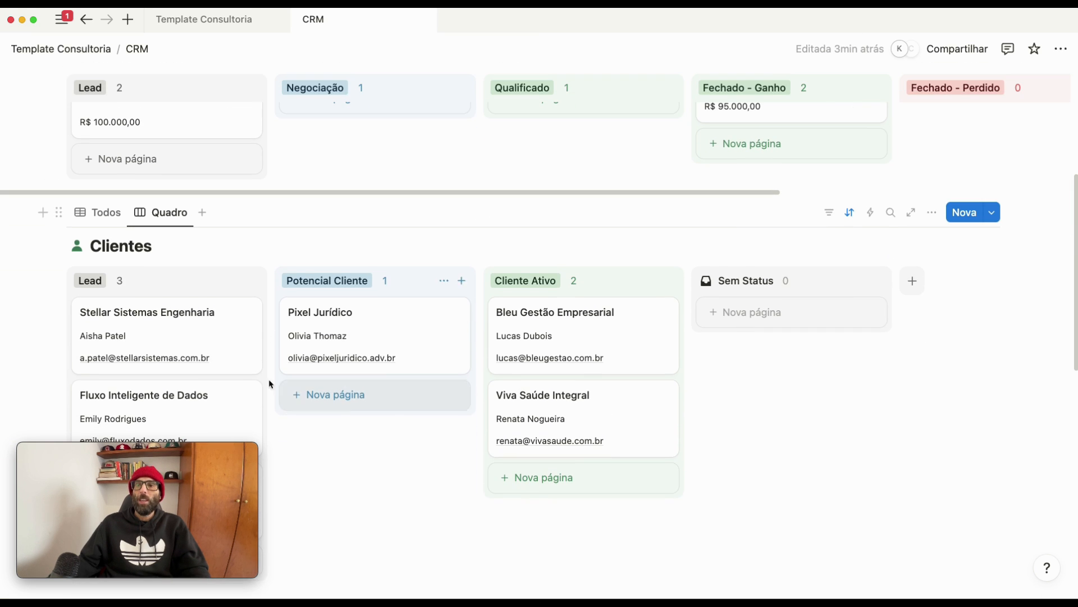
- Show the Todos view of Clientes and assign the second listed team member as Responsável Interno of Stellar Sistemas Engenharia
{"action": "scroll", "coordinate": [393, 428], "scroll_direction": "down", "scroll_amount": 5}
{"action": "scroll", "coordinate": [260, 400], "scroll_direction": "up", "scroll_amount": 5}
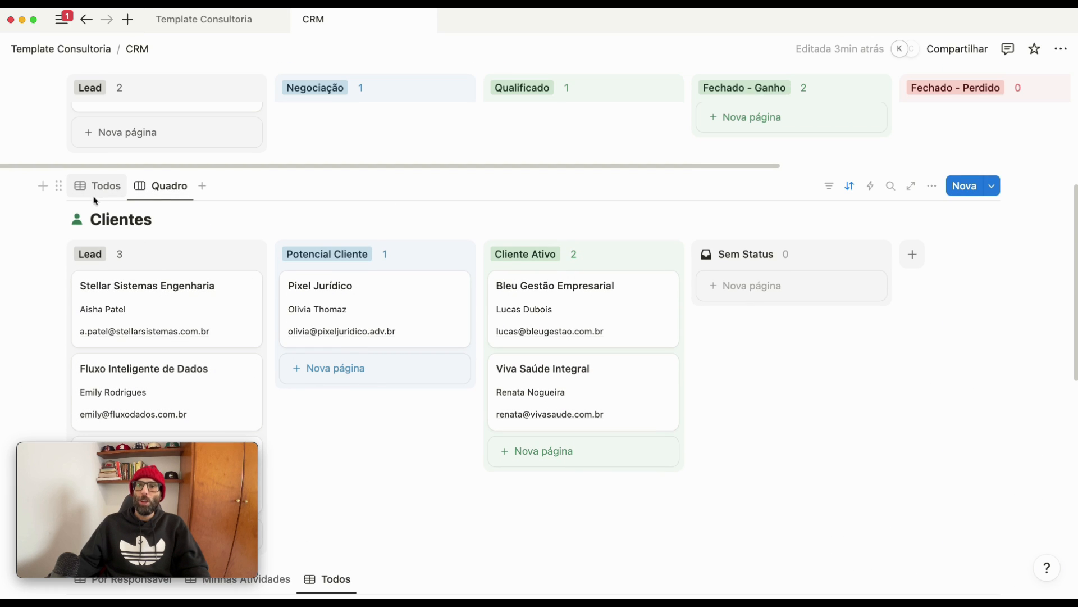
{"action": "left_click", "coordinate": [104, 189]}
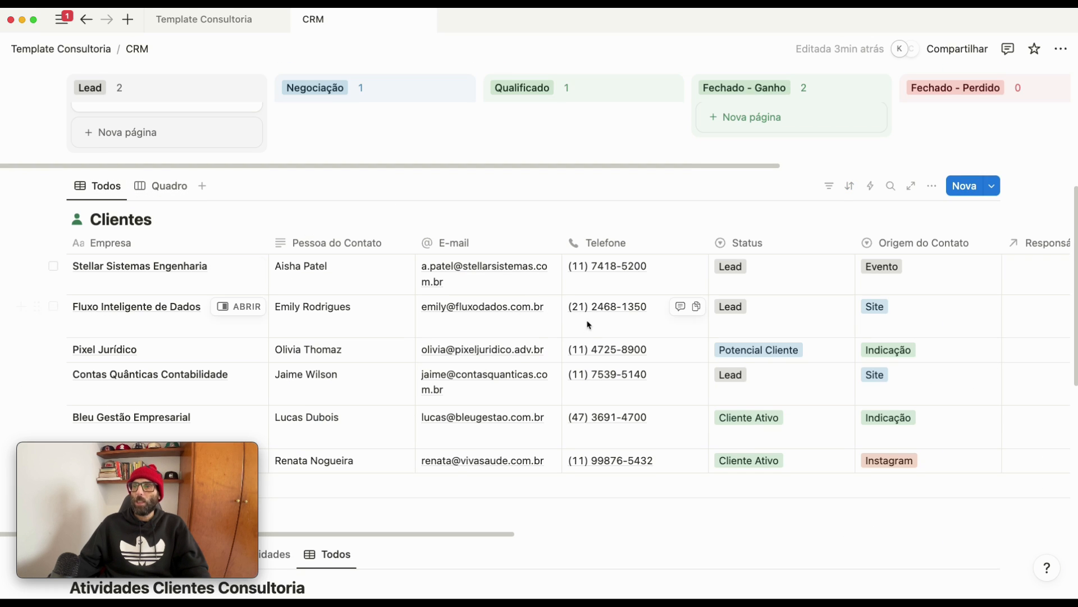
{"action": "left_click_drag", "start_coordinate": [420, 534], "coordinate": [684, 531]}
{"action": "left_click", "coordinate": [517, 292]}
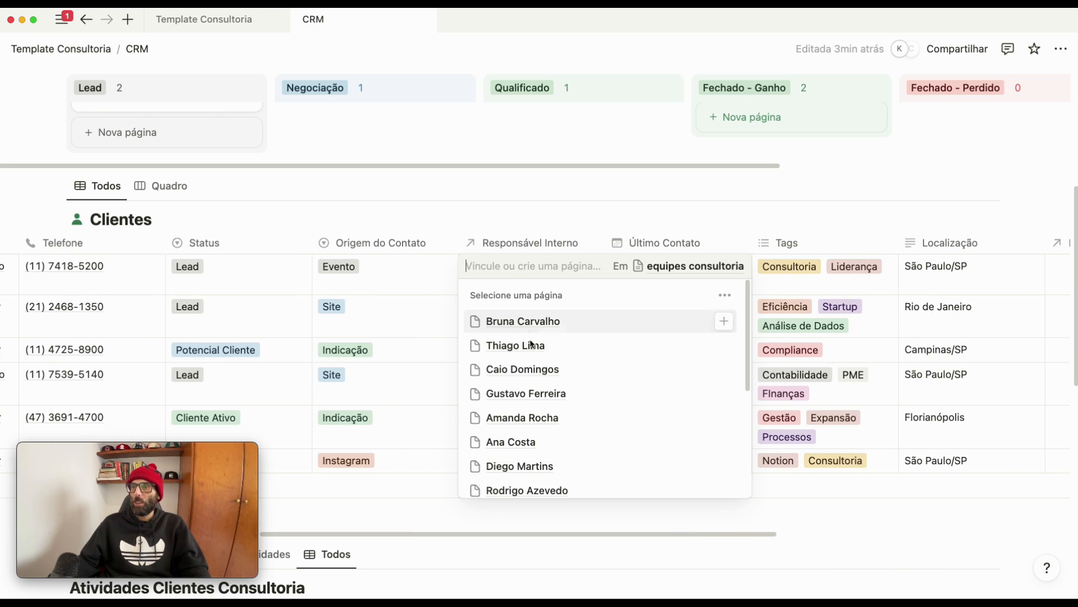
{"action": "left_click", "coordinate": [512, 344]}
{"action": "left_click", "coordinate": [369, 381]}
- Assign the fifth listed team member to Fluxo Inteligente de Dados and the eighth to Contas Quânticas Contabilidade as Responsável Interno
{"action": "left_click", "coordinate": [533, 298]}
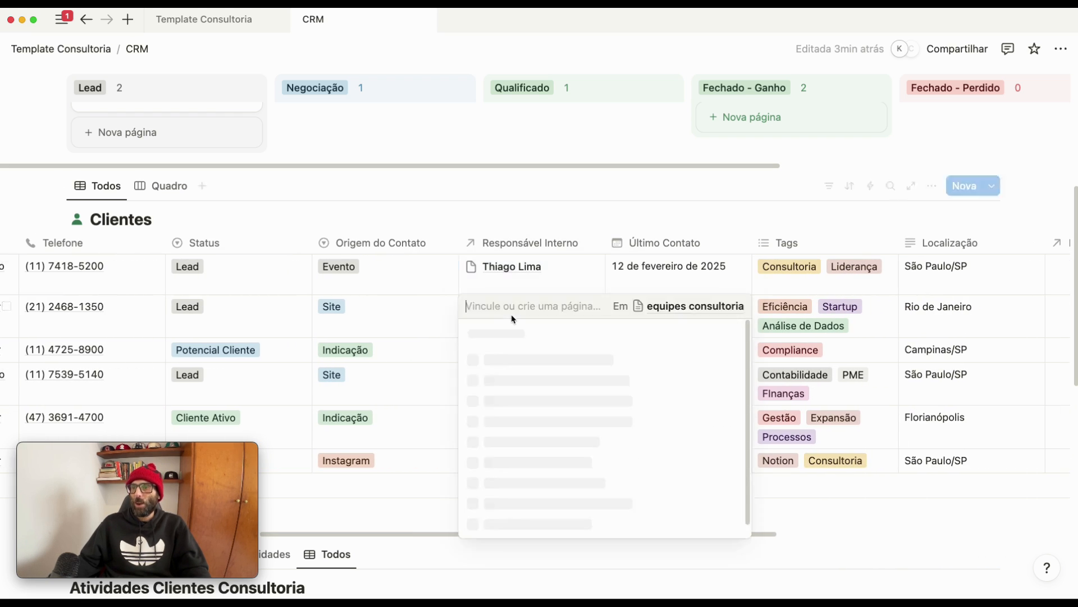
{"action": "left_click", "coordinate": [528, 459]}
{"action": "key", "text": "Escape"}
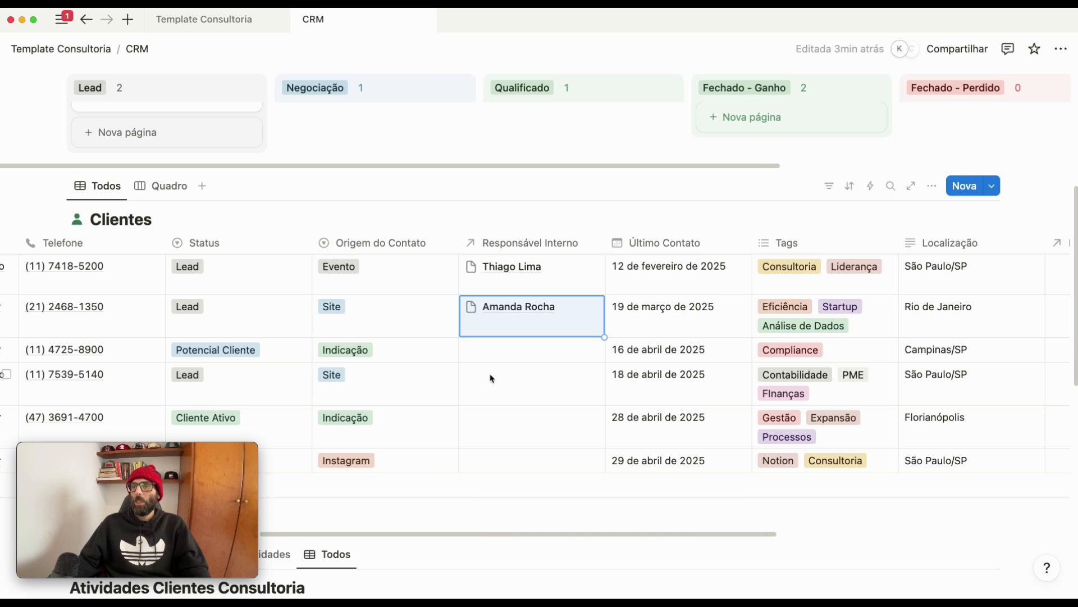
{"action": "left_click", "coordinate": [494, 373]}
{"action": "left_click", "coordinate": [525, 352]}
{"action": "key", "text": "Escape"}
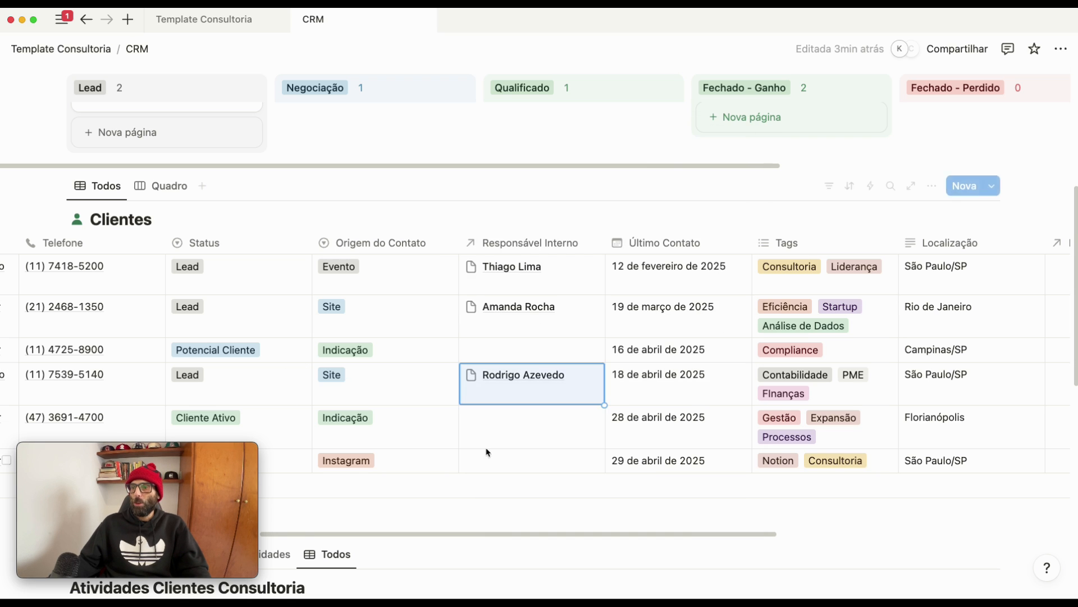
- Assign the seventh listed team member to Bleu Gestão Empresarial and the third to Viva Saúde Integral as Responsável Interno
{"action": "left_click", "coordinate": [496, 440]}
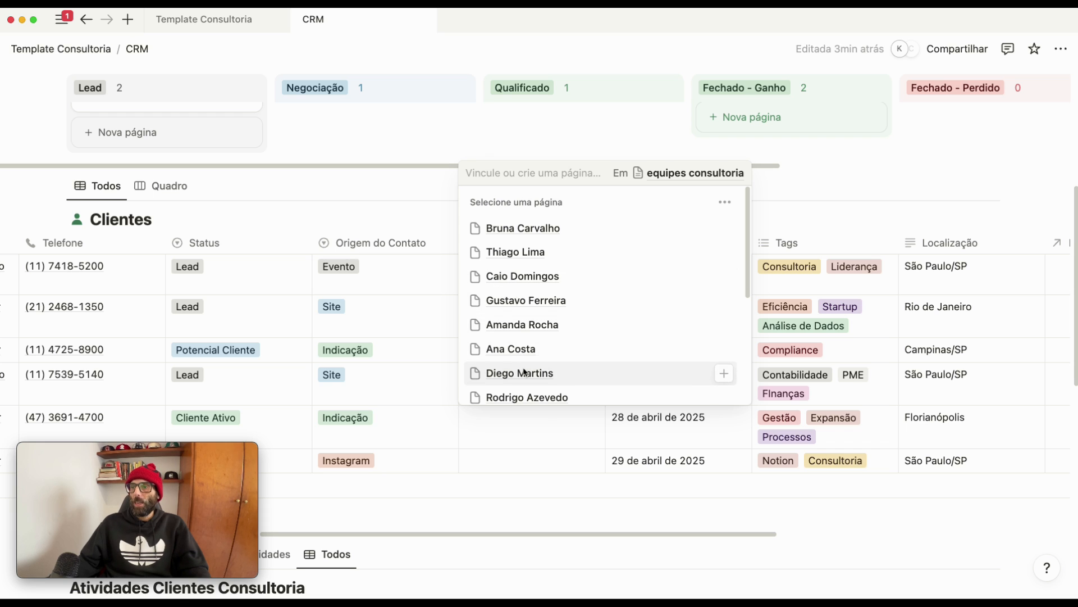
{"action": "left_click", "coordinate": [520, 374]}
{"action": "key", "text": "Escape"}
{"action": "left_click", "coordinate": [486, 467]}
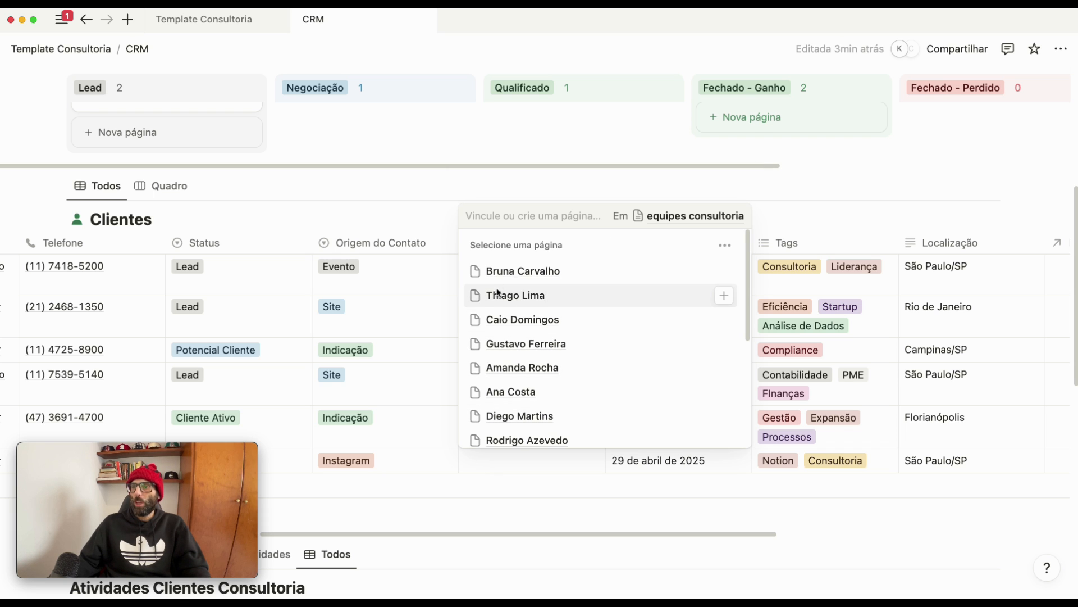
{"action": "left_click", "coordinate": [502, 319]}
{"action": "key", "text": "Escape"}
- Assign the third-from-last listed team member to Pixel Jurídico as Responsável Interno
{"action": "left_click", "coordinate": [481, 344]}
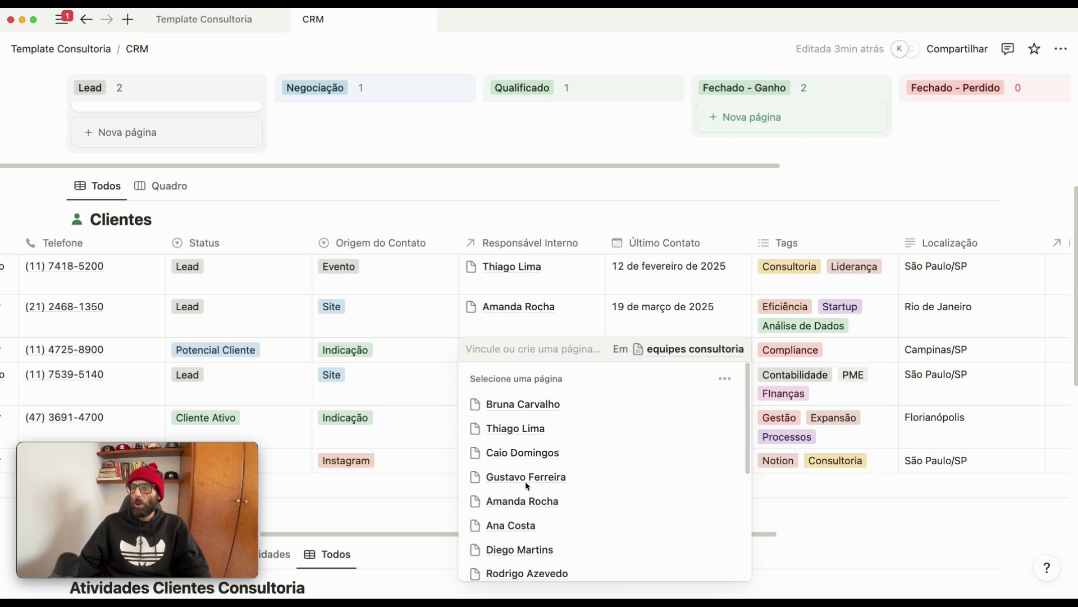
{"action": "scroll", "coordinate": [521, 548], "scroll_direction": "down", "scroll_amount": 4}
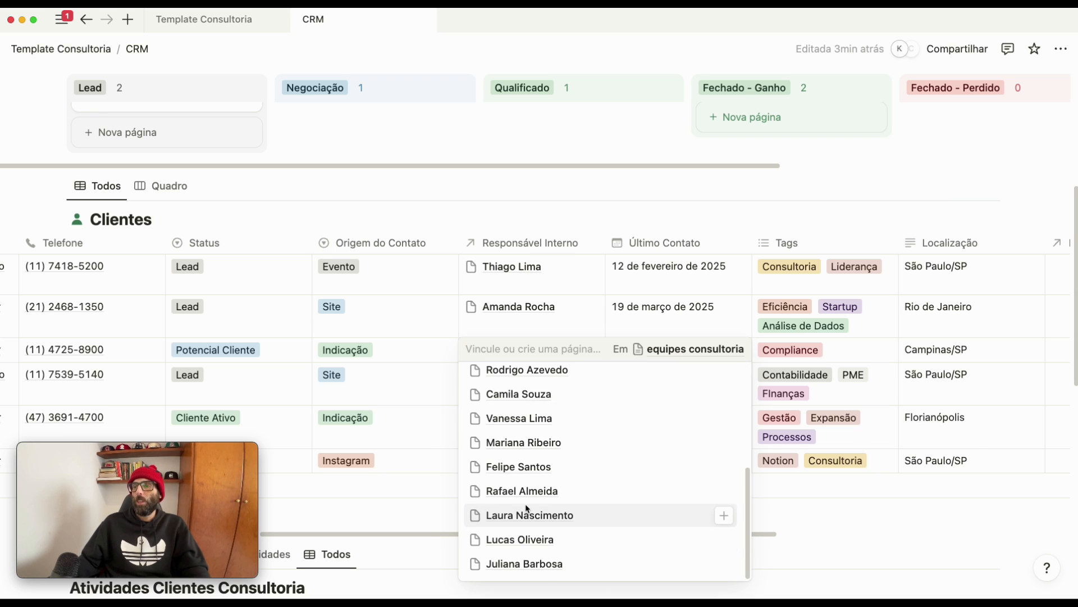
{"action": "left_click", "coordinate": [523, 515]}
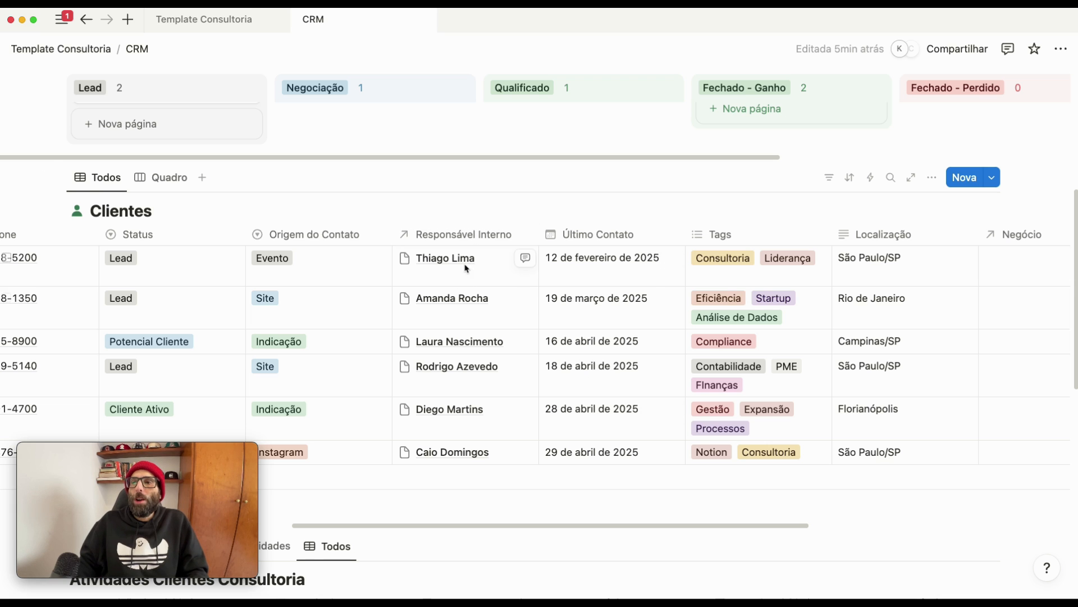
- Link Viva Saúde Integral as the client of the Melhoria de Eficiência Operacional deal in Pipeline de Vendas Consultoria
{"action": "scroll", "coordinate": [518, 419], "scroll_direction": "up", "scroll_amount": 5}
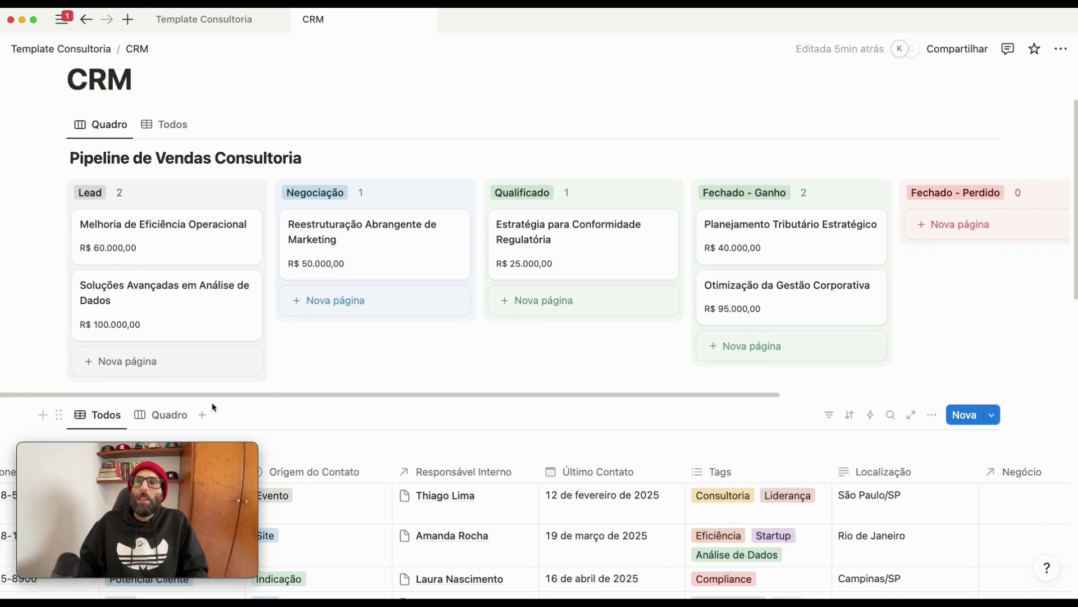
{"action": "scroll", "coordinate": [227, 414], "scroll_direction": "up", "scroll_amount": 1}
{"action": "left_click", "coordinate": [167, 270]}
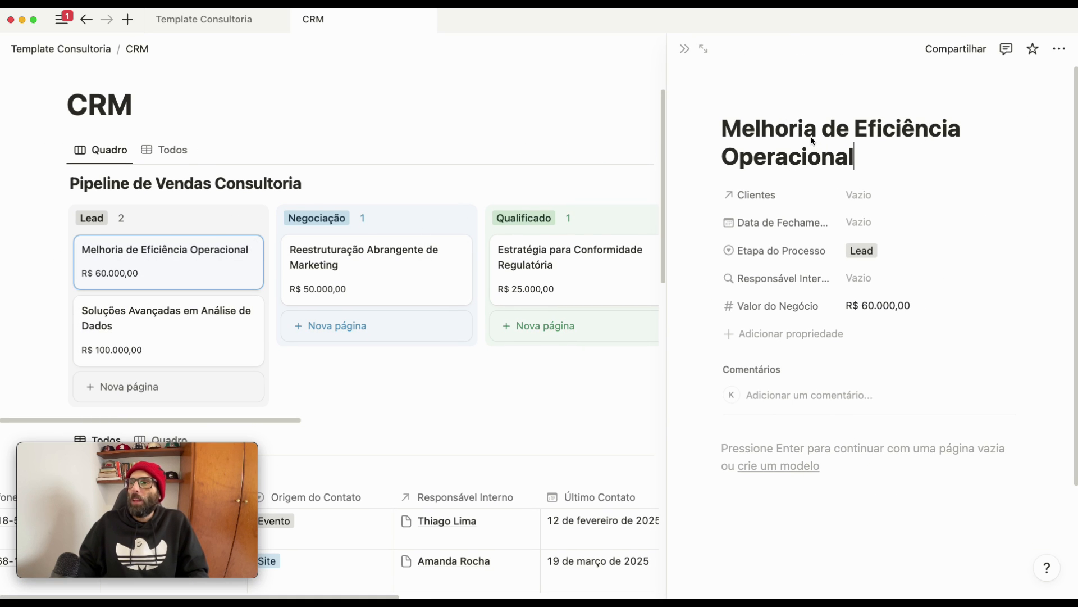
{"action": "left_click", "coordinate": [851, 194]}
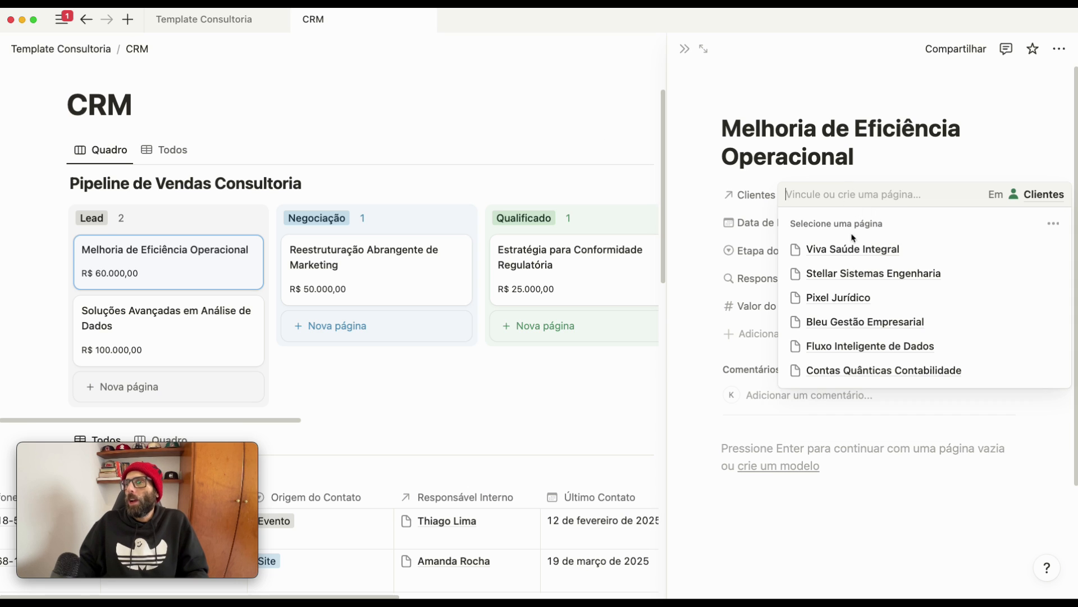
{"action": "left_click", "coordinate": [843, 251]}
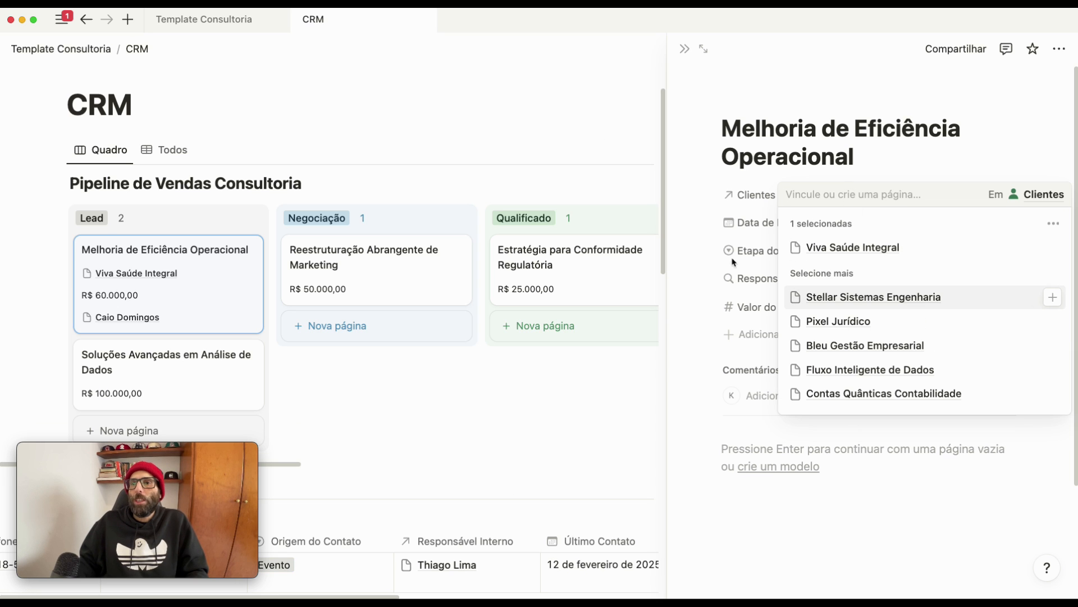
{"action": "left_click", "coordinate": [140, 376]}
- Link Pixel Jurídico as the client of the Soluções Avançadas em Análise de Dados deal
{"action": "left_click", "coordinate": [182, 370]}
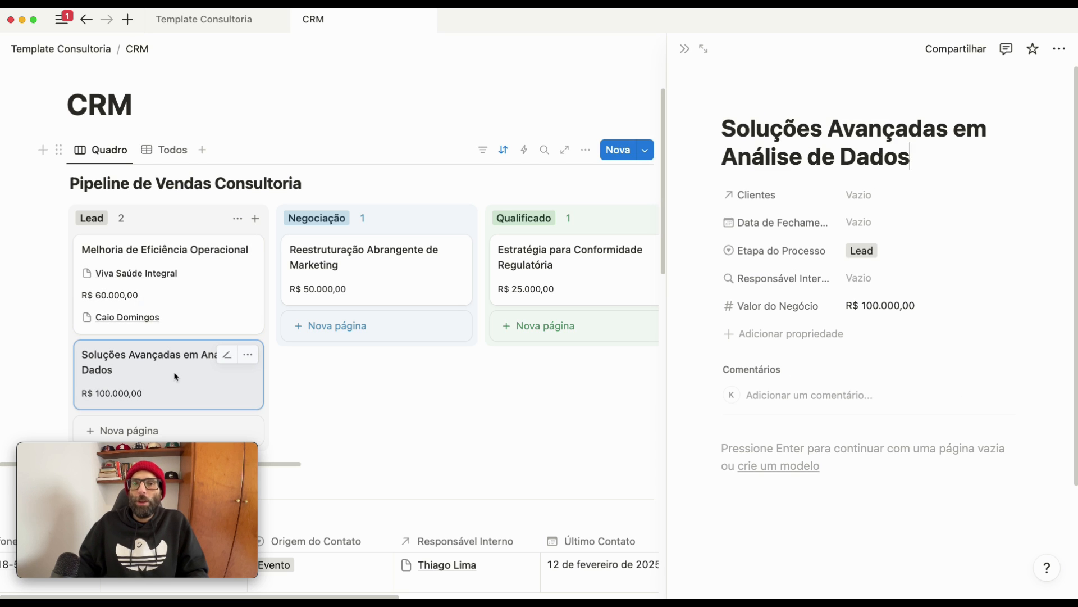
{"action": "left_click", "coordinate": [862, 197]}
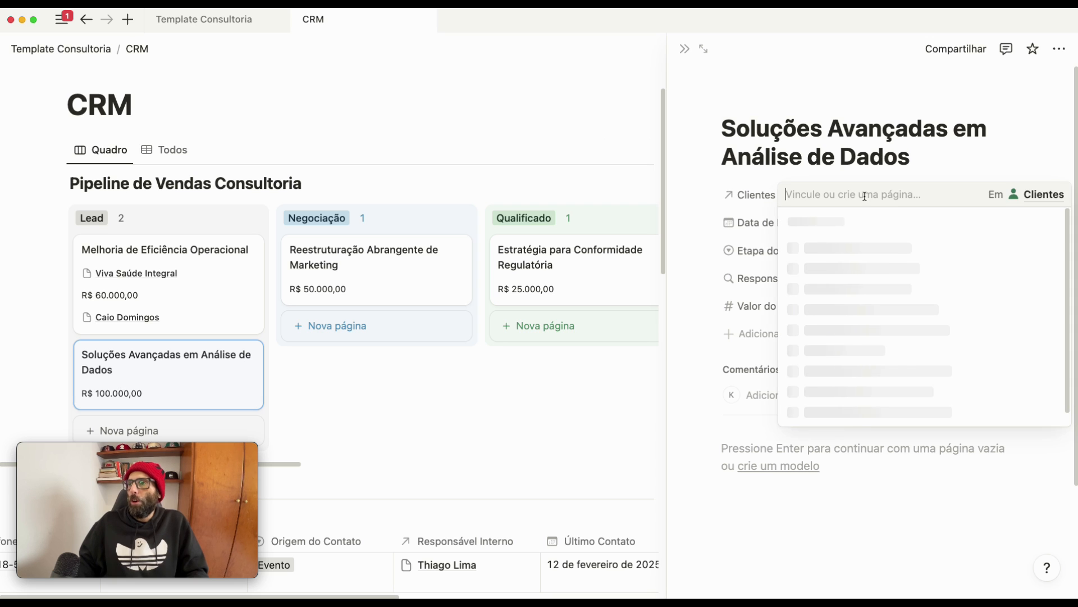
{"action": "left_click", "coordinate": [838, 298]}
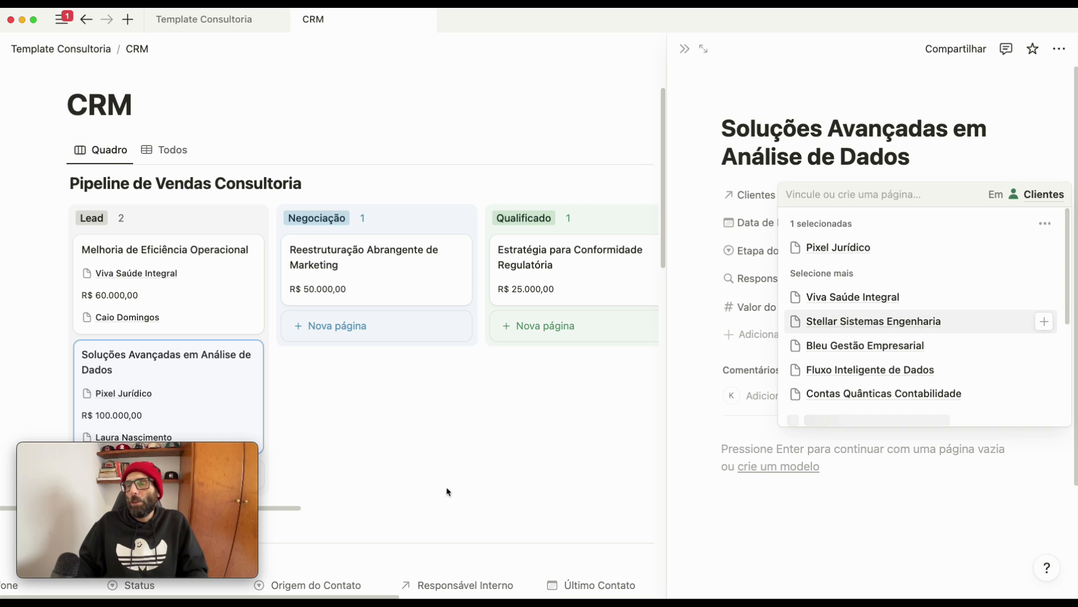
{"action": "left_click", "coordinate": [429, 417]}
- Link Bleu Gestão Empresarial as the client of the Reestruturação Abrangente de Marketing deal
{"action": "scroll", "coordinate": [427, 413], "scroll_direction": "down", "scroll_amount": 1}
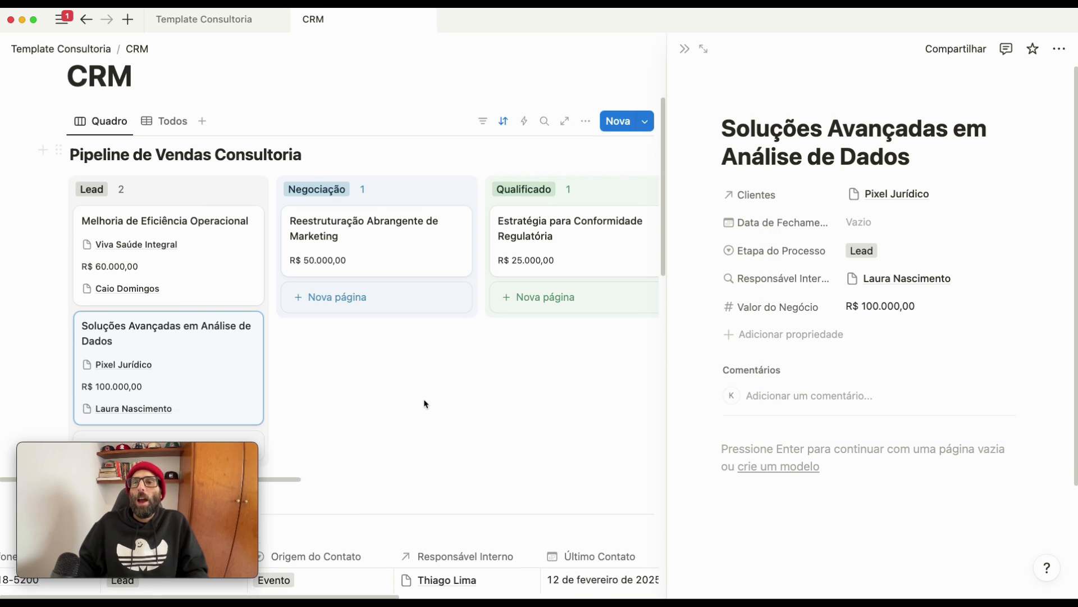
{"action": "left_click", "coordinate": [358, 243]}
{"action": "left_click", "coordinate": [845, 197]}
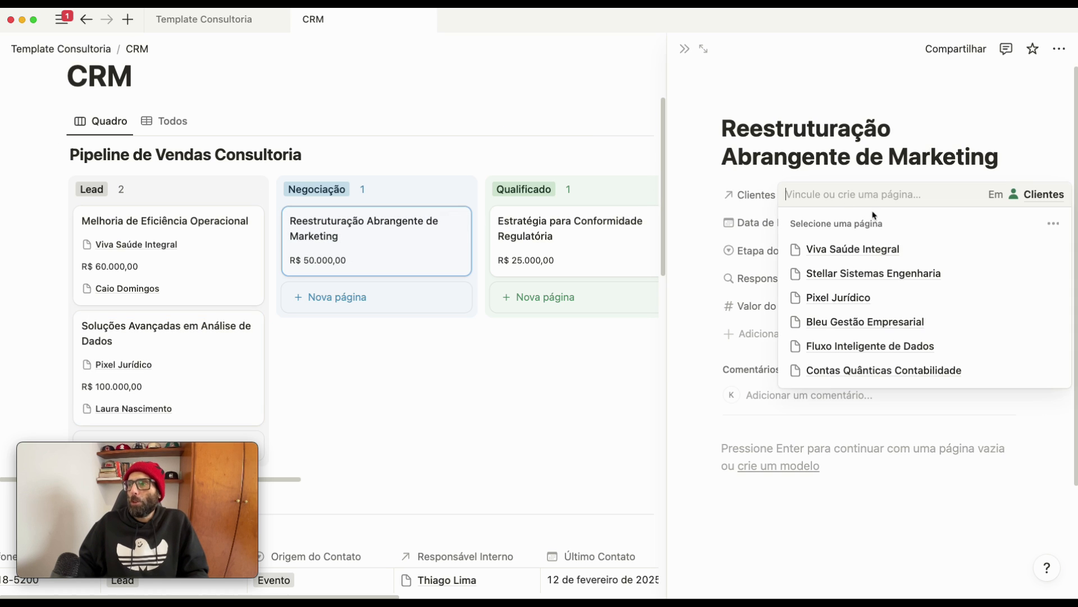
{"action": "left_click", "coordinate": [852, 324]}
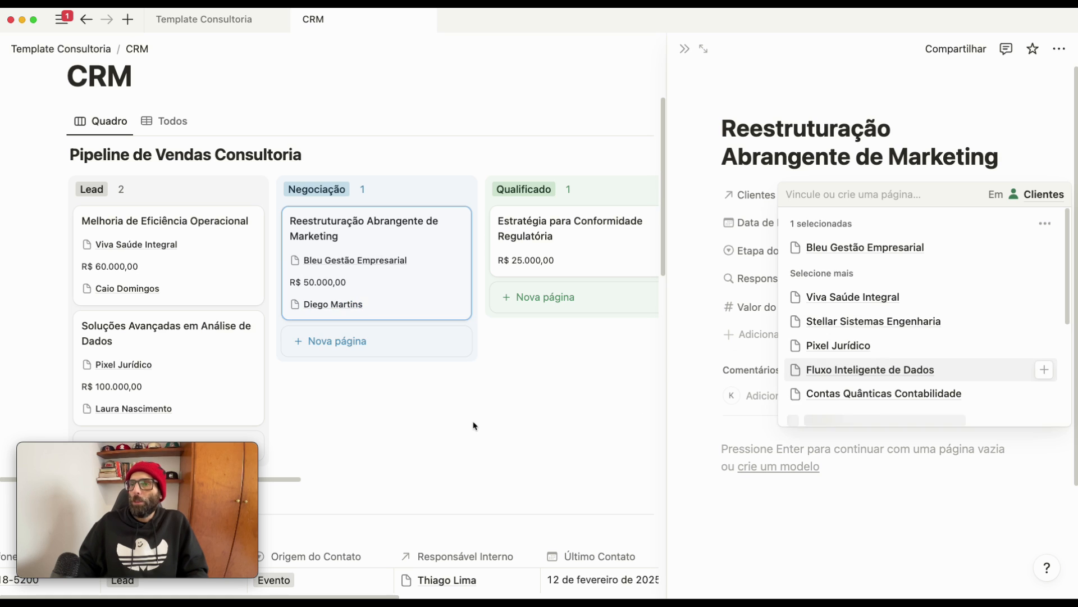
{"action": "left_click", "coordinate": [474, 426]}
- Link Contas Quânticas Contabilidade as the client of the Estratégia para Conformidade Regulatória deal and close the deal page
{"action": "left_click", "coordinate": [572, 229]}
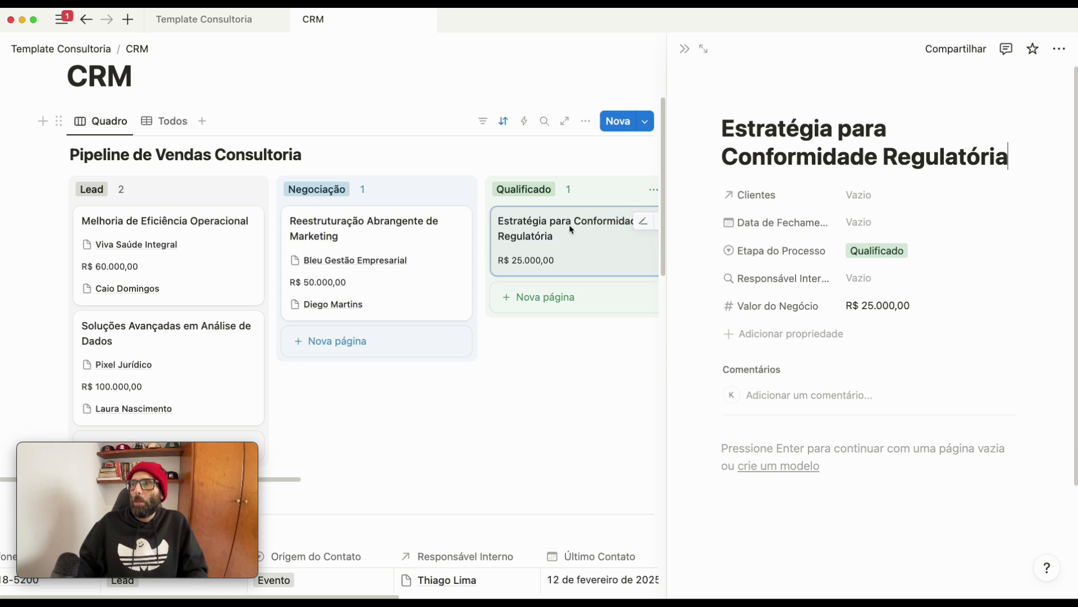
{"action": "left_click", "coordinate": [880, 198]}
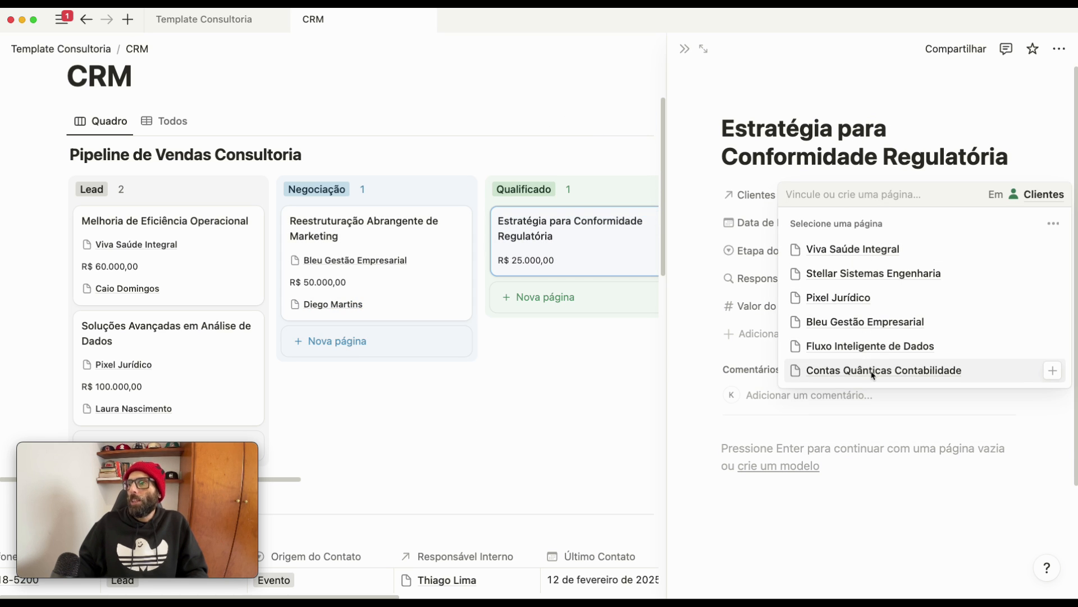
{"action": "left_click", "coordinate": [872, 374]}
{"action": "left_click", "coordinate": [485, 437]}
{"action": "left_click", "coordinate": [498, 442]}
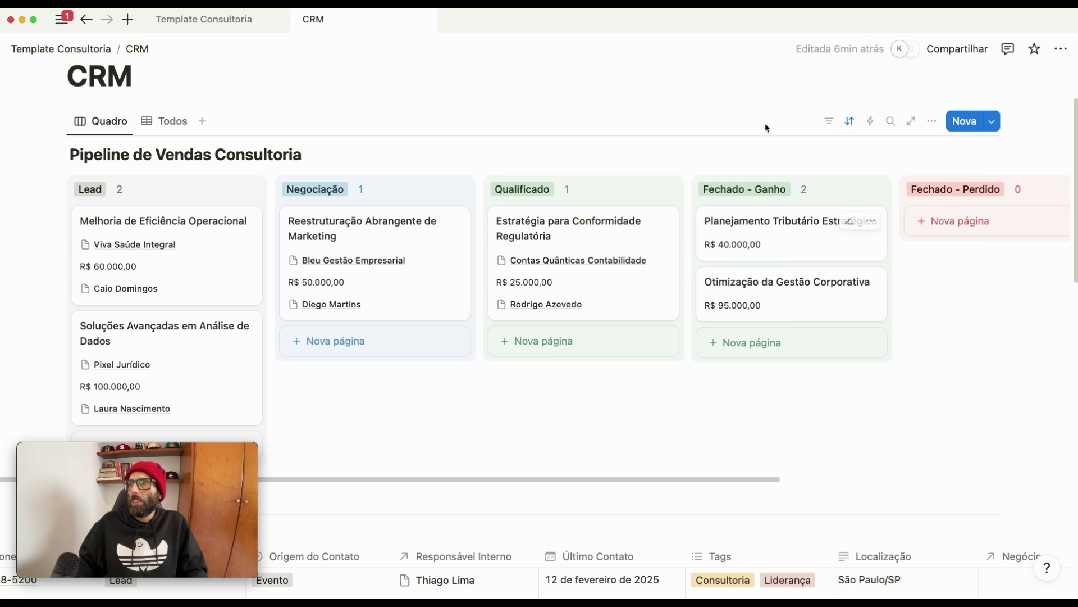
- Link Fluxo Inteligente de Dados as the client of the Planejamento Tributário Estratégico deal and close the deal page
{"action": "left_click", "coordinate": [765, 245]}
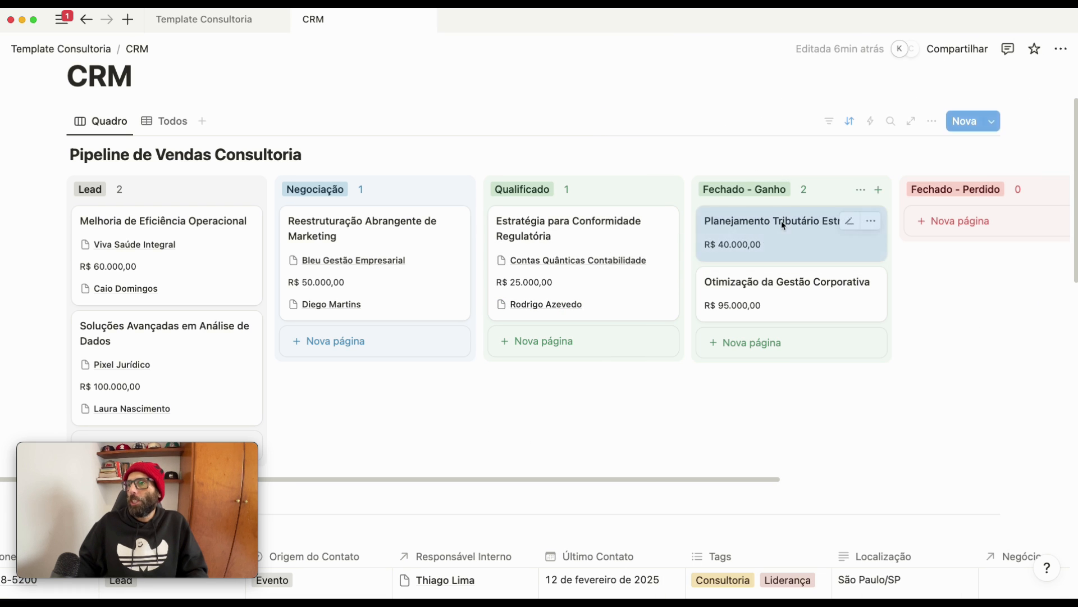
{"action": "left_click", "coordinate": [786, 225]}
{"action": "left_click", "coordinate": [873, 205]}
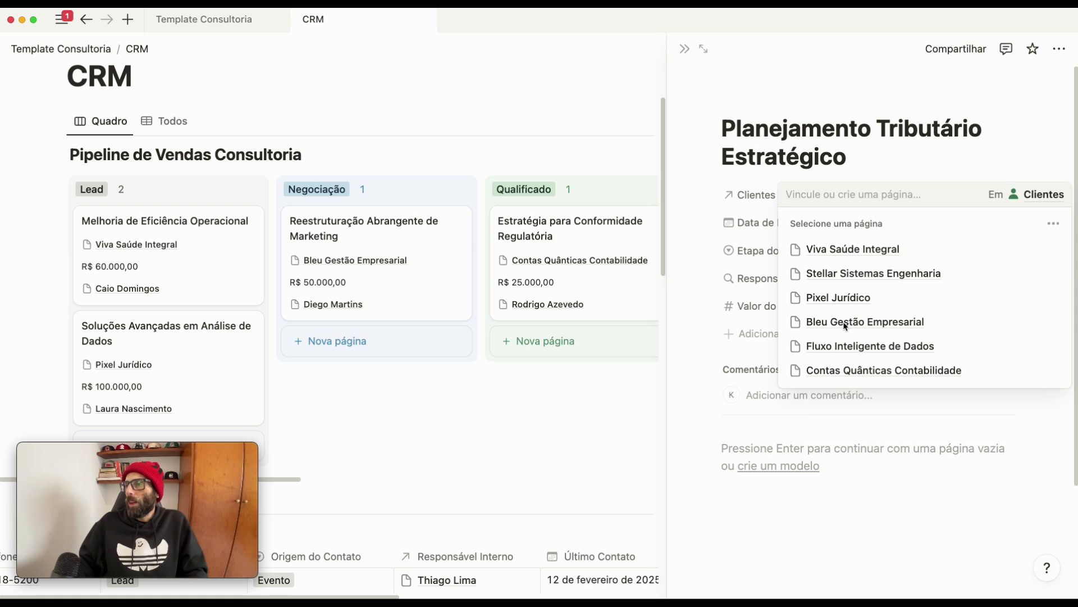
{"action": "left_click", "coordinate": [849, 347]}
{"action": "left_click", "coordinate": [519, 456]}
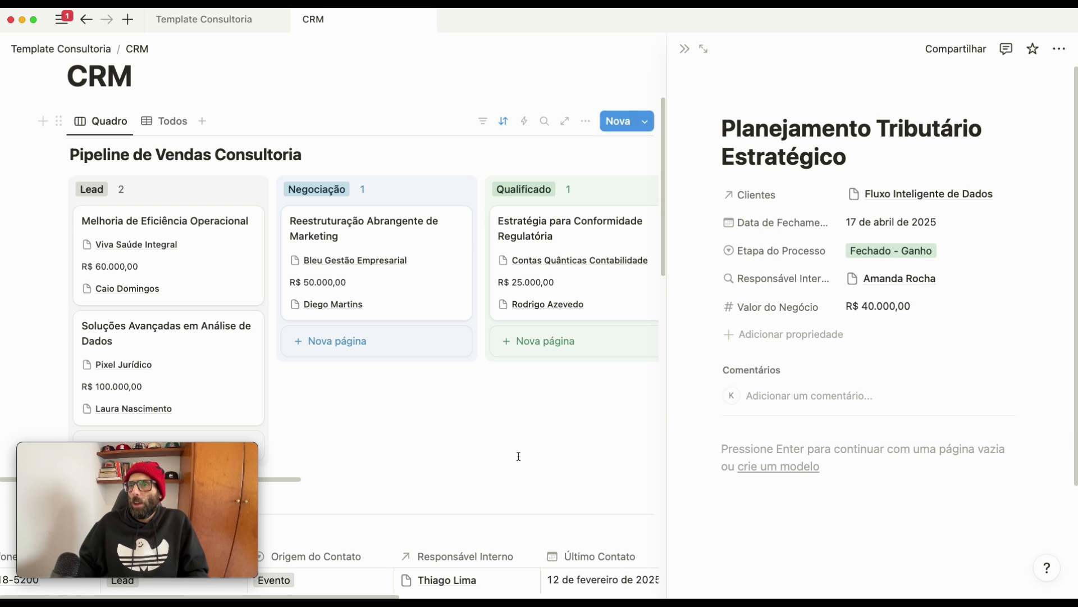
{"action": "left_click", "coordinate": [502, 455]}
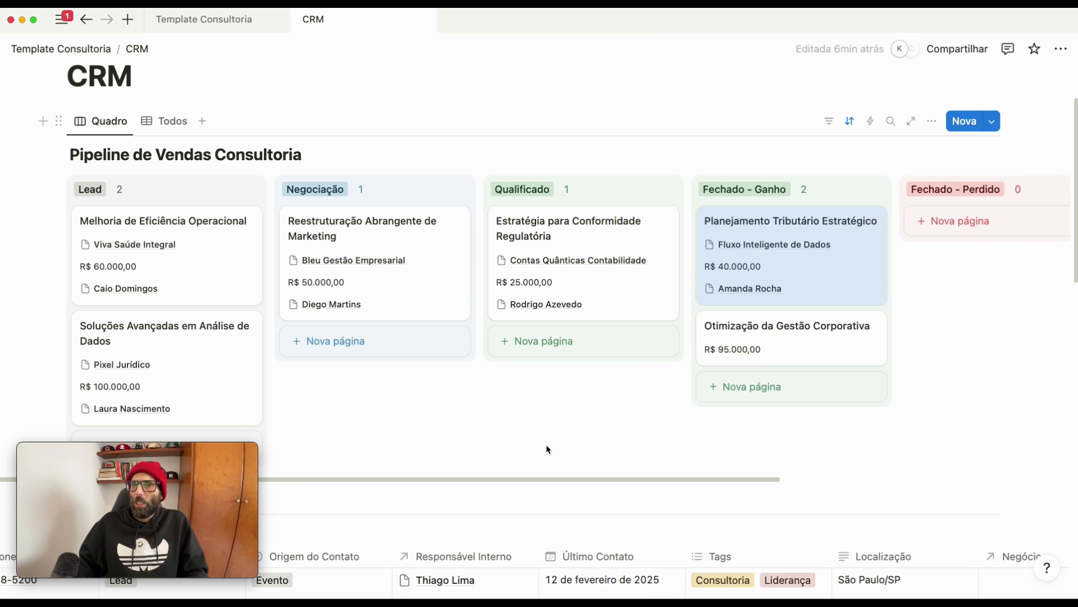
- Link Stellar Sistemas Engenharia as the client of the Otimização da Gestão Corporativa deal
{"action": "left_click", "coordinate": [780, 335]}
{"action": "left_click", "coordinate": [573, 428]}
{"action": "scroll", "coordinate": [576, 425], "scroll_direction": "down", "scroll_amount": 5}
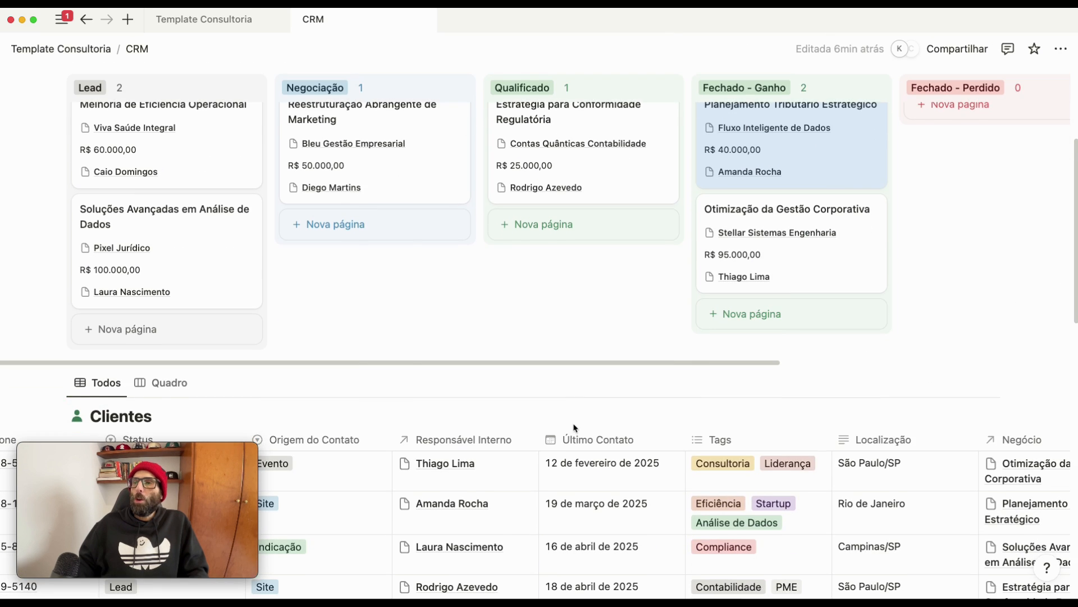
- Review the clients and internal owners on the pipeline cards against the Responsável Interno and Negócio columns of Clientes
{"action": "scroll", "coordinate": [575, 425], "scroll_direction": "up", "scroll_amount": 4}
{"action": "scroll", "coordinate": [393, 433], "scroll_direction": "down", "scroll_amount": 3}
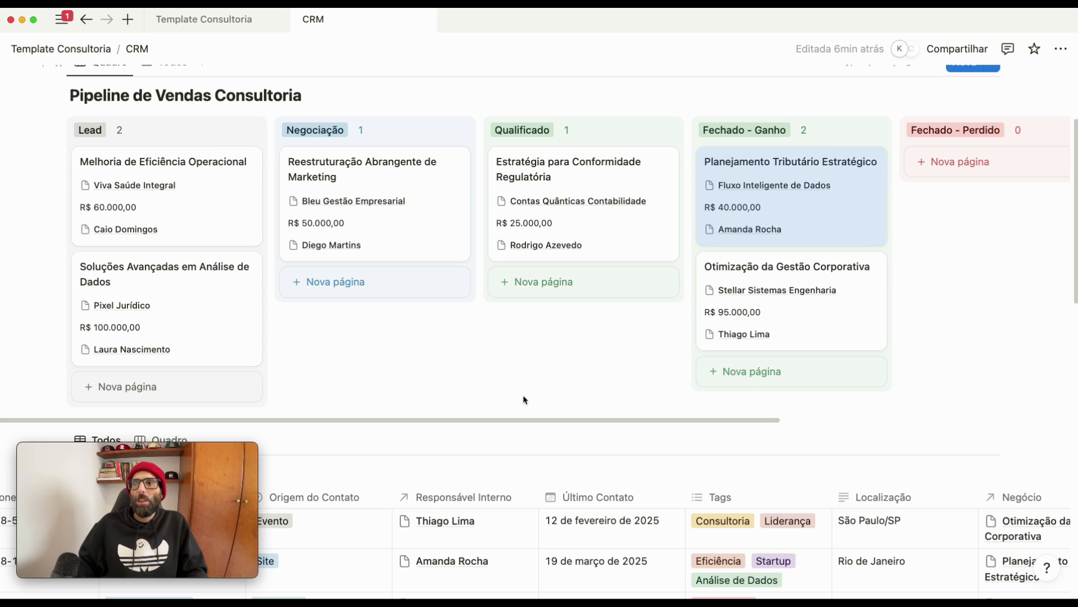
{"action": "scroll", "coordinate": [496, 380], "scroll_direction": "down", "scroll_amount": 3}
{"action": "scroll", "coordinate": [494, 378], "scroll_direction": "up", "scroll_amount": 5}
{"action": "scroll", "coordinate": [492, 376], "scroll_direction": "down", "scroll_amount": 5}
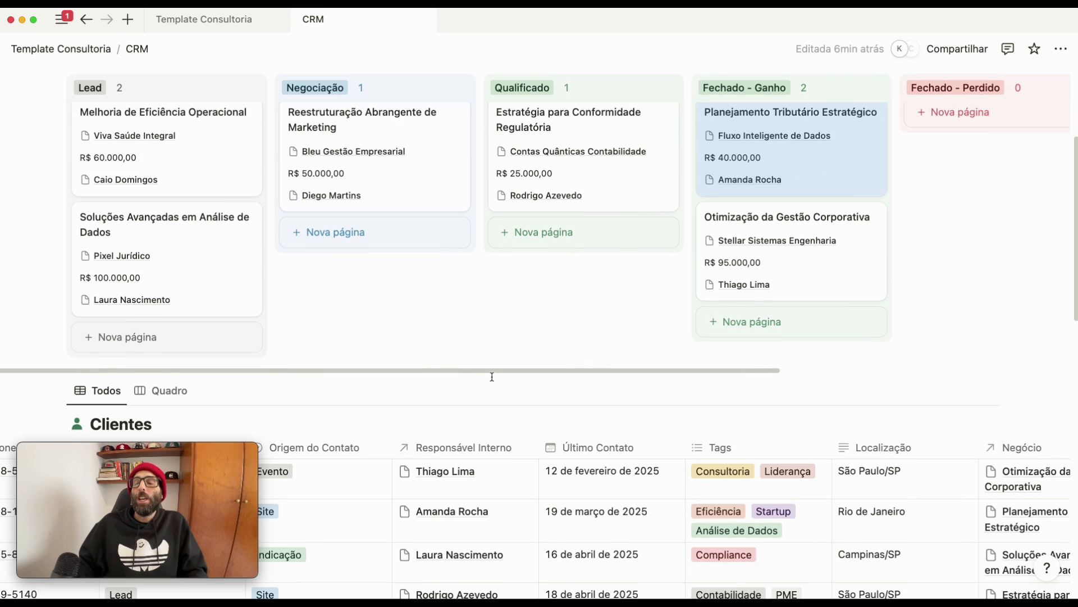
{"action": "scroll", "coordinate": [169, 303], "scroll_direction": "down", "scroll_amount": 3}
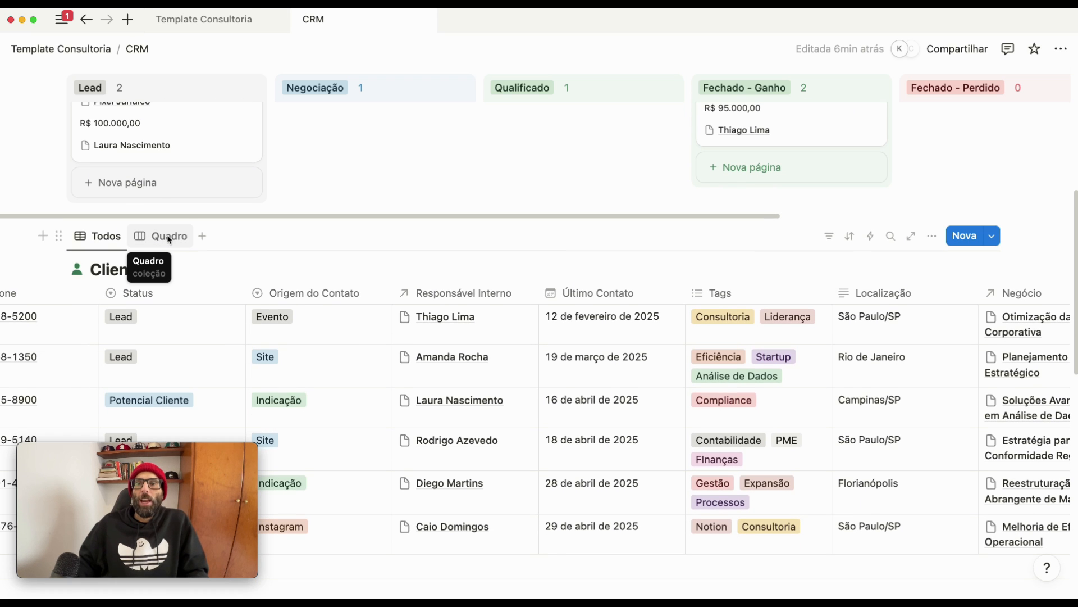
- Show the Quadro view of Clientes and examine the client cards grouped by status
{"action": "left_click", "coordinate": [168, 237]}
{"action": "scroll", "coordinate": [175, 269], "scroll_direction": "down", "scroll_amount": 5}
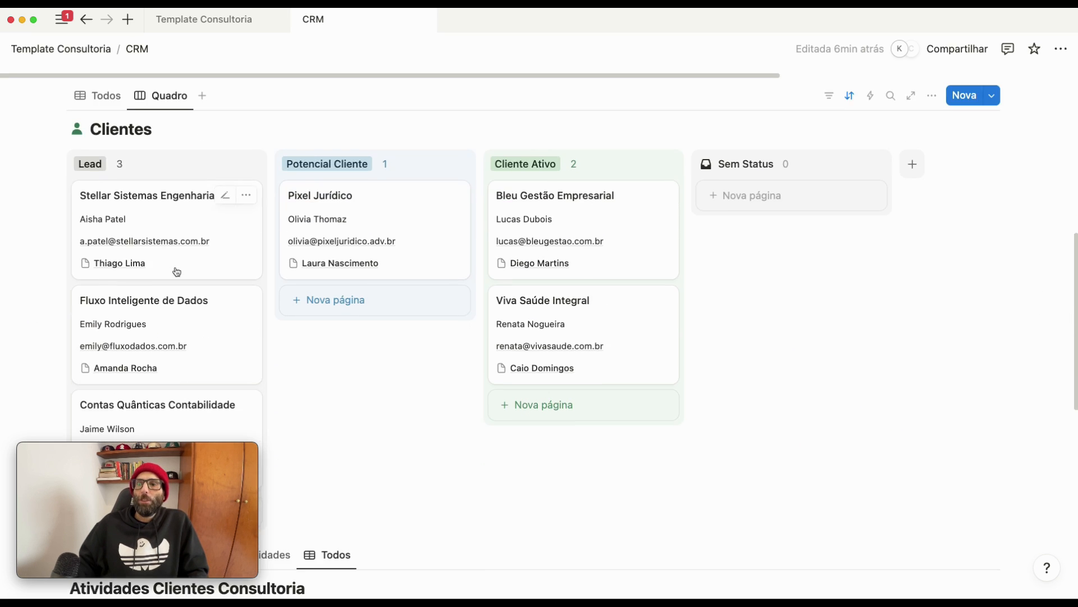
{"action": "scroll", "coordinate": [174, 264], "scroll_direction": "down", "scroll_amount": 1}
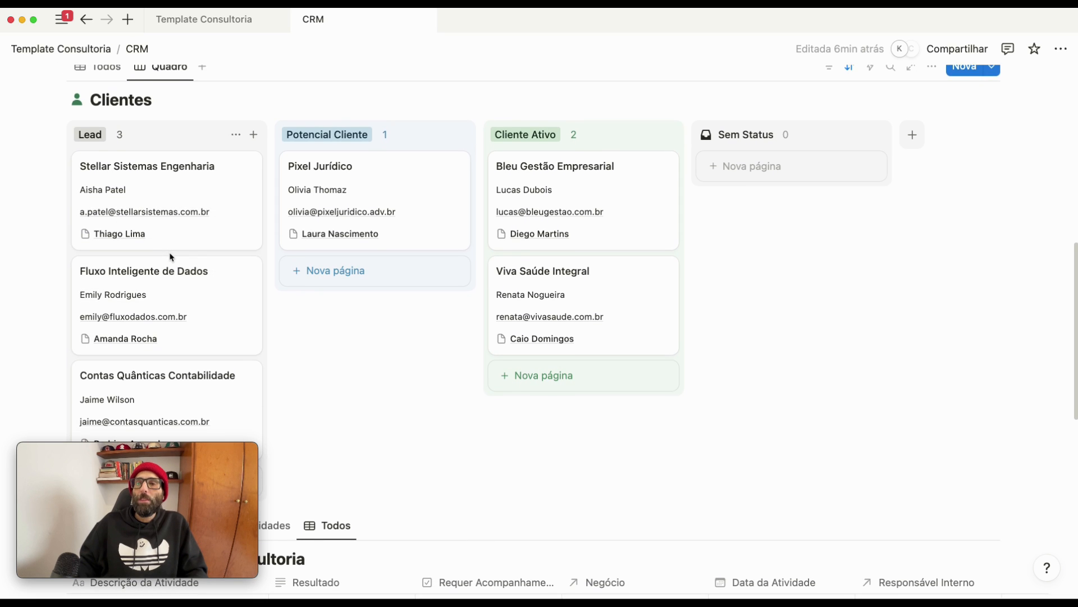
{"action": "scroll", "coordinate": [171, 264], "scroll_direction": "down", "scroll_amount": 1}
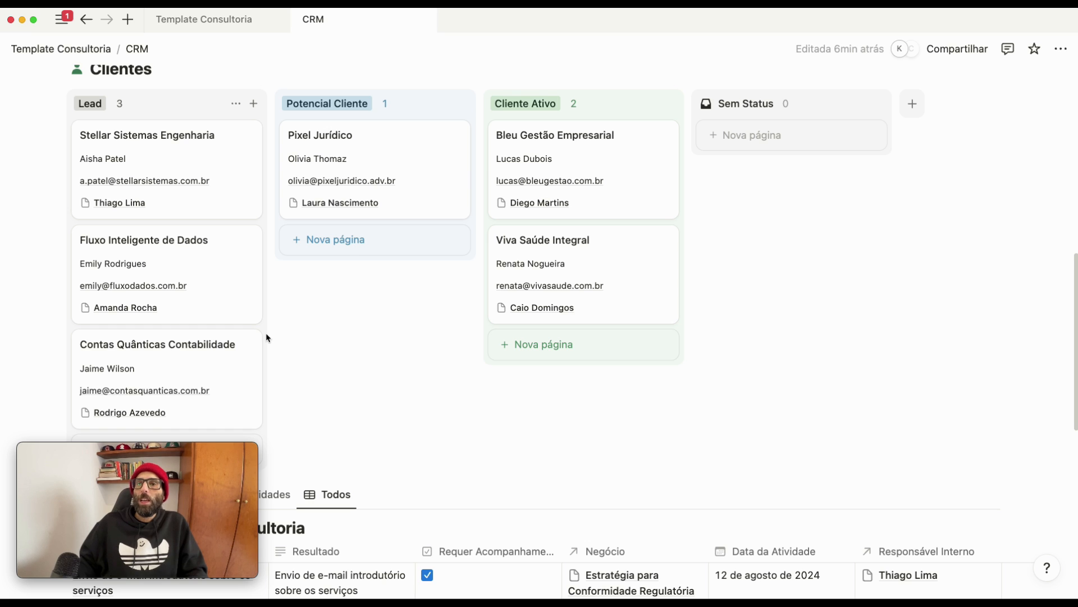
{"action": "scroll", "coordinate": [265, 335], "scroll_direction": "down", "scroll_amount": 1}
{"action": "scroll", "coordinate": [219, 219], "scroll_direction": "up", "scroll_amount": 1}
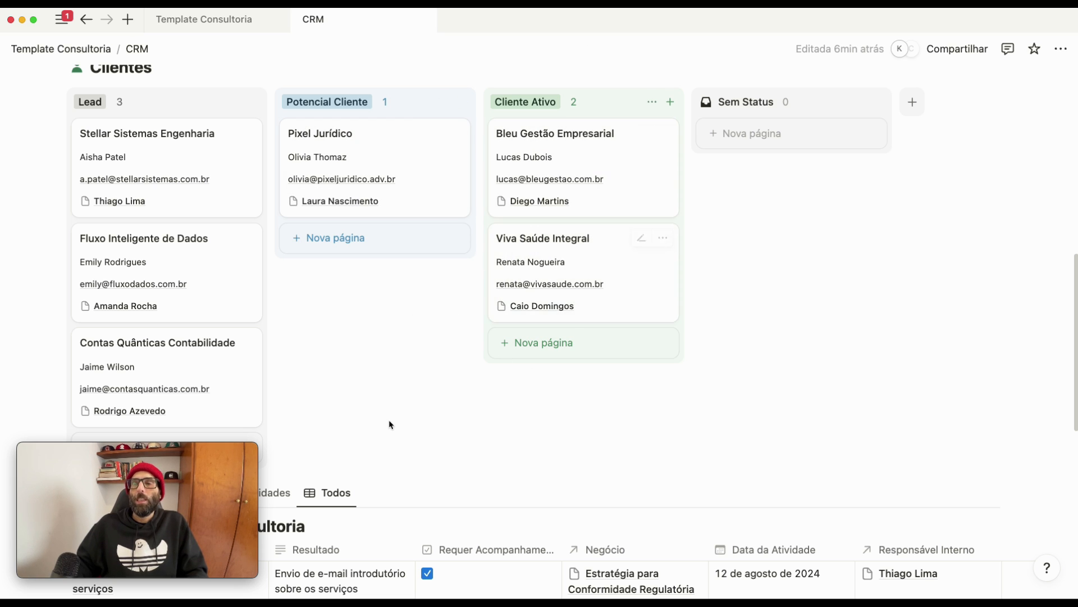
{"action": "scroll", "coordinate": [251, 357], "scroll_direction": "up", "scroll_amount": 4}
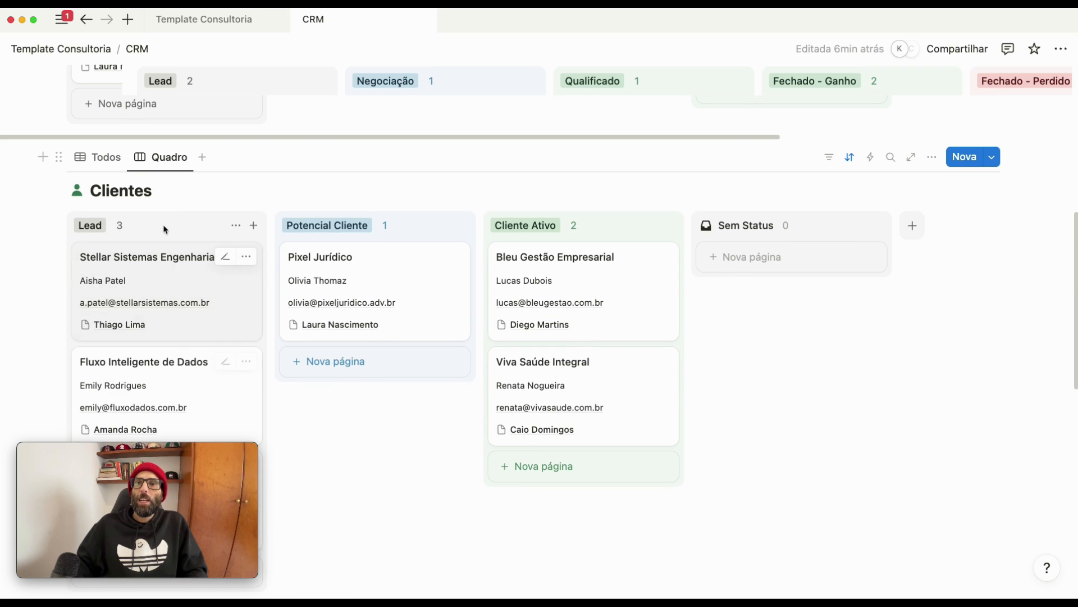
- Compare the Todos and Quadro views of Clientes and inspect the properties of Pixel Jurídico
{"action": "left_click", "coordinate": [114, 159]}
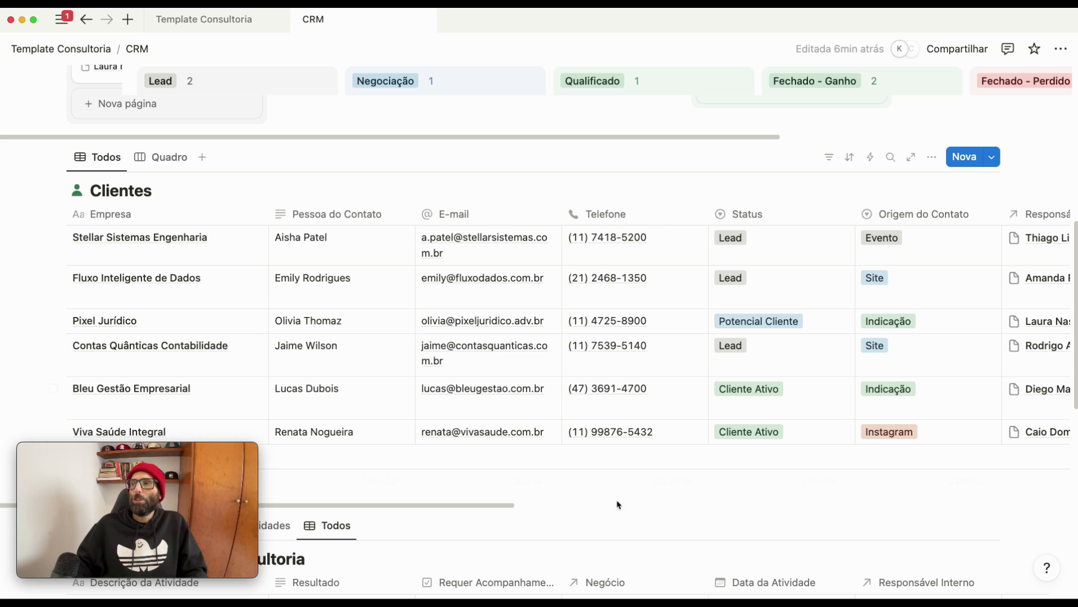
{"action": "left_click", "coordinate": [165, 158]}
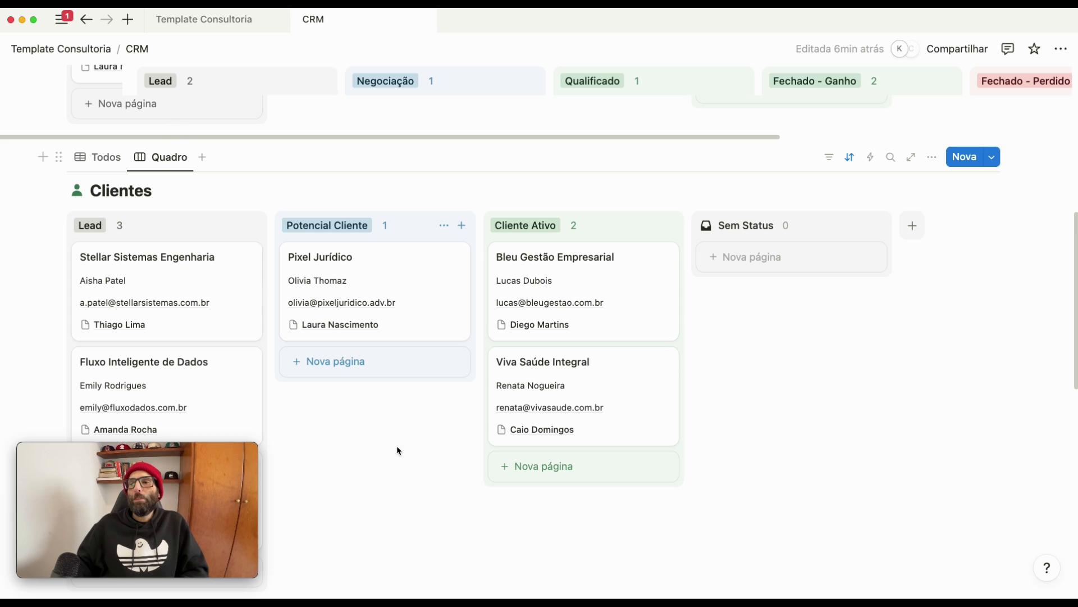
{"action": "left_click", "coordinate": [418, 288]}
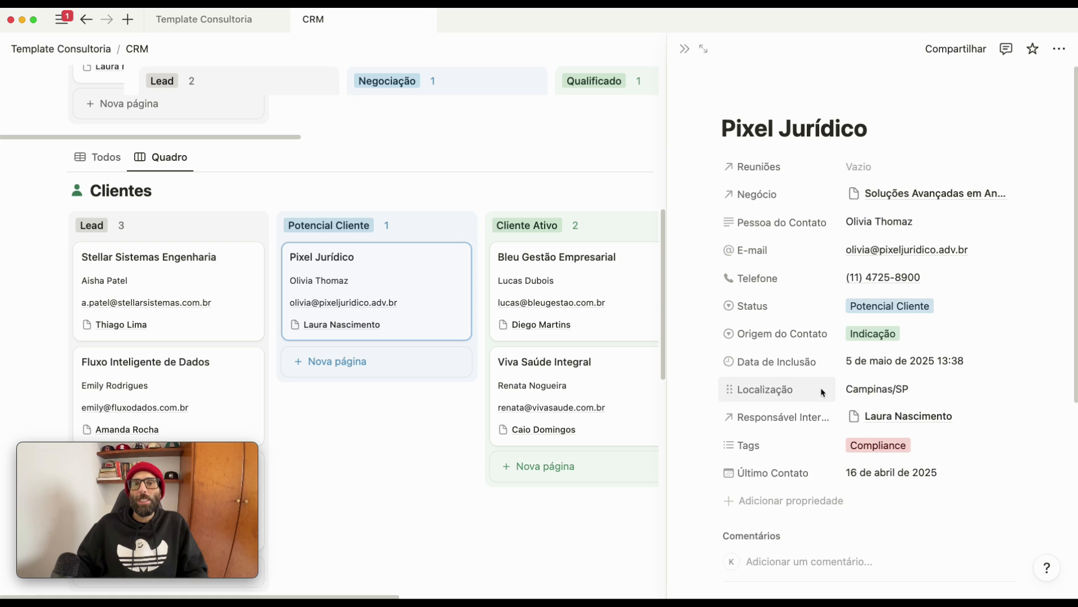
{"action": "left_click", "coordinate": [417, 473]}
- Look over the page down to the Todos view of Atividades Clientes Consultoria, including its Negócio and Responsável Interno columns
{"action": "scroll", "coordinate": [448, 462], "scroll_direction": "up", "scroll_amount": 5}
{"action": "scroll", "coordinate": [453, 465], "scroll_direction": "down", "scroll_amount": 7}
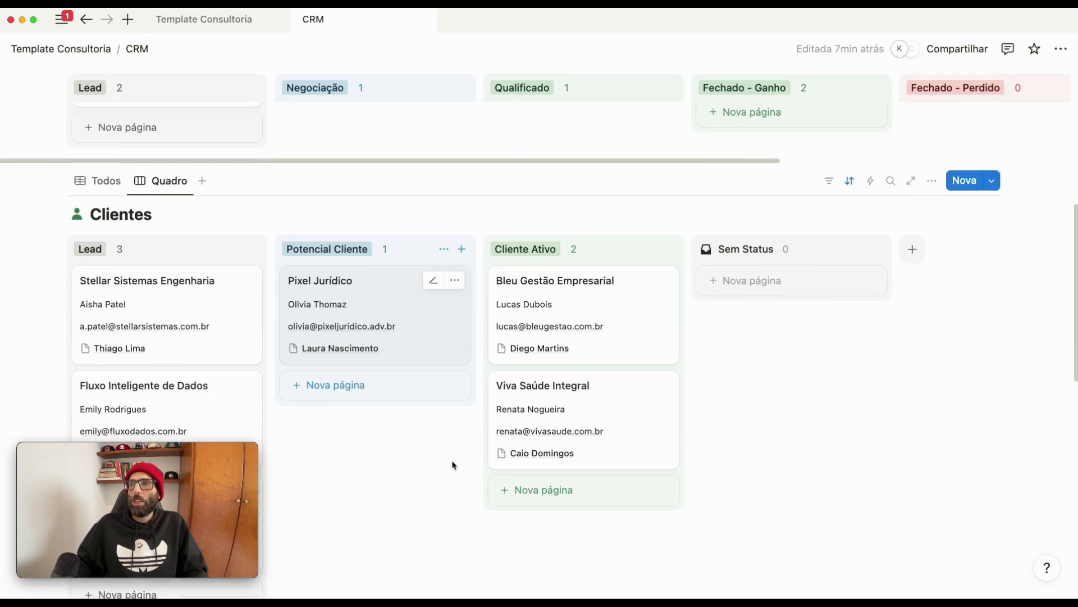
{"action": "scroll", "coordinate": [455, 464], "scroll_direction": "down", "scroll_amount": 4}
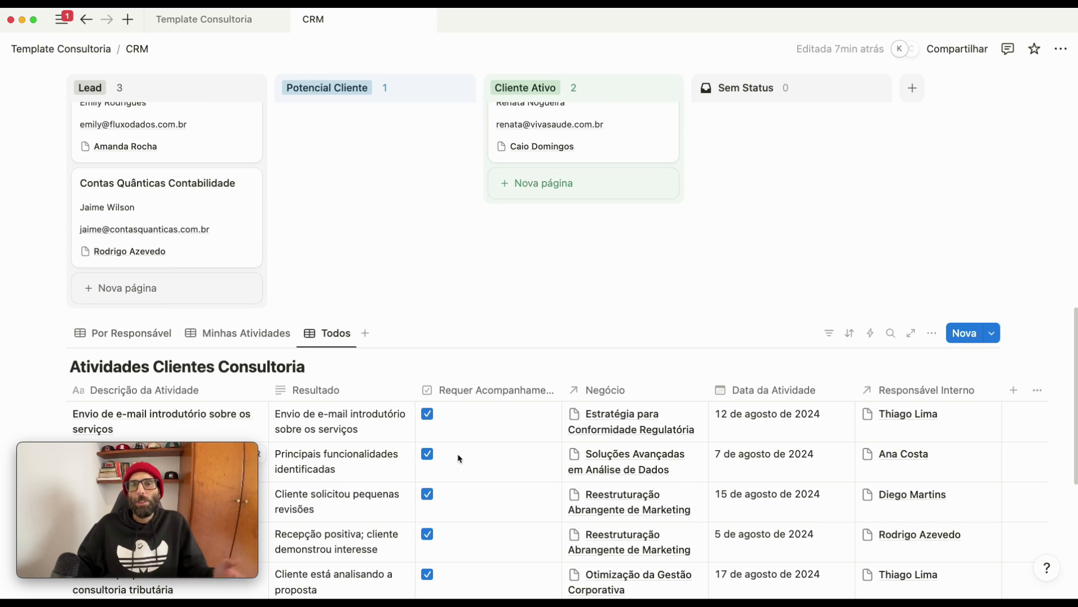
{"action": "scroll", "coordinate": [459, 455], "scroll_direction": "down", "scroll_amount": 1}
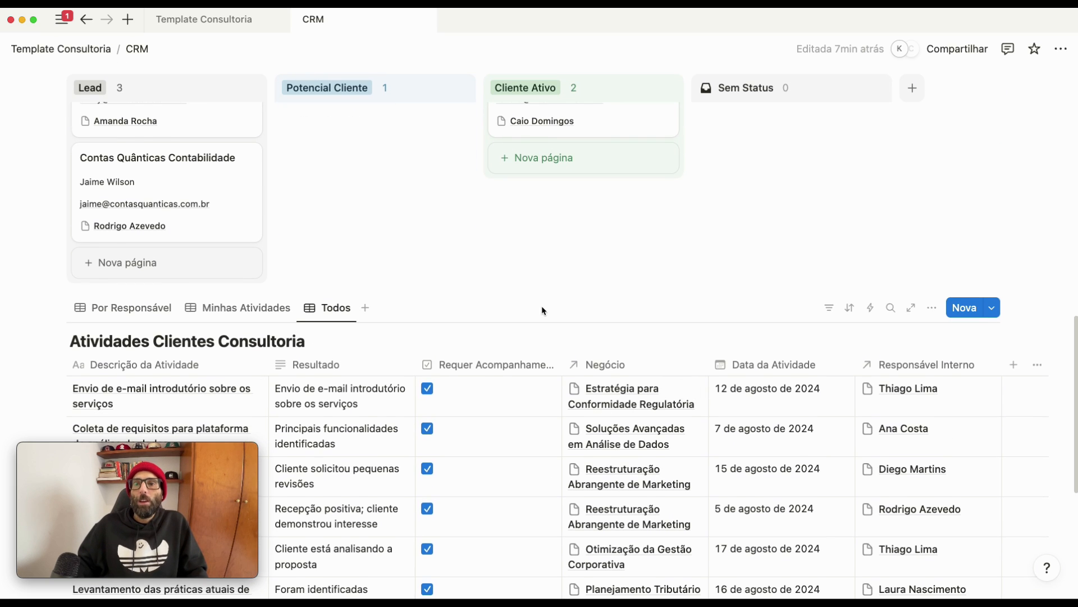
- Show the Por Responsável view of Atividades Clientes Consultoria and collapse all of its internal-owner groups
{"action": "scroll", "coordinate": [463, 310], "scroll_direction": "down", "scroll_amount": 2}
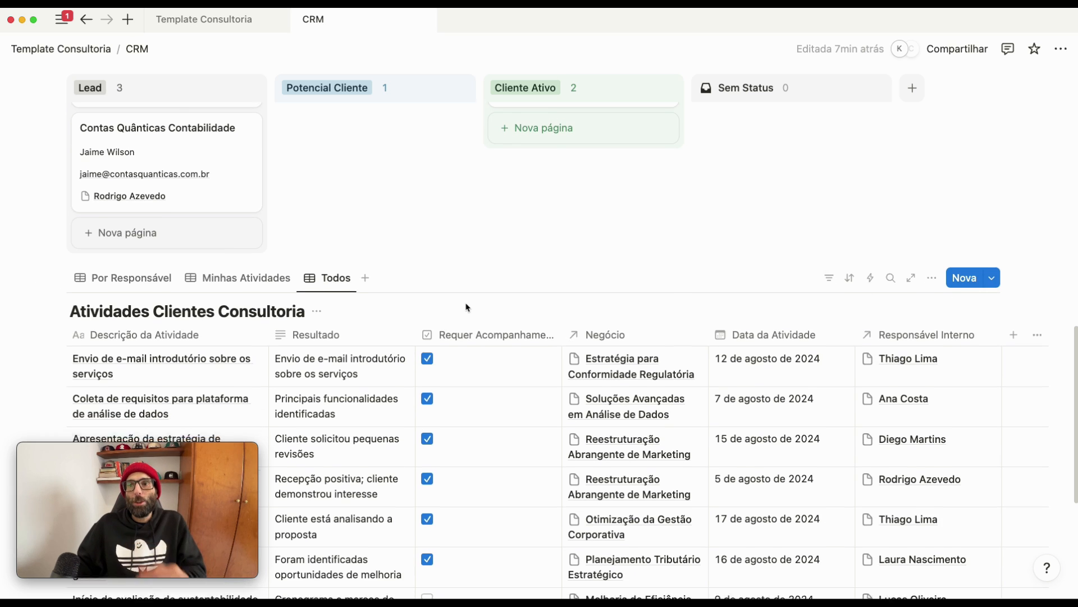
{"action": "left_click", "coordinate": [131, 251]}
{"action": "scroll", "coordinate": [219, 278], "scroll_direction": "down", "scroll_amount": 4}
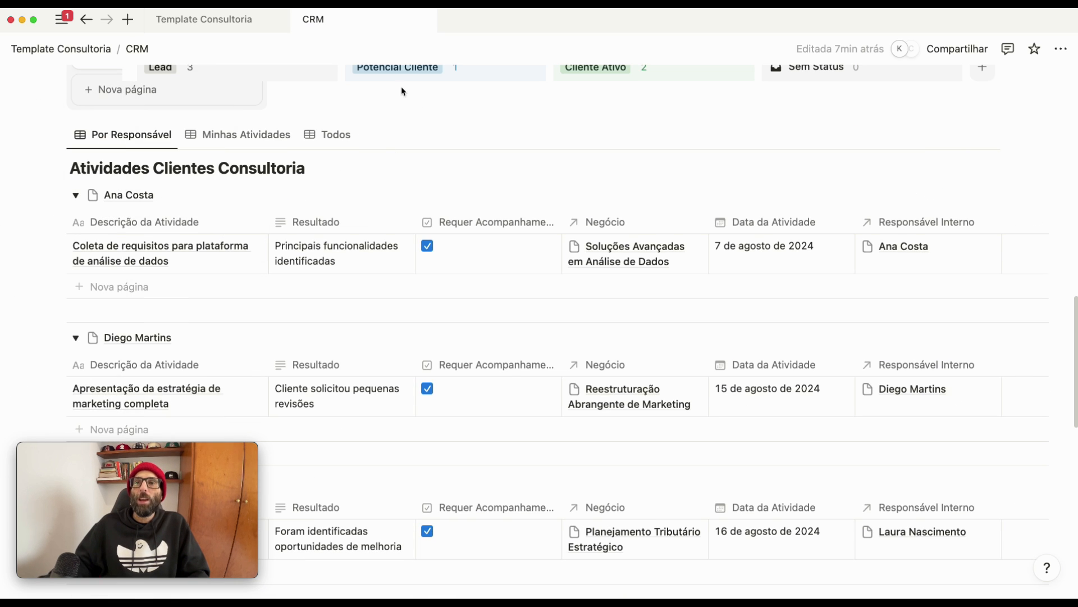
{"action": "left_click", "coordinate": [75, 196]}
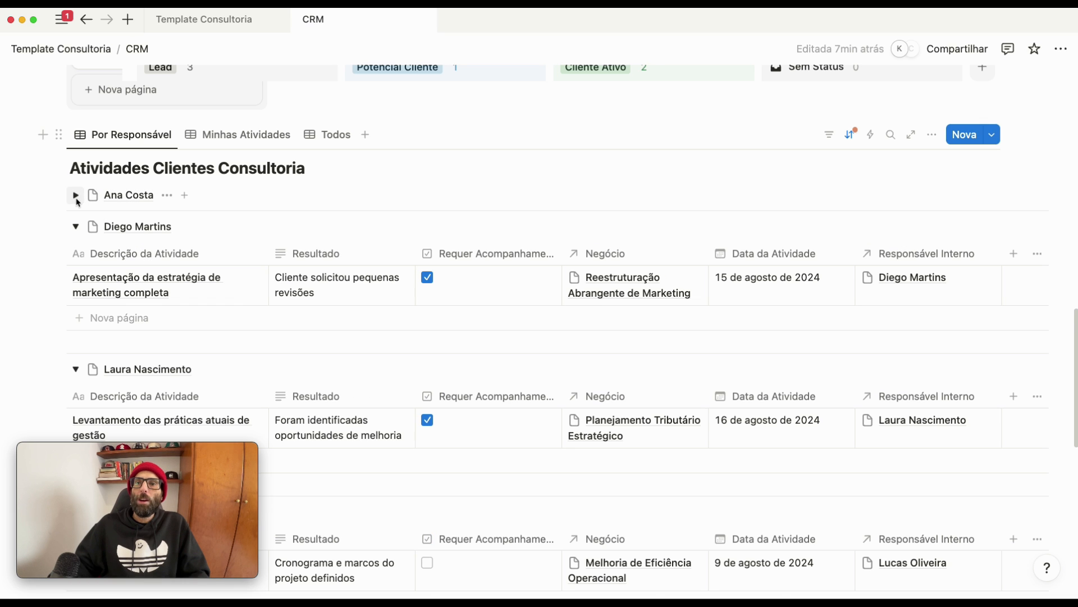
{"action": "left_click", "coordinate": [76, 227]}
{"action": "left_click", "coordinate": [76, 258]}
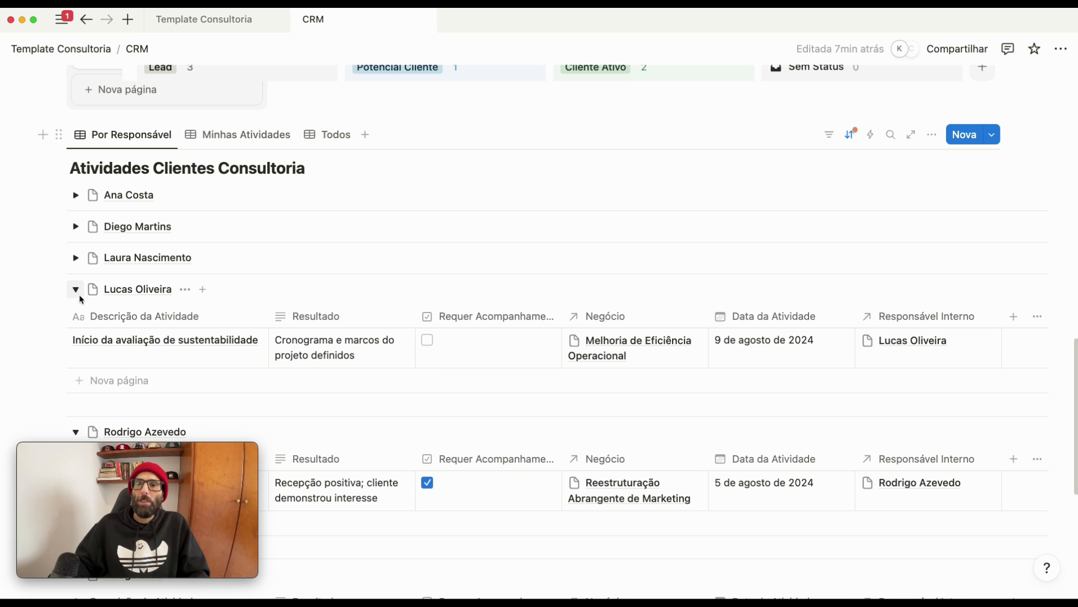
{"action": "left_click", "coordinate": [76, 289]}
{"action": "left_click", "coordinate": [76, 329]}
{"action": "left_click", "coordinate": [76, 349]}
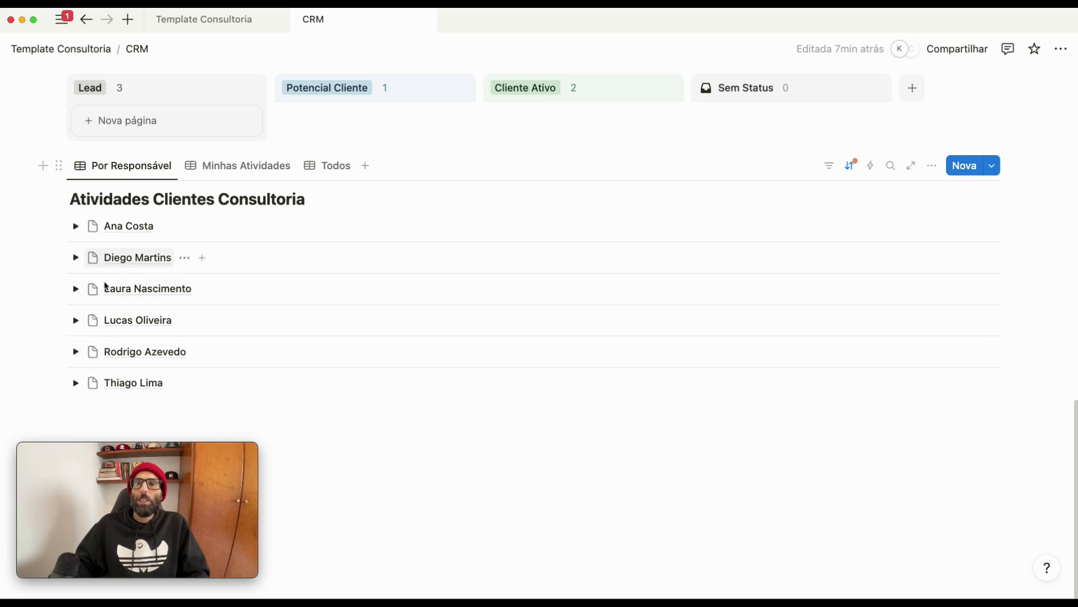
- Expand the first owner group in Por Responsável, inspect its activity across all columns, and collapse the group again
{"action": "left_click", "coordinate": [76, 227]}
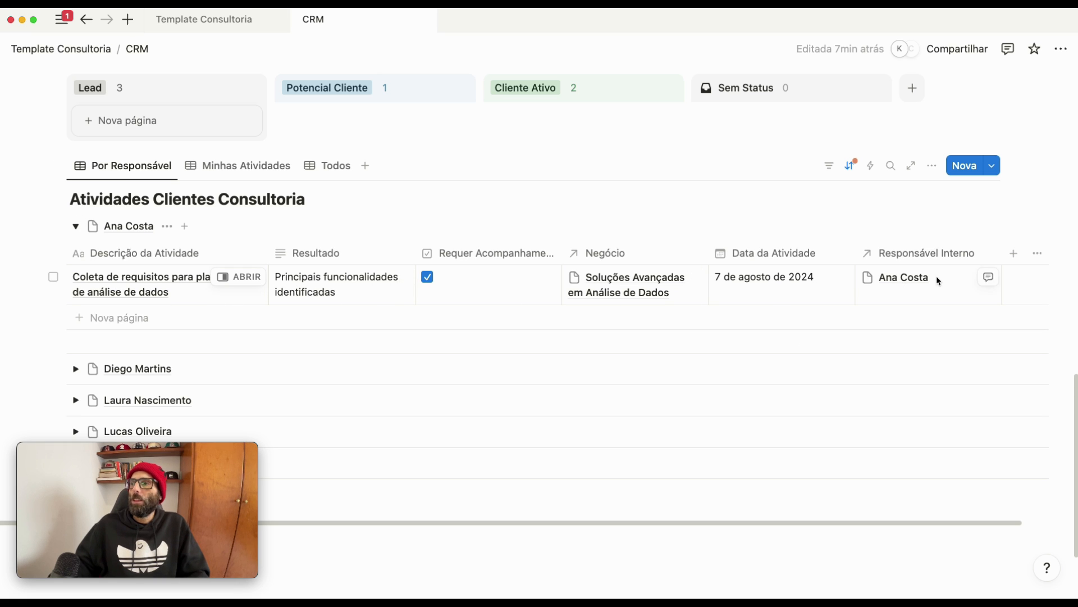
{"action": "scroll", "coordinate": [656, 524], "scroll_direction": "right", "scroll_amount": 2}
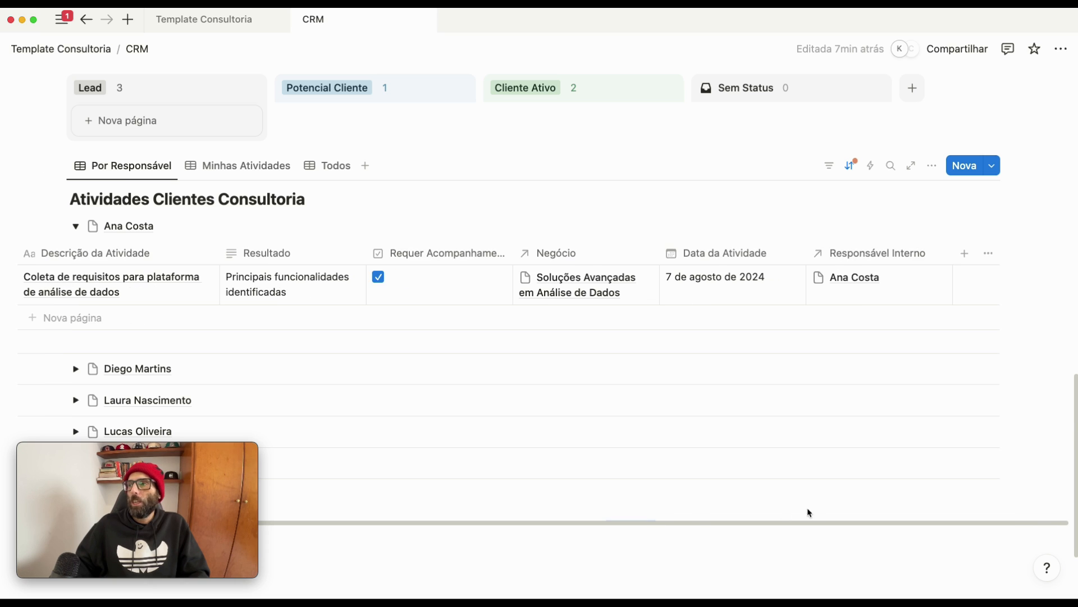
{"action": "scroll", "coordinate": [332, 522], "scroll_direction": "left", "scroll_amount": 2}
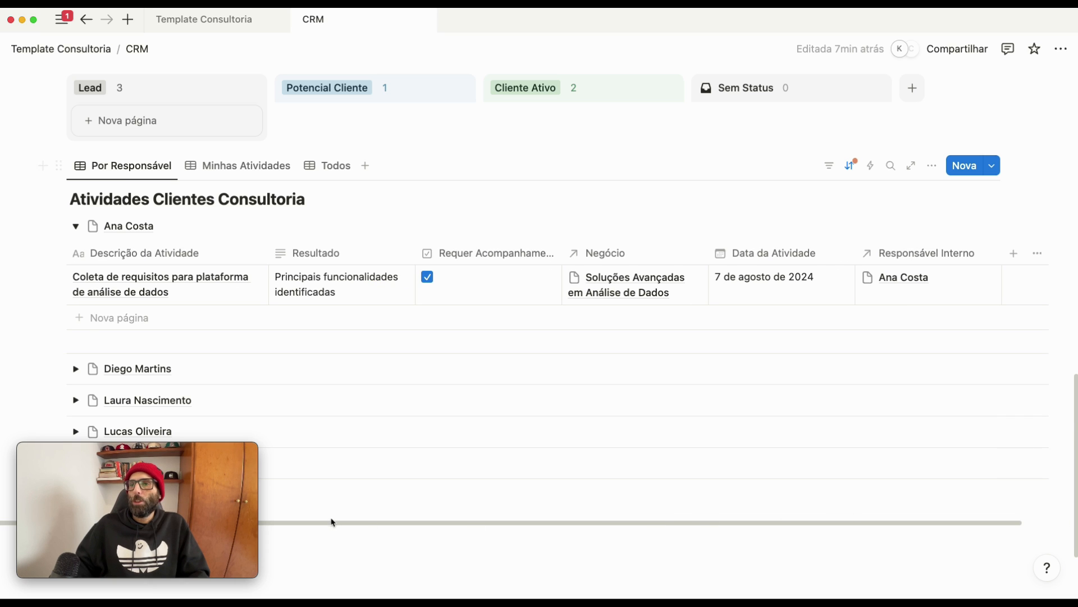
{"action": "left_click", "coordinate": [75, 226]}
- Check the Responsável Interno filter of the Minhas Atividades view and return to the grouped Por Responsável view
{"action": "left_click", "coordinate": [246, 166]}
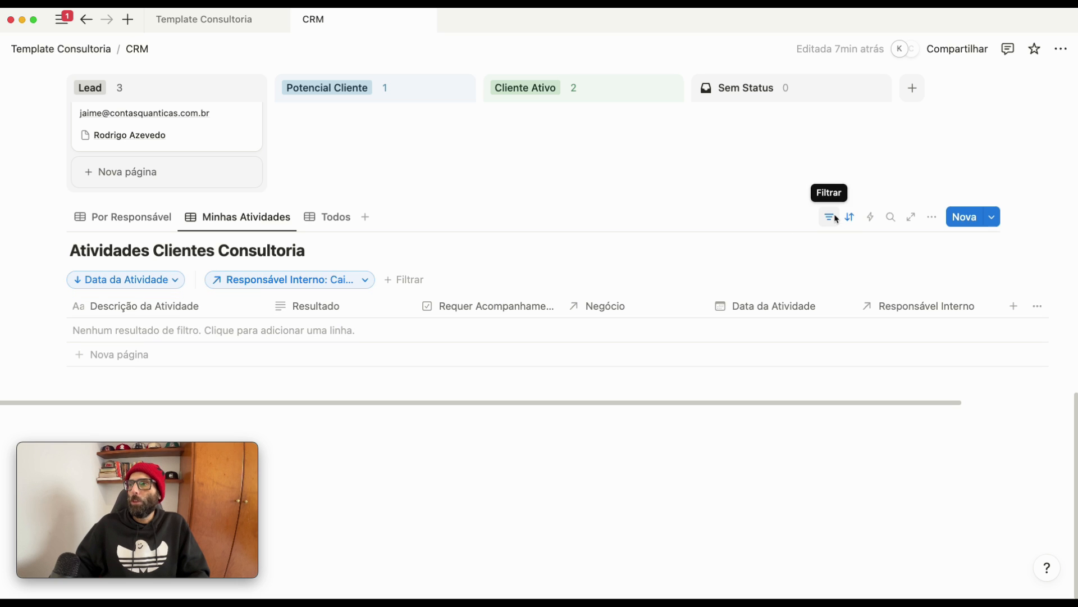
{"action": "scroll", "coordinate": [749, 236], "scroll_direction": "up", "scroll_amount": 2}
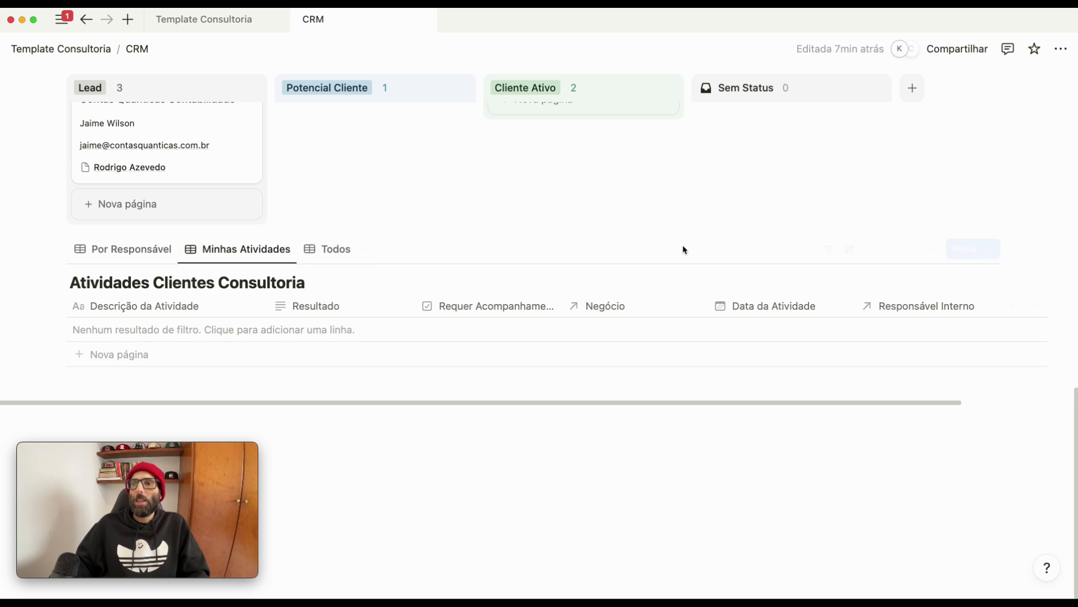
{"action": "left_click", "coordinate": [126, 249]}
{"action": "scroll", "coordinate": [98, 431], "scroll_direction": "down", "scroll_amount": 3}
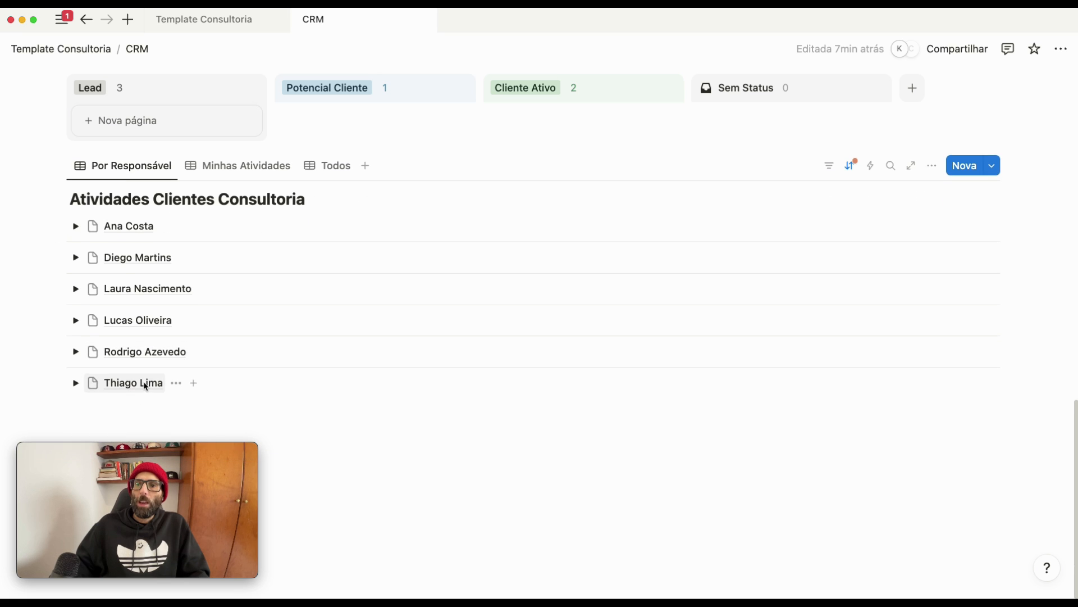
- In Todos, reassign "Coleta de requisitos para plataforma de análise de dados" to the internal owner filtered in Minhas Atividades, and show that view
{"action": "scroll", "coordinate": [161, 277], "scroll_direction": "up", "scroll_amount": 4}
{"action": "left_click", "coordinate": [332, 290]}
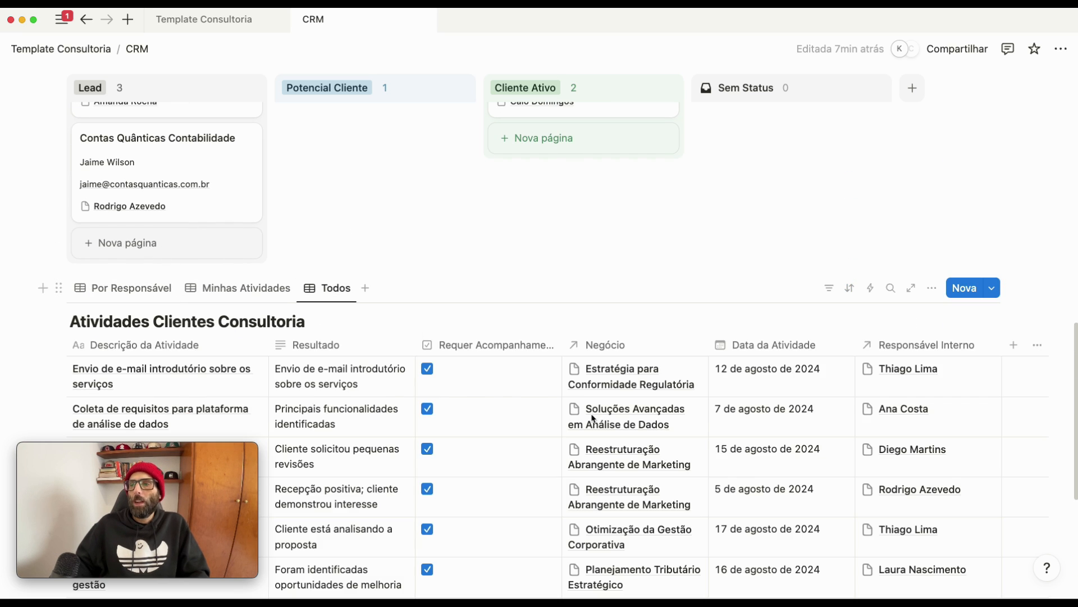
{"action": "scroll", "coordinate": [698, 448], "scroll_direction": "down", "scroll_amount": 4}
{"action": "left_click", "coordinate": [936, 289]}
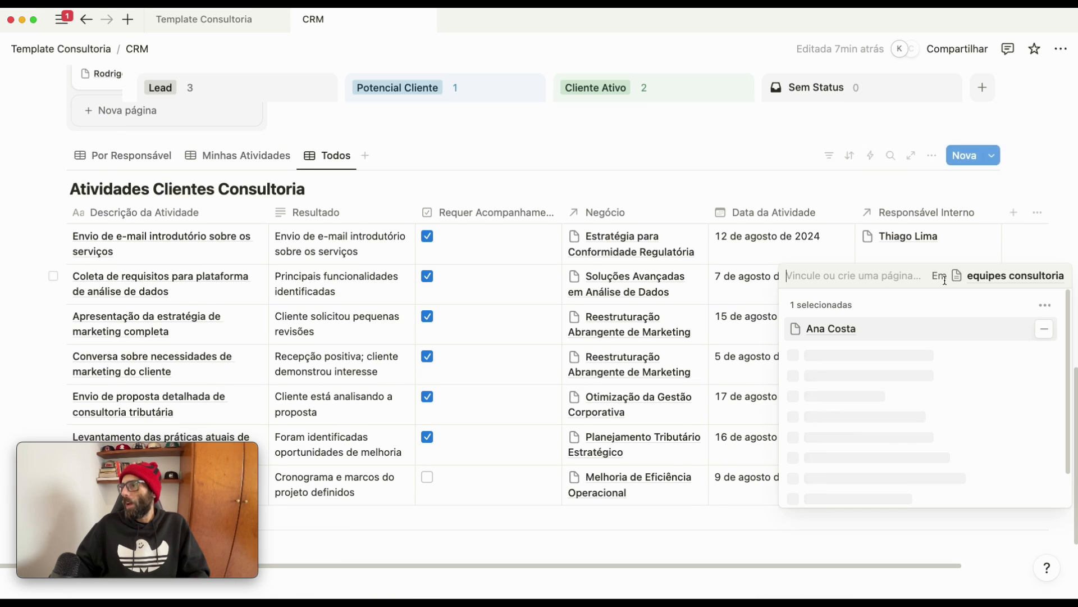
{"action": "left_click", "coordinate": [1042, 330]}
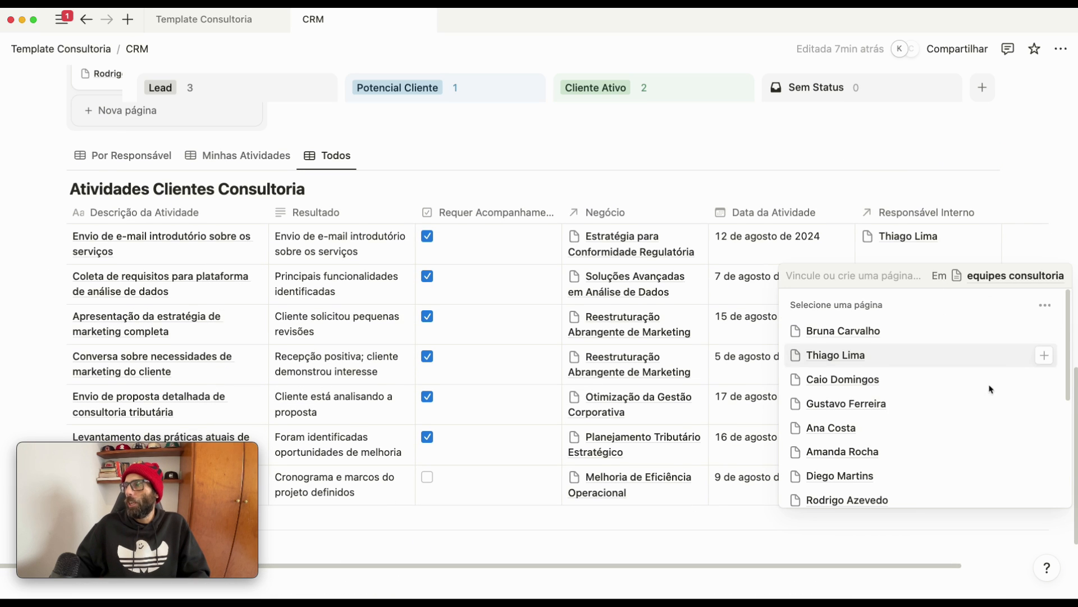
{"action": "left_click", "coordinate": [892, 381]}
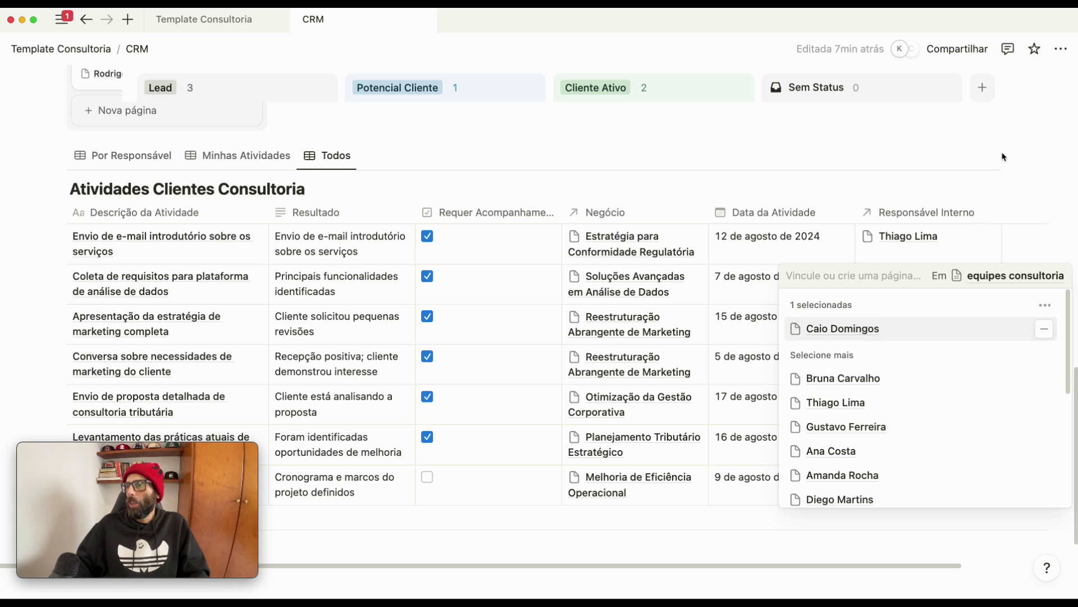
{"action": "key", "text": "Escape"}
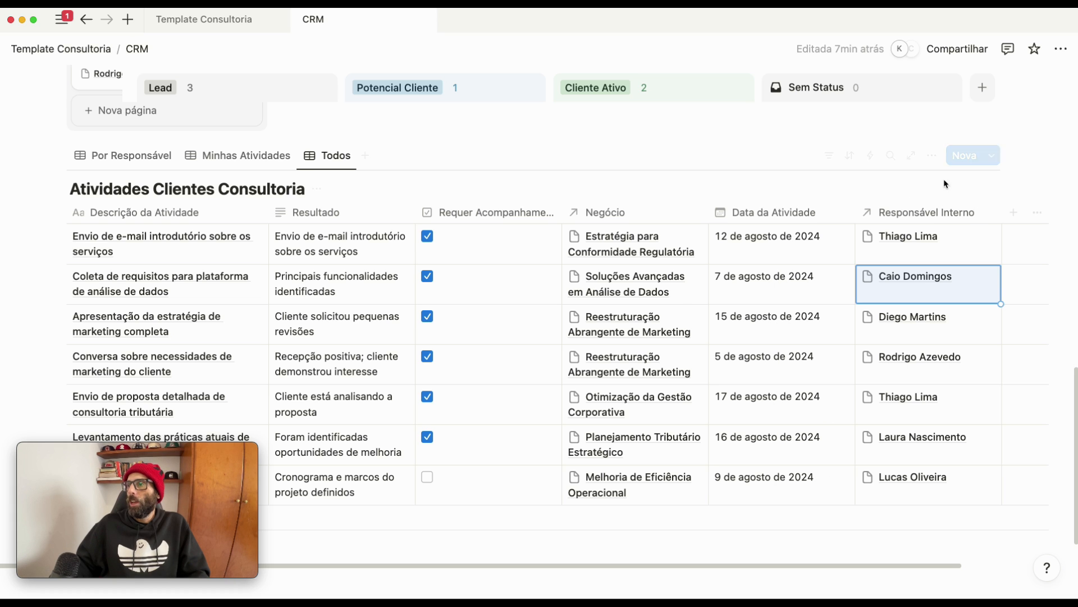
{"action": "left_click", "coordinate": [236, 155]}
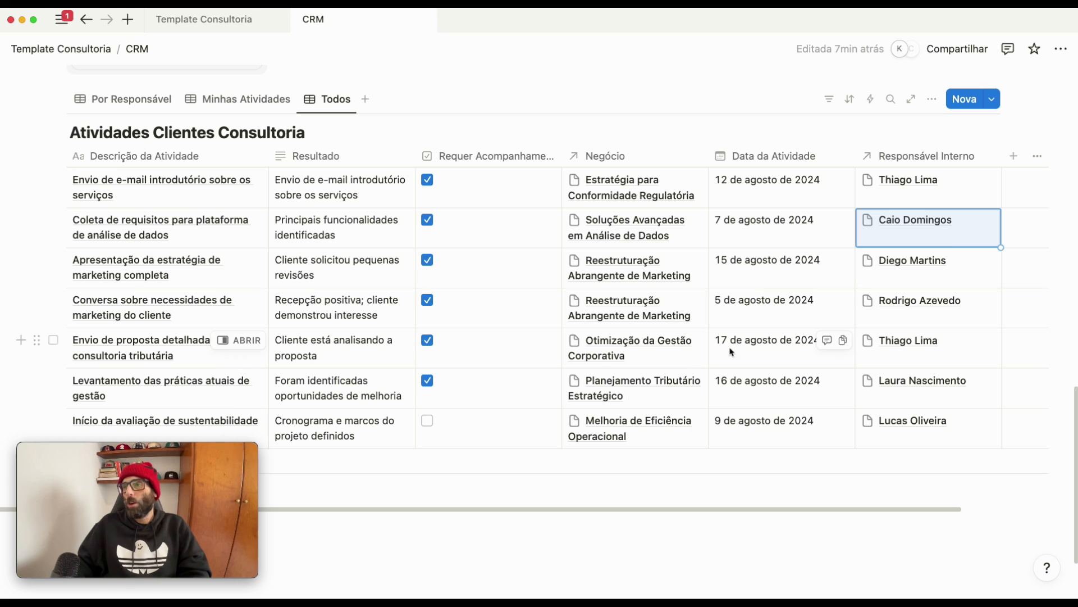
- Review the Todos activities table, the Clientes board and the pipeline board on the CRM page
{"action": "scroll", "coordinate": [780, 354], "scroll_direction": "up", "scroll_amount": 3}
{"action": "scroll", "coordinate": [780, 362], "scroll_direction": "down", "scroll_amount": 1}
{"action": "scroll", "coordinate": [778, 365], "scroll_direction": "up", "scroll_amount": 10}
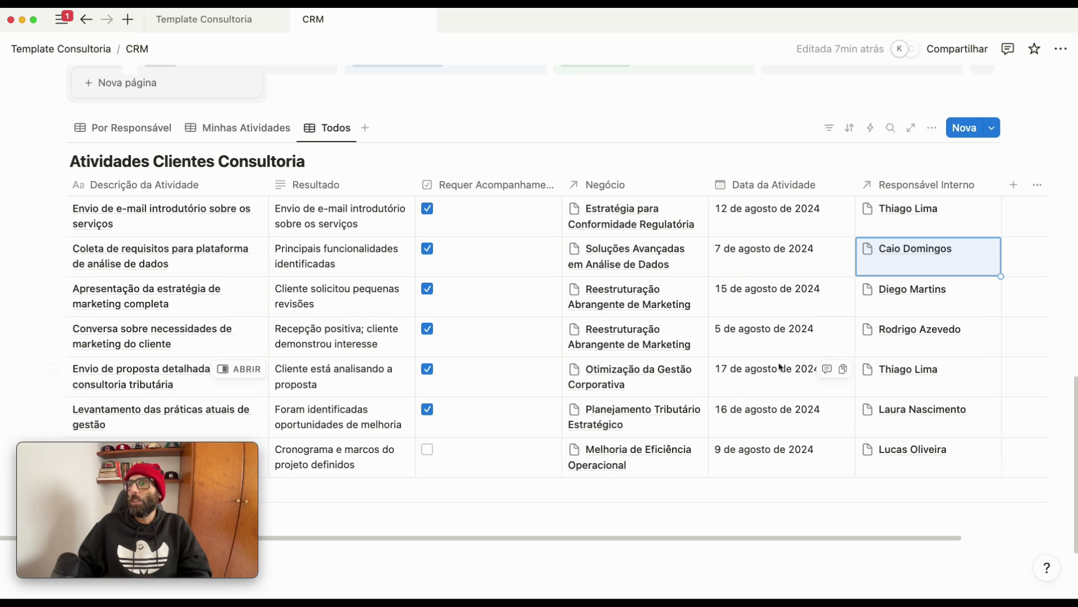
{"action": "scroll", "coordinate": [775, 373], "scroll_direction": "down", "scroll_amount": 8}
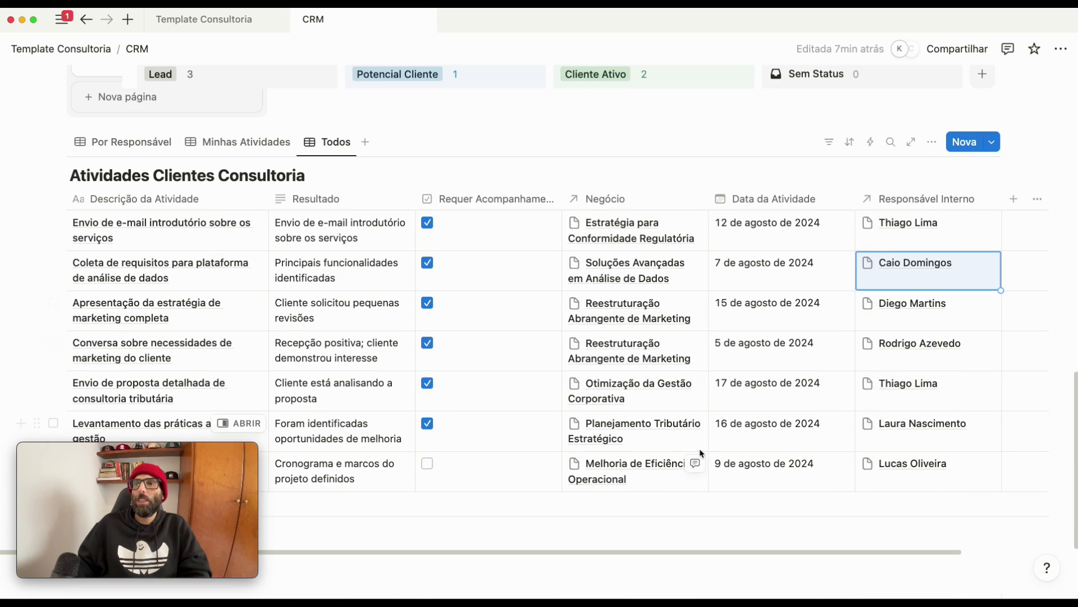
{"action": "scroll", "coordinate": [610, 421], "scroll_direction": "up", "scroll_amount": 3}
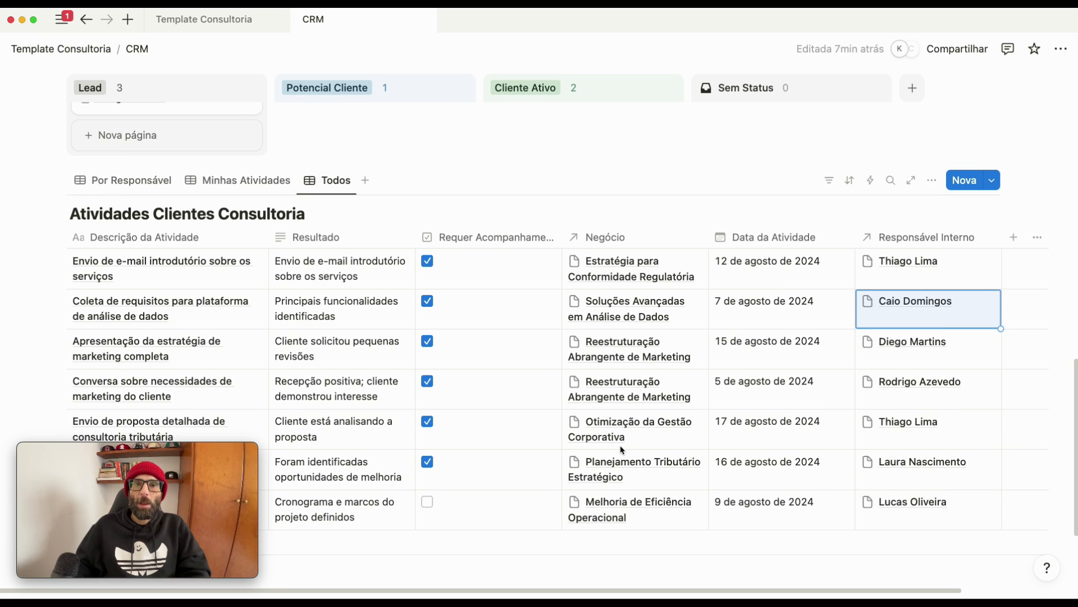
{"action": "scroll", "coordinate": [622, 449], "scroll_direction": "up", "scroll_amount": 15}
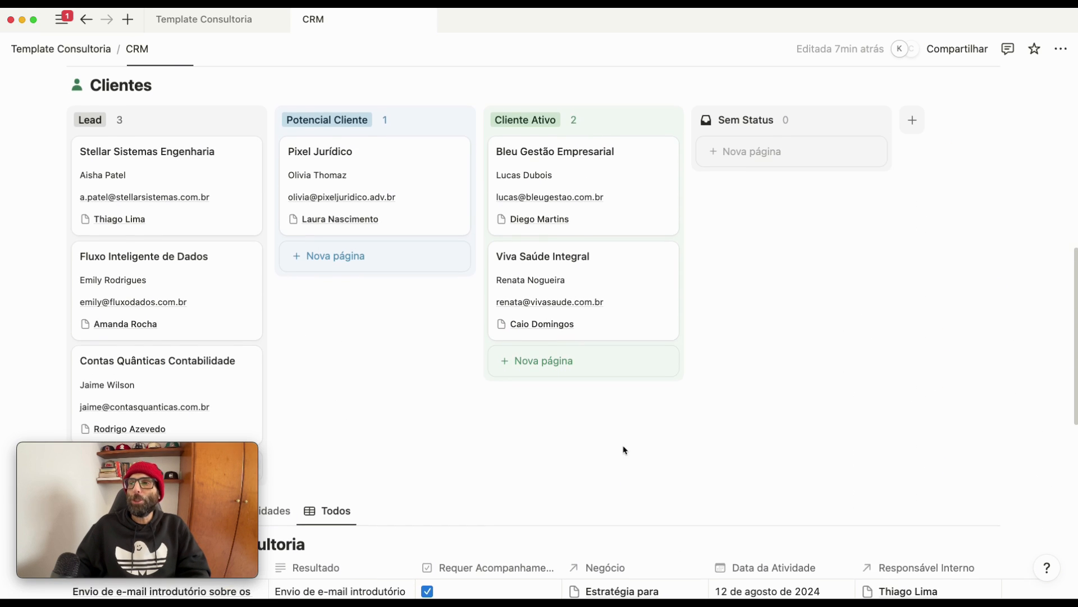
{"action": "scroll", "coordinate": [629, 452], "scroll_direction": "up", "scroll_amount": 6}
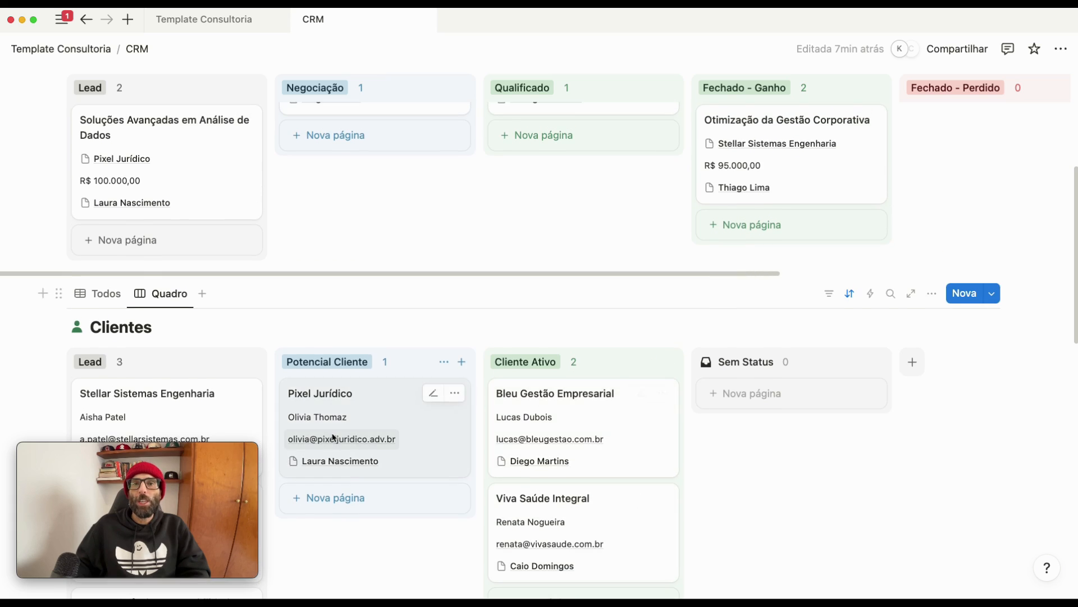